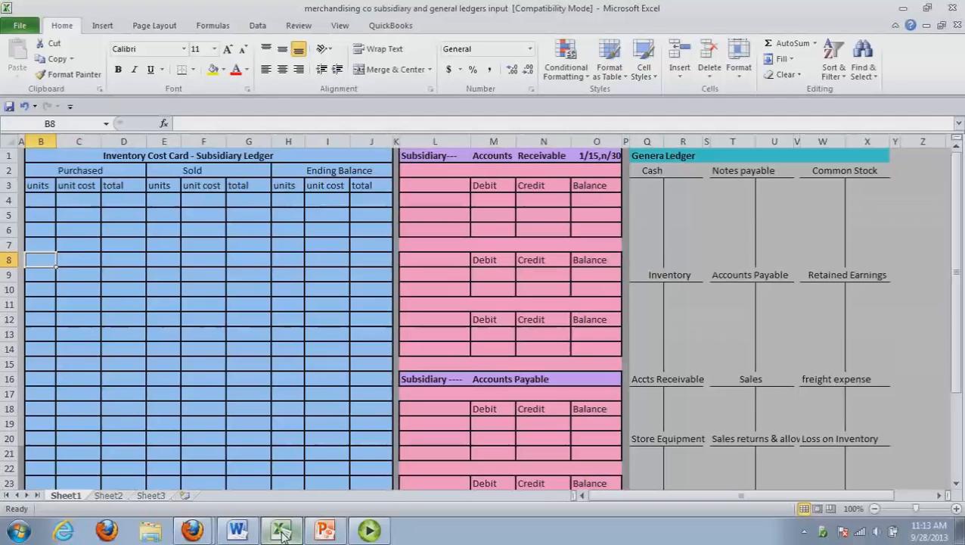
Switch to the Word journal document and debit Cash for 20000 on the first line of transaction 1's entry
{"action": "left_click", "coordinate": [281, 534]}
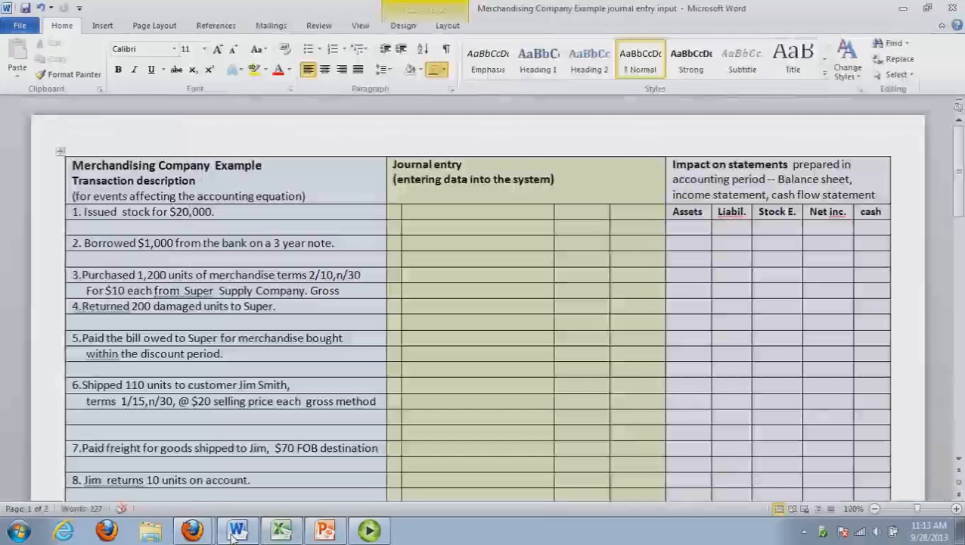
{"action": "left_click", "coordinate": [423, 219]}
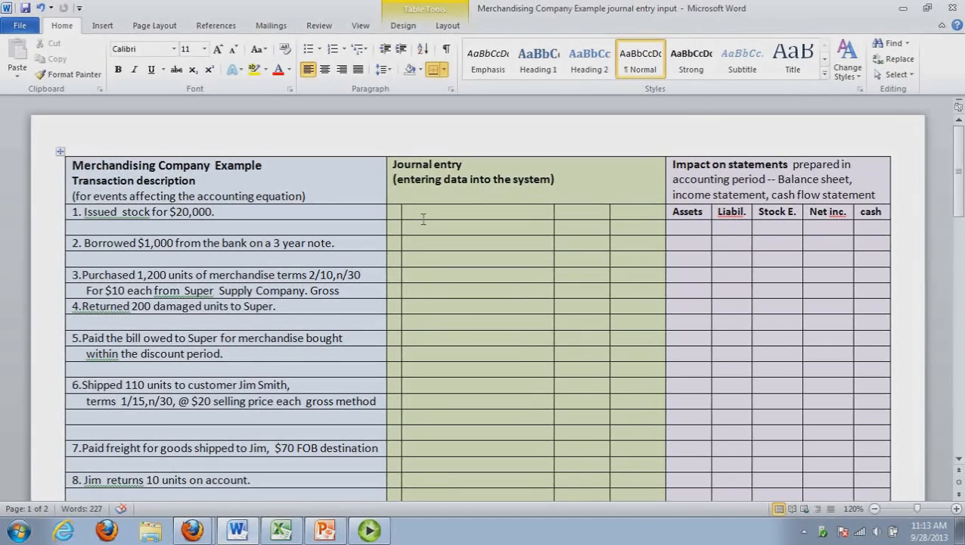
{"action": "type", "text": "Cash"}
{"action": "key", "text": "Tab"}
{"action": "type", "text": "20000"}
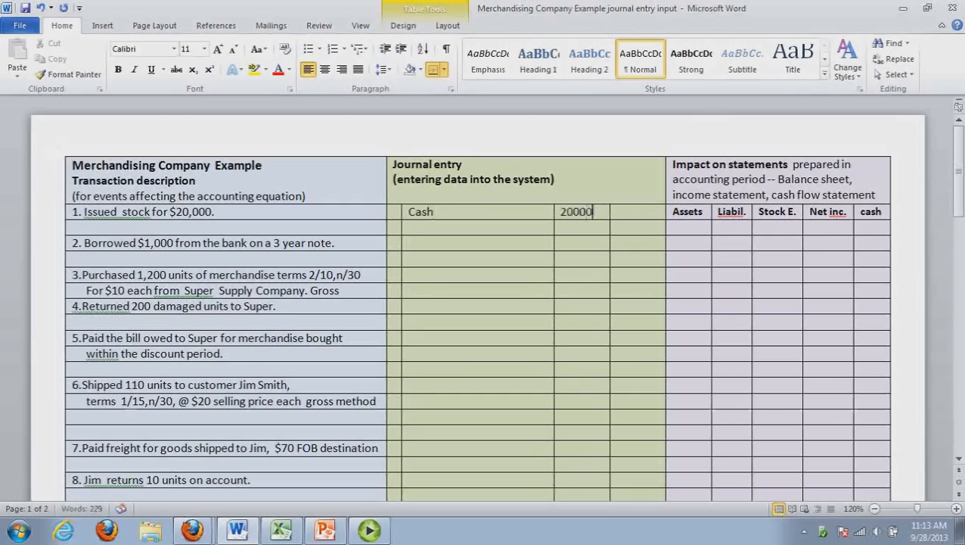
Credit Common Stock, indented, for 20000 on the second line of transaction 1's journal entry
{"action": "left_click", "coordinate": [426, 230]}
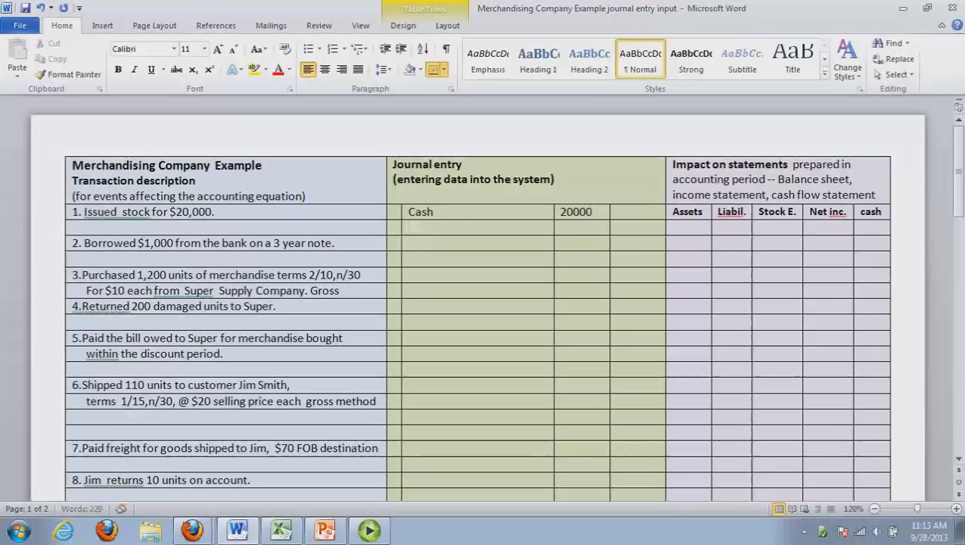
{"action": "type", "text": "Common Stock"}
{"action": "key", "text": "Tab"}
{"action": "key", "text": "Tab"}
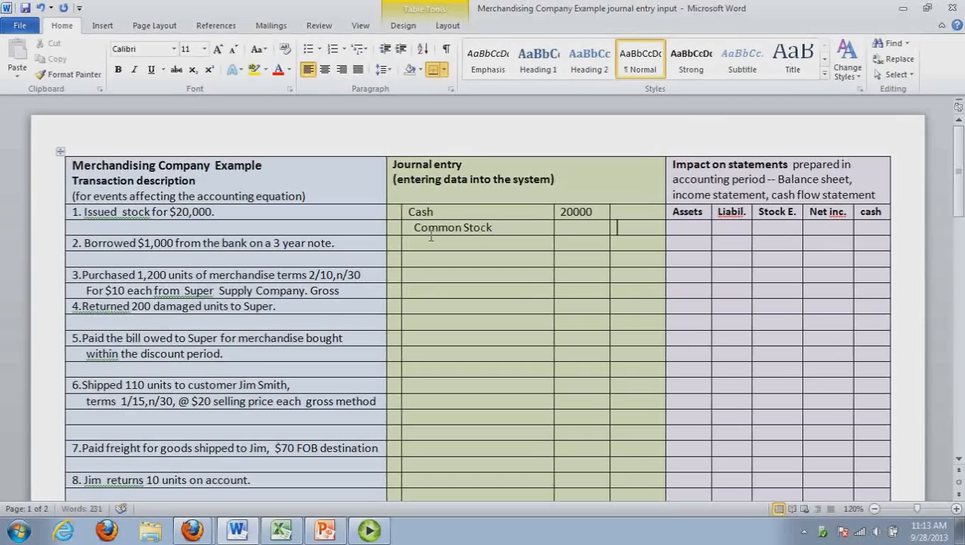
{"action": "type", "text": "20000"}
Mark transaction 1's statement impact with + for assets, + for stockholders' equity and +F for cash
{"action": "left_click_drag", "start_coordinate": [482, 227], "coordinate": [695, 225]}
{"action": "left_click", "coordinate": [692, 229]}
{"action": "type", "text": "+"}
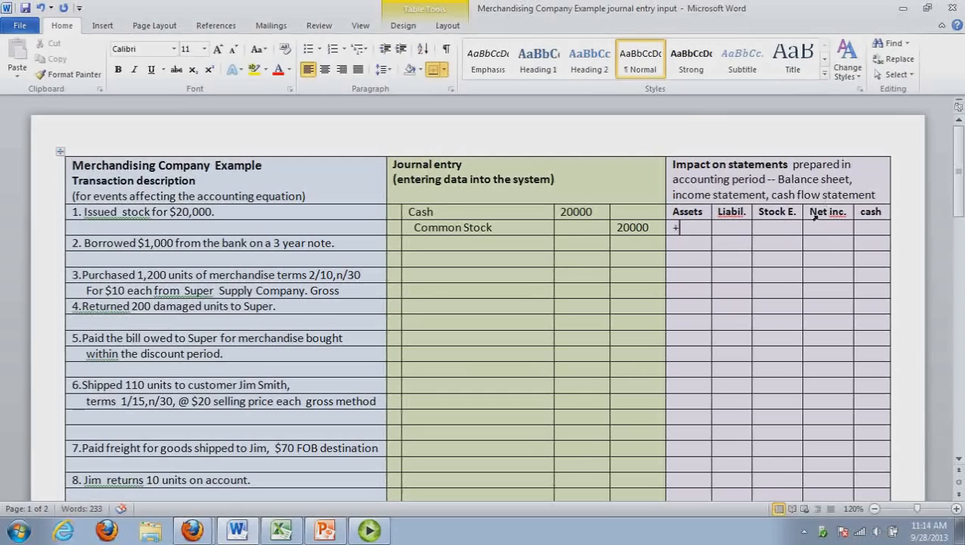
{"action": "left_click", "coordinate": [785, 234]}
{"action": "type", "text": "+"}
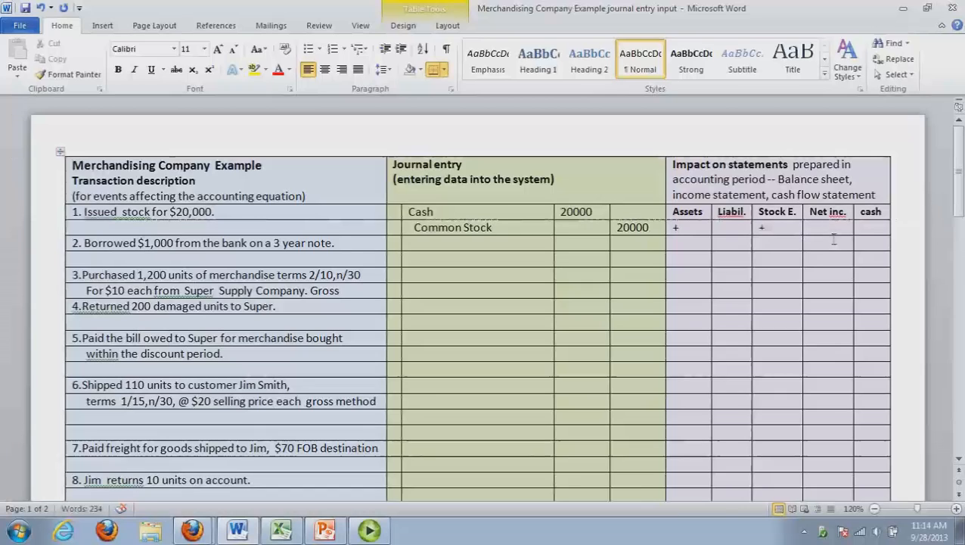
{"action": "left_click", "coordinate": [869, 233]}
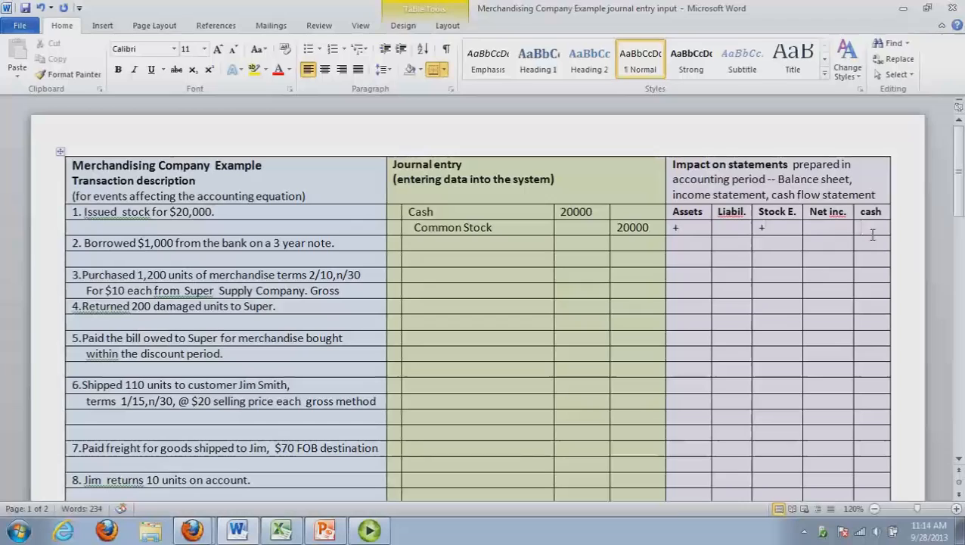
{"action": "type", "text": "+F"}
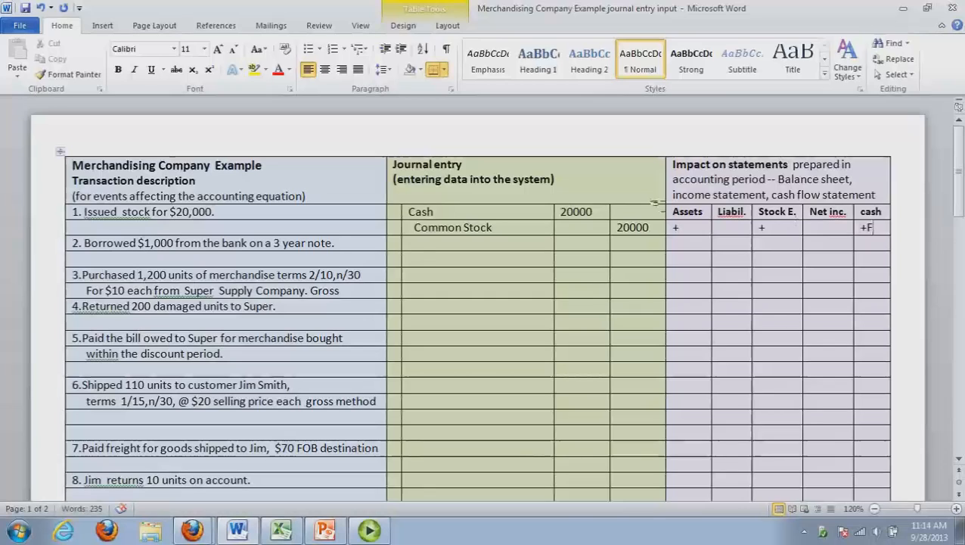
Switch to the Excel ledger workbook and post 20000 to the debit side of Cash and the credit side of Common Stock
{"action": "left_click", "coordinate": [290, 536]}
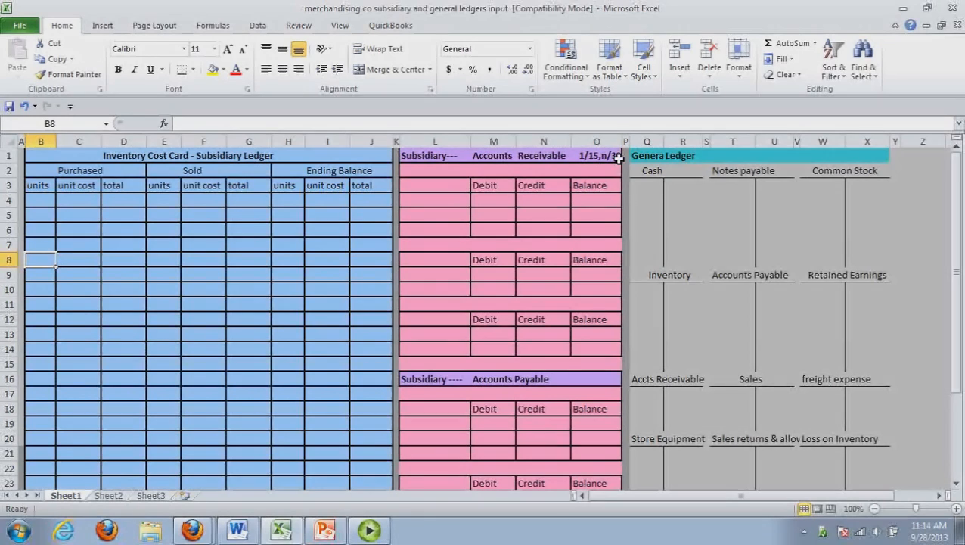
{"action": "left_click", "coordinate": [649, 189]}
{"action": "type", "text": "20000"}
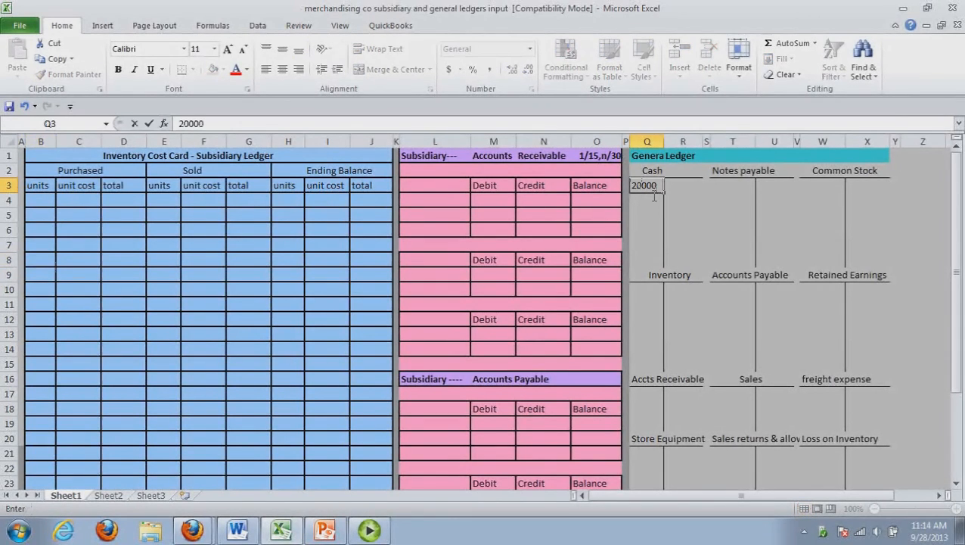
{"action": "left_click", "coordinate": [872, 189]}
{"action": "type", "text": "29"}
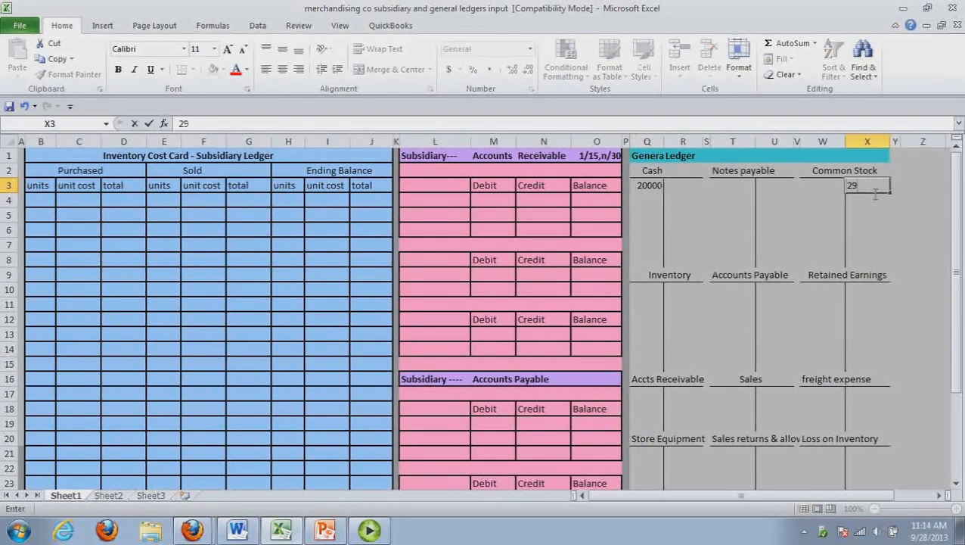
{"action": "key", "text": "BackSpace"}
{"action": "type", "text": "0000"}
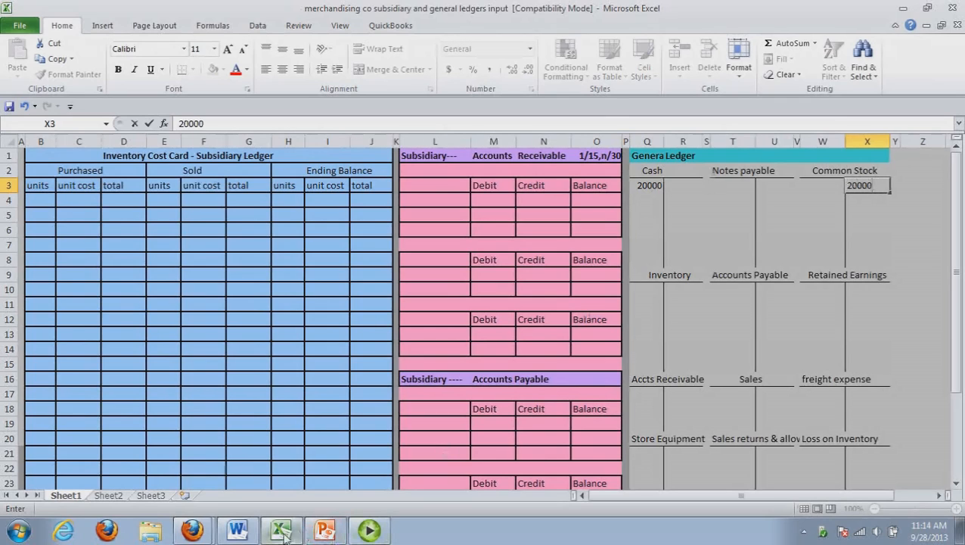
Return to the Word journal document and debit Cash for 1000 on transaction 2's first line
{"action": "left_click", "coordinate": [244, 533]}
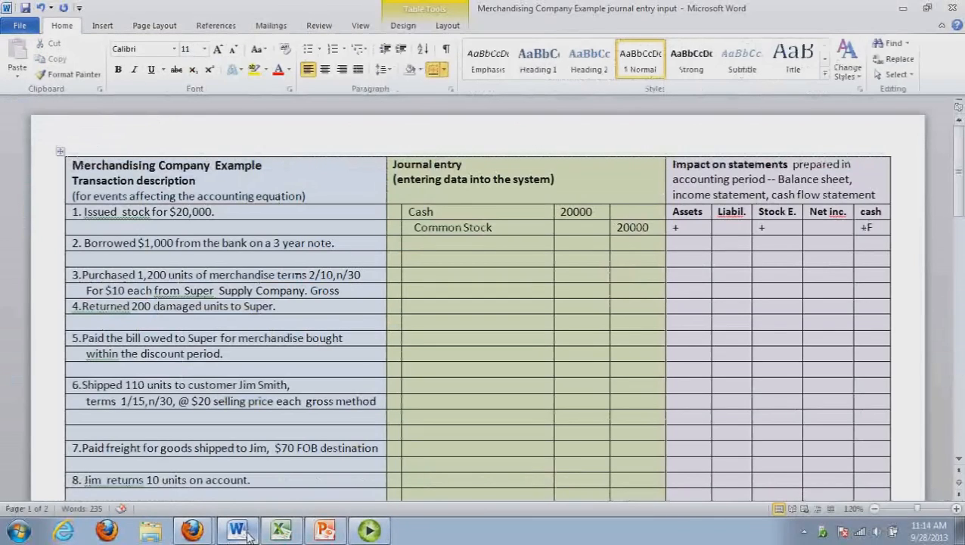
{"action": "left_click", "coordinate": [442, 247]}
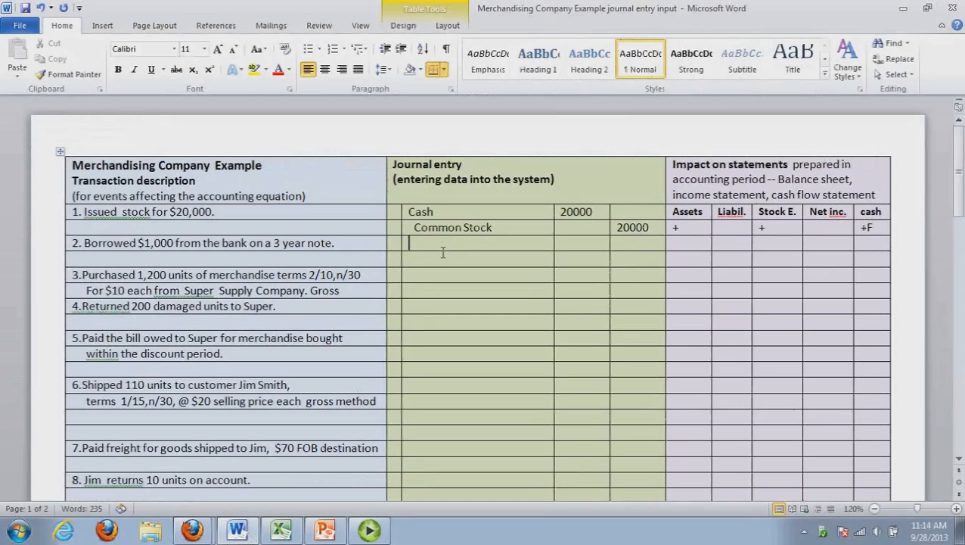
{"action": "type", "text": "Cash"}
{"action": "key", "text": "Tab"}
{"action": "type", "text": "1000"}
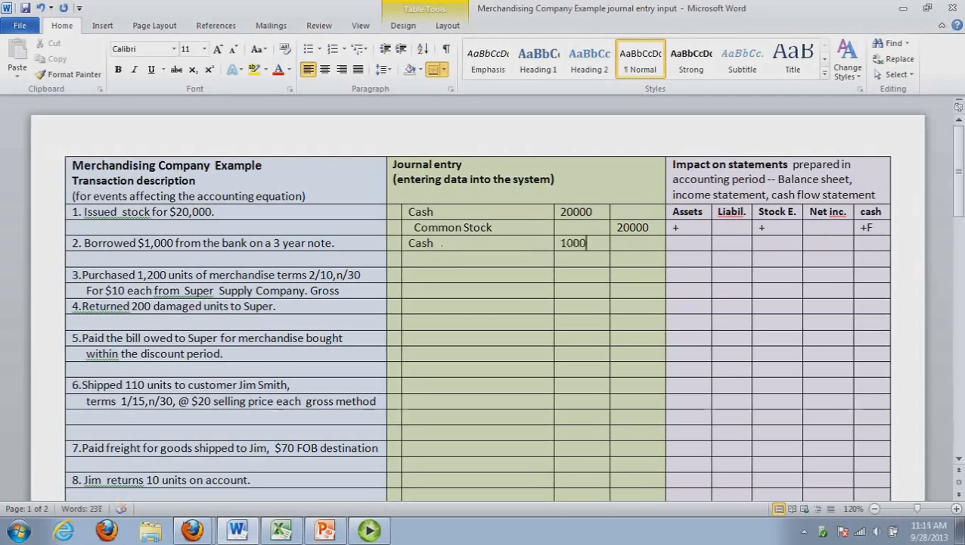
Credit Notes Payable, indented, for 1000 on the second line of transaction 2's journal entry
{"action": "left_click", "coordinate": [462, 257]}
{"action": "type", "text": "Note"}
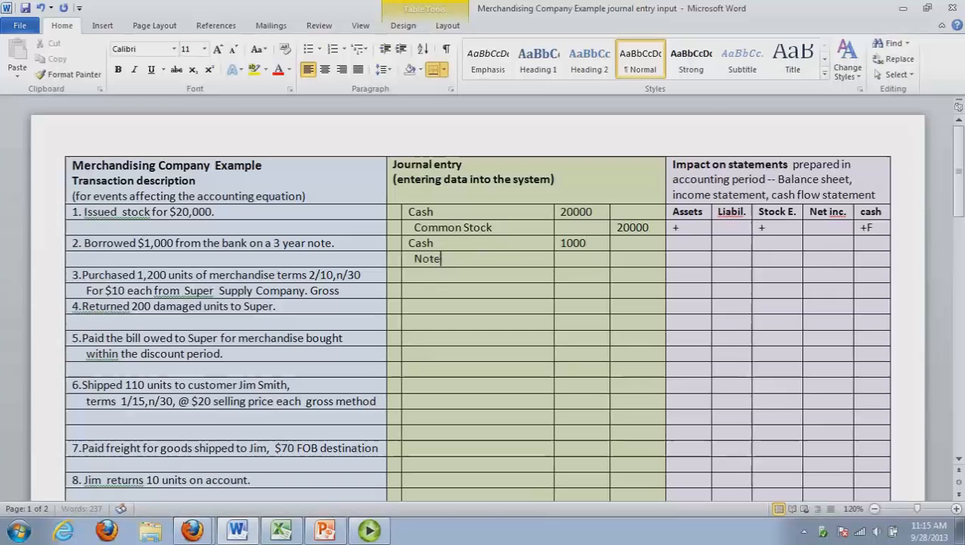
{"action": "type", "text": "s Payable"}
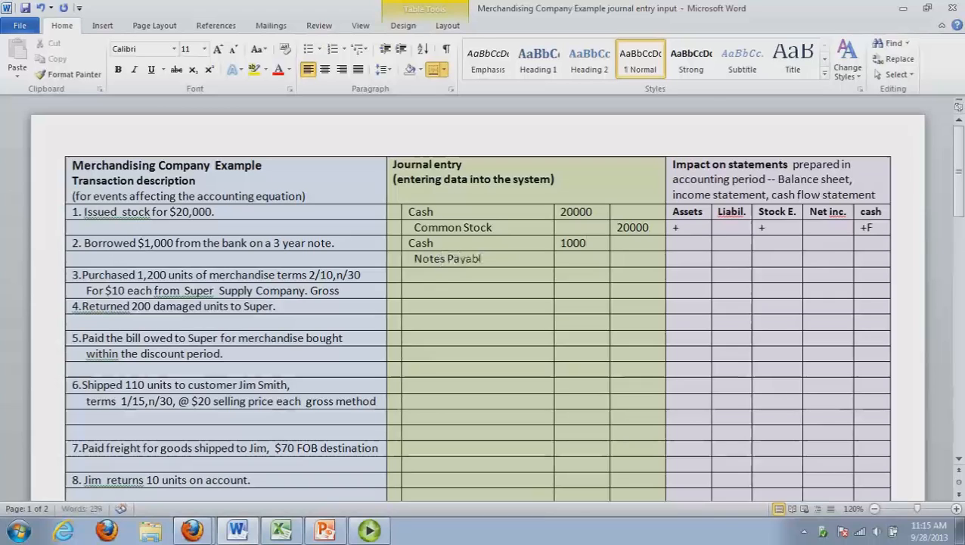
{"action": "key", "text": "Tab"}
{"action": "key", "text": "Tab"}
{"action": "type", "text": "1000"}
Mark transaction 2's statement impact with + for assets, + for liabilities and +F for cash
{"action": "left_click", "coordinate": [689, 248]}
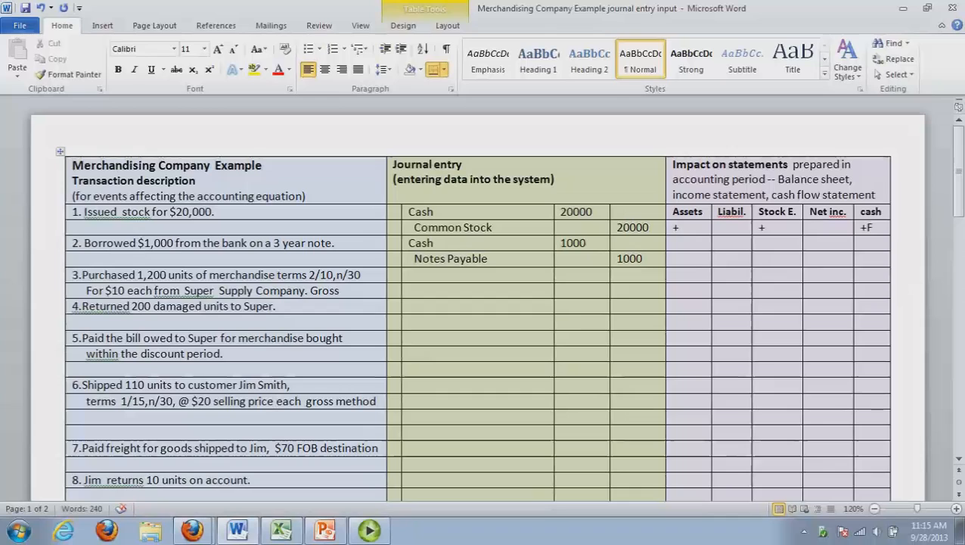
{"action": "type", "text": "+"}
{"action": "key", "text": "BackSpace"}
{"action": "type", "text": "-"}
{"action": "left_click", "coordinate": [746, 248]}
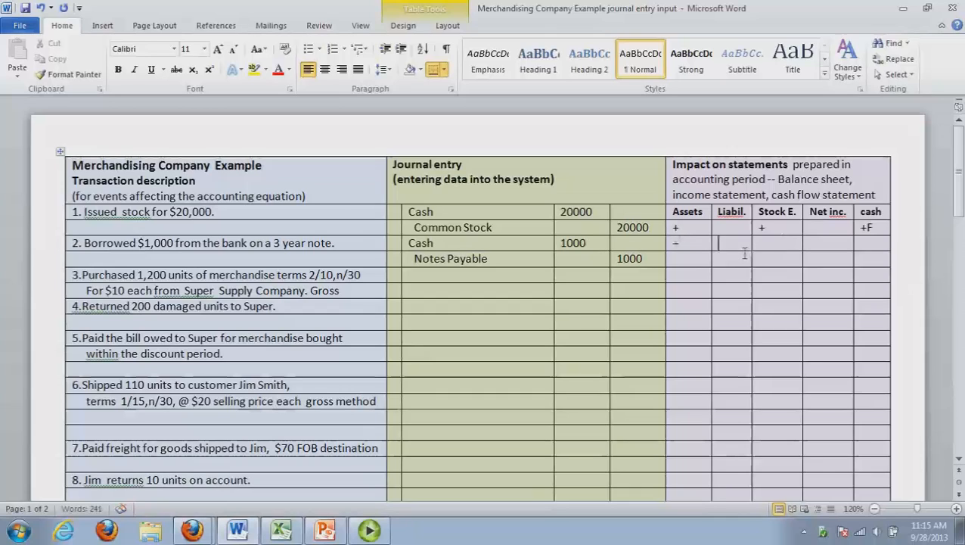
{"action": "type", "text": "+"}
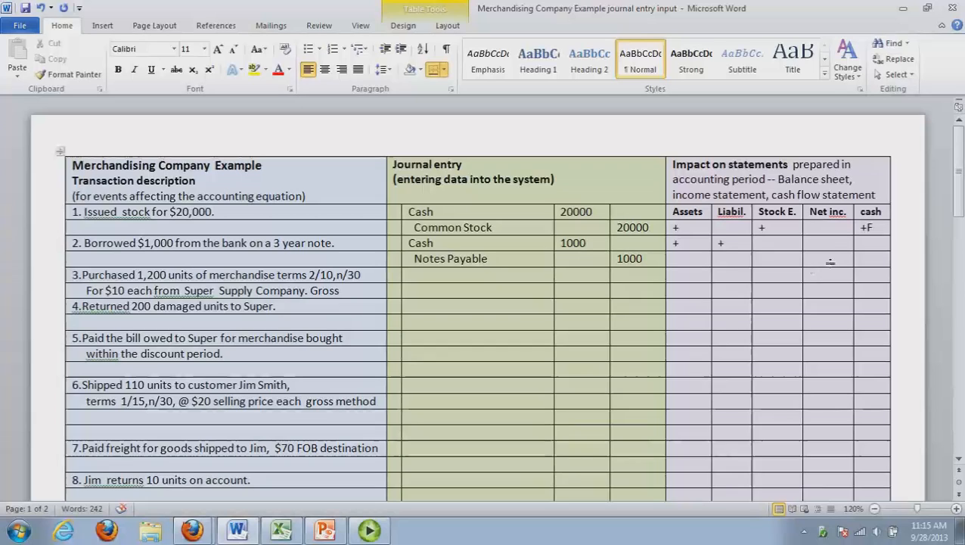
{"action": "left_click", "coordinate": [870, 244]}
{"action": "type", "text": "+F"}
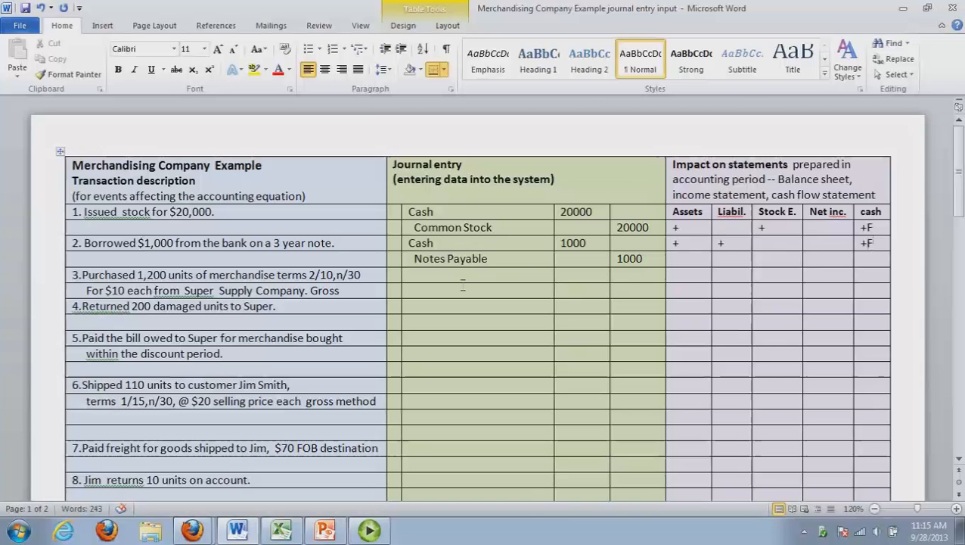
Switch to the Excel ledger workbook and post 1000 as a second Cash debit and as a Notes payable credit
{"action": "left_click", "coordinate": [280, 530]}
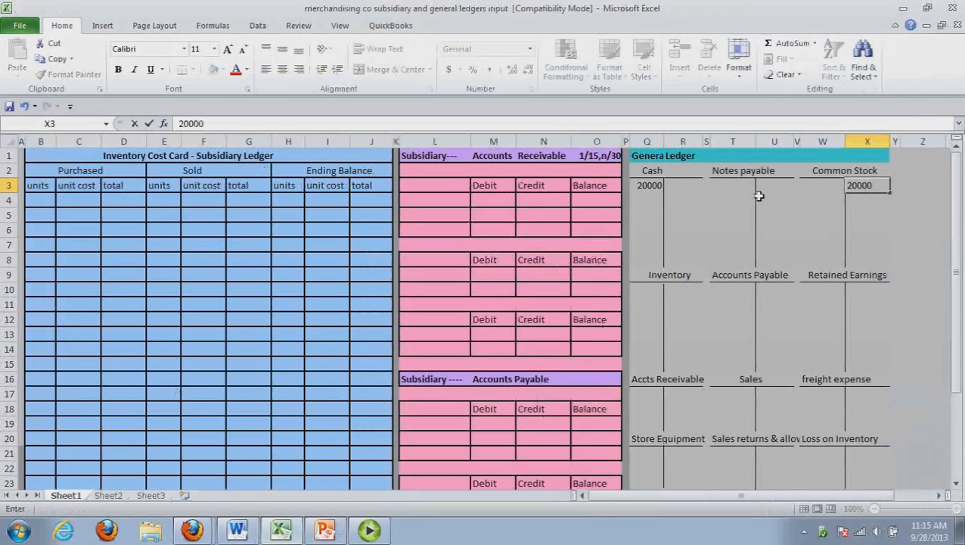
{"action": "key", "text": "Return"}
{"action": "type", "text": "1000"}
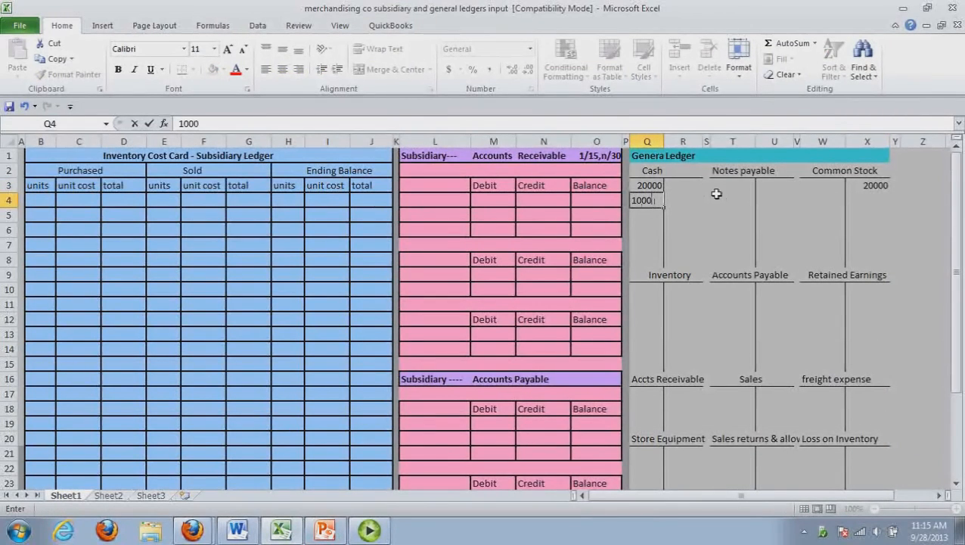
{"action": "left_click", "coordinate": [775, 190]}
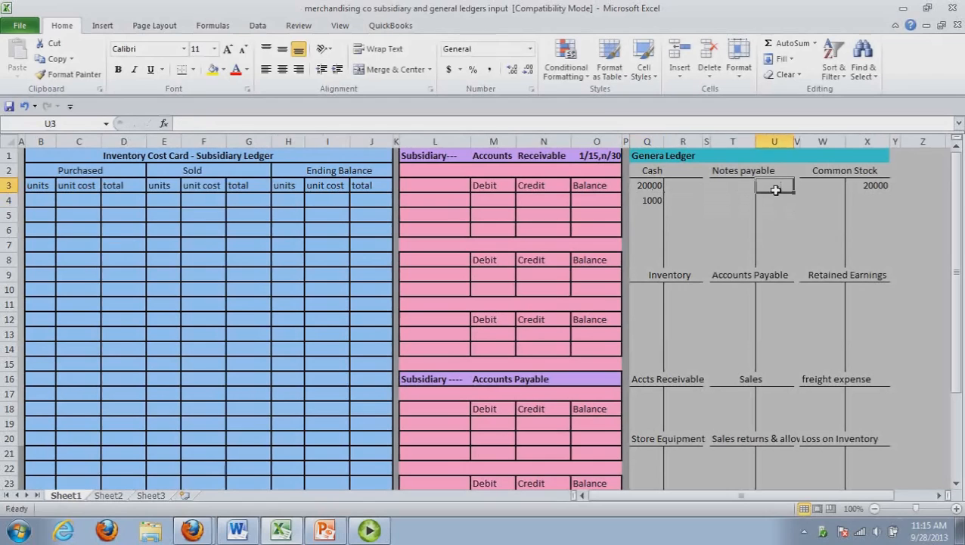
{"action": "type", "text": "1000"}
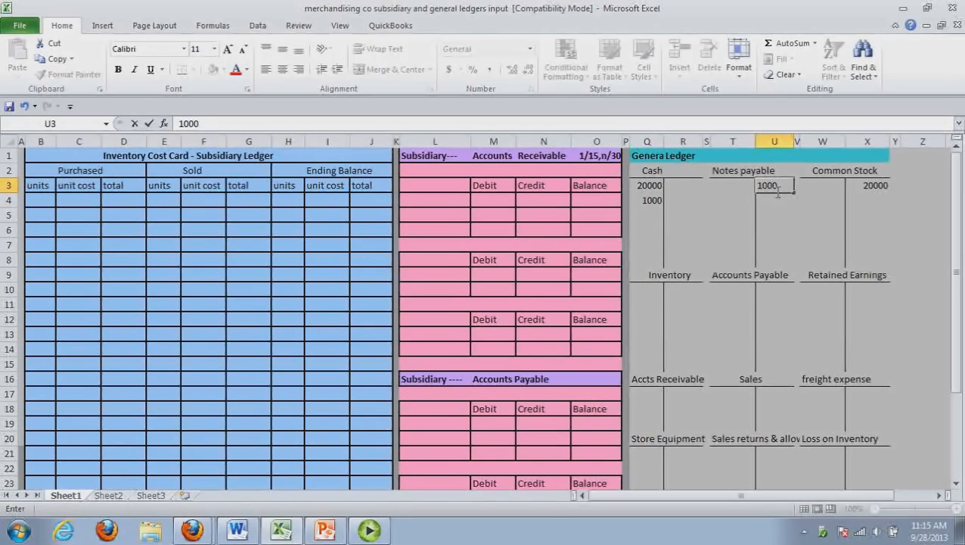
Return to the Word journal document and add "method" after "Gross" in transaction 3's description
{"action": "left_click", "coordinate": [241, 530]}
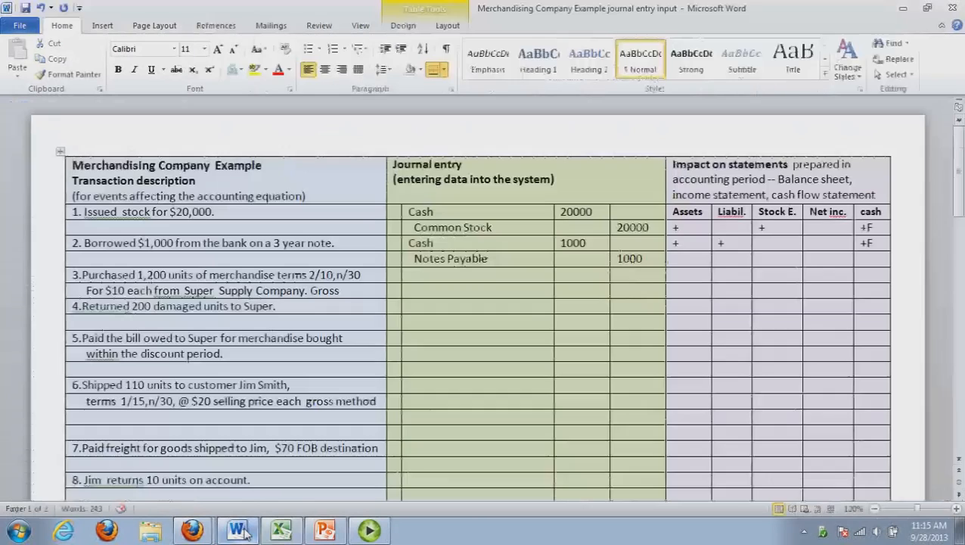
{"action": "left_click", "coordinate": [428, 281]}
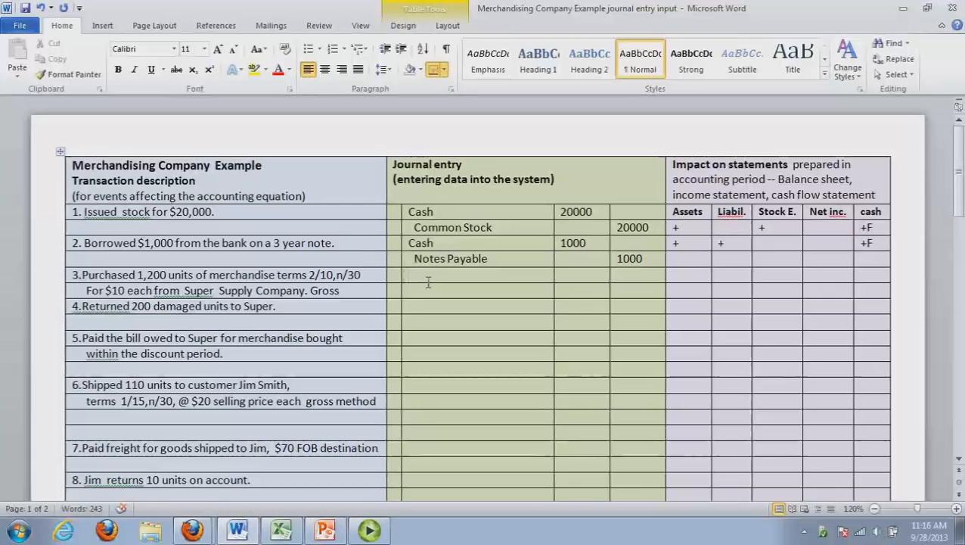
{"action": "type", "text": "method"}
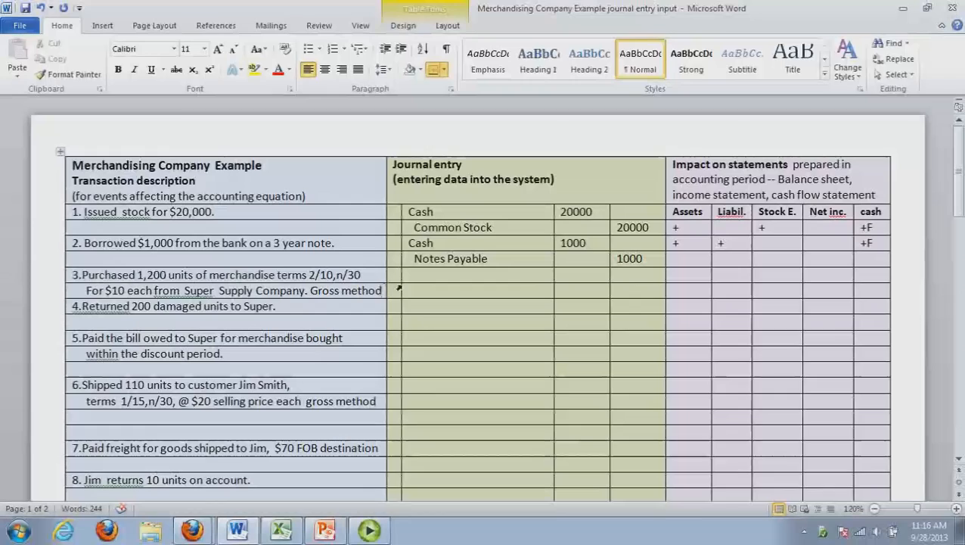
Enter Merchandise Inventory as the debit account on transaction 3's first journal line and copy that account name
{"action": "left_click", "coordinate": [435, 282]}
{"action": "type", "text": "Merchan"}
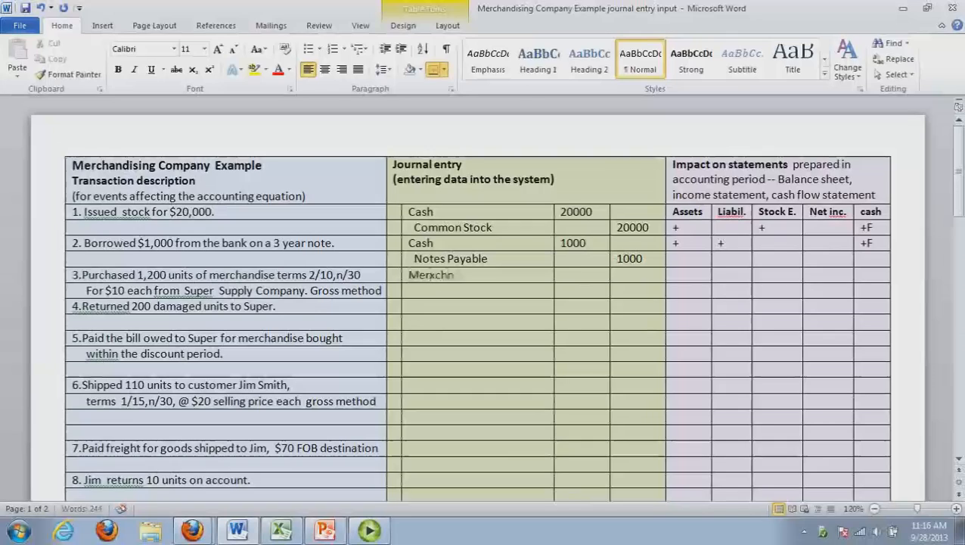
{"action": "key", "text": "BackSpace"}
{"action": "key", "text": "BackSpace"}
{"action": "key", "text": "BackSpace"}
{"action": "key", "text": "BackSpace"}
{"action": "type", "text": "chandise Inventory"}
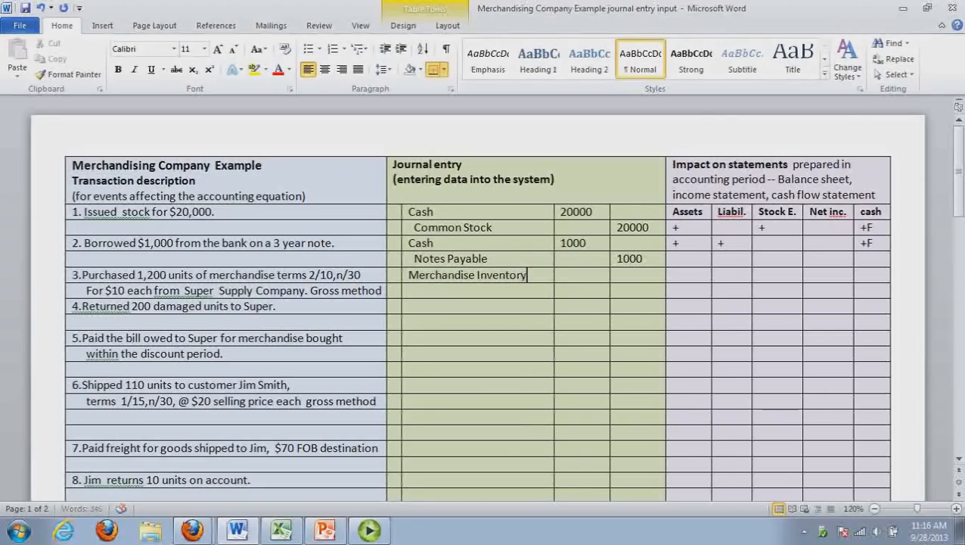
{"action": "left_click_drag", "start_coordinate": [536, 277], "coordinate": [442, 282]}
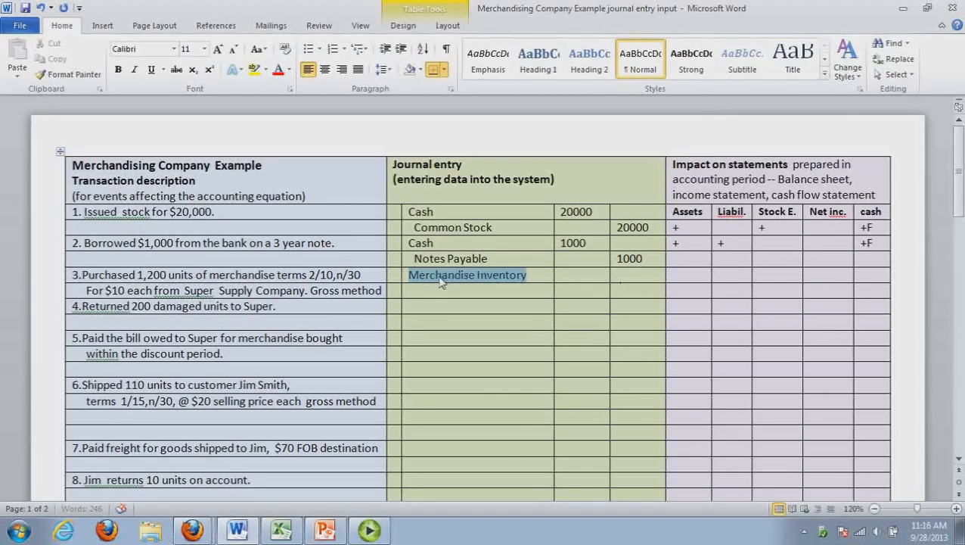
{"action": "key", "text": "ctrl+c"}
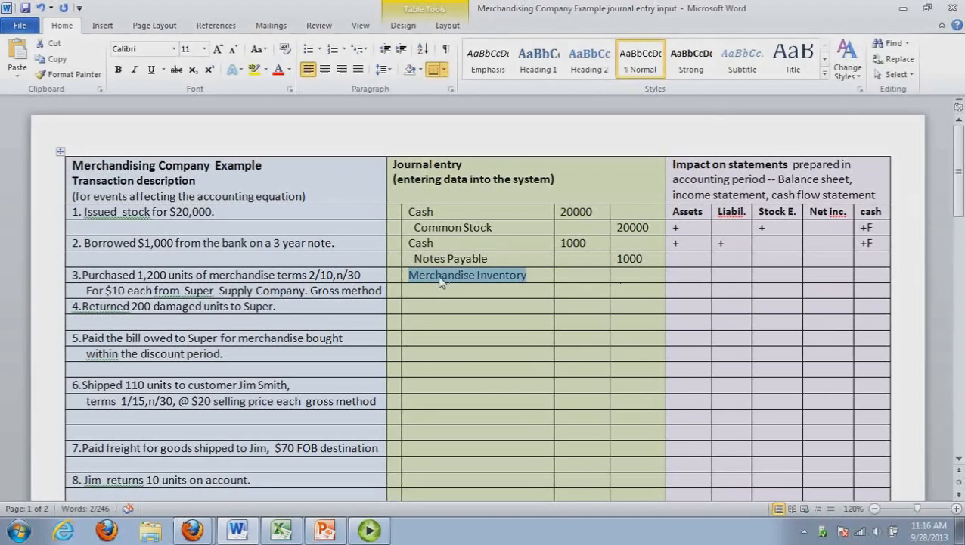
Enter Accounts payable as the indented credit account on transaction 3's second journal line
{"action": "left_click", "coordinate": [441, 282]}
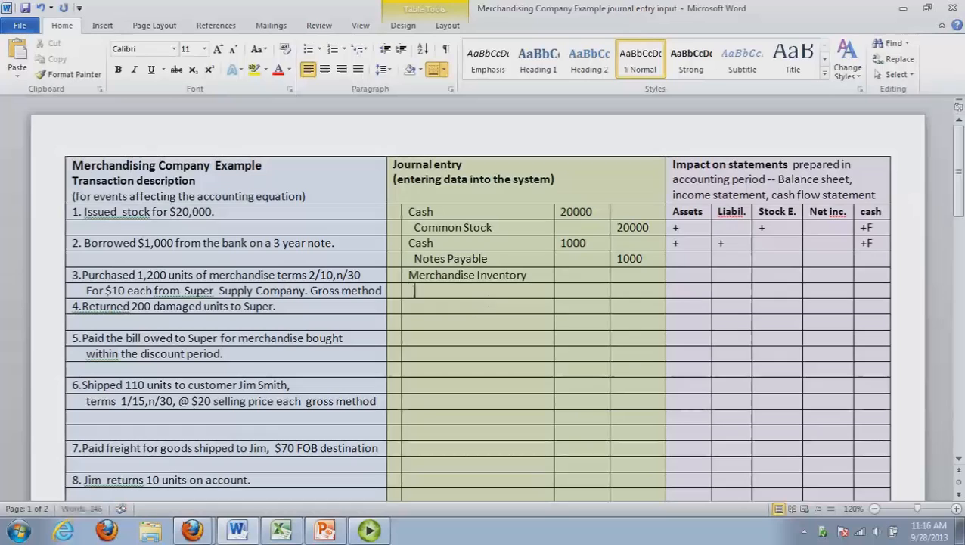
{"action": "type", "text": "Accounts pa"}
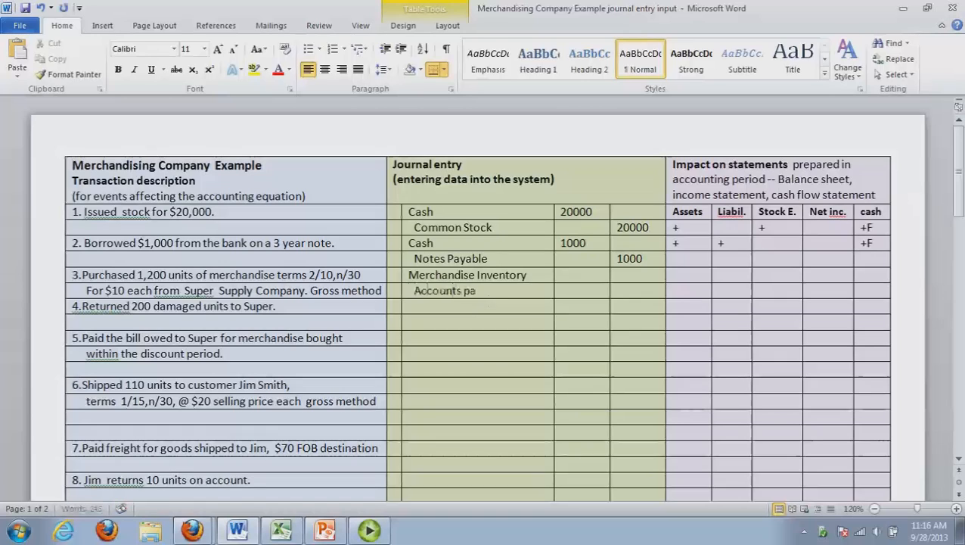
{"action": "type", "text": "yable"}
Open Calculator and multiply 1200 by 10 to work out transaction 3's purchase amount
{"action": "left_click", "coordinate": [582, 276]}
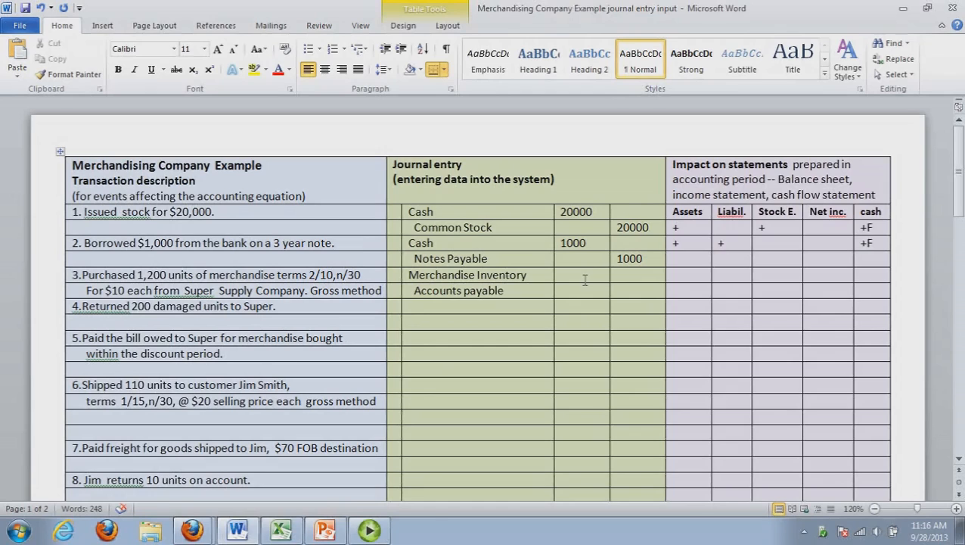
{"action": "key", "text": "XF86Calculator"}
{"action": "type", "text": "12"}
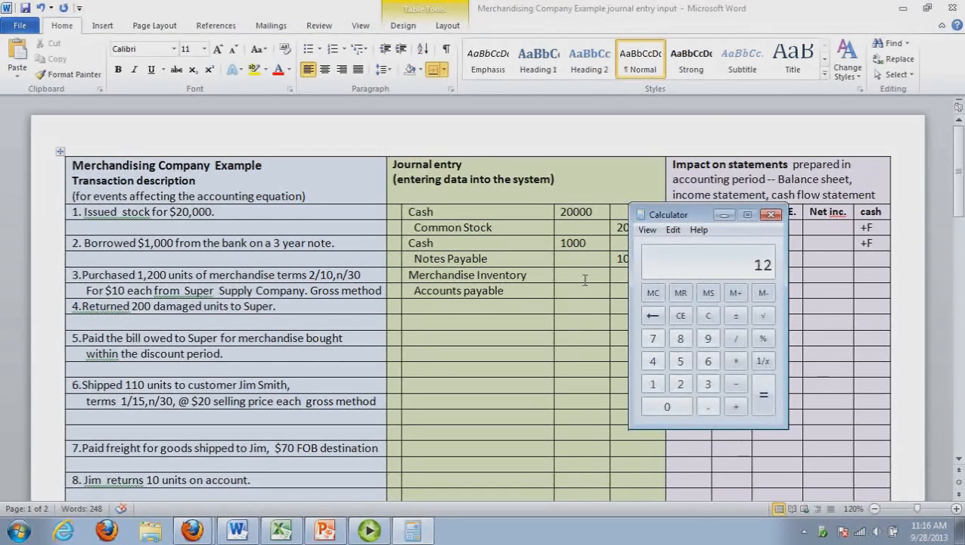
{"action": "type", "text": "00 * 10"}
{"action": "key", "text": "Return"}
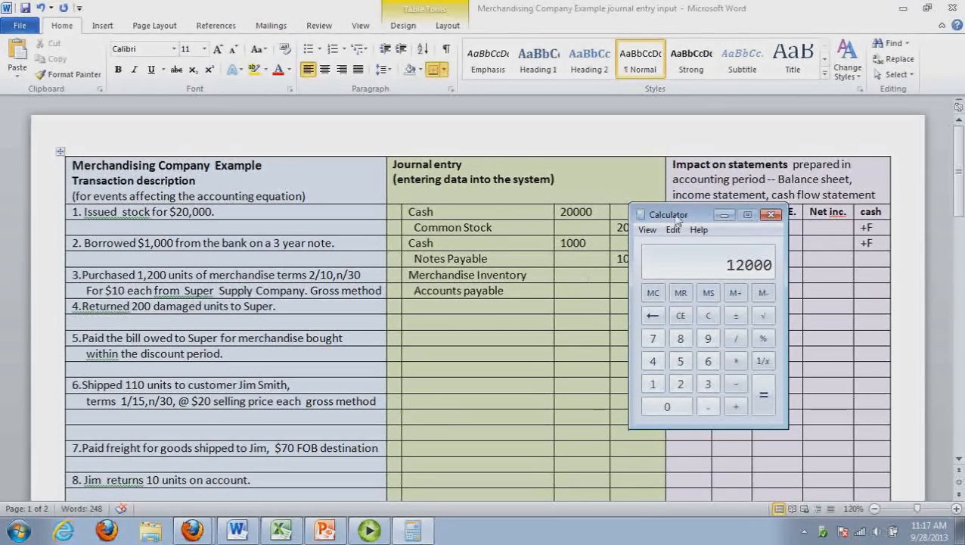
Enter 12000 as the Merchandise Inventory debit and 12000 as the Accounts payable credit for transaction 3
{"action": "left_click", "coordinate": [579, 275]}
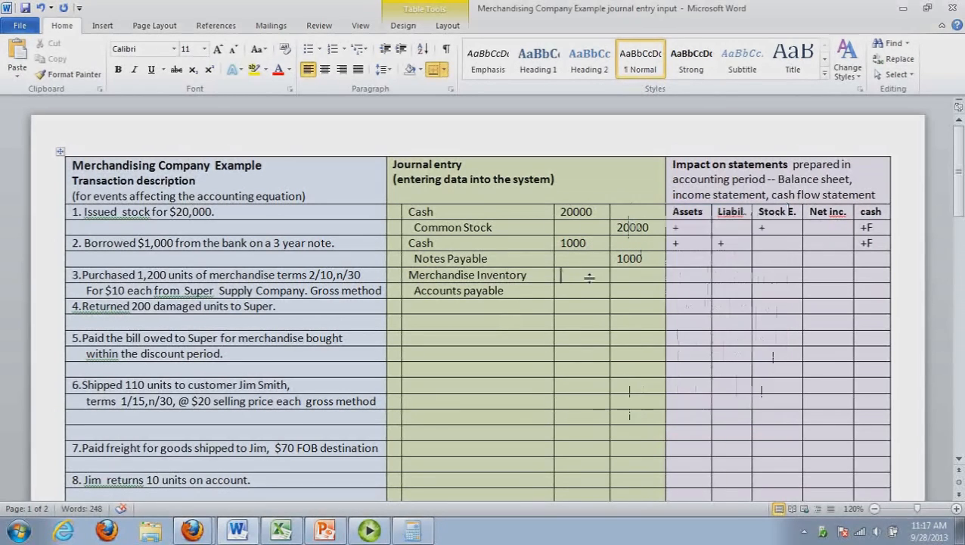
{"action": "type", "text": "1"}
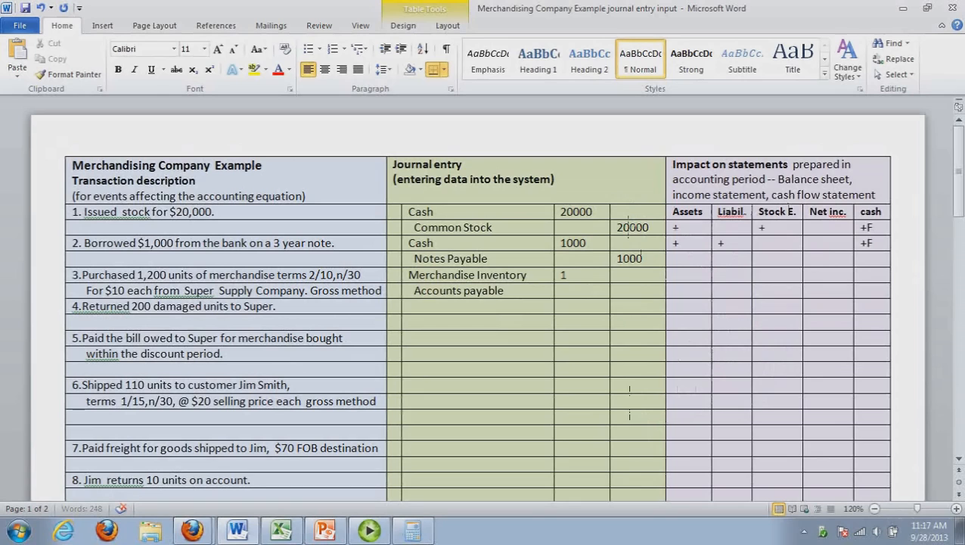
{"action": "type", "text": "2000"}
{"action": "left_click", "coordinate": [635, 295]}
{"action": "type", "text": "12000"}
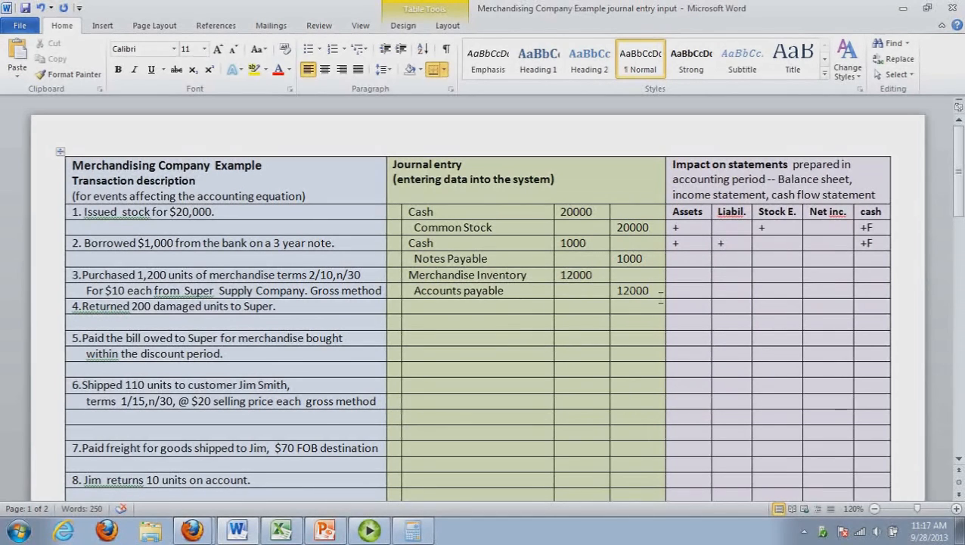
Mark transaction 3's statement impact with + for assets and + for liabilities, leaving the other columns blank
{"action": "left_click", "coordinate": [683, 293]}
{"action": "left_click", "coordinate": [688, 282]}
{"action": "type", "text": "+"}
{"action": "left_click", "coordinate": [746, 283]}
{"action": "type", "text": "+"}
{"action": "left_click_drag", "start_coordinate": [762, 291], "coordinate": [766, 279]}
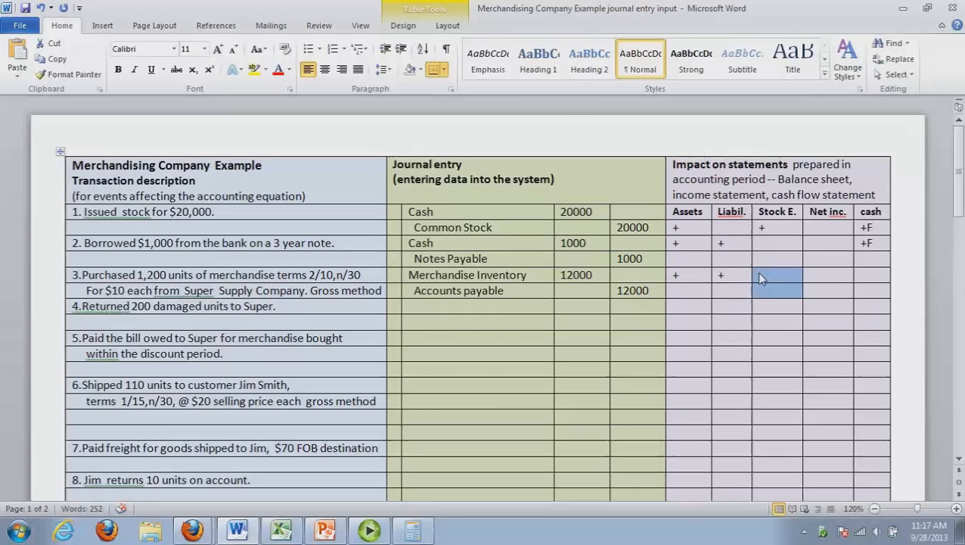
{"action": "left_click", "coordinate": [827, 282]}
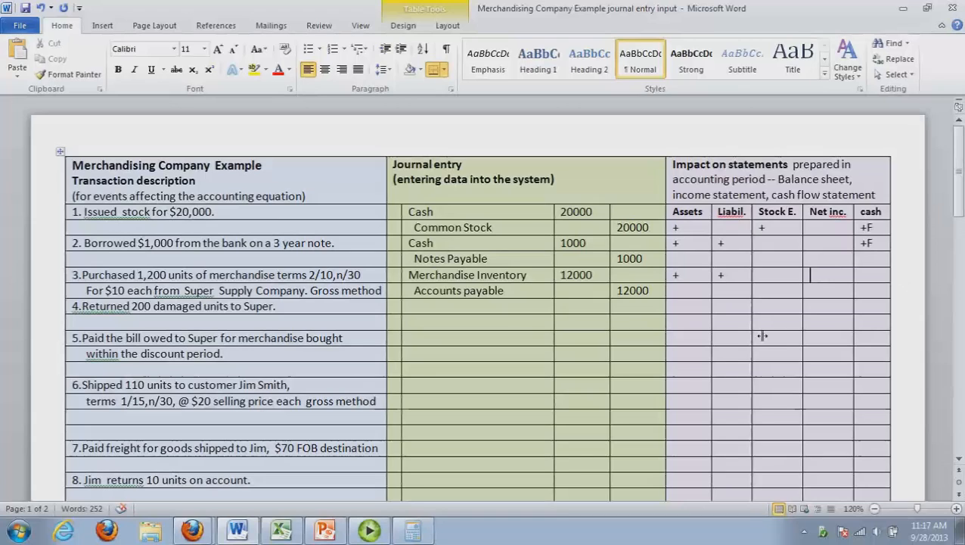
Switch to the Excel ledger workbook and post 12000 as an Inventory debit and an Accounts Payable credit in the general ledger
{"action": "left_click", "coordinate": [282, 534]}
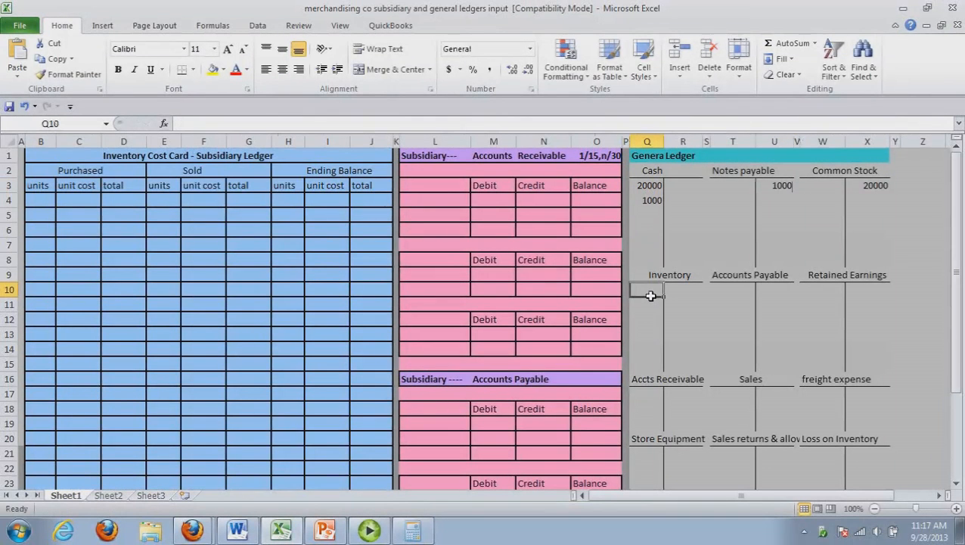
{"action": "type", "text": "12000"}
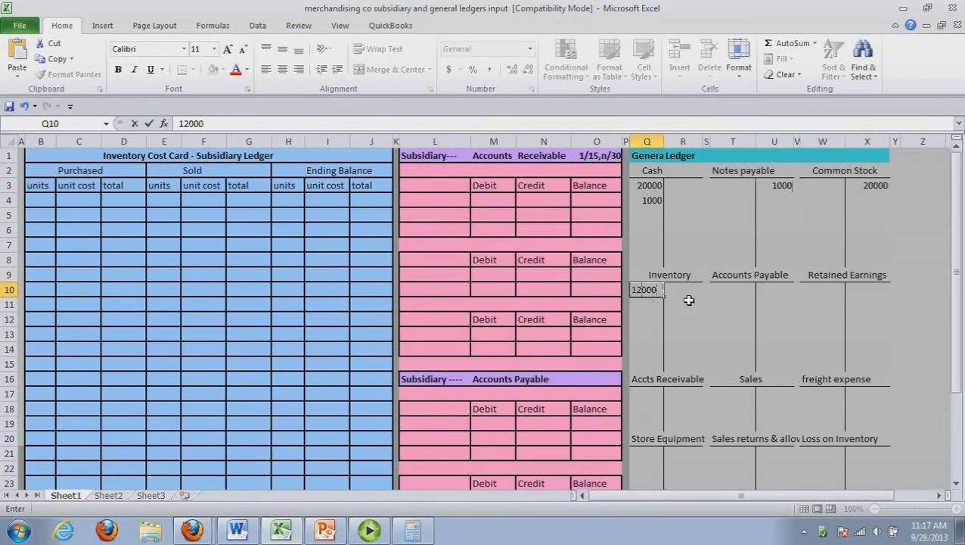
{"action": "left_click", "coordinate": [773, 290]}
{"action": "type", "text": "12000"}
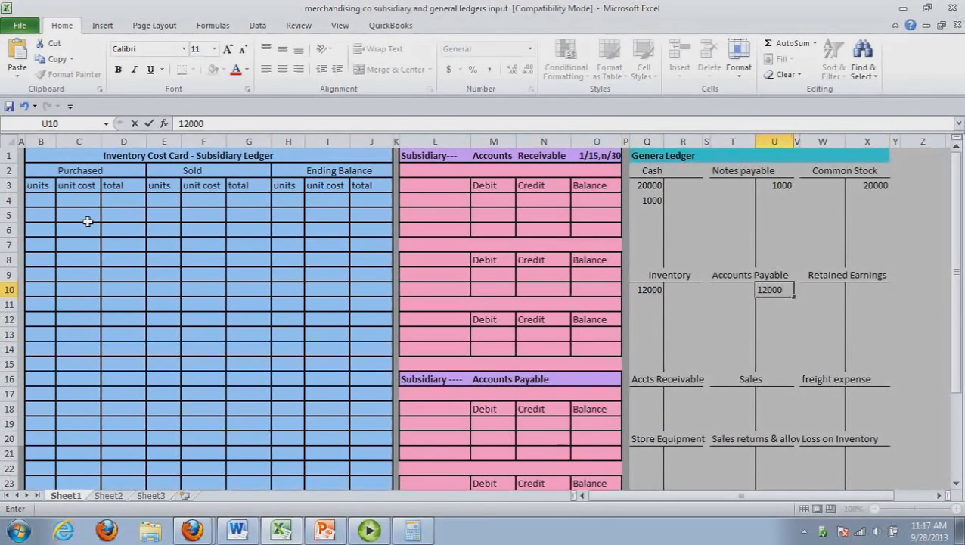
Record the purchase in the inventory cost card's first row as 1200 units, unit cost 10 and total 12000
{"action": "left_click", "coordinate": [44, 206]}
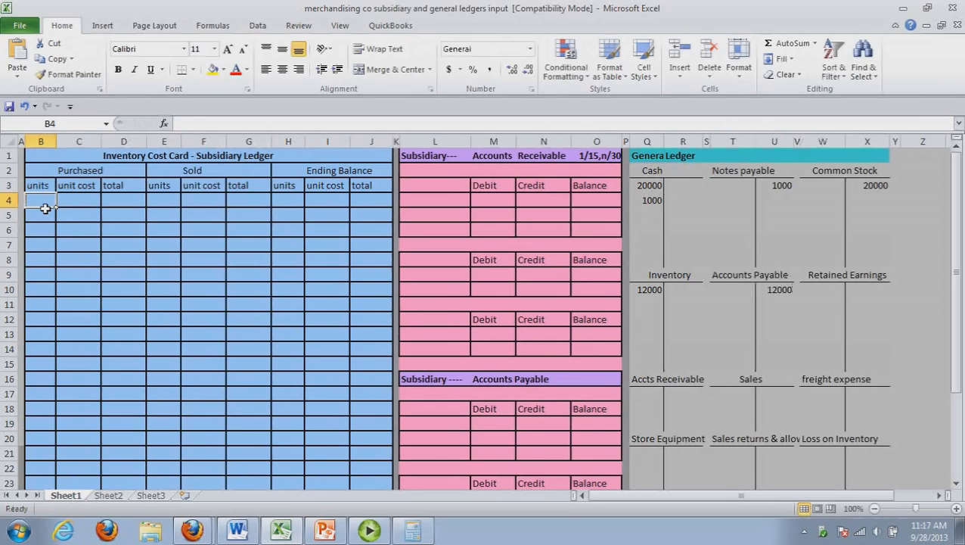
{"action": "type", "text": "1200"}
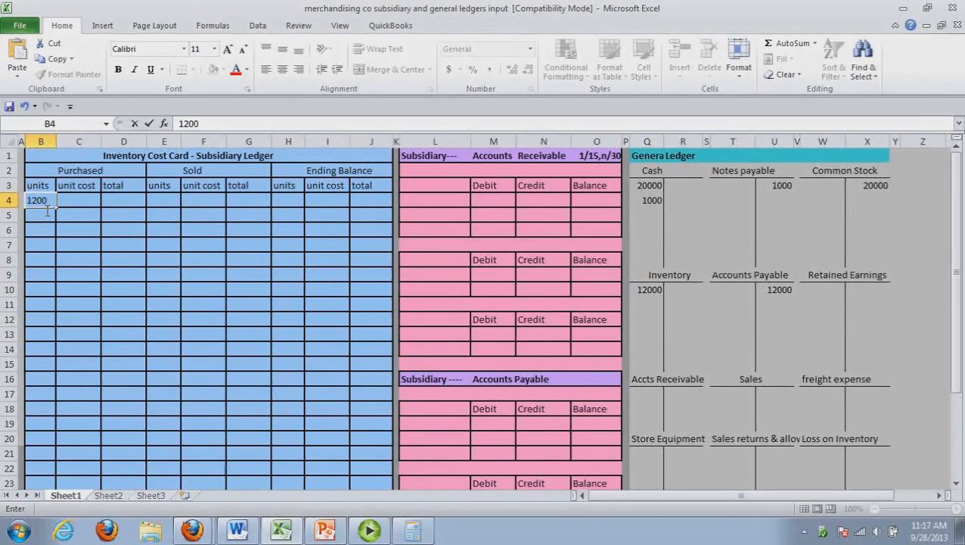
{"action": "left_click", "coordinate": [82, 205]}
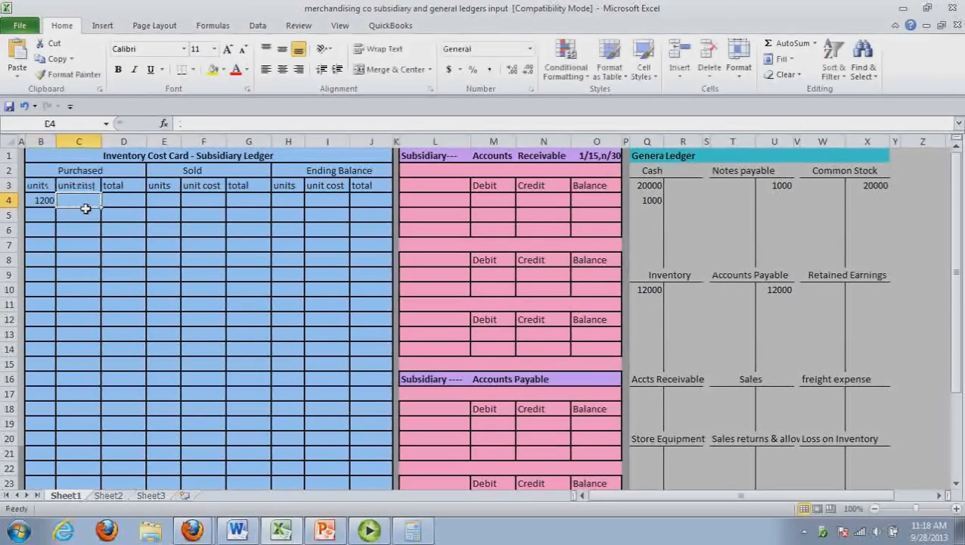
{"action": "type", "text": "10"}
{"action": "left_click", "coordinate": [137, 202]}
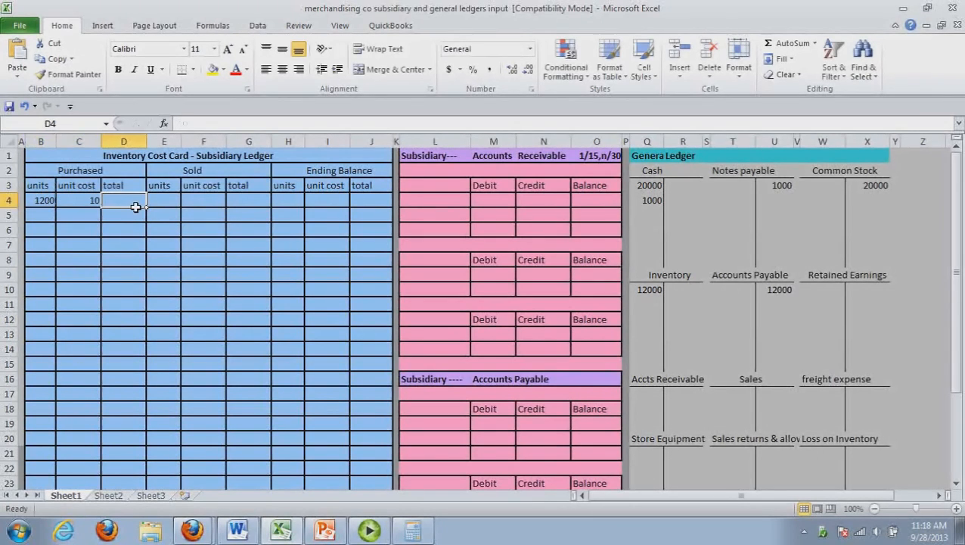
{"action": "type", "text": "12000"}
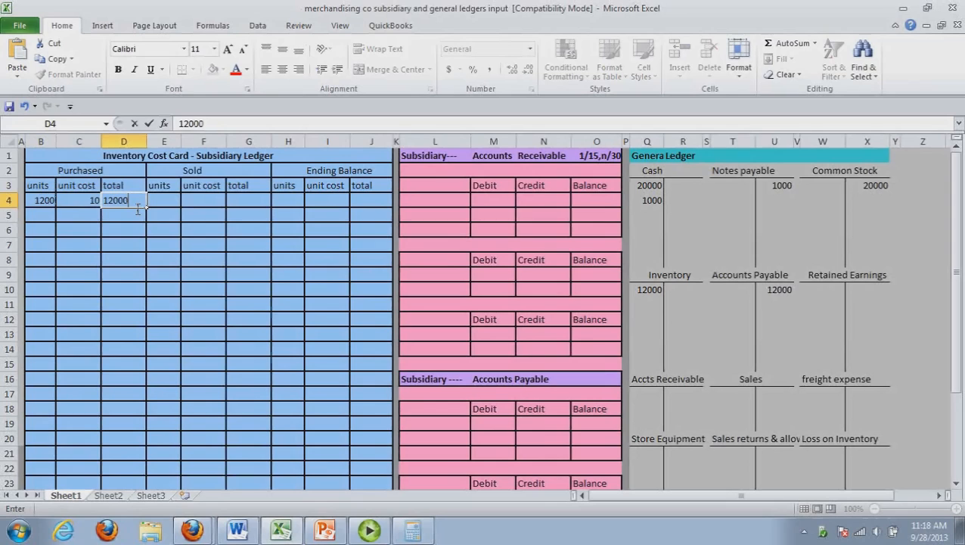
Fill the cost card's first ending balance row with 1200 units, unit cost 10 and total 12000
{"action": "left_click", "coordinate": [294, 207]}
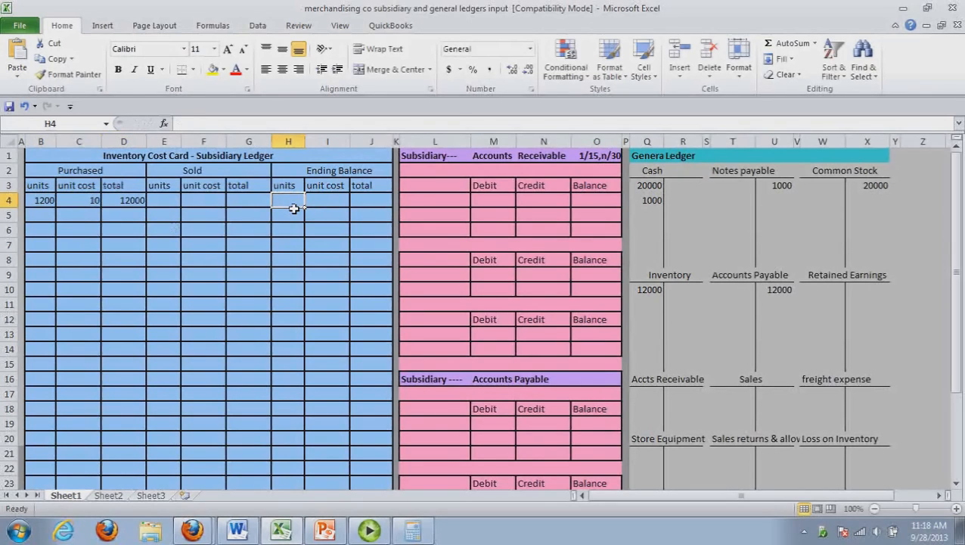
{"action": "type", "text": "1200"}
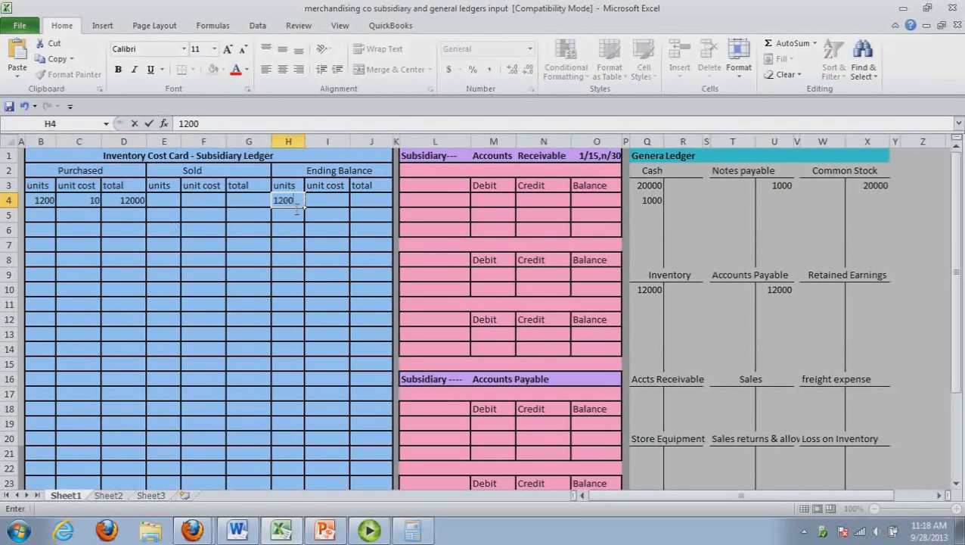
{"action": "left_click", "coordinate": [321, 208]}
{"action": "type", "text": "10"}
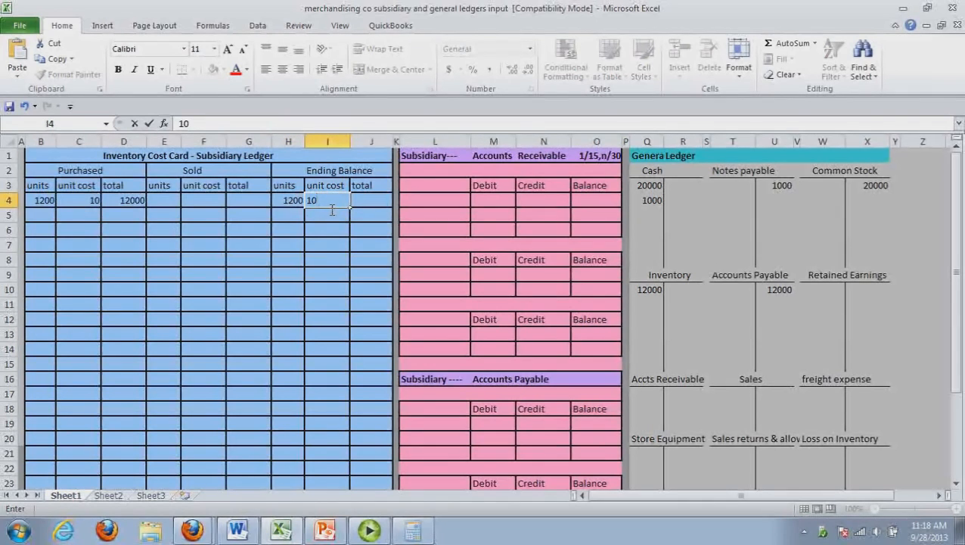
{"action": "left_click", "coordinate": [382, 204]}
{"action": "type", "text": "12000"}
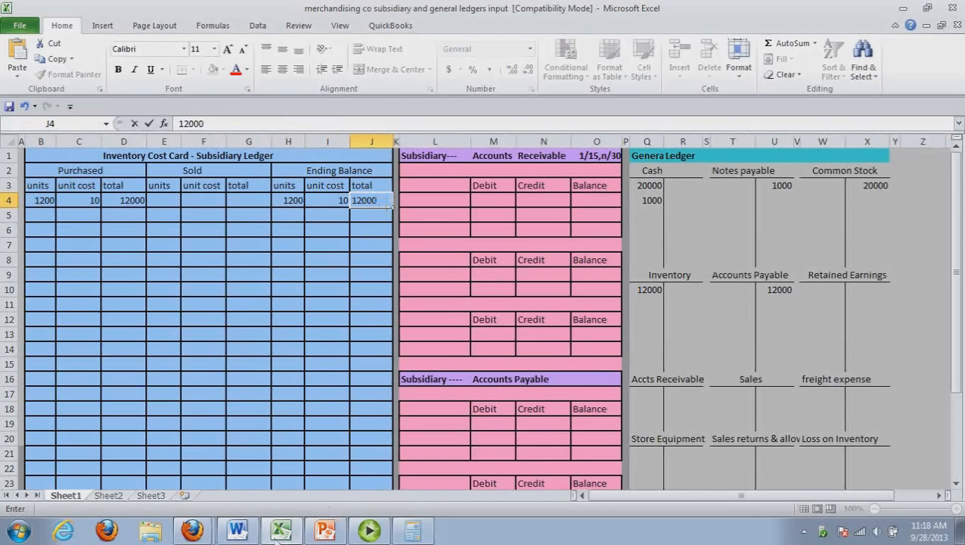
Check the Word journal, return to the Excel workbook and name the first Accounts Payable subsidiary account Super Supply Co
{"action": "left_click", "coordinate": [237, 530]}
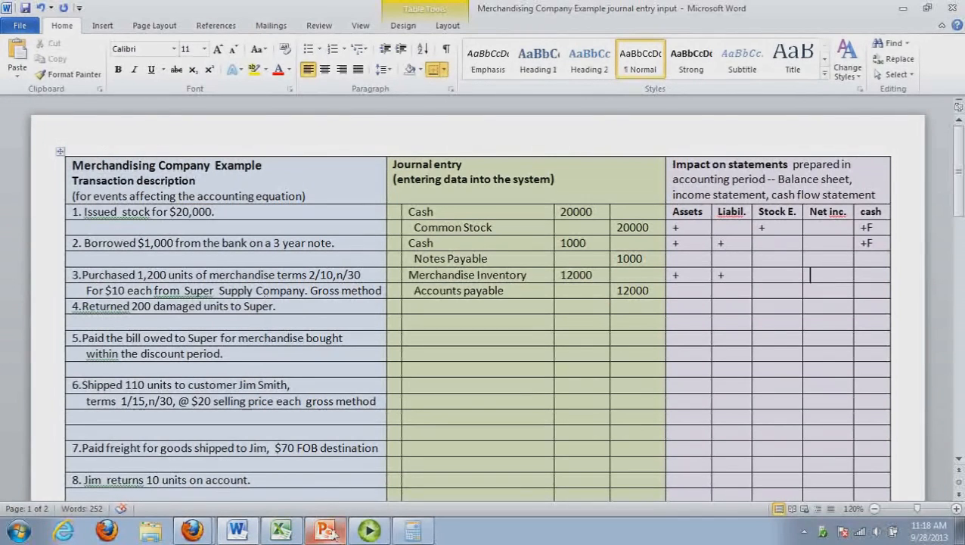
{"action": "left_click", "coordinate": [286, 534]}
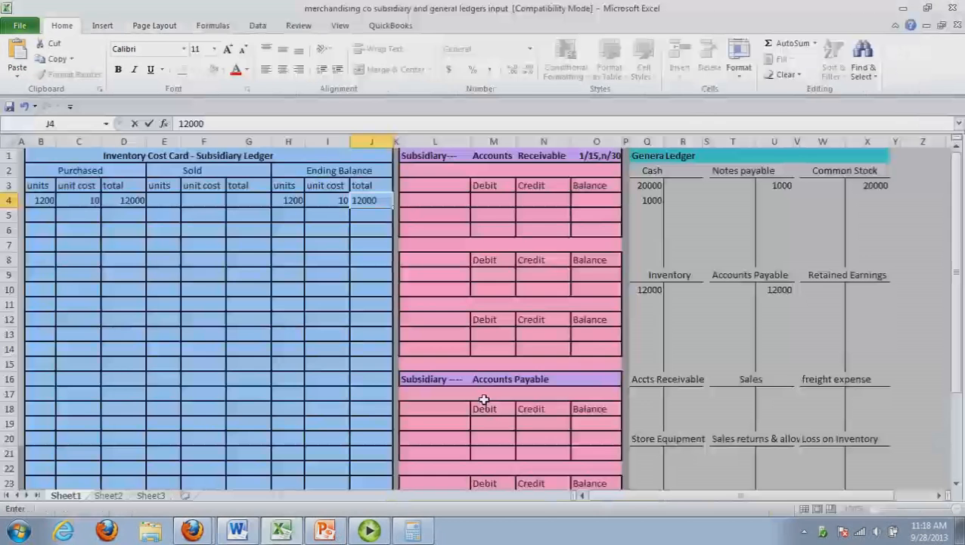
{"action": "left_click", "coordinate": [484, 393]}
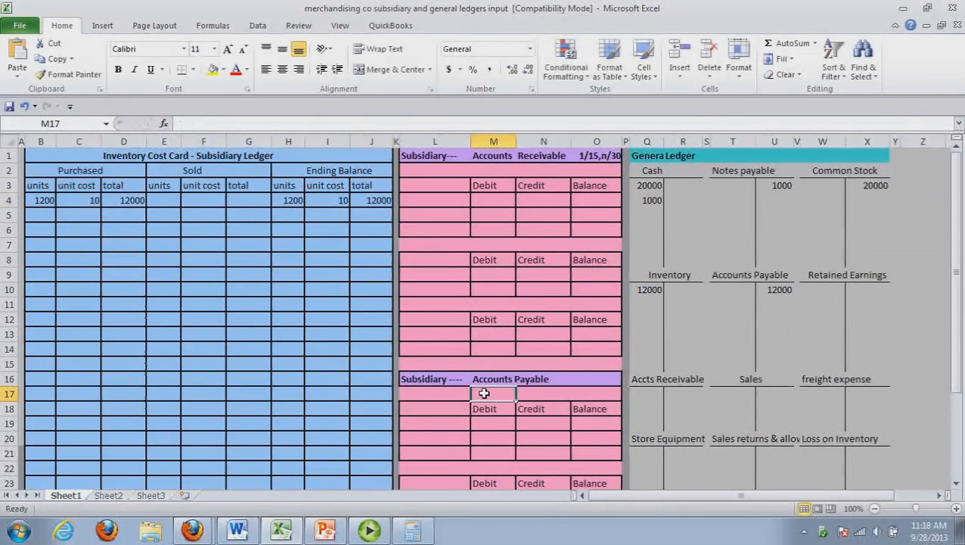
{"action": "left_click", "coordinate": [442, 392]}
{"action": "type", "text": "Super"}
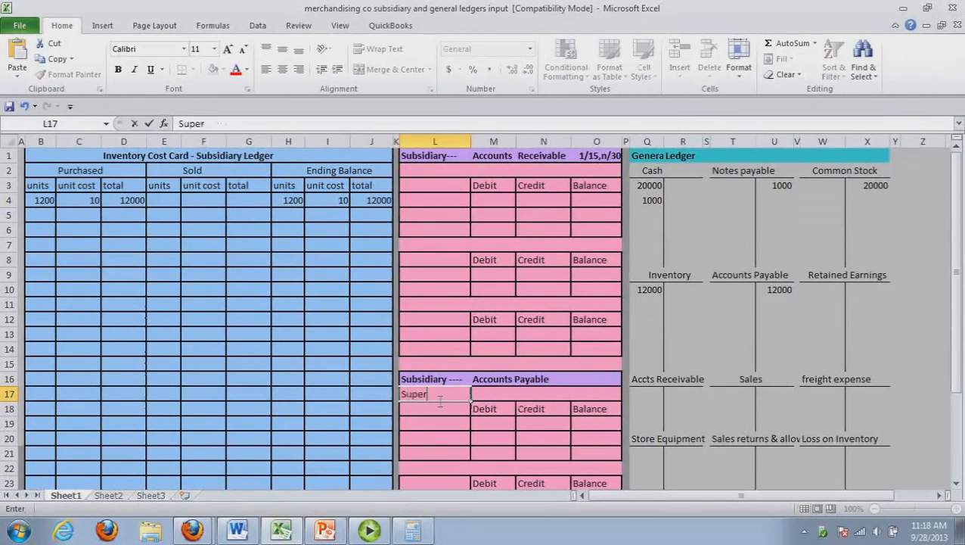
{"action": "type", "text": " Supply Co"}
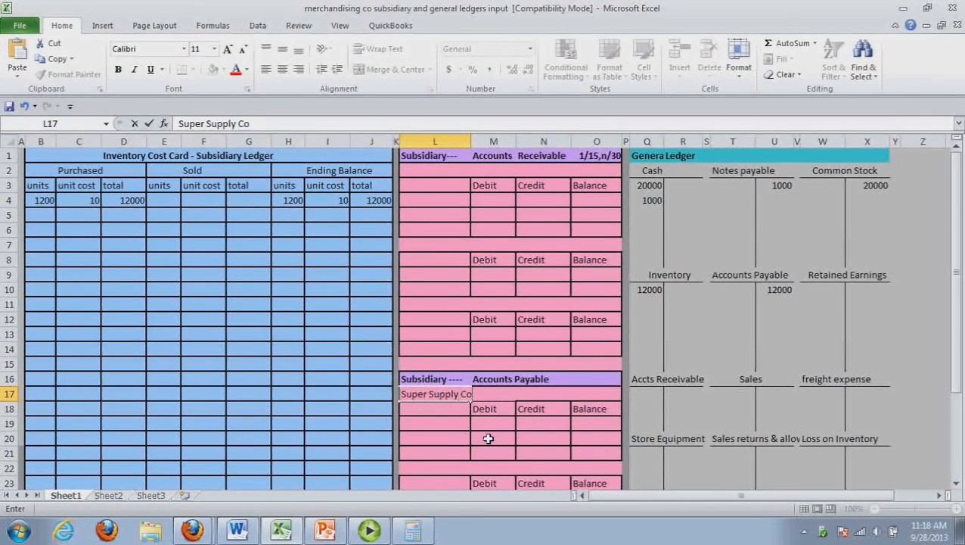
Enter a 12000 credit and a 12000 balance on the first line of the Super Supply Co subsidiary account
{"action": "left_click", "coordinate": [544, 425]}
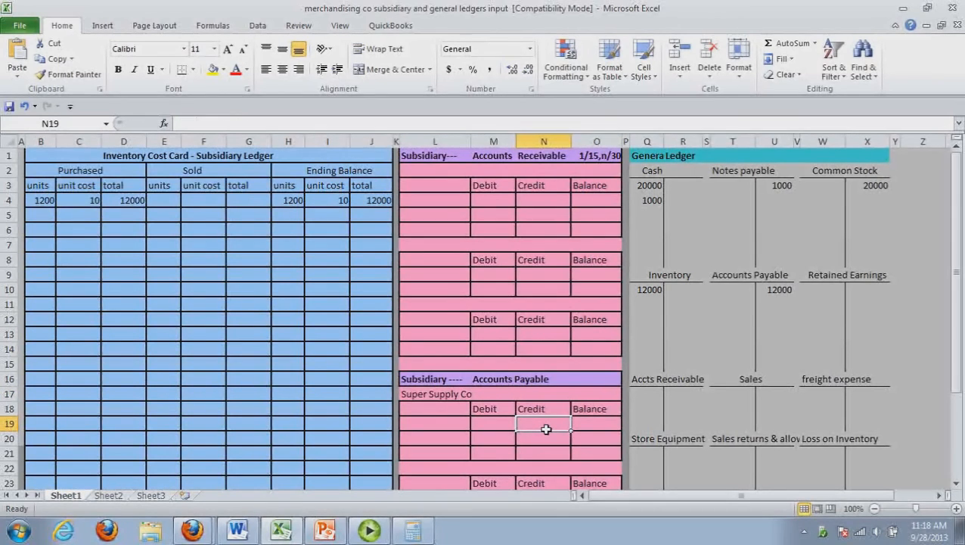
{"action": "type", "text": "12000"}
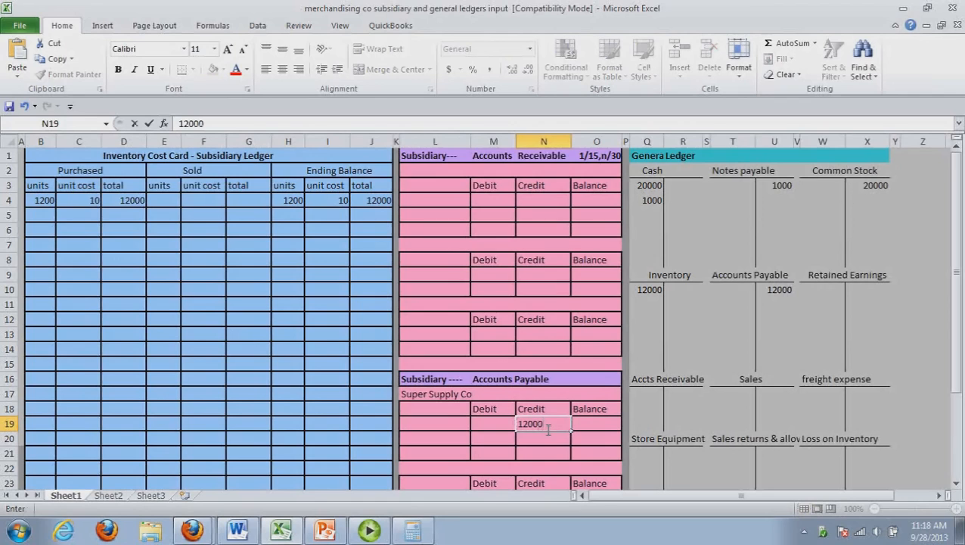
{"action": "left_click", "coordinate": [596, 431]}
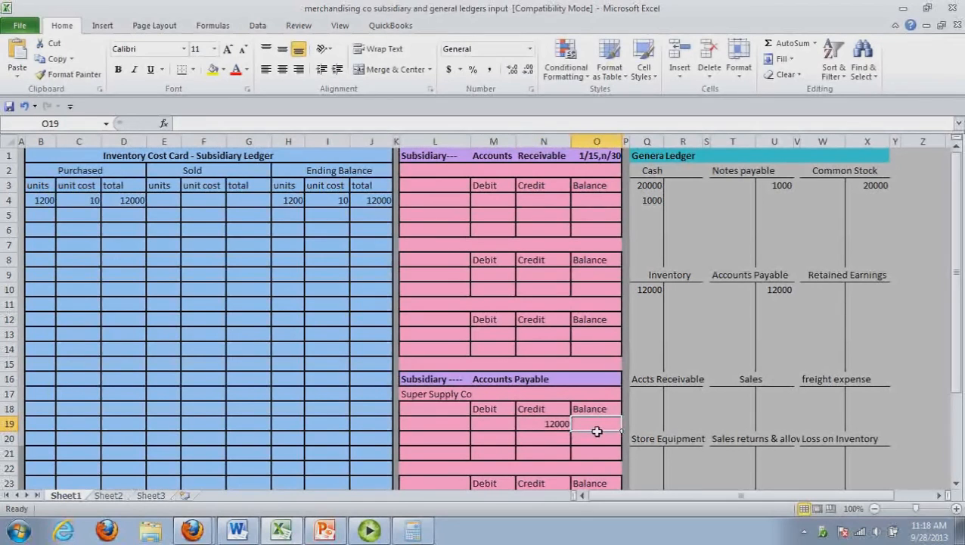
{"action": "type", "text": "14200"}
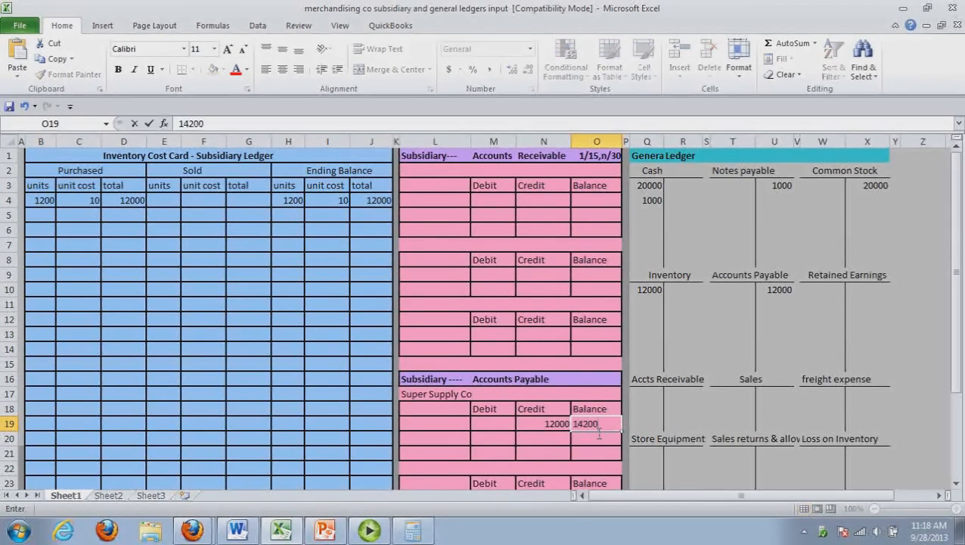
{"action": "key", "text": "BackSpace"}
{"action": "key", "text": "BackSpace"}
{"action": "key", "text": "BackSpace"}
{"action": "key", "text": "BackSpace"}
{"action": "type", "text": "1200"}
{"action": "key", "text": "BackSpace"}
{"action": "key", "text": "BackSpace"}
{"action": "key", "text": "BackSpace"}
{"action": "key", "text": "BackSpace"}
{"action": "key", "text": "BackSpace"}
{"action": "type", "text": "12000"}
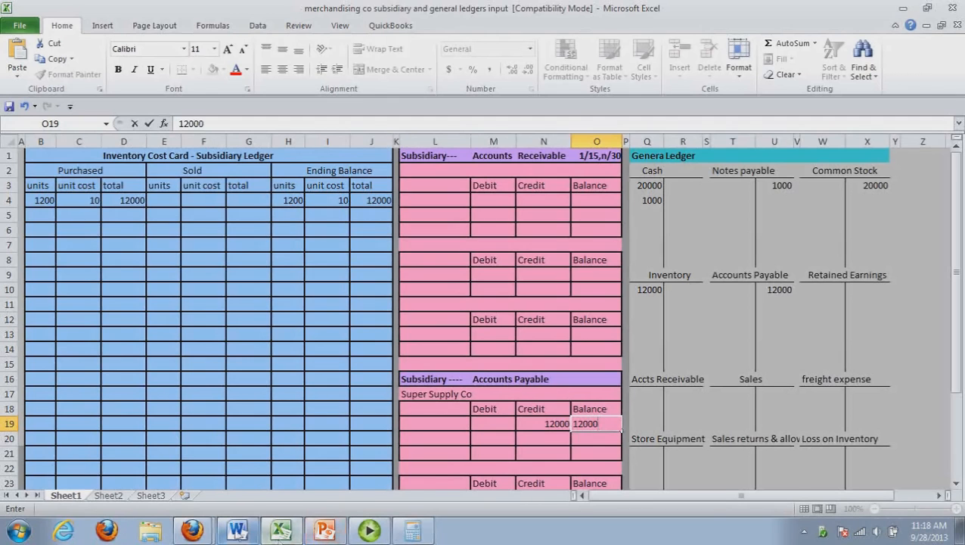
Switch to the Word journal and enter Accounts payable with Merchandise Inventory indented below it as transaction 4's accounts
{"action": "left_click", "coordinate": [238, 531]}
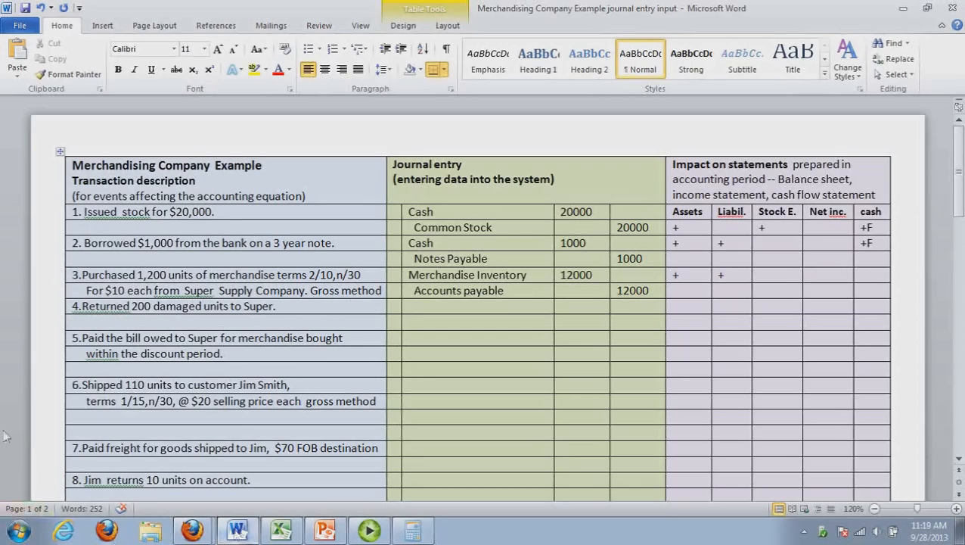
{"action": "left_click", "coordinate": [441, 312]}
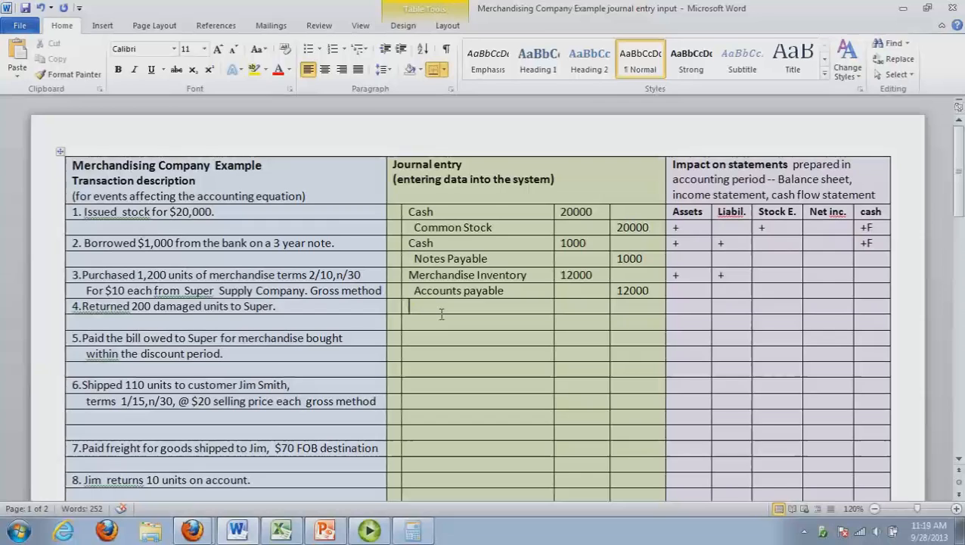
{"action": "type", "text": "Accou"}
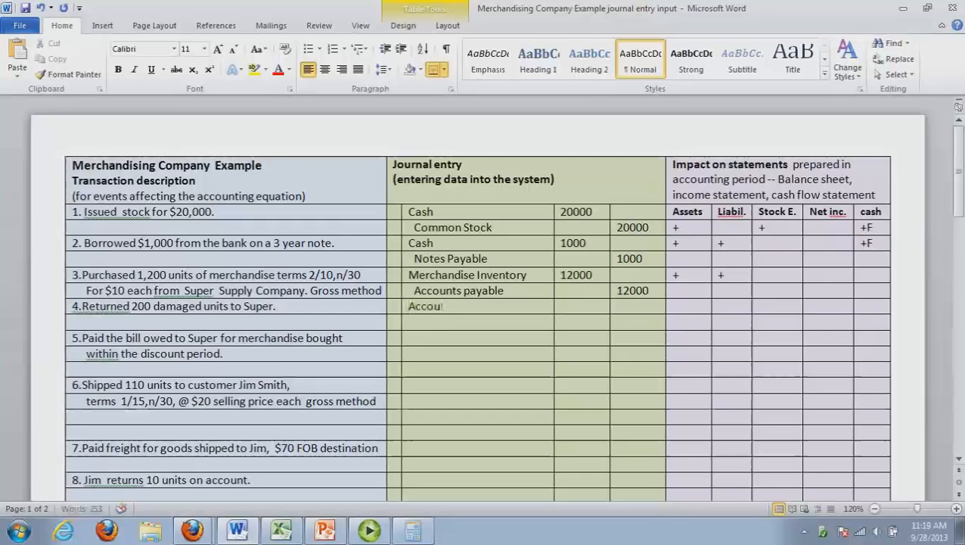
{"action": "type", "text": "nts payable"}
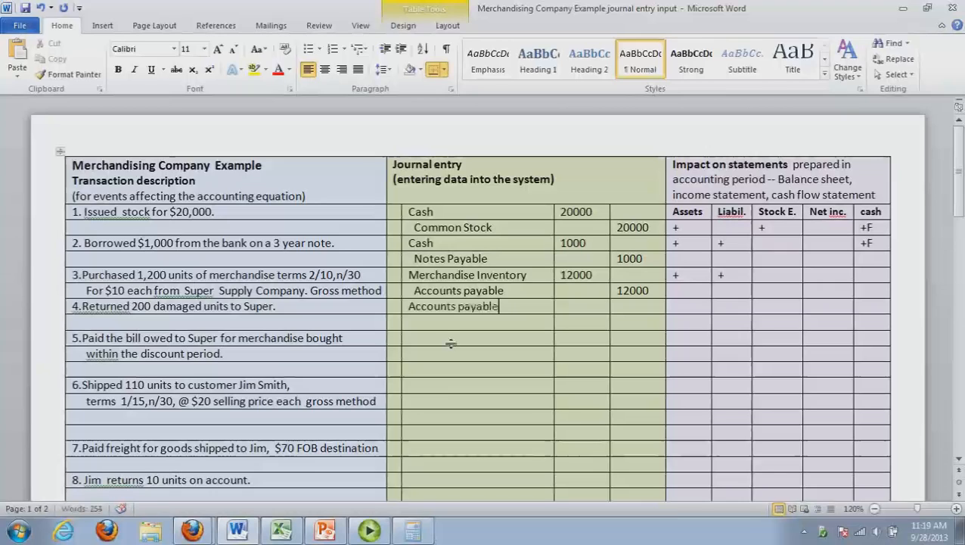
{"action": "left_click", "coordinate": [416, 323]}
{"action": "type", "text": "Merchandise Inventory"}
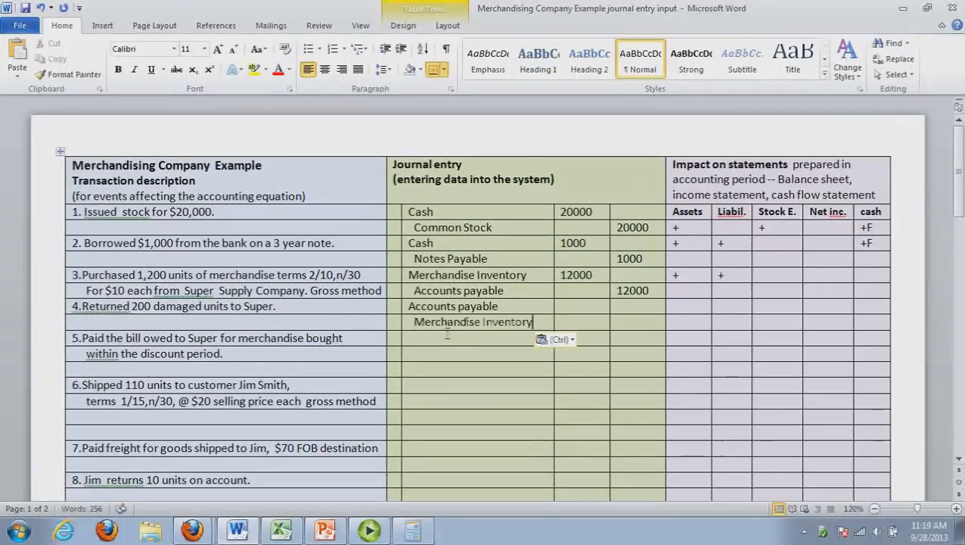
Check the unit cost on the Excel inventory cost card and multiply 200 by 10 in Calculator
{"action": "left_click", "coordinate": [569, 312]}
{"action": "left_click", "coordinate": [292, 534]}
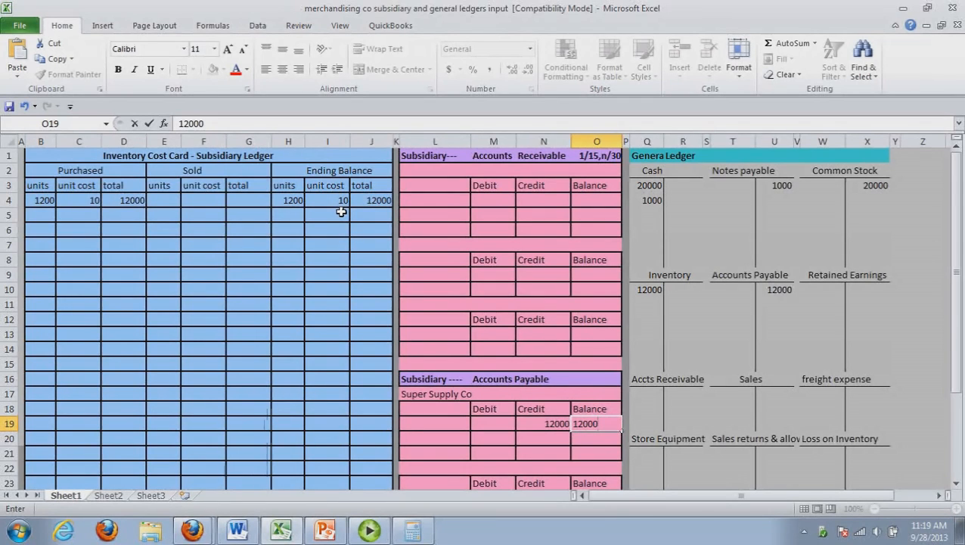
{"action": "left_click", "coordinate": [239, 531]}
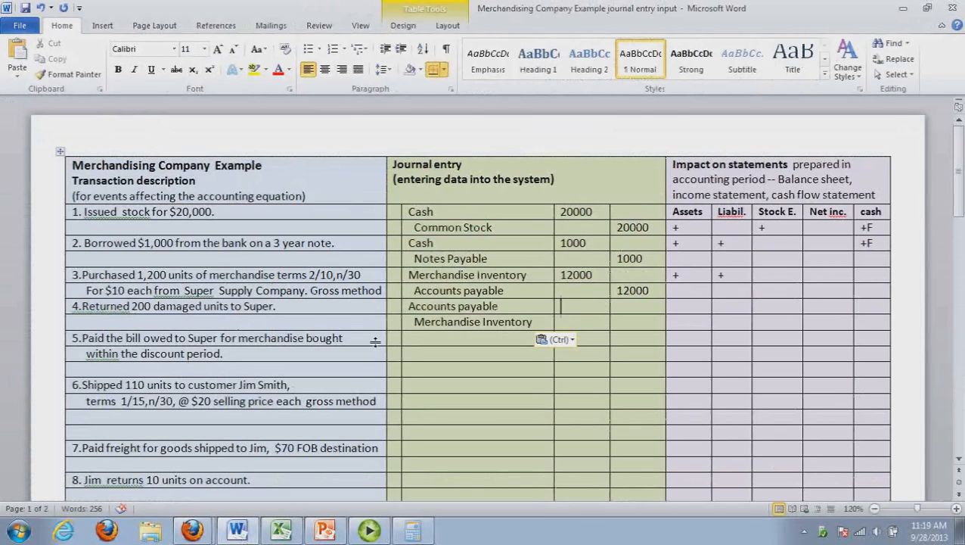
{"action": "key", "text": "alt+Tab"}
{"action": "type", "text": "200*10"}
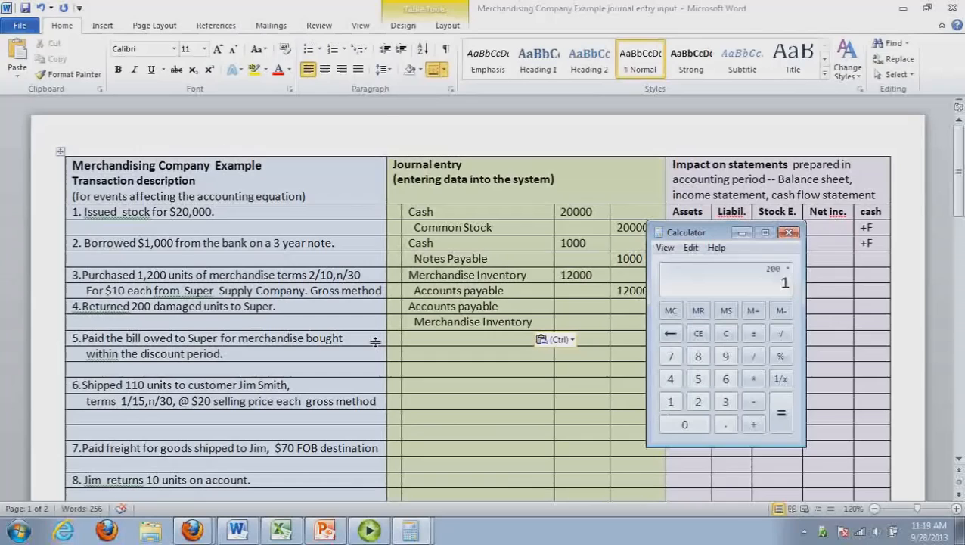
{"action": "key", "text": "Return"}
In the Word journal, enter a 2000 debit for Accounts payable and a 2000 credit for Merchandise Inventory under transaction 4
{"action": "left_click", "coordinate": [573, 310]}
{"action": "type", "text": "2000"}
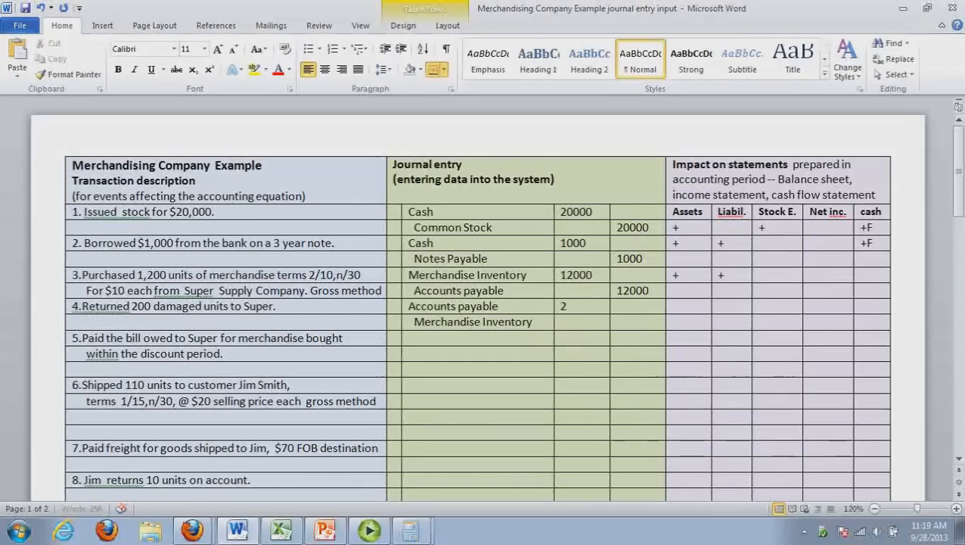
{"action": "left_click", "coordinate": [635, 323]}
{"action": "type", "text": "200"}
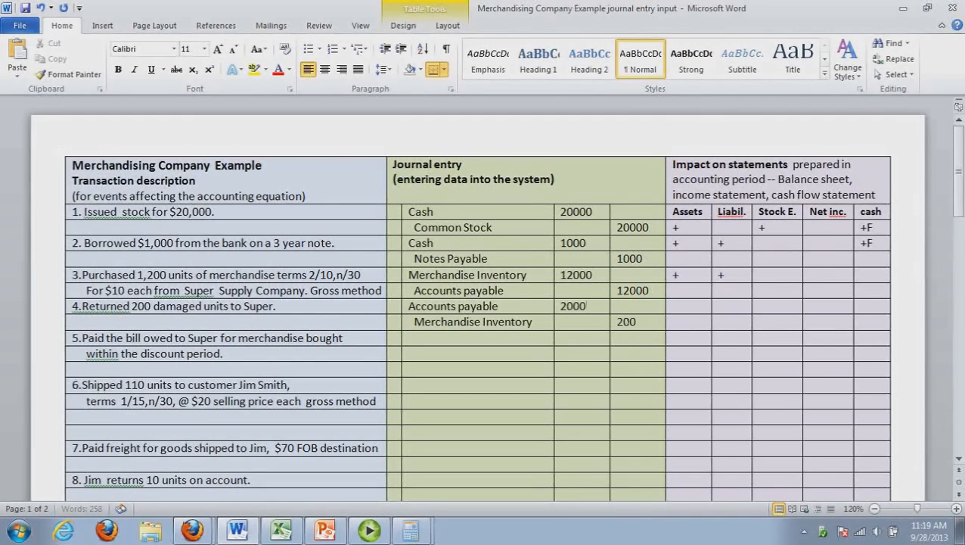
{"action": "type", "text": "0"}
Mark transaction 4's statement impact with a minus under Assets and a minus under Liabilities
{"action": "left_click", "coordinate": [691, 312]}
{"action": "type", "text": "-"}
{"action": "left_click", "coordinate": [727, 311]}
{"action": "type", "text": "-"}
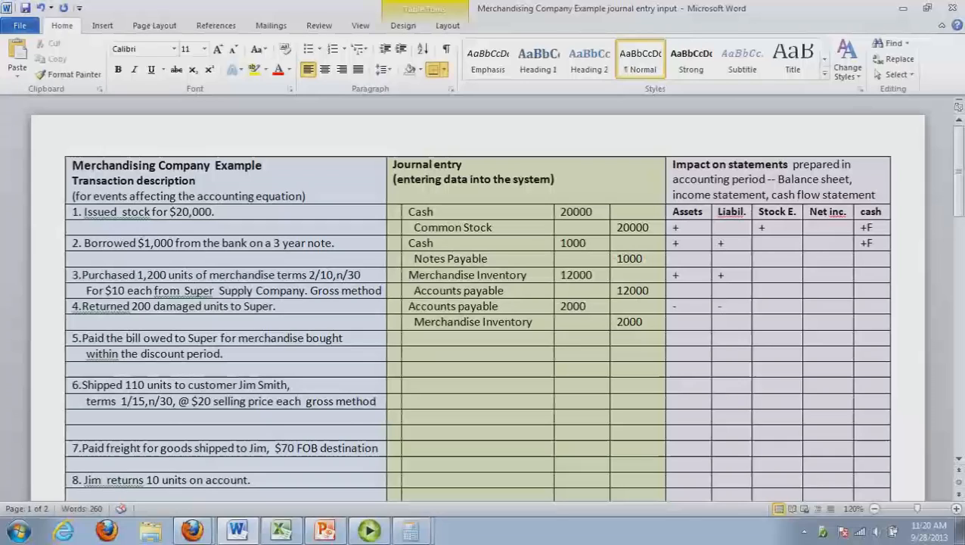
Switch to the Excel workbook and record the return in the cost card's second Purchased row as -200 units and total -2000
{"action": "left_click", "coordinate": [279, 532]}
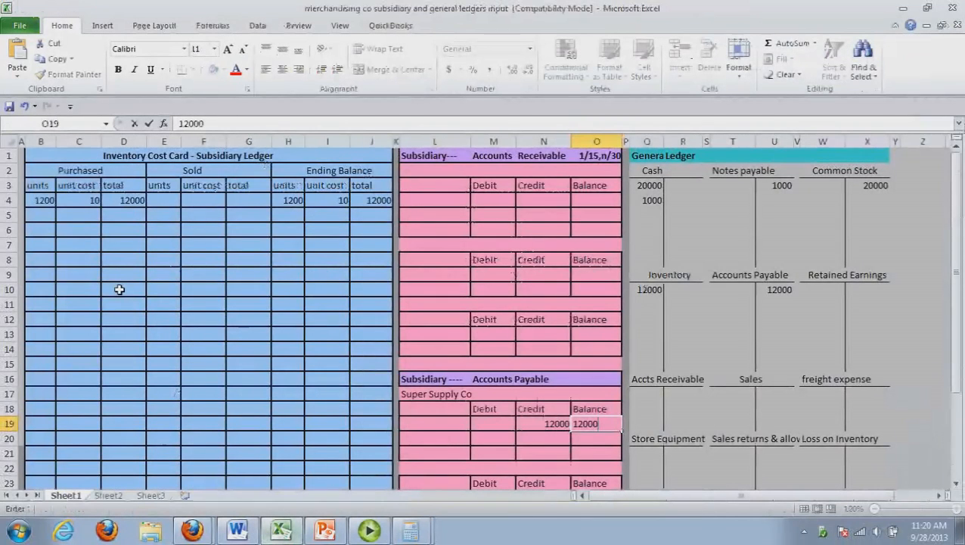
{"action": "left_click", "coordinate": [50, 221]}
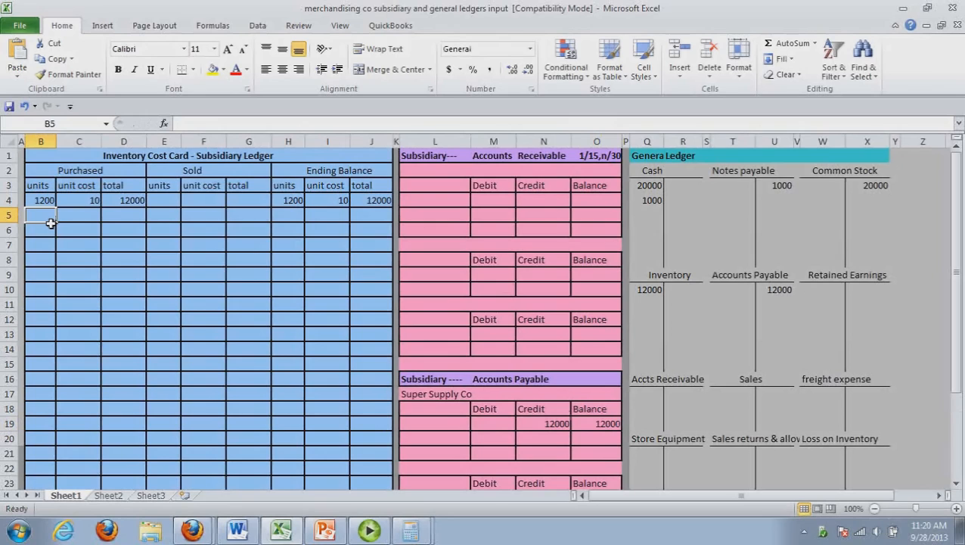
{"action": "type", "text": "-"}
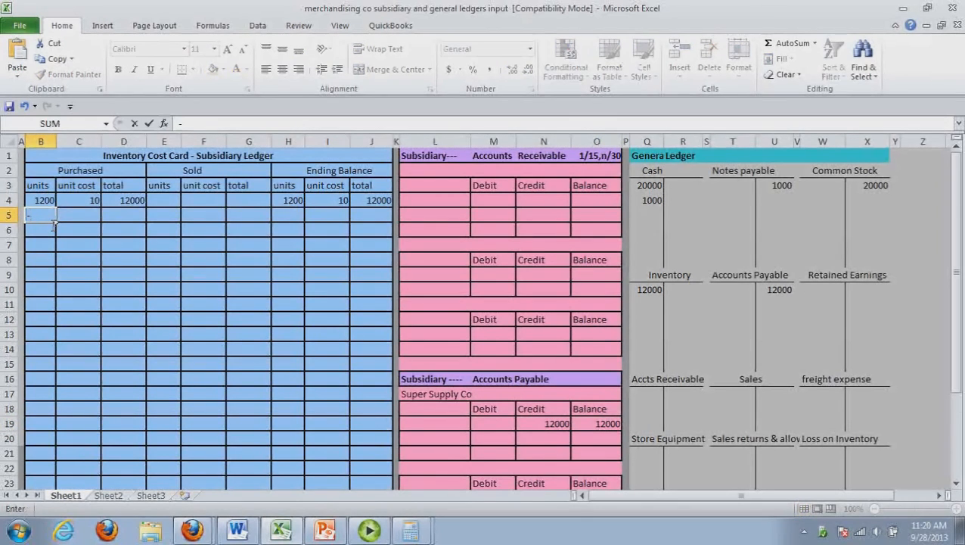
{"action": "type", "text": "200"}
{"action": "mouse_move", "coordinate": [87, 215]}
{"action": "left_mouse_down"}
{"action": "mouse_move", "coordinate": [114, 219]}
{"action": "mouse_move", "coordinate": [90, 220]}
{"action": "left_mouse_up"}
{"action": "key", "text": "Tab"}
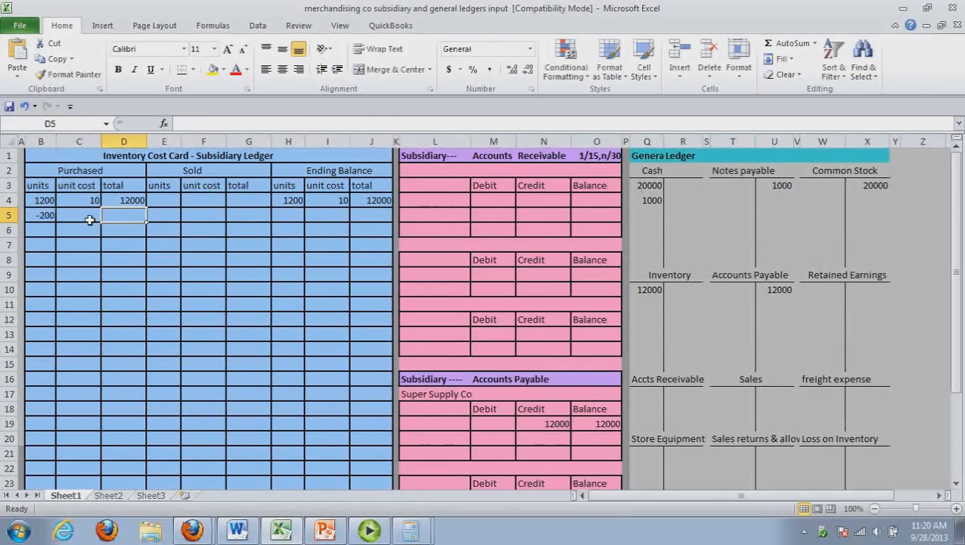
{"action": "type", "text": "-"}
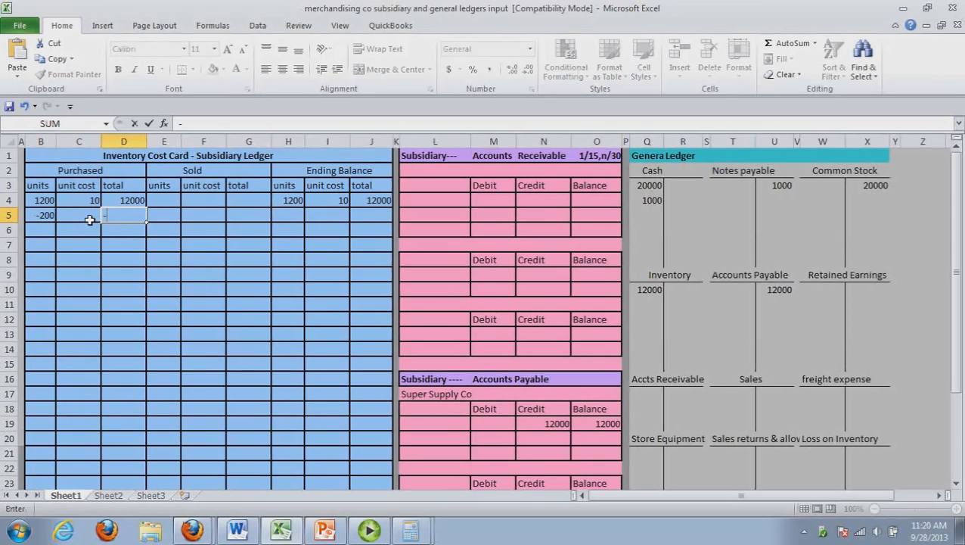
{"action": "type", "text": "2000"}
Fill the cost card's second ending balance row with 1000 units, unit cost 10 and total 10000
{"action": "key", "text": "Tab"}
{"action": "key", "text": "Tab"}
{"action": "key", "text": "Tab"}
{"action": "key", "text": "Tab"}
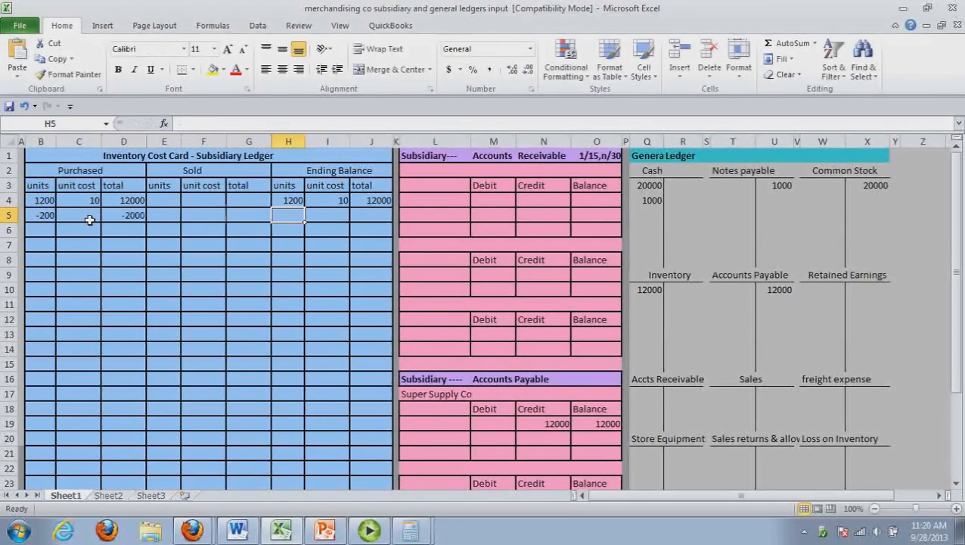
{"action": "type", "text": "-"}
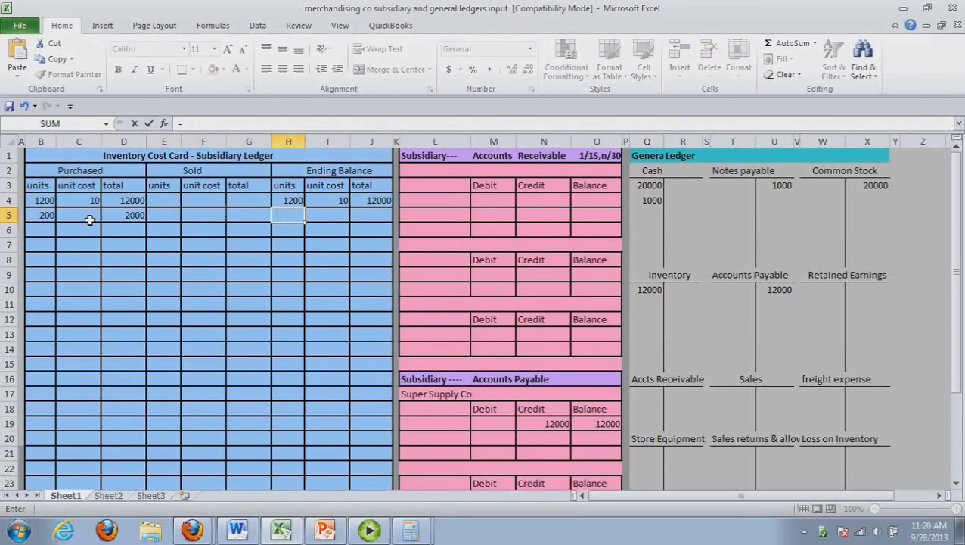
{"action": "key", "text": "Escape"}
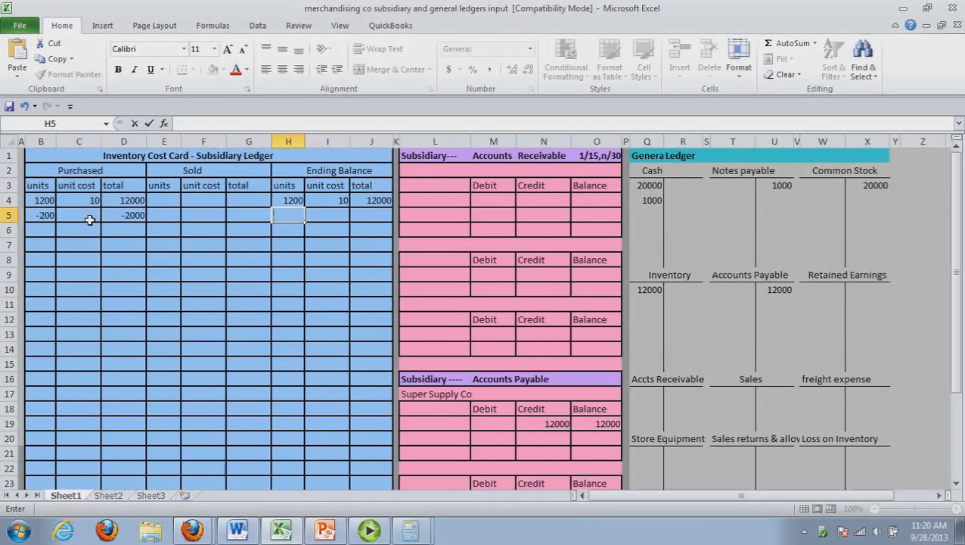
{"action": "type", "text": "1000"}
{"action": "key", "text": "Tab"}
{"action": "type", "text": "10"}
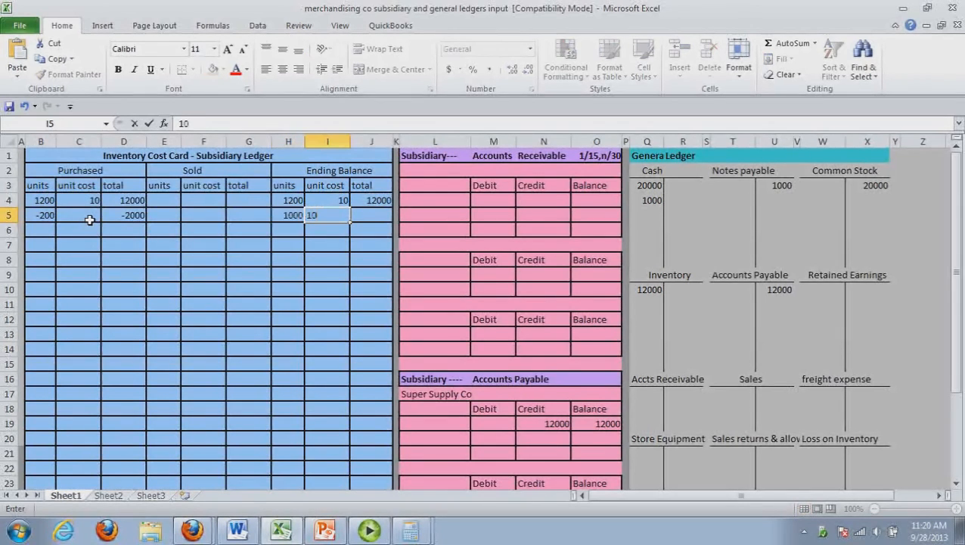
{"action": "key", "text": "Tab"}
{"action": "type", "text": "10000"}
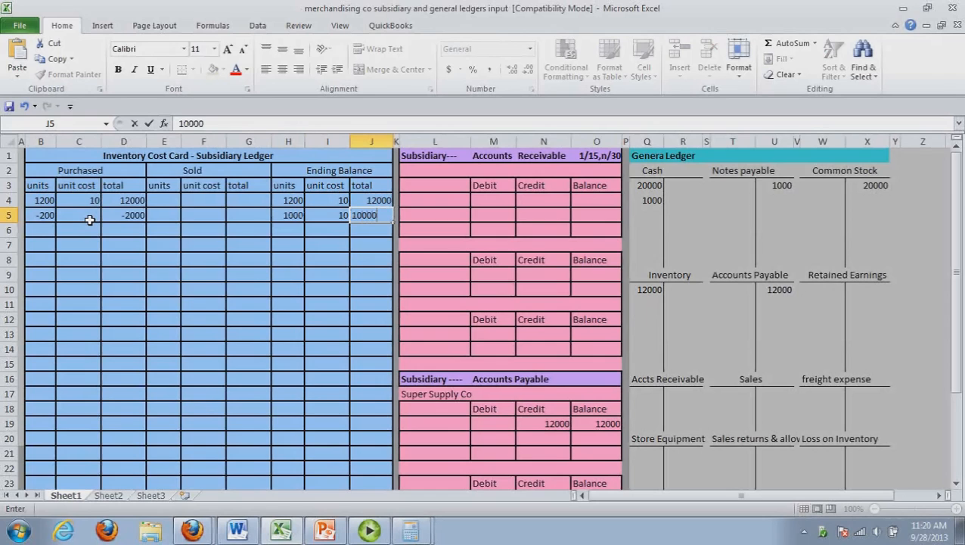
{"action": "left_click_drag", "start_coordinate": [127, 218], "coordinate": [518, 243]}
{"action": "left_click", "coordinate": [495, 215]}
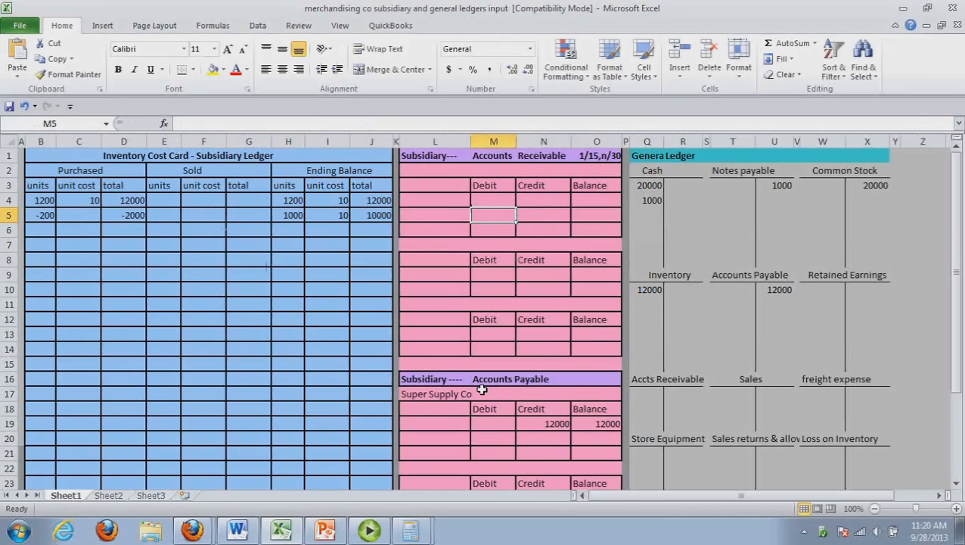
Enter a 2000 debit and a 10000 balance on the second line of the Super Supply Co subsidiary account
{"action": "left_click", "coordinate": [494, 441]}
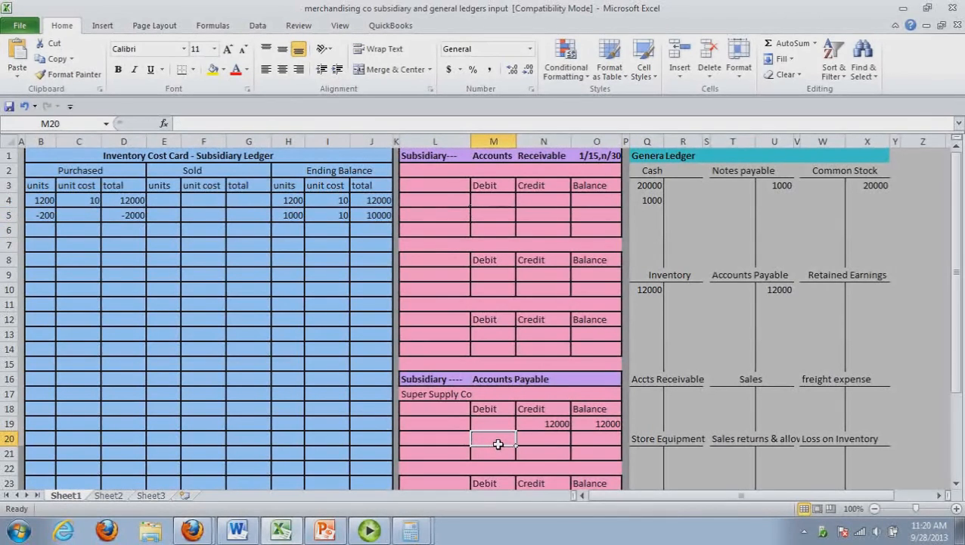
{"action": "type", "text": "2000"}
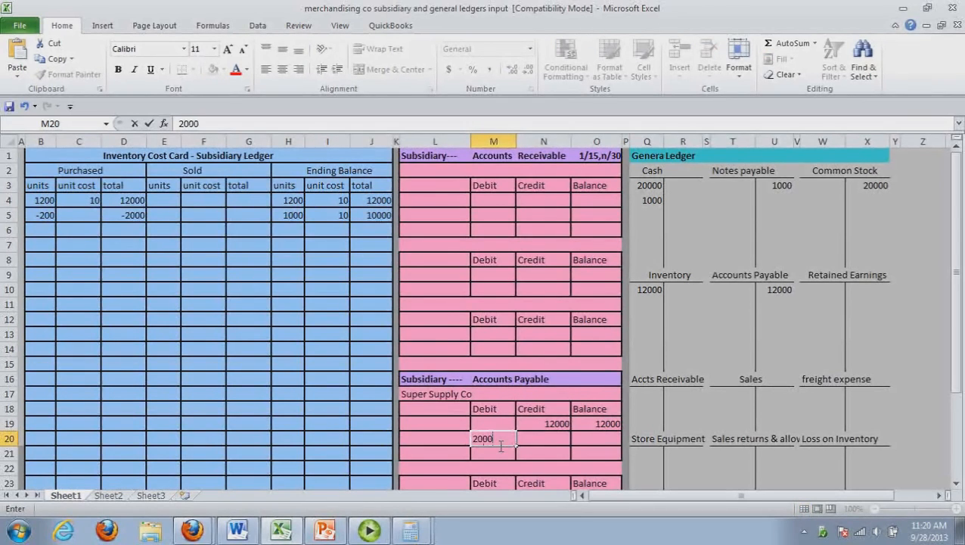
{"action": "key", "text": "Tab"}
{"action": "key", "text": "Tab"}
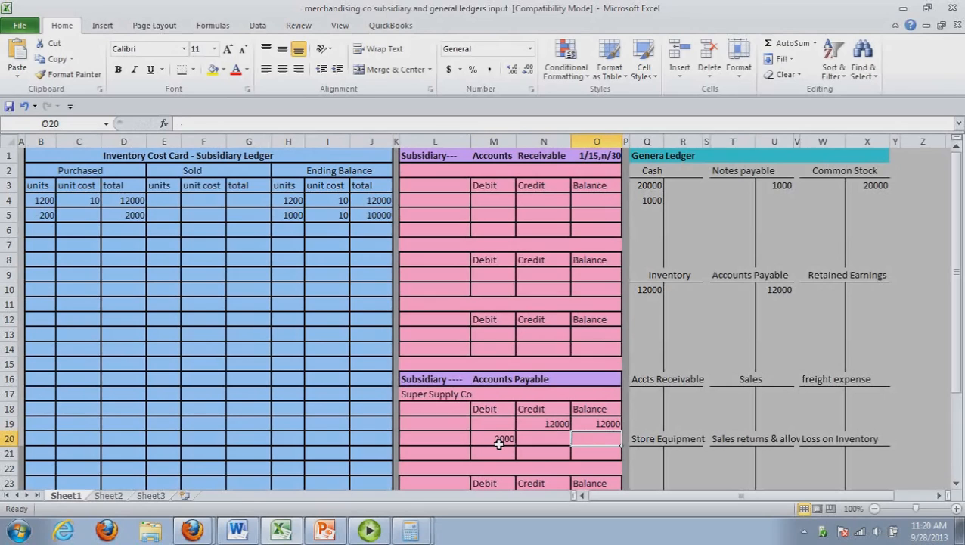
{"action": "type", "text": "10000"}
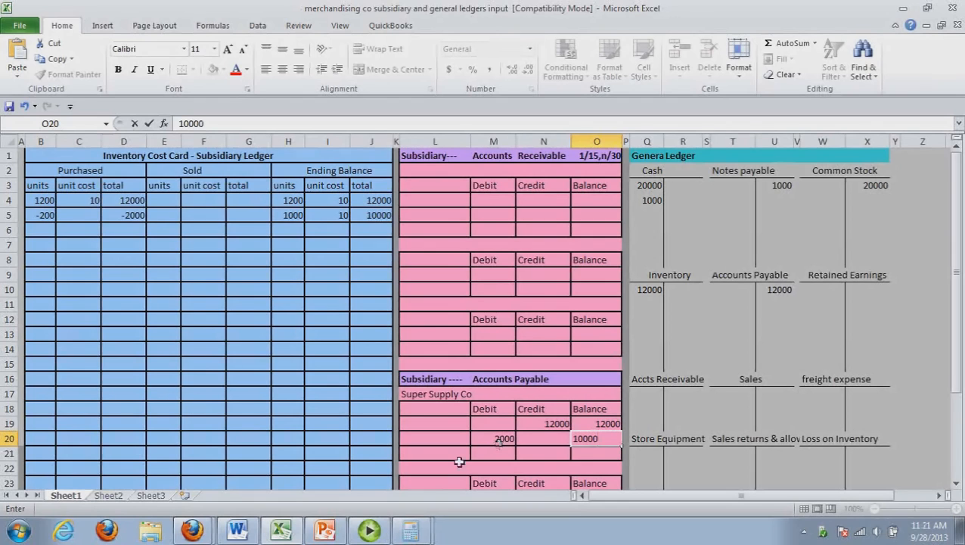
Check the purchase terms in the Word journal, return to Excel and enter 2/10, n/30 beside the Super Supply Co account name
{"action": "left_click", "coordinate": [241, 531]}
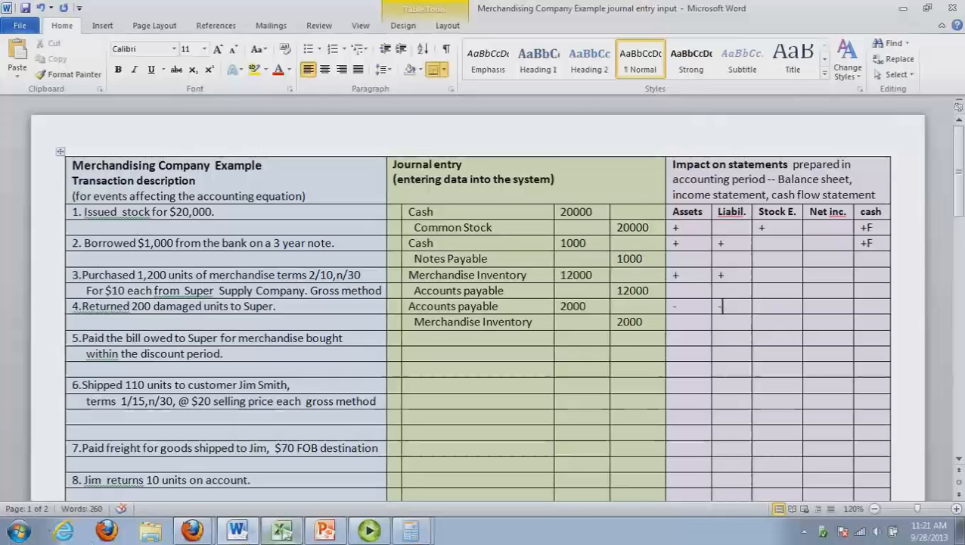
{"action": "left_click", "coordinate": [281, 529]}
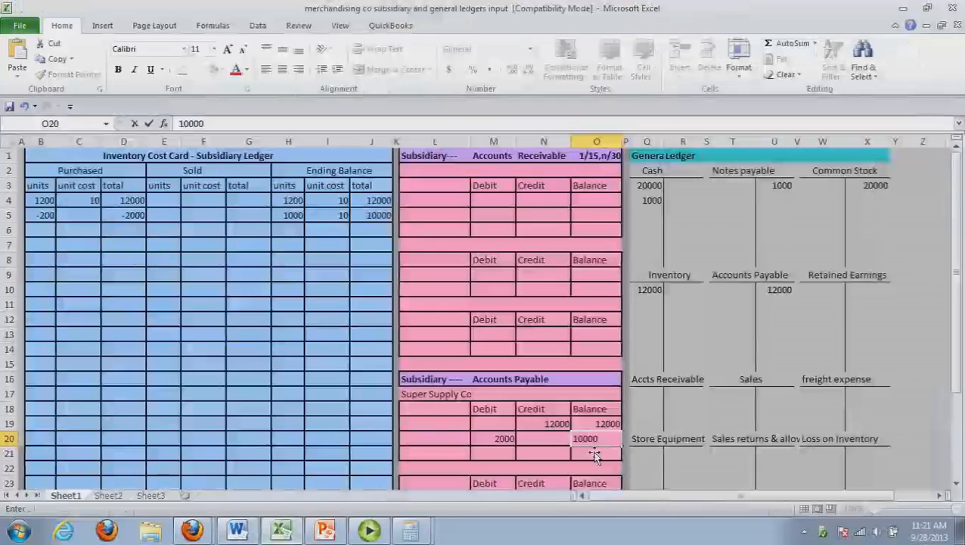
{"action": "left_click", "coordinate": [520, 398]}
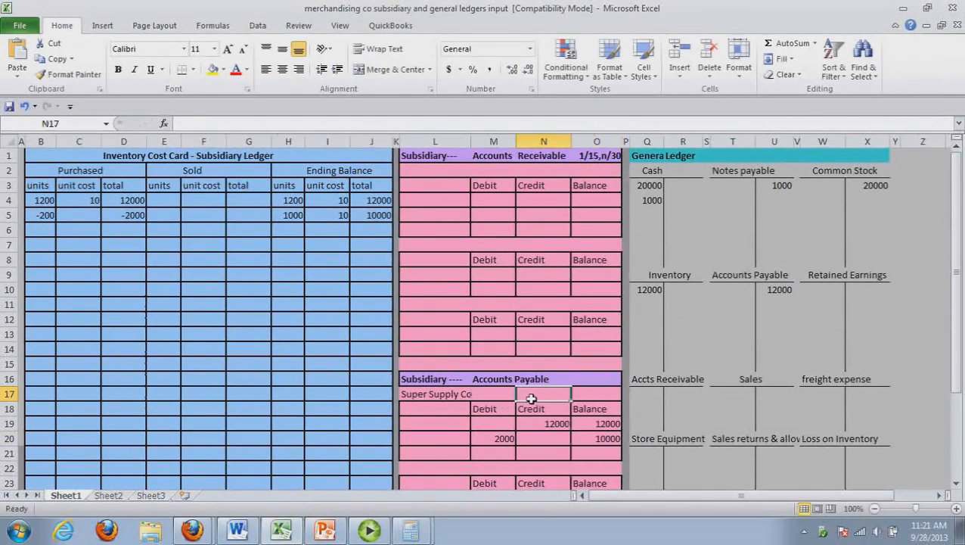
{"action": "type", "text": "1/"}
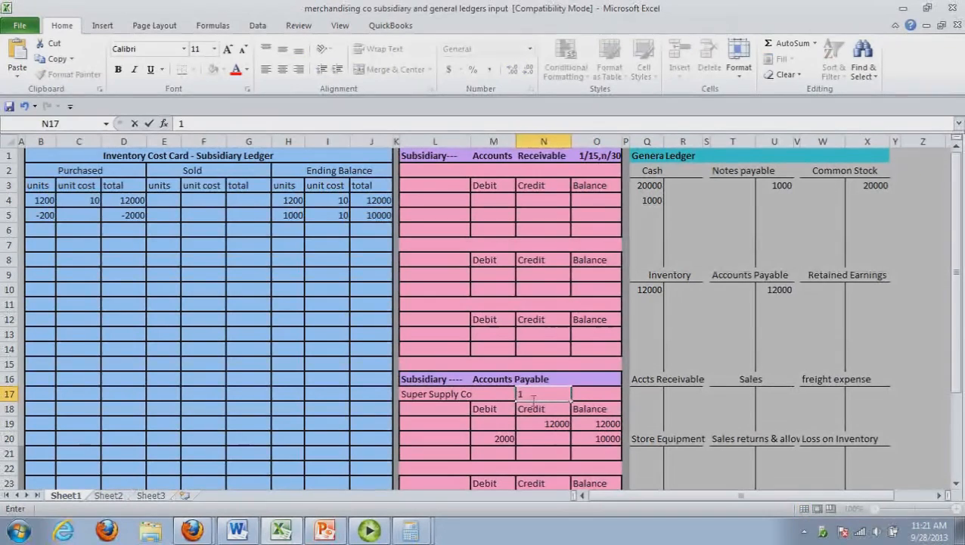
{"action": "key", "text": "BackSpace"}
{"action": "key", "text": "BackSpace"}
{"action": "type", "text": "2/10, n/30"}
{"action": "left_click", "coordinate": [548, 454]}
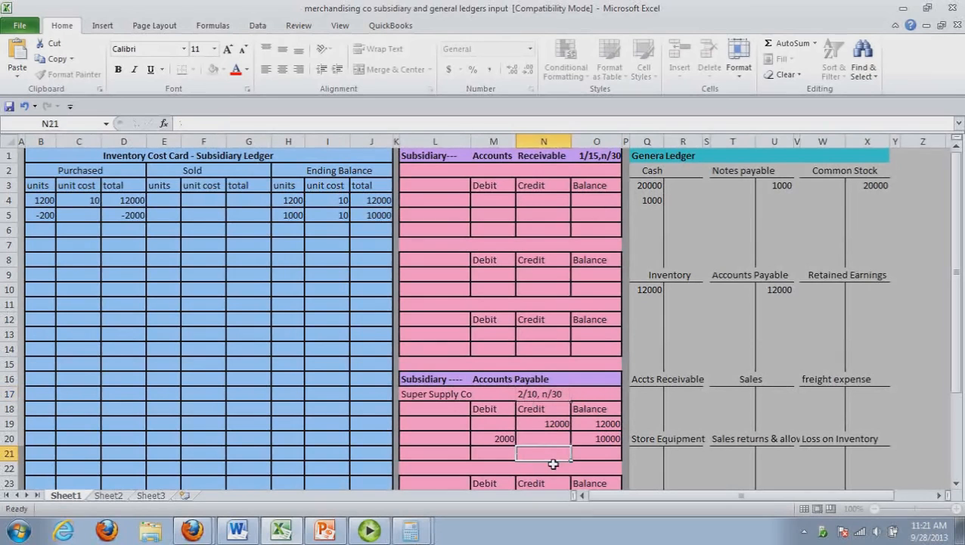
Calculate the purchase discount in Calculator by multiplying 10000 by 0.02
{"action": "left_click_drag", "start_coordinate": [957, 324], "coordinate": [958, 345]}
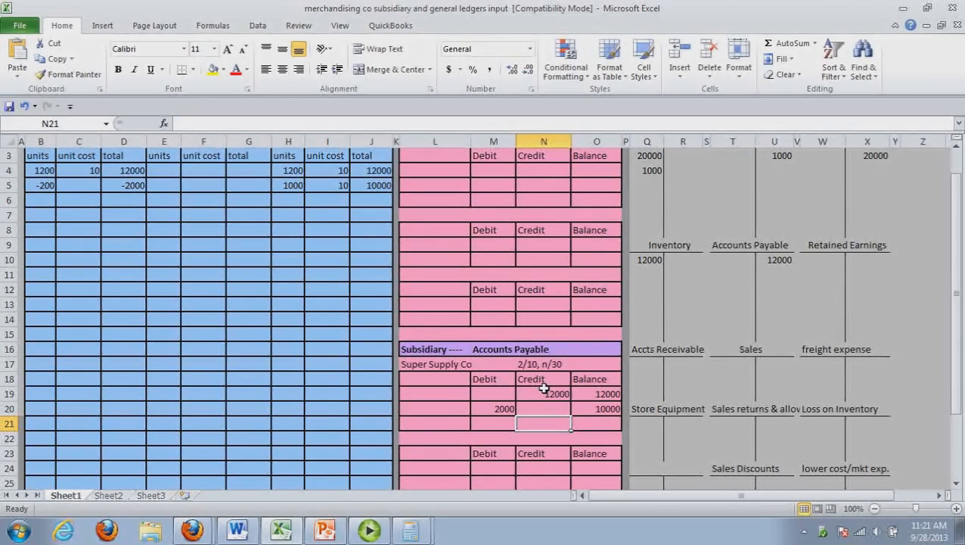
{"action": "key", "text": "alt+Tab"}
{"action": "type", "text": "1000"}
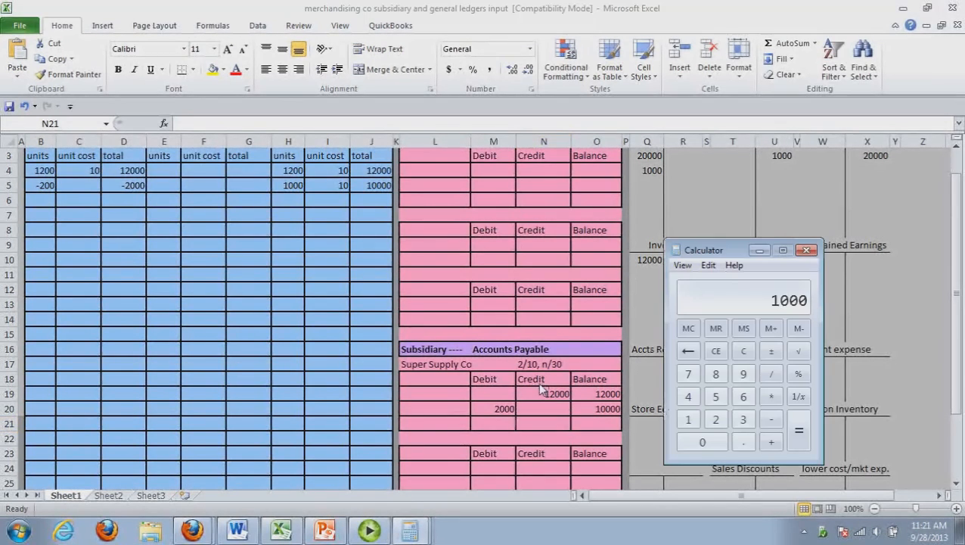
{"action": "type", "text": "0 "}
{"action": "type", "text": "* 0.02"}
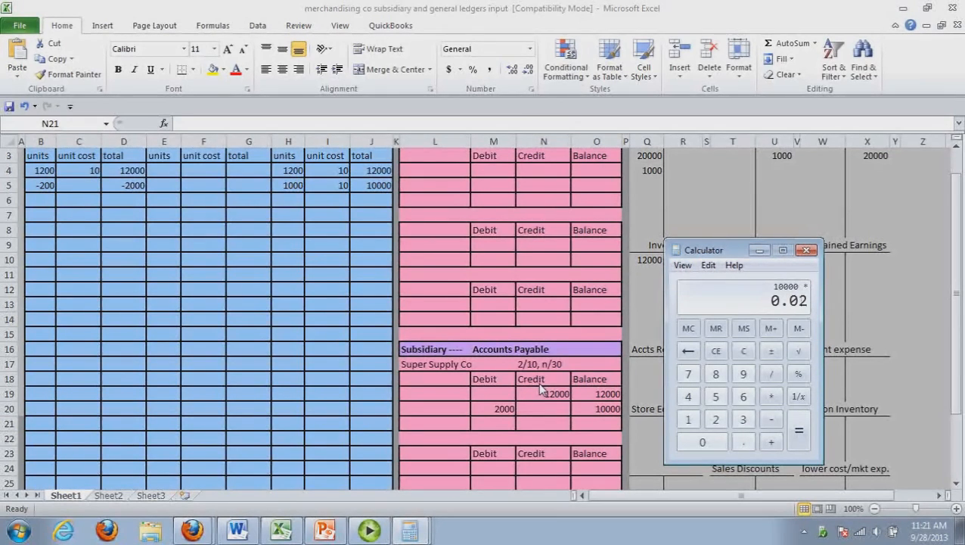
{"action": "key", "text": "Return"}
Calculate the net payment to Super in a second Calculator window by subtracting 200 from 10000
{"action": "key", "text": "XF86Calculator"}
{"action": "type", "text": "1000"}
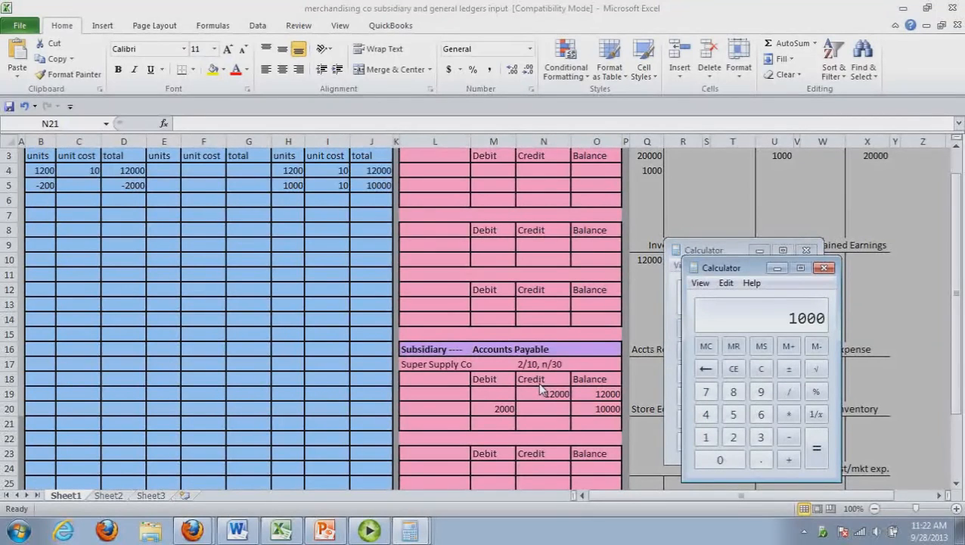
{"action": "type", "text": "0-200"}
{"action": "key", "text": "Return"}
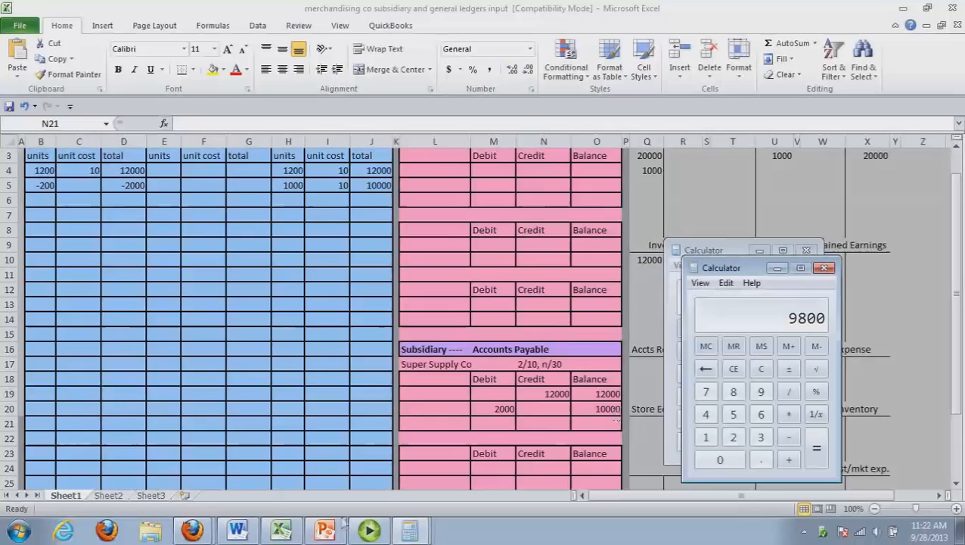
Return to the Word journal and start transaction 5's entry with Accounts payable debited for 10000
{"action": "left_click", "coordinate": [244, 533]}
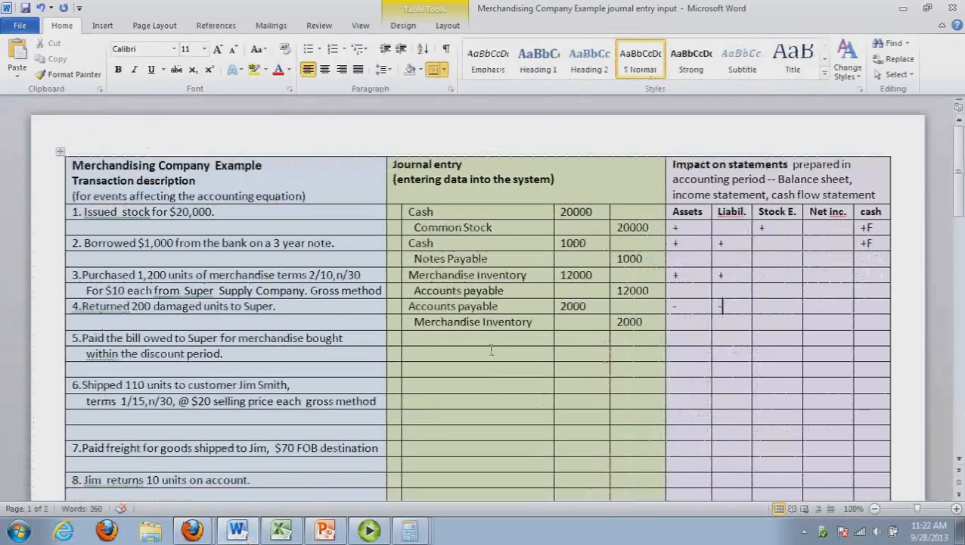
{"action": "left_click", "coordinate": [469, 340]}
{"action": "type", "text": "Accounts payable"}
{"action": "key", "text": "Tab"}
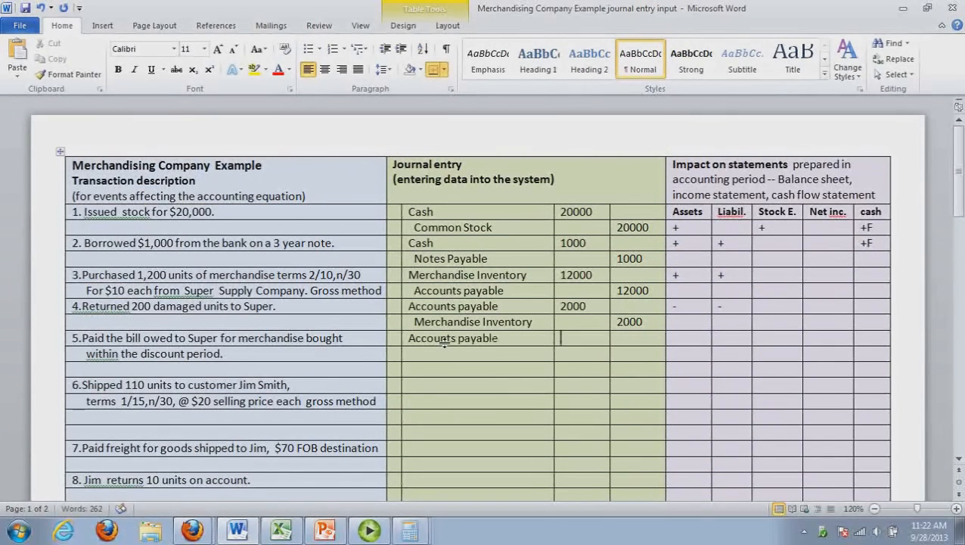
{"action": "type", "text": "100"}
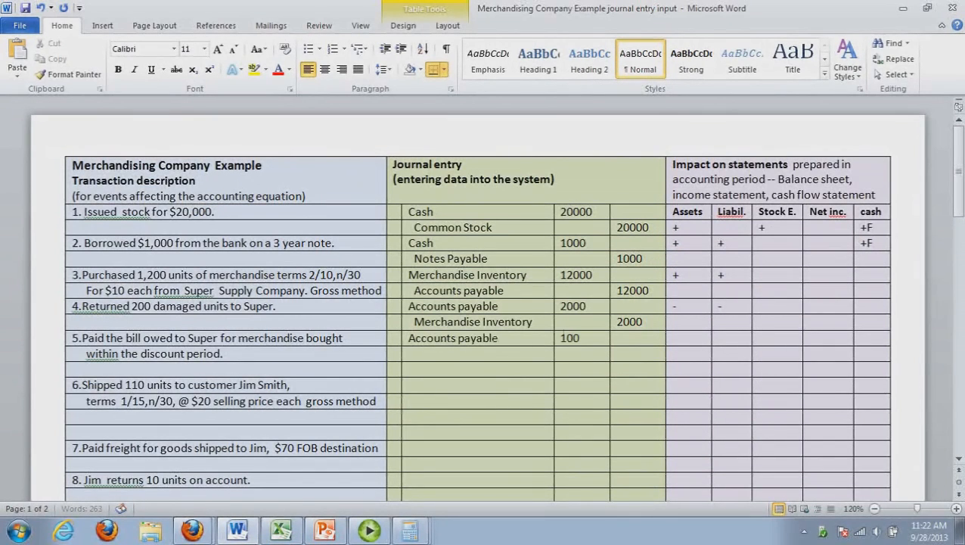
{"action": "type", "text": "00"}
Enter Cash with a credit of 9800 on the third line of transaction 5's journal entry
{"action": "left_click", "coordinate": [433, 358]}
{"action": "left_click", "coordinate": [438, 376]}
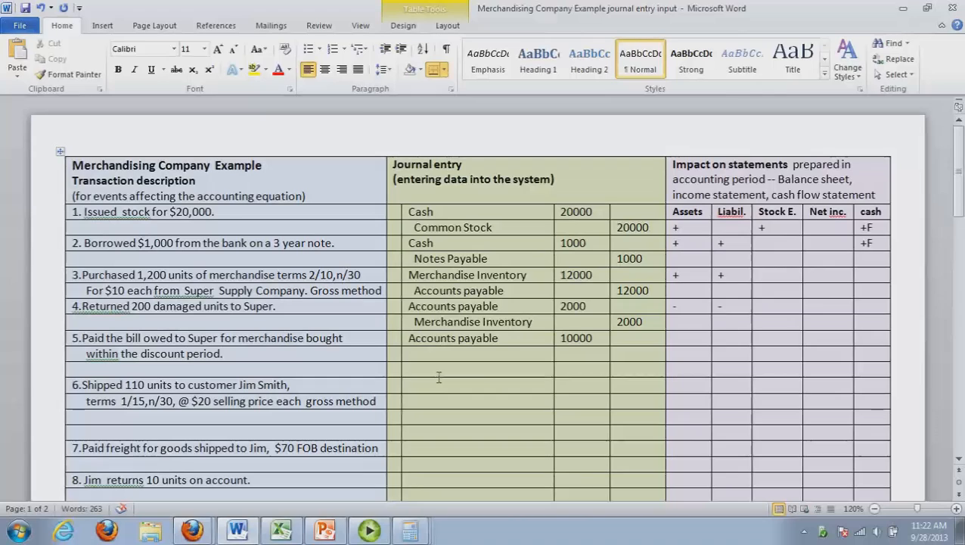
{"action": "type", "text": "Cash"}
{"action": "key", "text": "Tab"}
{"action": "key", "text": "Tab"}
{"action": "type", "text": "9800"}
Enter a 200 credit on the second line of transaction 5's entry and paste Merchandise Inventory as its account name
{"action": "left_click", "coordinate": [639, 355]}
{"action": "type", "text": "200"}
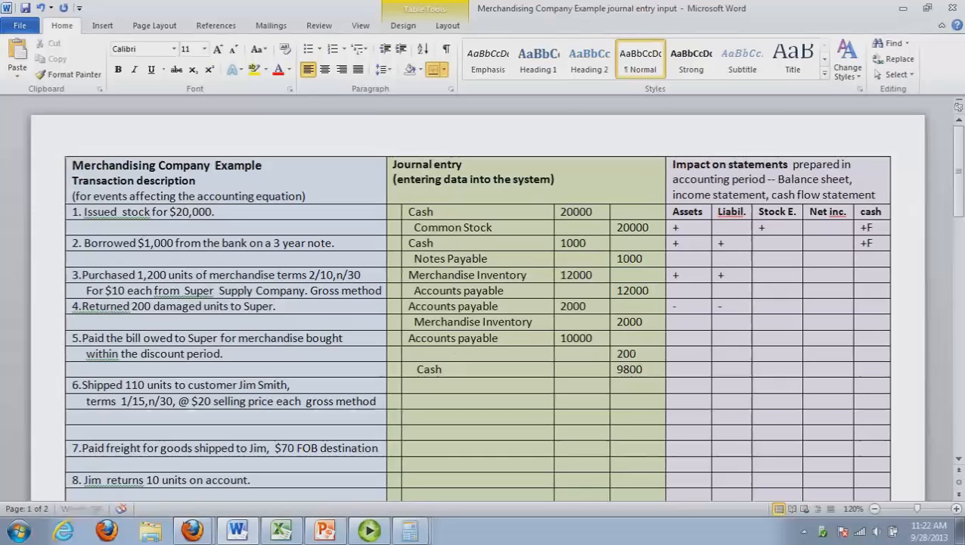
{"action": "left_click", "coordinate": [417, 353]}
{"action": "type", "text": "Merchandise Inventory"}
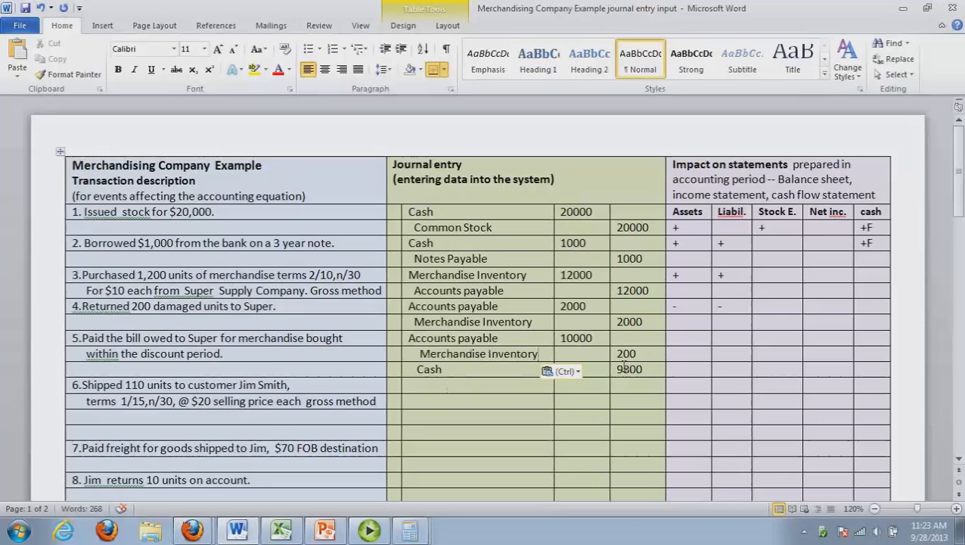
{"action": "left_click", "coordinate": [649, 363]}
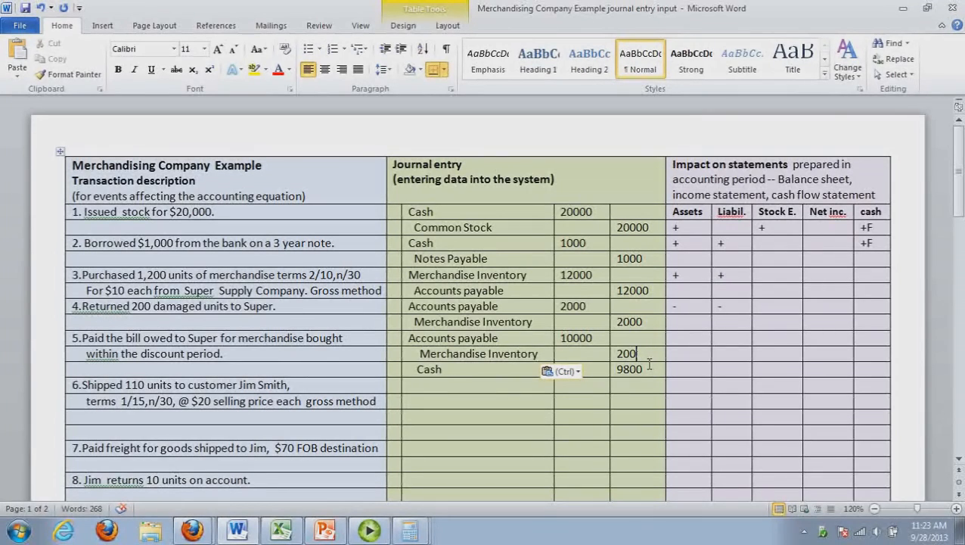
Mark transaction 5's statement impacts as - for assets, - for liabilities and -O for cash
{"action": "left_click", "coordinate": [696, 344]}
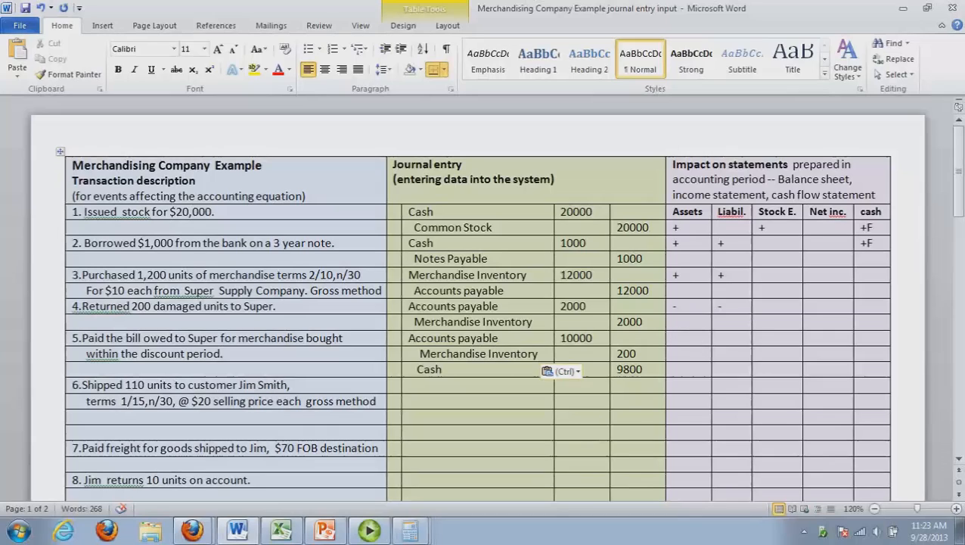
{"action": "type", "text": "-"}
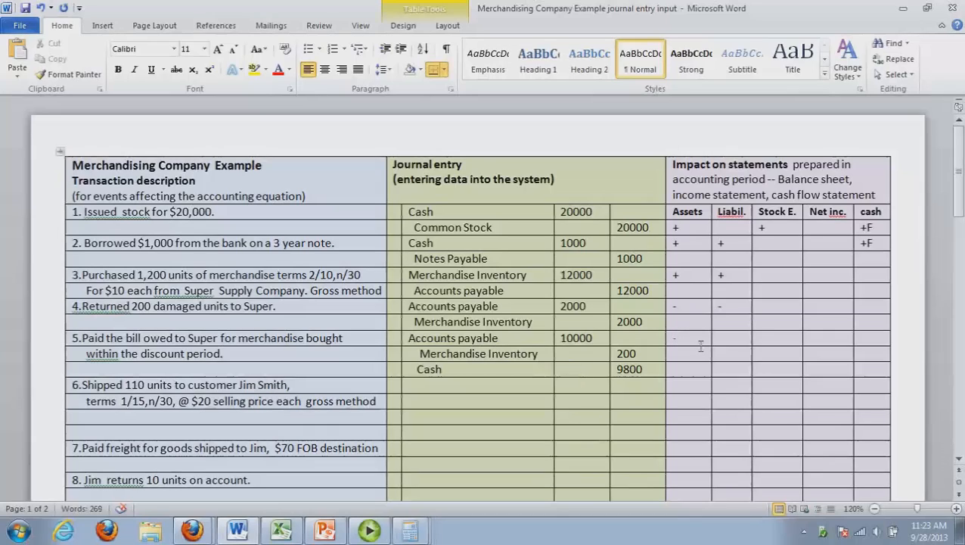
{"action": "left_click", "coordinate": [748, 343]}
{"action": "type", "text": "-"}
{"action": "left_click", "coordinate": [873, 346]}
{"action": "type", "text": "="}
{"action": "key", "text": "BackSpace"}
{"action": "type", "text": "-"}
{"action": "type", "text": "O"}
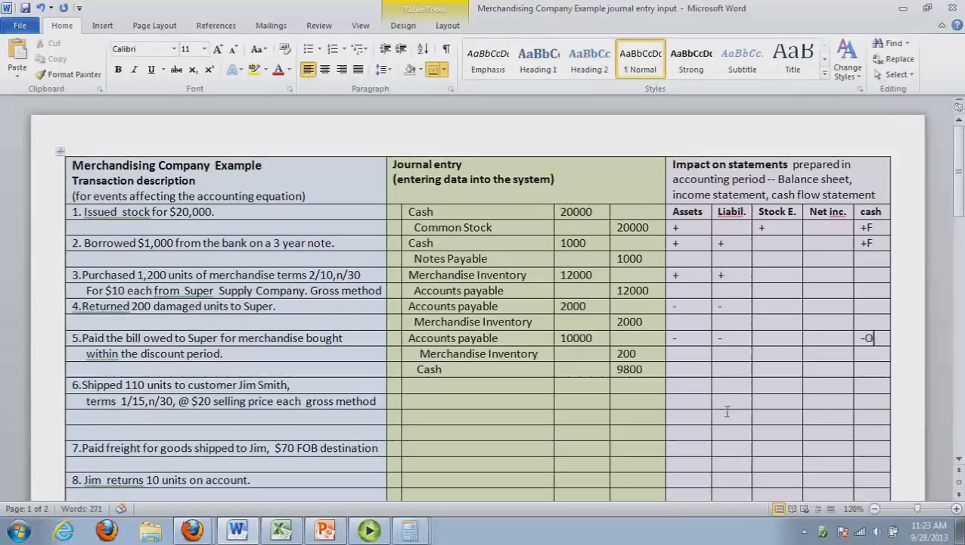
Switch to the Excel ledger and post the merchandise return as 2000 credited to Inventory and 2000 debited to Accounts Payable
{"action": "left_click", "coordinate": [282, 531]}
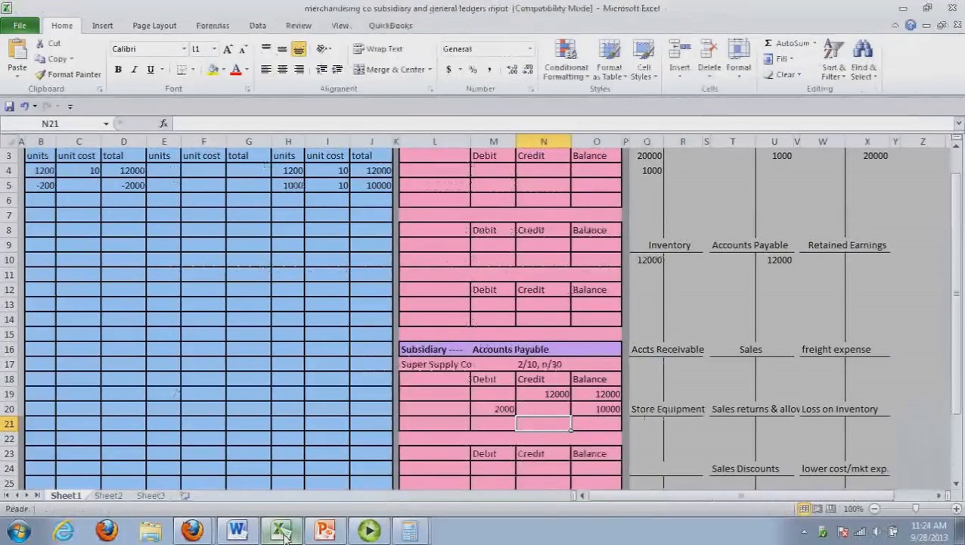
{"action": "left_click", "coordinate": [242, 533]}
{"action": "left_click", "coordinate": [280, 532]}
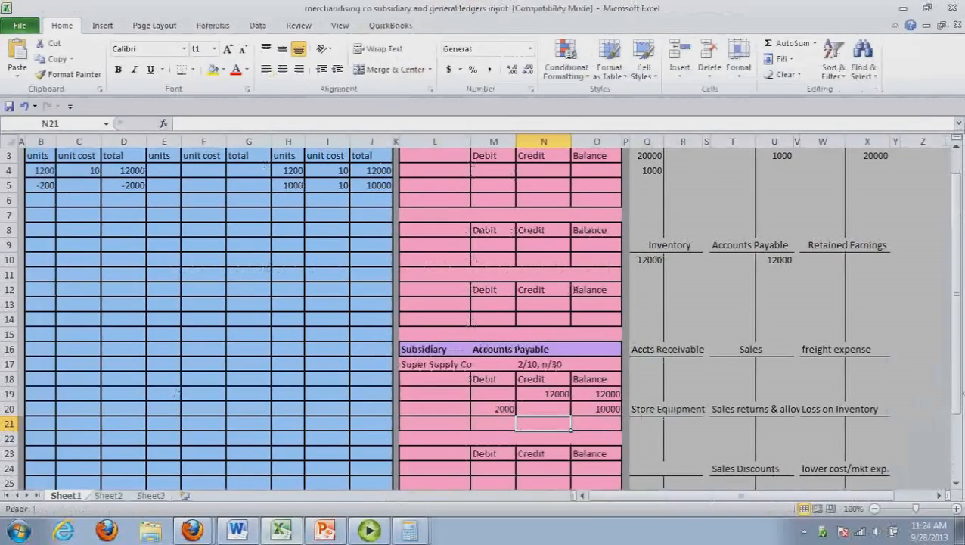
{"action": "left_click_drag", "start_coordinate": [959, 407], "coordinate": [961, 342]}
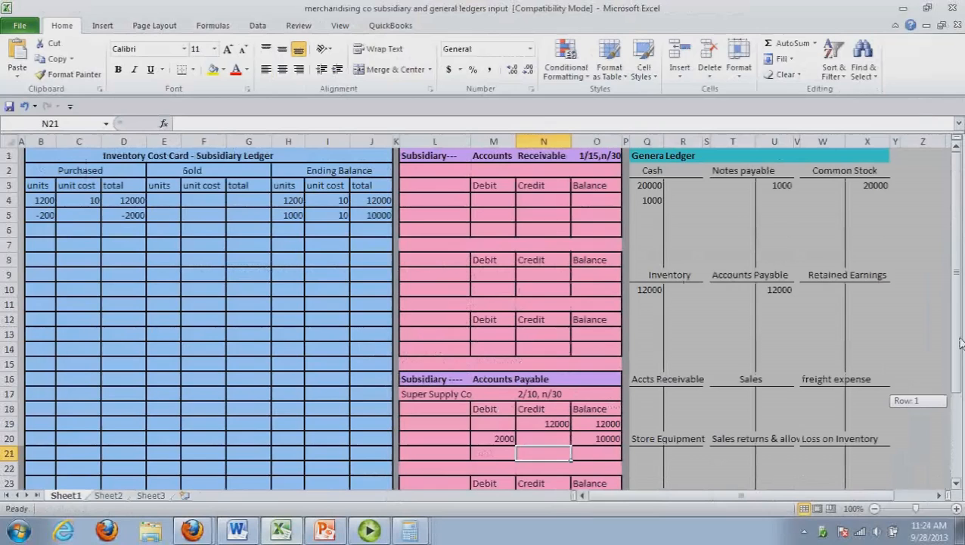
{"action": "left_click_drag", "start_coordinate": [961, 343], "coordinate": [954, 367]}
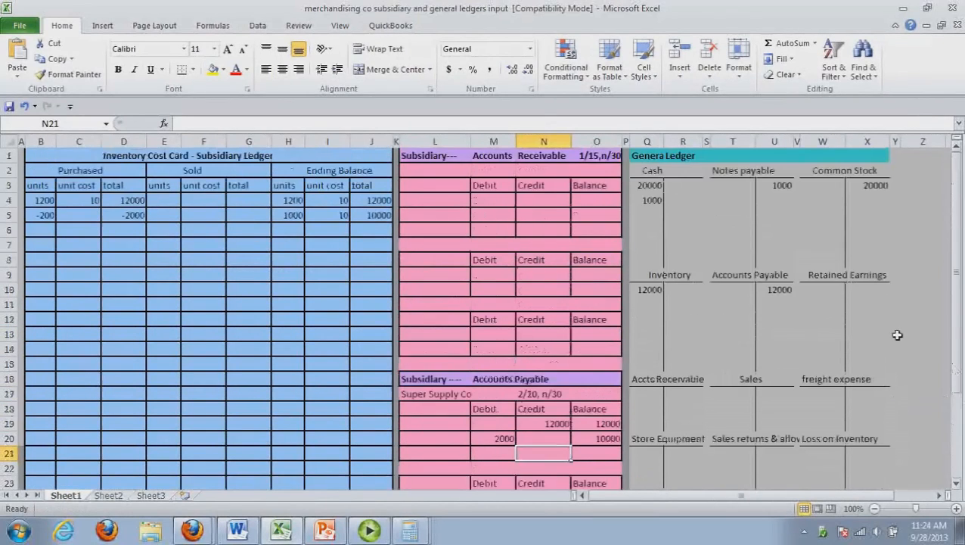
{"action": "left_click", "coordinate": [681, 292]}
{"action": "type", "text": "2000"}
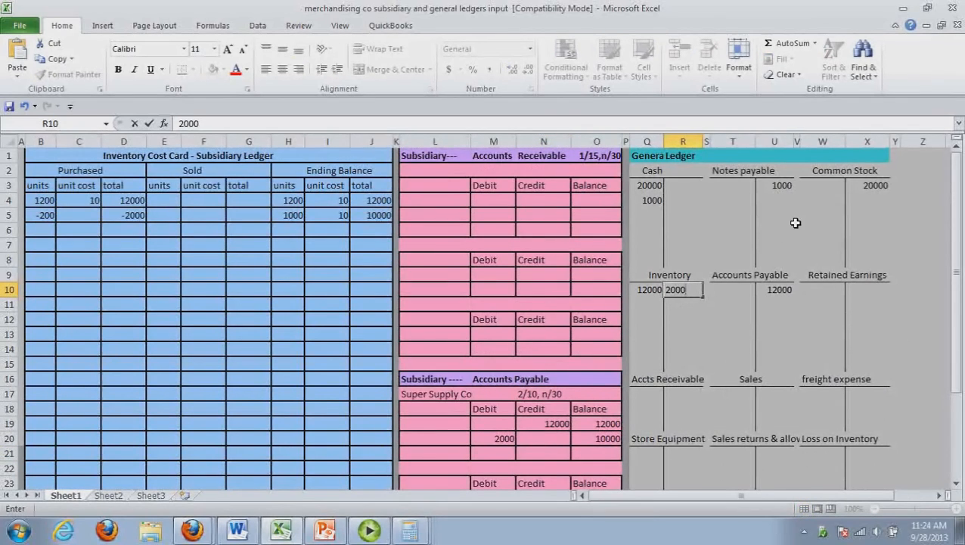
{"action": "left_click", "coordinate": [740, 295]}
{"action": "type", "text": "2000"}
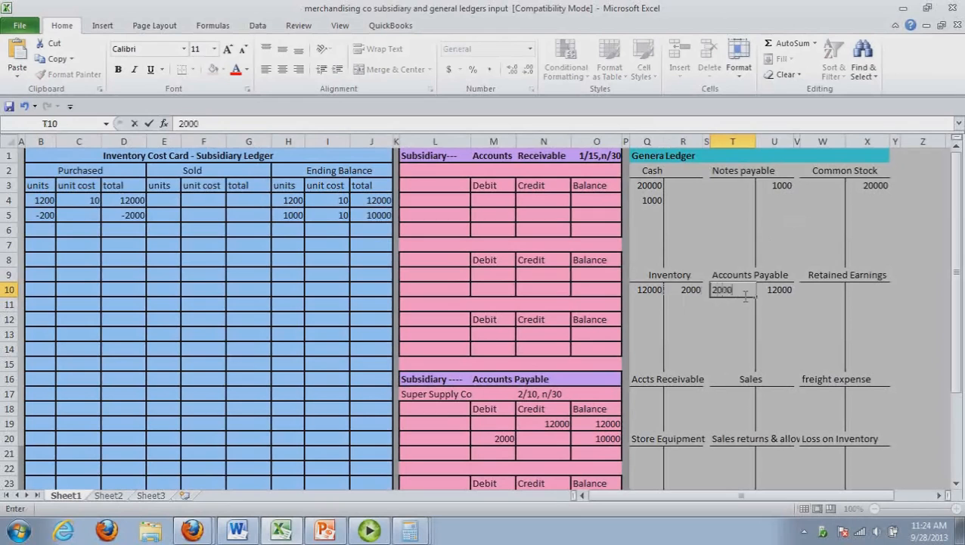
{"action": "left_click", "coordinate": [732, 333]}
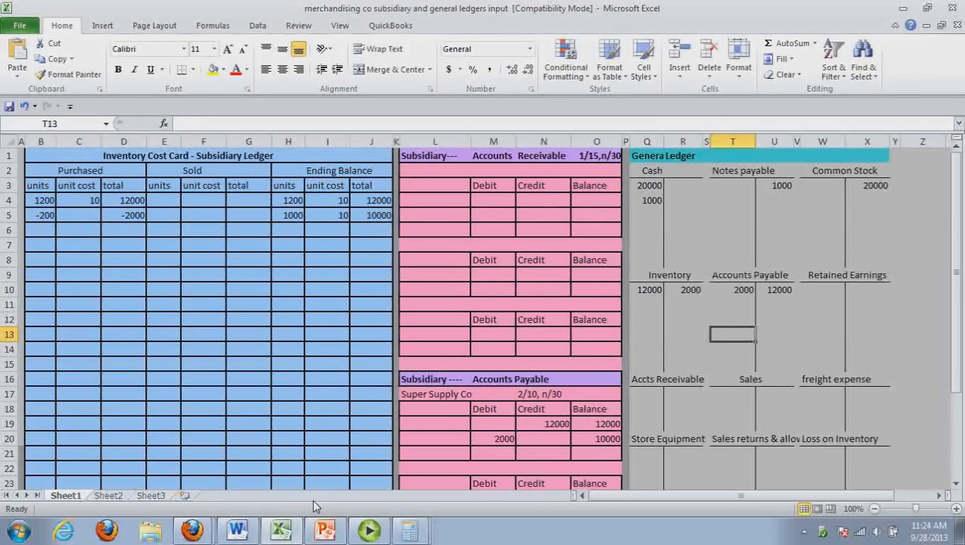
Check transaction 5 in the Word journal, return to Excel and post a 10000 debit to the general ledger's Accounts Payable
{"action": "left_click", "coordinate": [281, 532]}
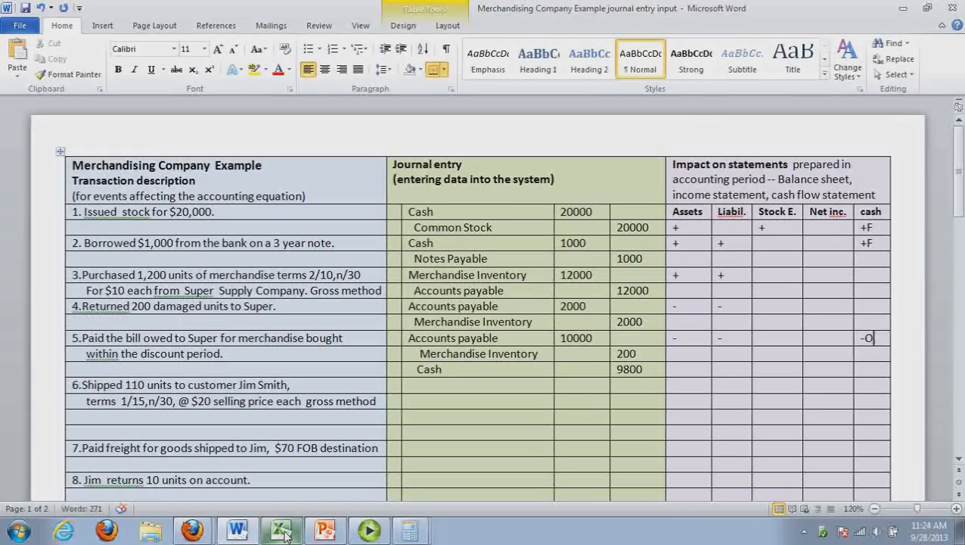
{"action": "left_click", "coordinate": [285, 535]}
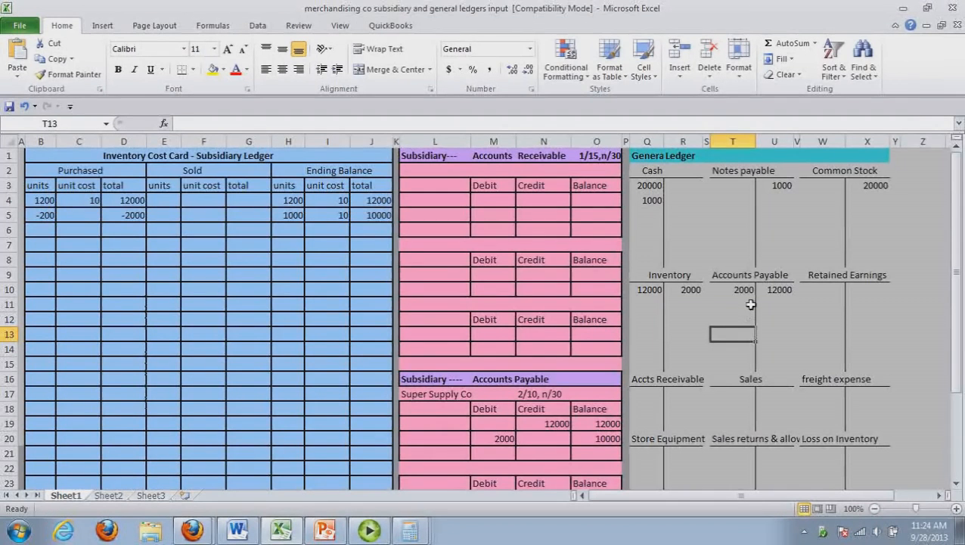
{"action": "left_click", "coordinate": [748, 304]}
{"action": "type", "text": "10"}
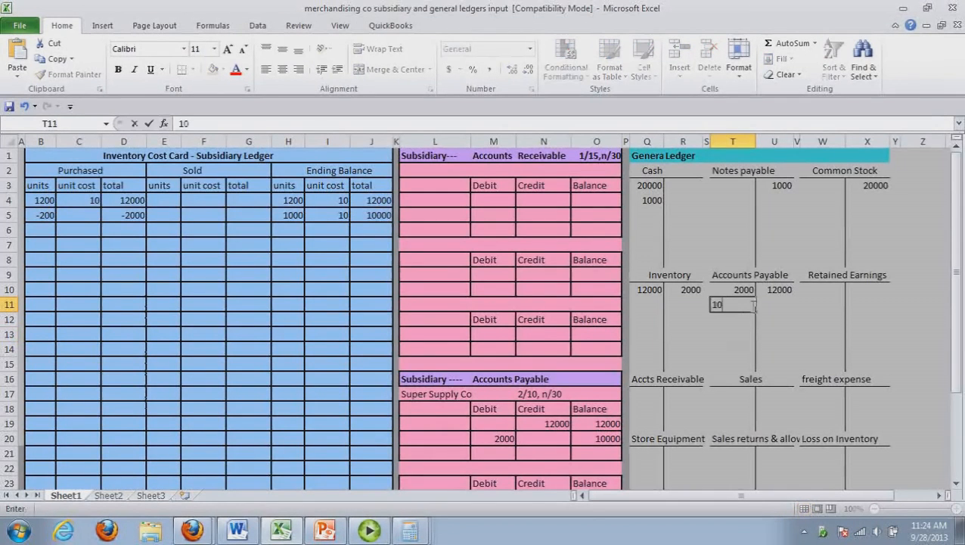
{"action": "type", "text": "000"}
{"action": "left_click", "coordinate": [751, 336]}
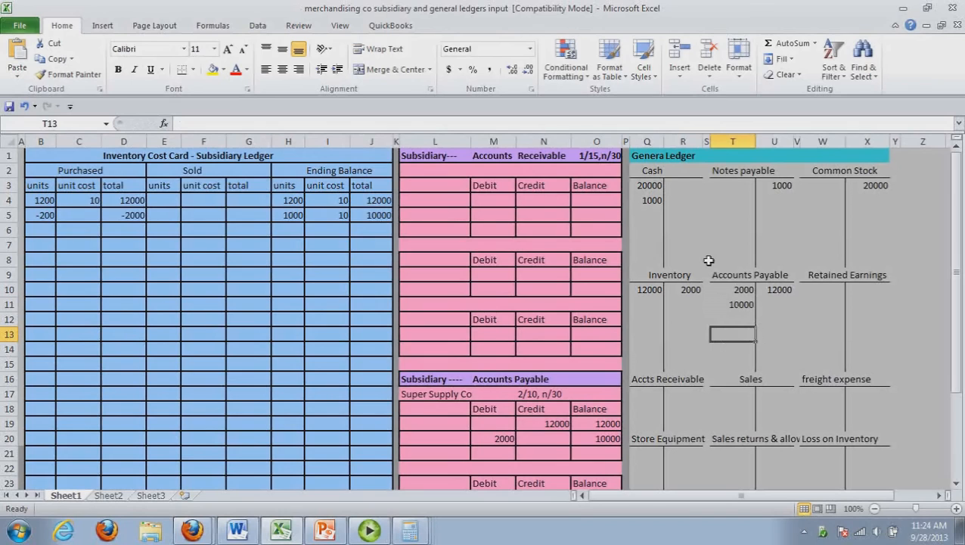
Post transaction 5's credits in the general ledger: 9800 to Cash and 200 to Inventory
{"action": "left_click", "coordinate": [688, 187]}
{"action": "type", "text": "9800"}
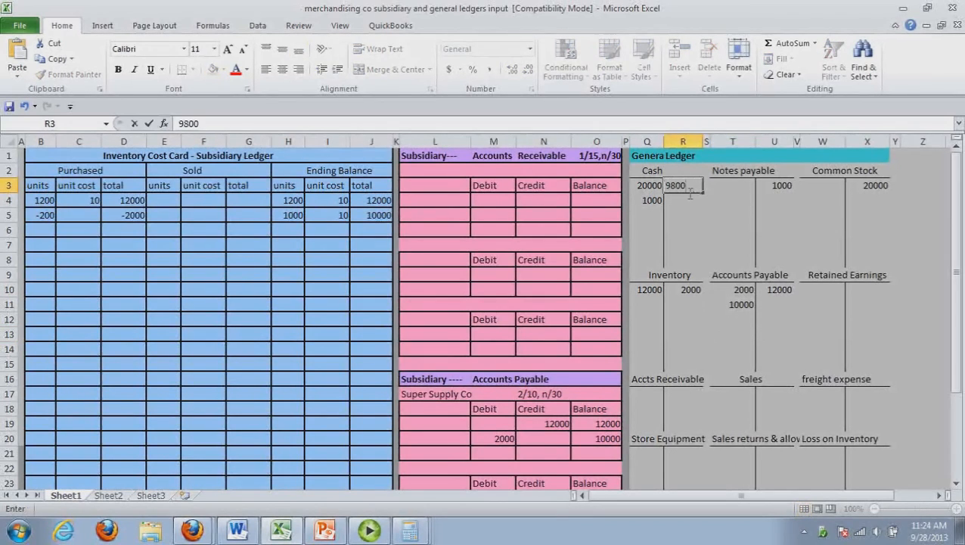
{"action": "left_click", "coordinate": [690, 306]}
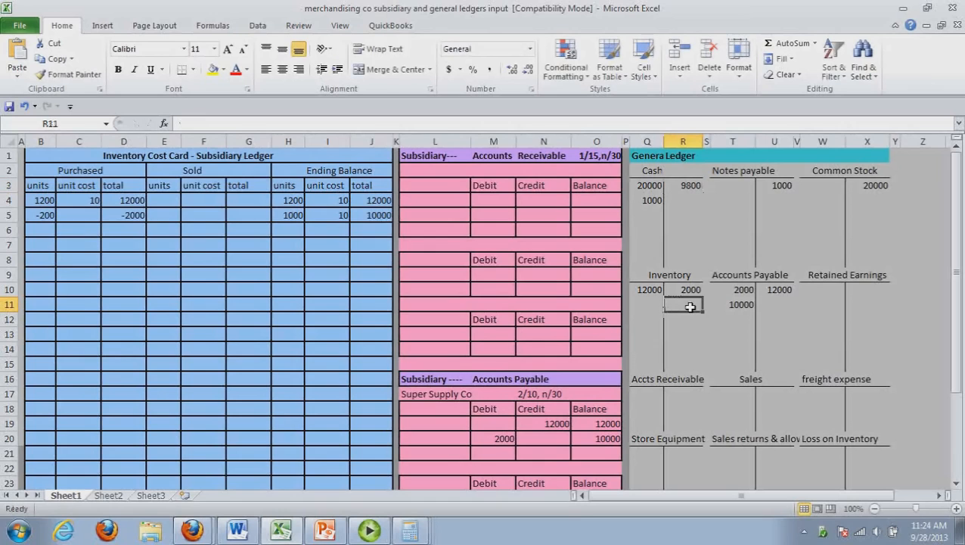
{"action": "type", "text": "200"}
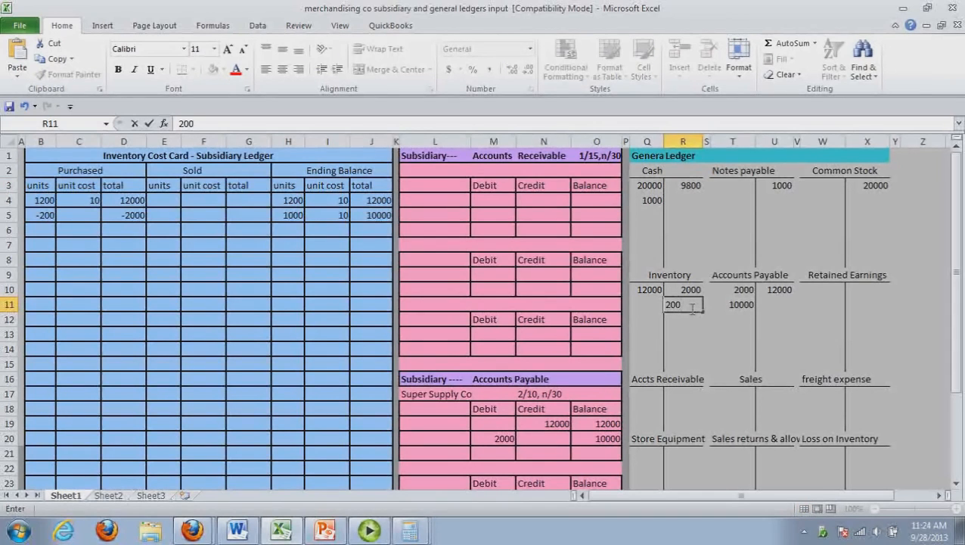
{"action": "left_click", "coordinate": [691, 336]}
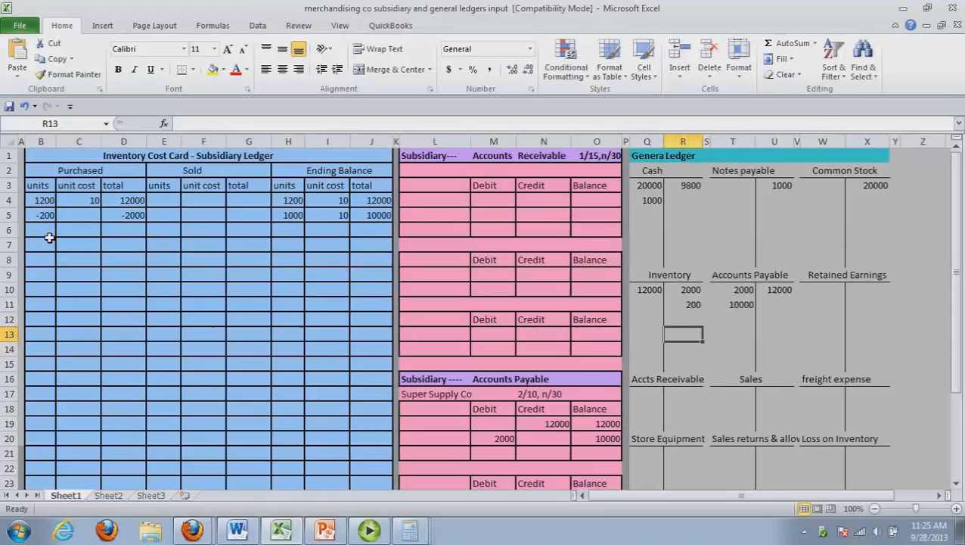
Enter -200 as the purchased total on the third line of the inventory cost card
{"action": "left_click", "coordinate": [145, 364]}
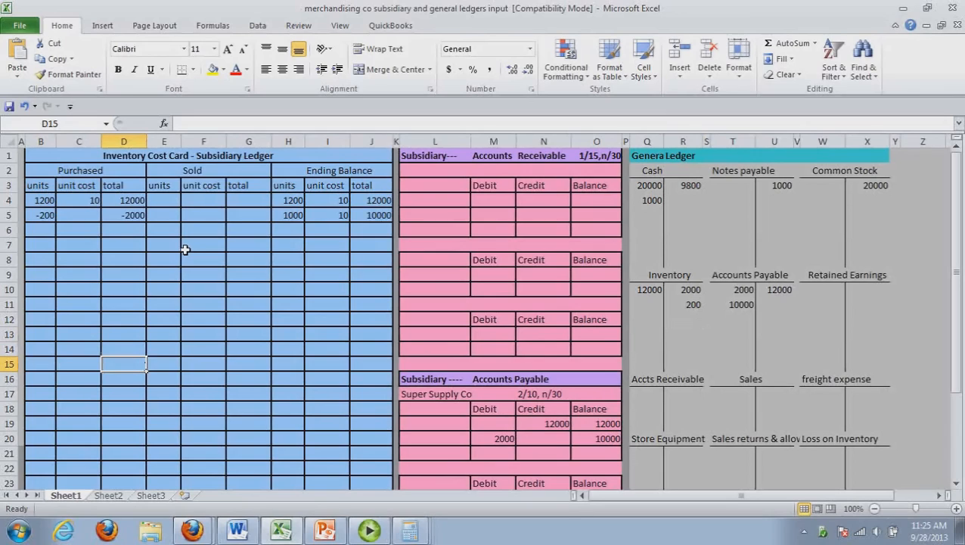
{"action": "left_click", "coordinate": [136, 235]}
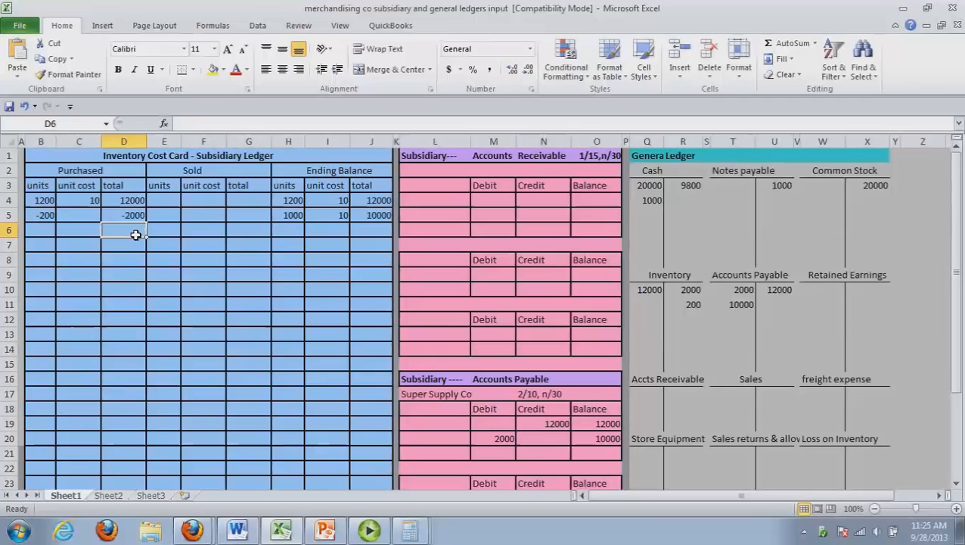
{"action": "type", "text": "-"}
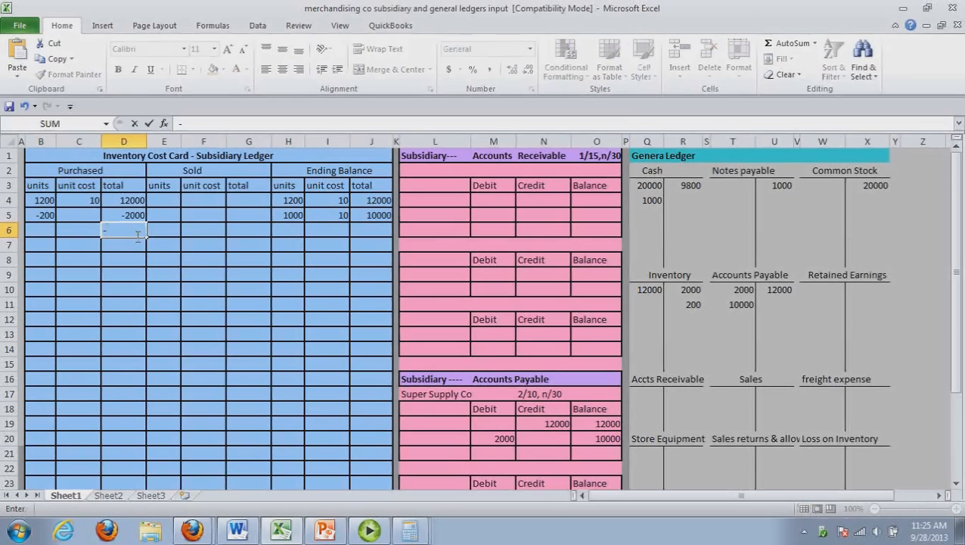
{"action": "type", "text": "200"}
{"action": "left_click", "coordinate": [140, 268]}
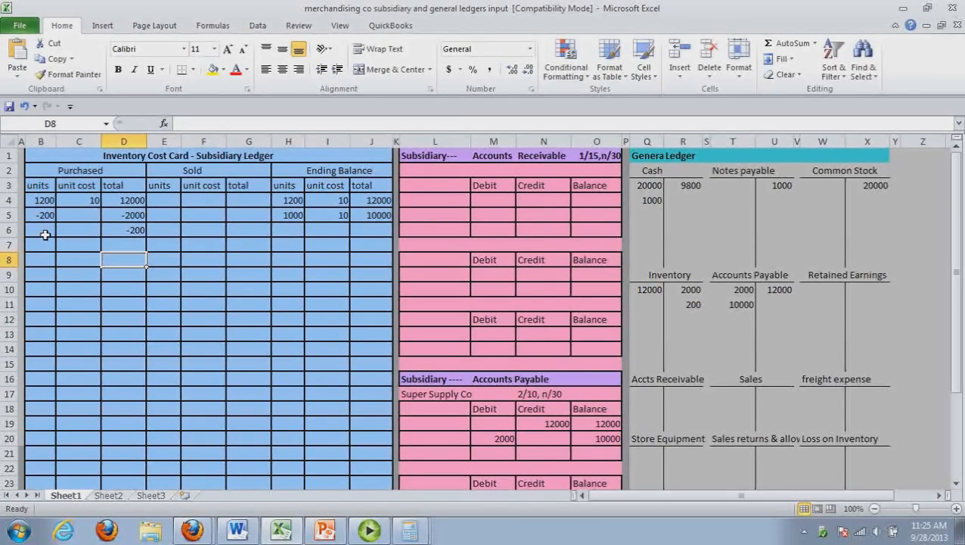
Calculate the discount per unit in Calculator by dividing 200 by 1000
{"action": "key", "text": "alt+Tab"}
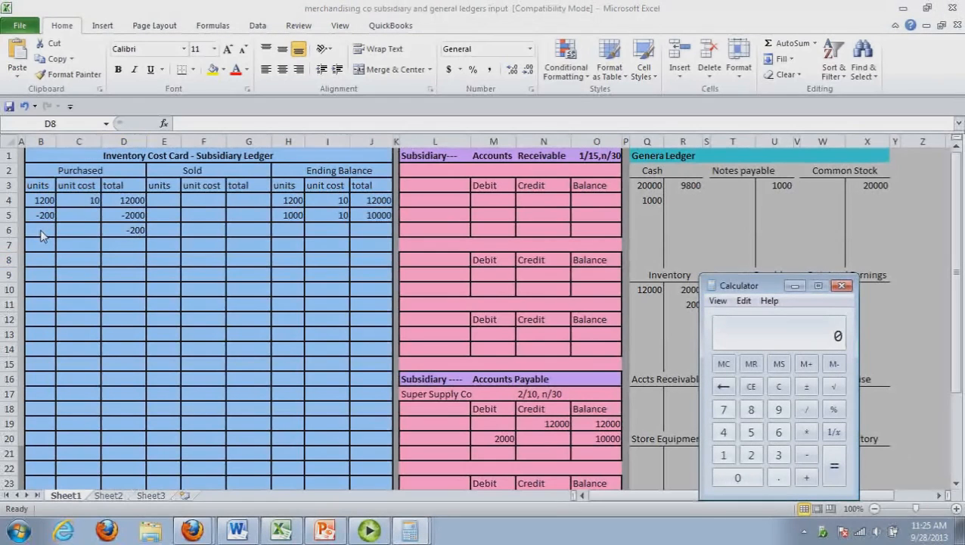
{"action": "type", "text": "200"}
{"action": "key", "text": "slash"}
{"action": "type", "text": "1000"}
{"action": "key", "text": "Return"}
Return to the inventory cost card and enter -.20 as the purchased unit cost beside the -200 total
{"action": "double_click", "coordinate": [91, 233]}
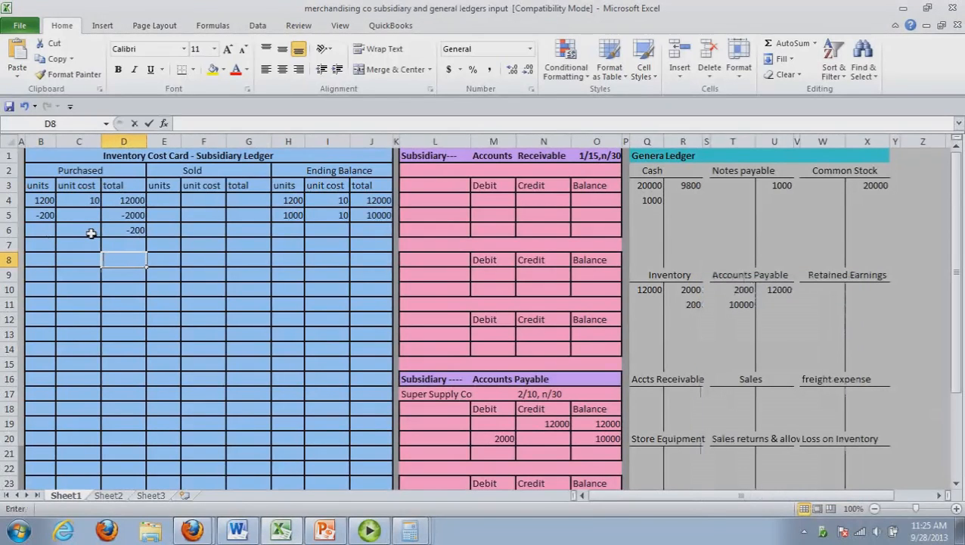
{"action": "left_click", "coordinate": [90, 233]}
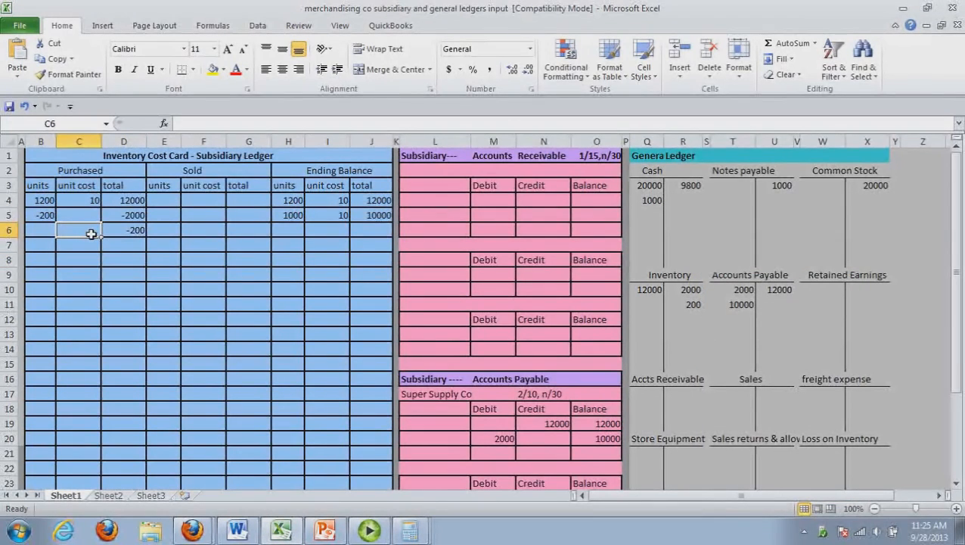
{"action": "type", "text": "-."}
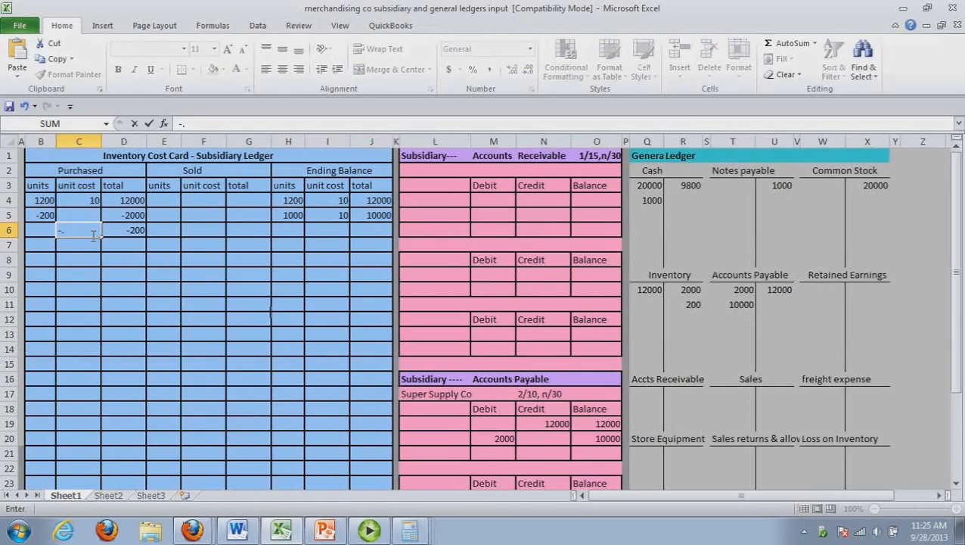
{"action": "type", "text": "20"}
{"action": "left_click", "coordinate": [113, 262]}
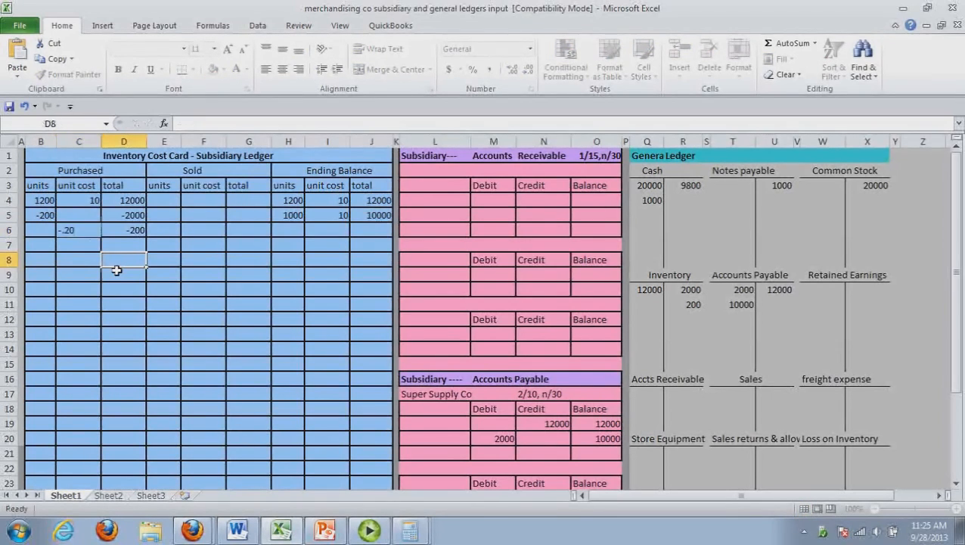
Enter 1000 as the ending balance units on the third line of the inventory cost card
{"action": "left_click", "coordinate": [301, 236]}
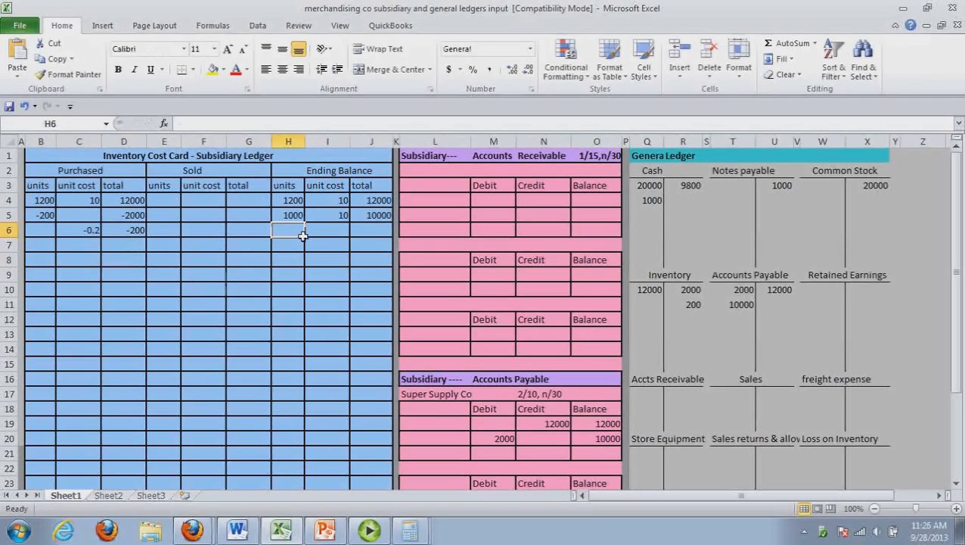
{"action": "left_click", "coordinate": [338, 235]}
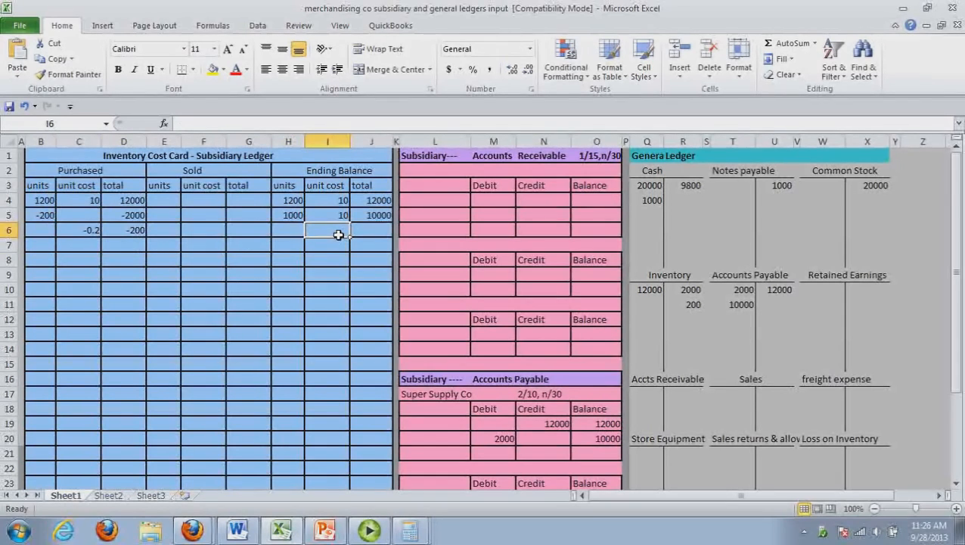
{"action": "left_click", "coordinate": [288, 234]}
{"action": "type", "text": "1000"}
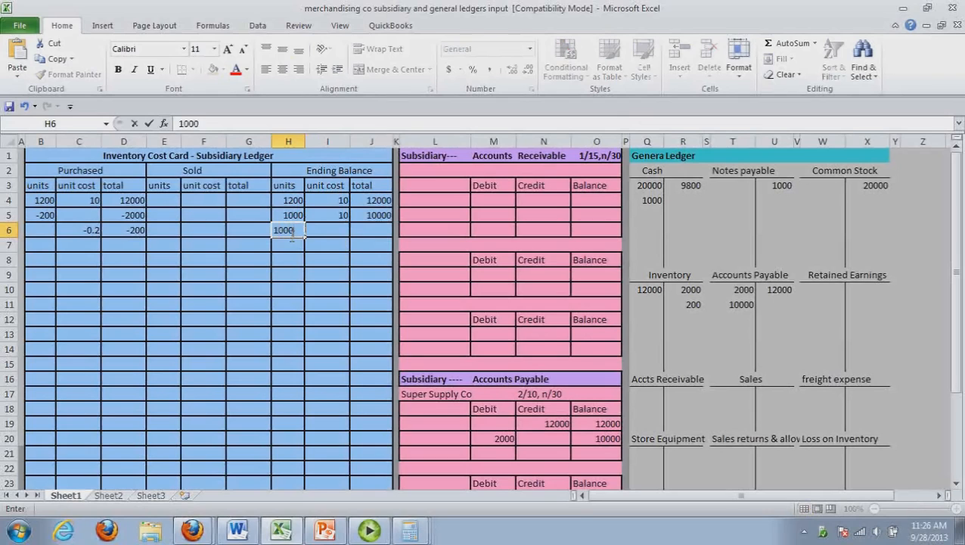
Calculate the discounted unit cost in Calculator by subtracting .2 from 10
{"action": "left_click", "coordinate": [342, 234]}
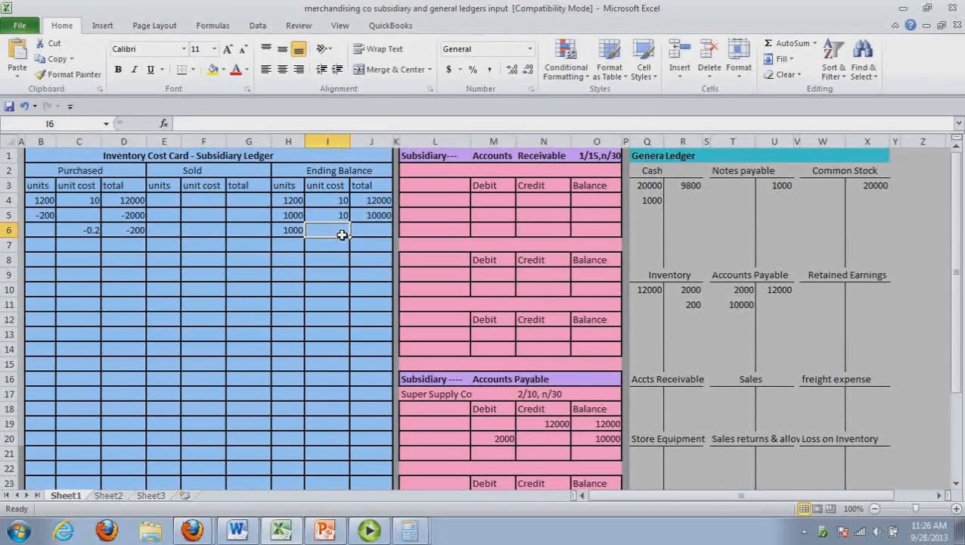
{"action": "key", "text": "alt+Tab"}
{"action": "type", "text": "10"}
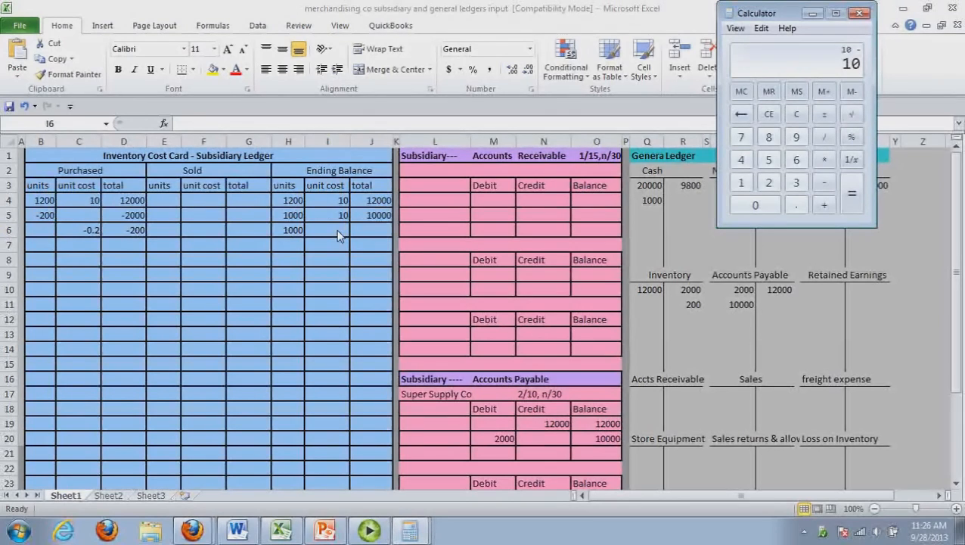
{"action": "type", "text": "-.2"}
{"action": "key", "text": "Return"}
Return to the inventory cost card and enter the third line's ending unit cost as 9.80 and its total as 9800
{"action": "left_click", "coordinate": [343, 234]}
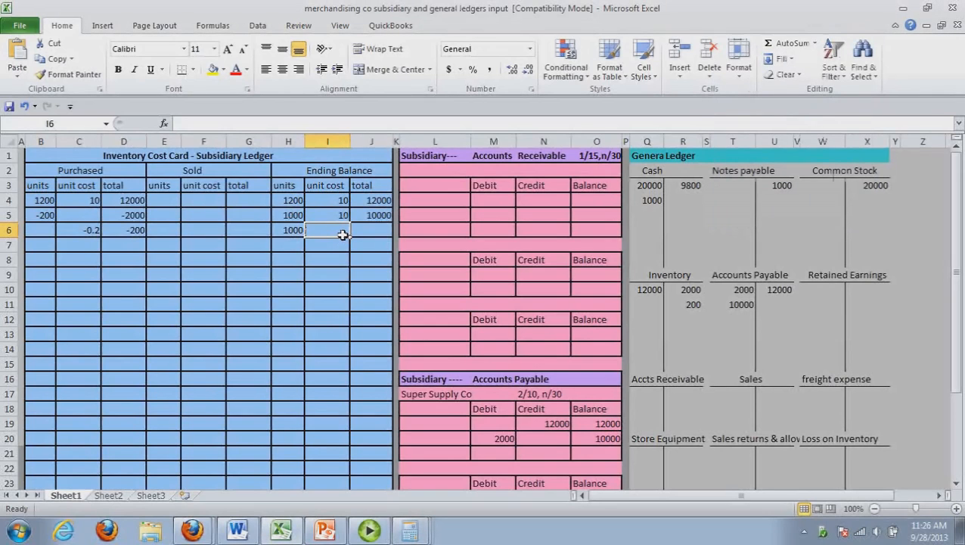
{"action": "type", "text": "9.8"}
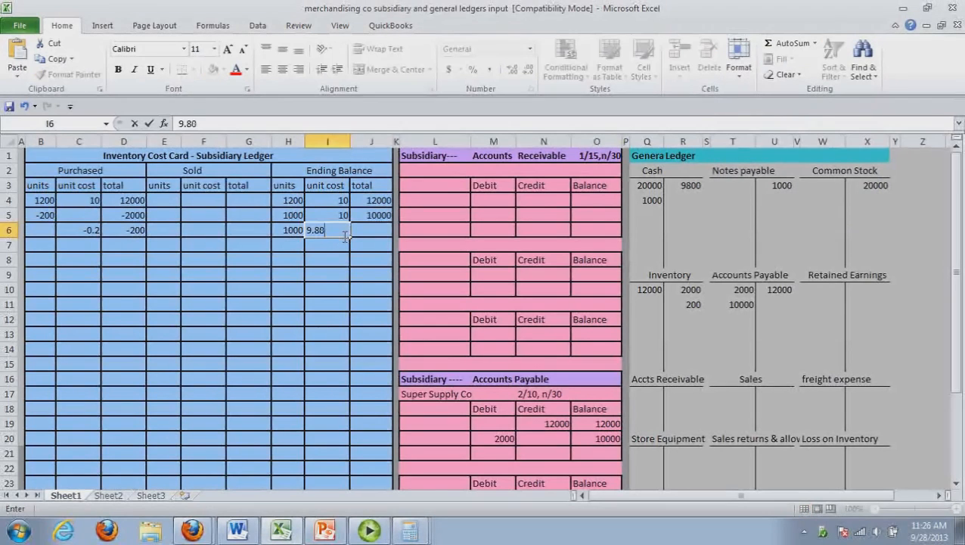
{"action": "left_click", "coordinate": [384, 237]}
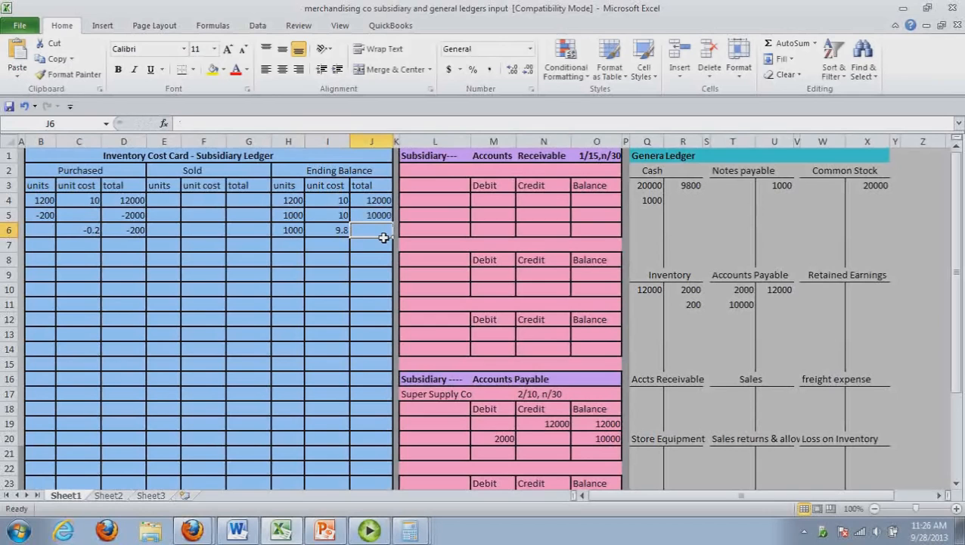
{"action": "type", "text": "9800"}
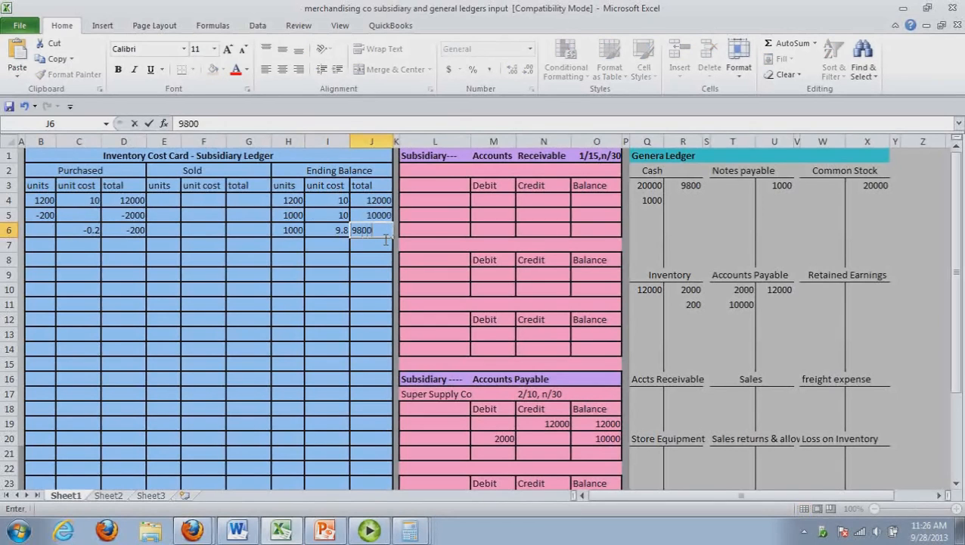
{"action": "left_click", "coordinate": [376, 263]}
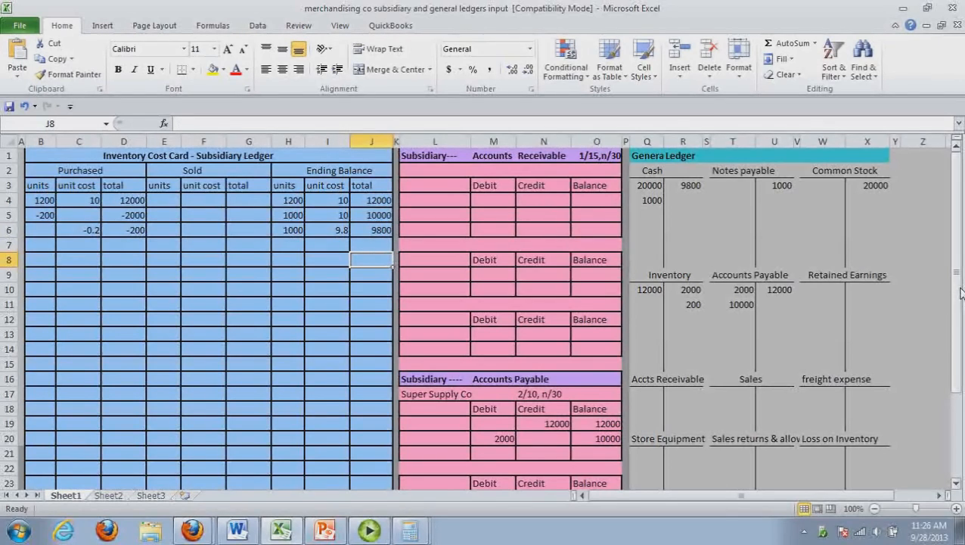
Post a 10000 debit and a 0 balance on the third line of Super Supply Co's accounts payable subsidiary ledger
{"action": "left_click_drag", "start_coordinate": [961, 292], "coordinate": [961, 324]}
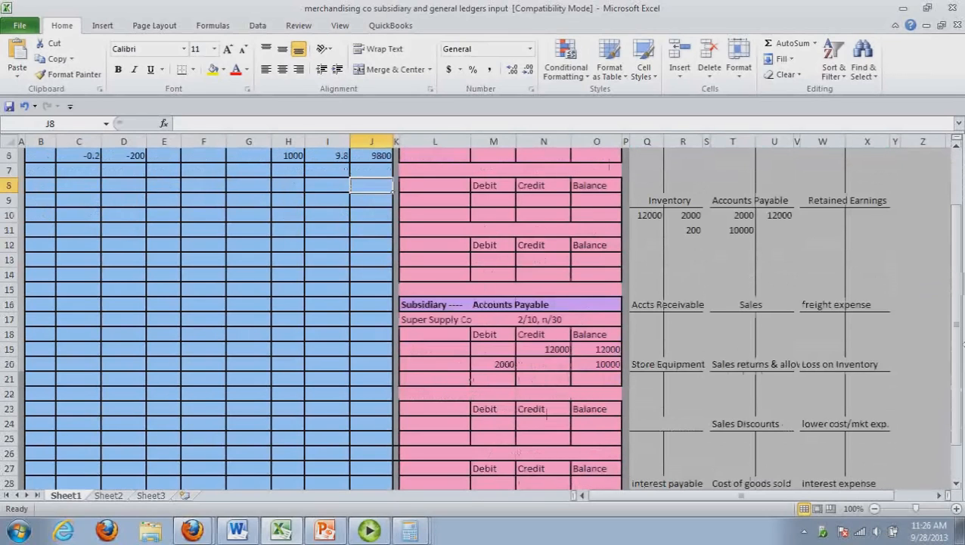
{"action": "left_click", "coordinate": [506, 385]}
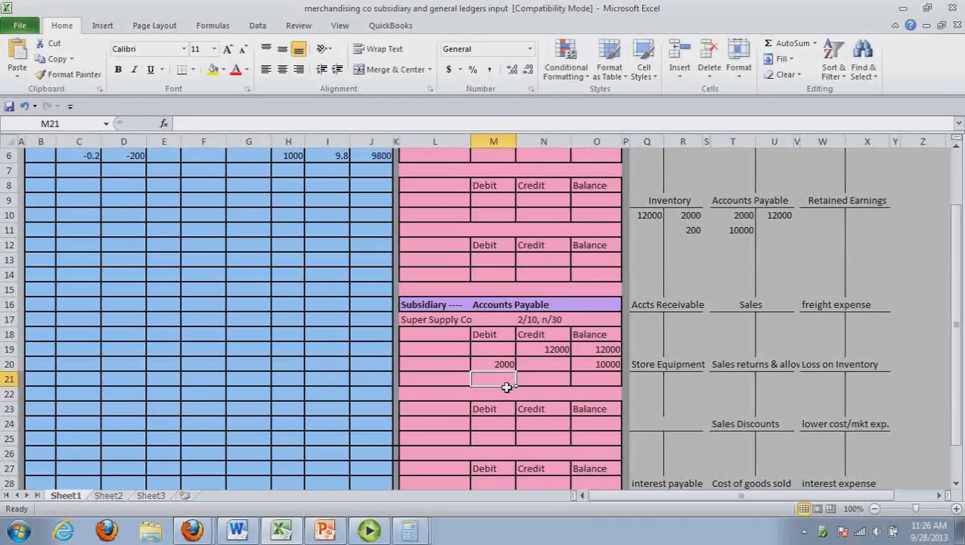
{"action": "type", "text": "10000"}
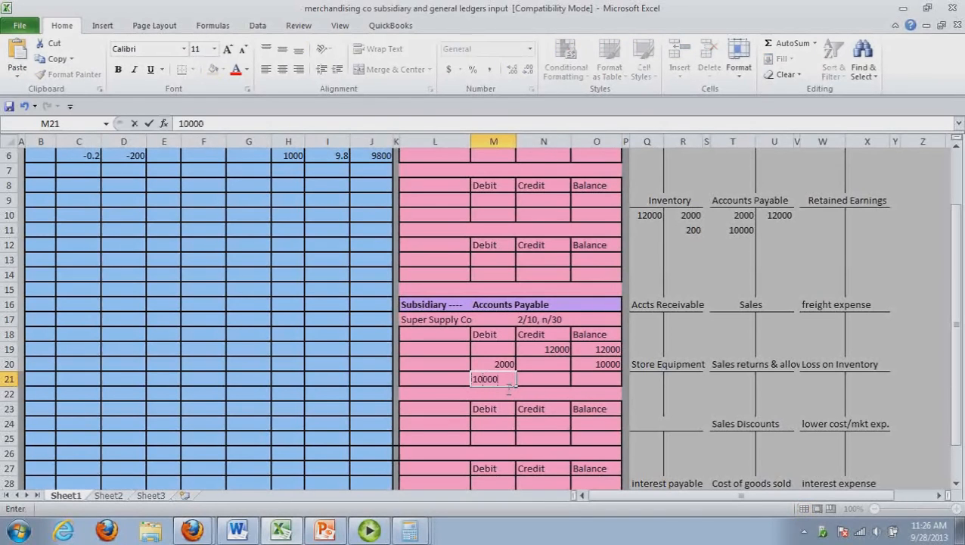
{"action": "left_click", "coordinate": [609, 380]}
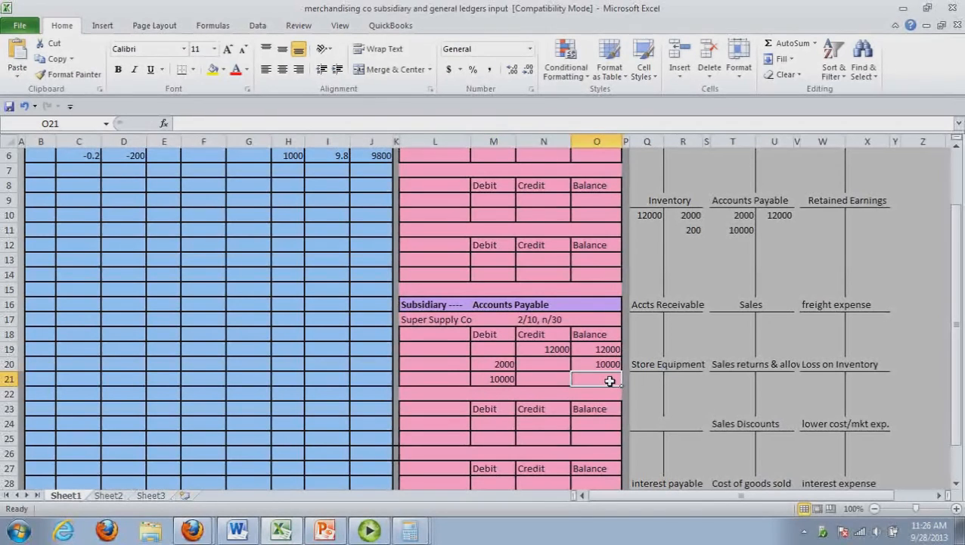
{"action": "type", "text": "0"}
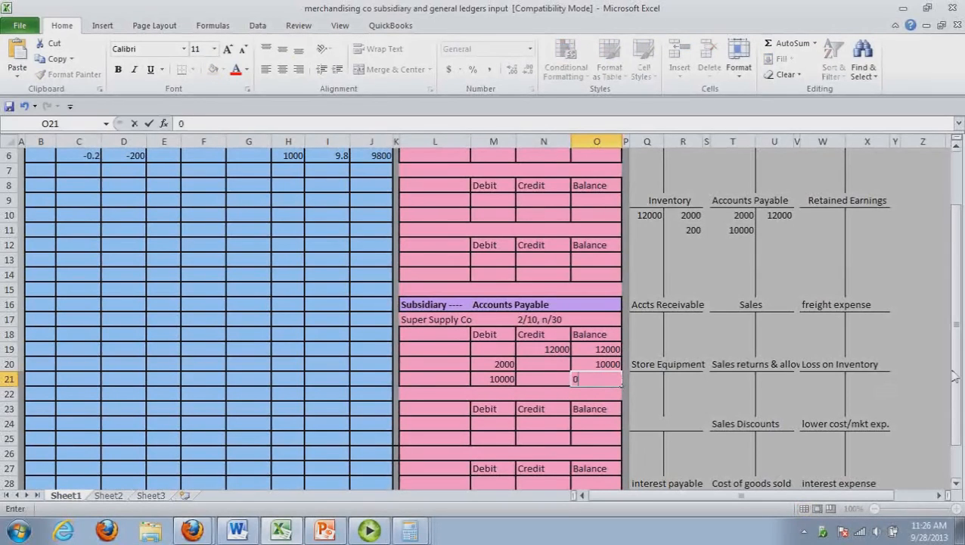
{"action": "scroll", "coordinate": [958, 310], "scroll_direction": "up", "scroll_amount": 2}
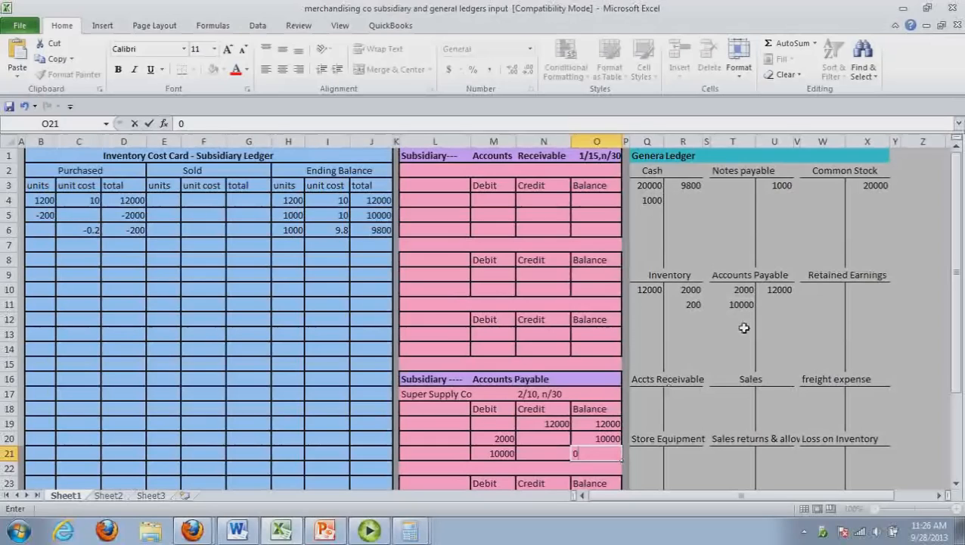
Switch to the Word journal and enter Accounts receivable and, indented below it, Sales Revenue as transaction 6's accounts
{"action": "left_click", "coordinate": [288, 538]}
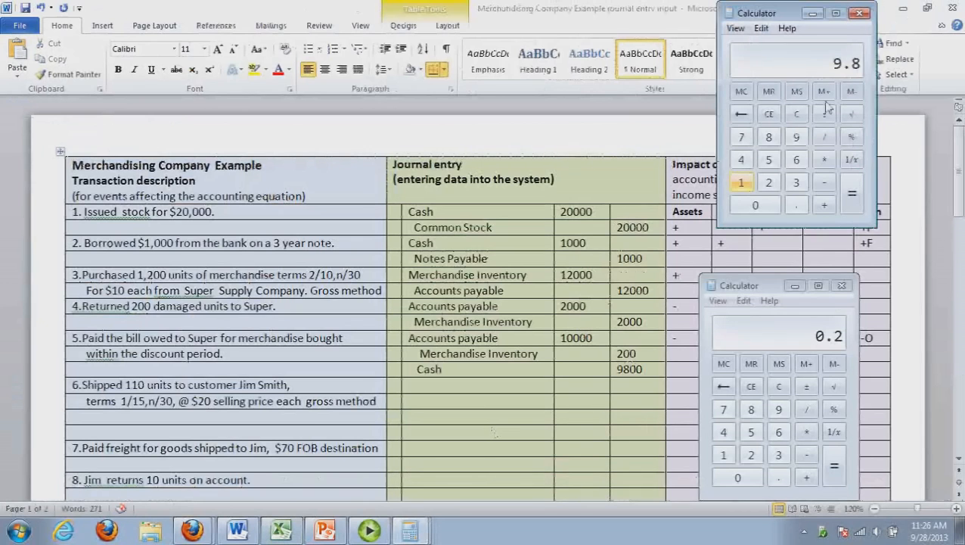
{"action": "left_click", "coordinate": [915, 39]}
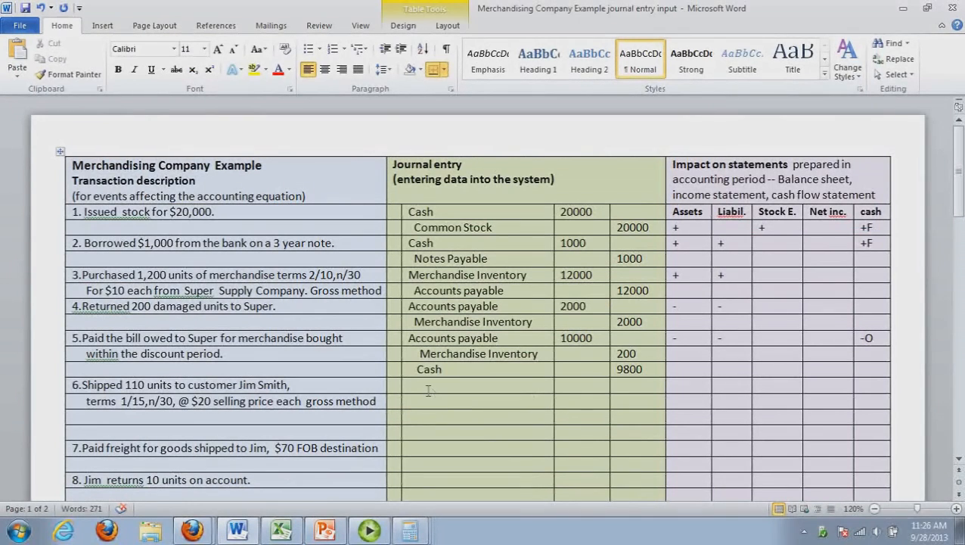
{"action": "left_click", "coordinate": [428, 386]}
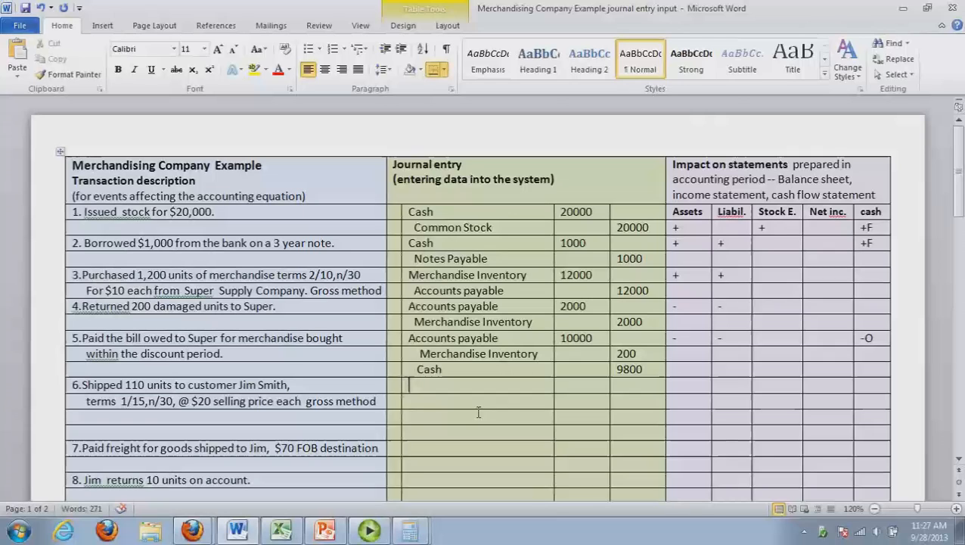
{"action": "type", "text": "accounts re"}
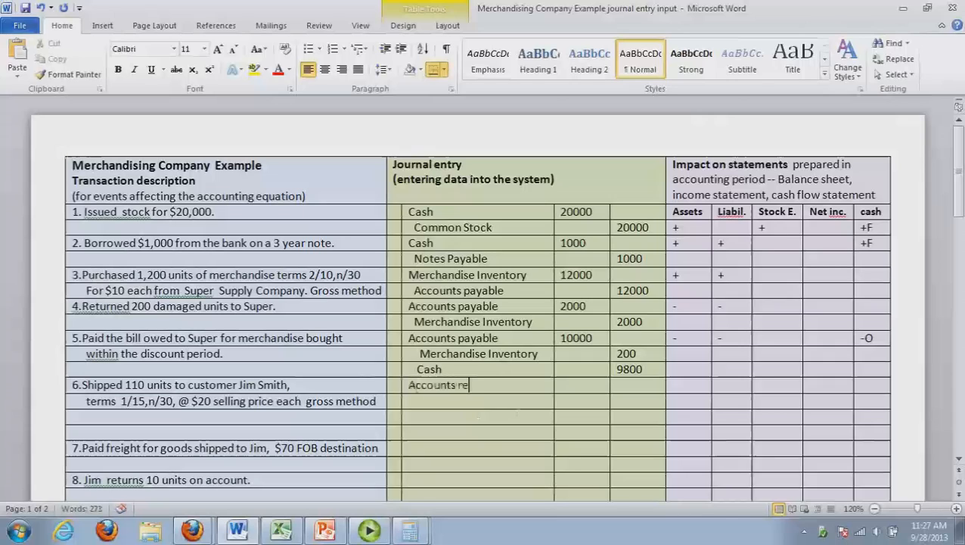
{"action": "type", "text": "ceivable"}
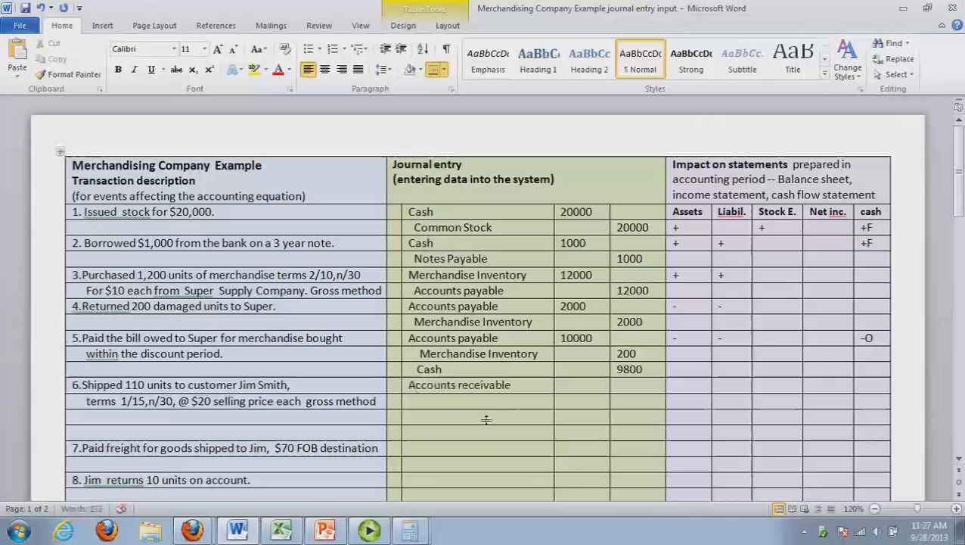
{"action": "key", "text": "Down"}
{"action": "type", "text": "Sales"}
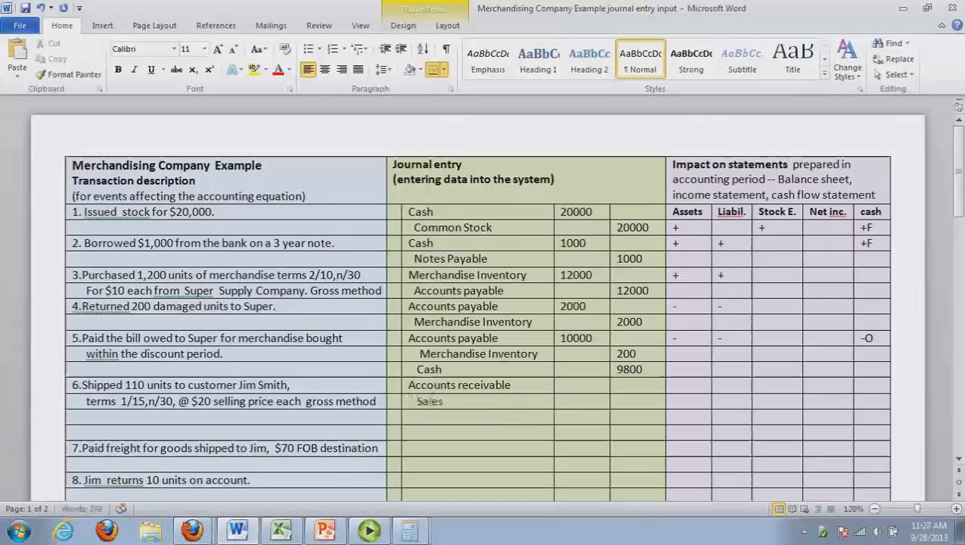
{"action": "type", "text": " Revenue"}
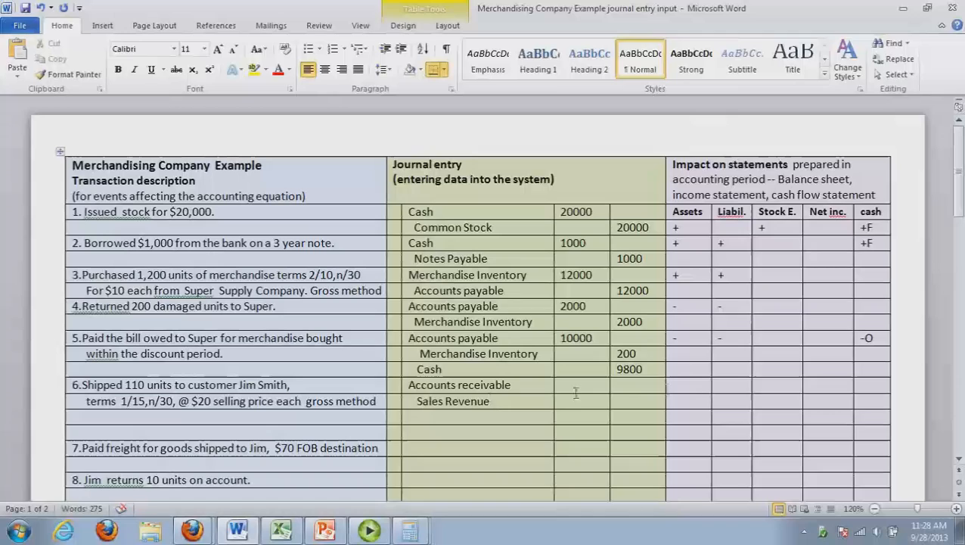
Calculate transaction 6's sales amount in Calculator by multiplying 20 by 110
{"action": "left_click", "coordinate": [575, 393]}
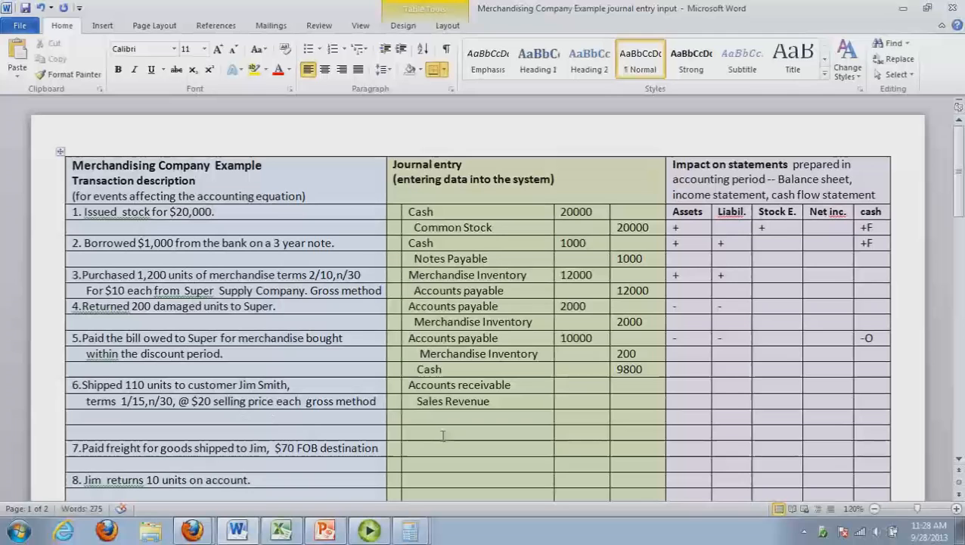
{"action": "key", "text": "2"}
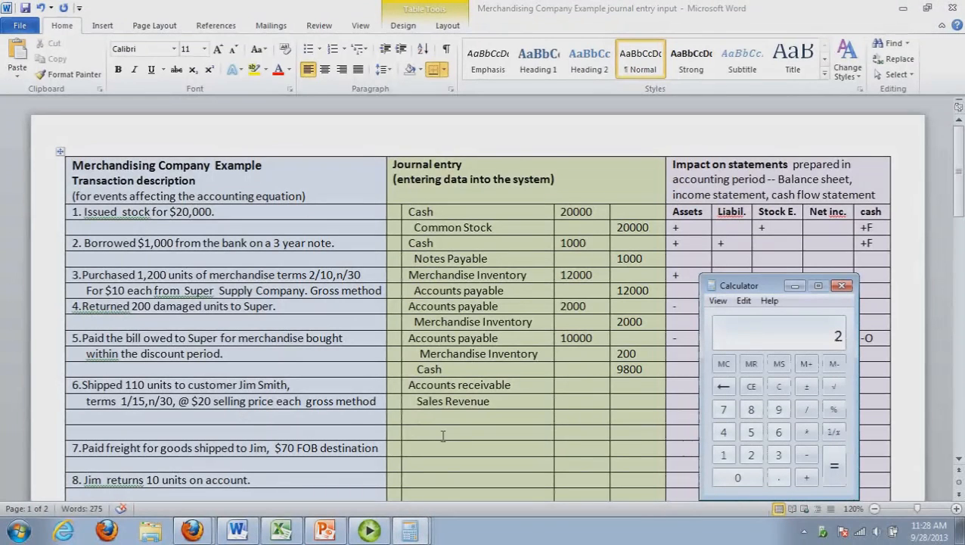
{"action": "type", "text": "0*110"}
{"action": "key", "text": "Return"}
Enter 2200 as the Accounts receivable debit and 2200 as the Sales Revenue credit for transaction 6
{"action": "left_click", "coordinate": [569, 389]}
{"action": "type", "text": "220"}
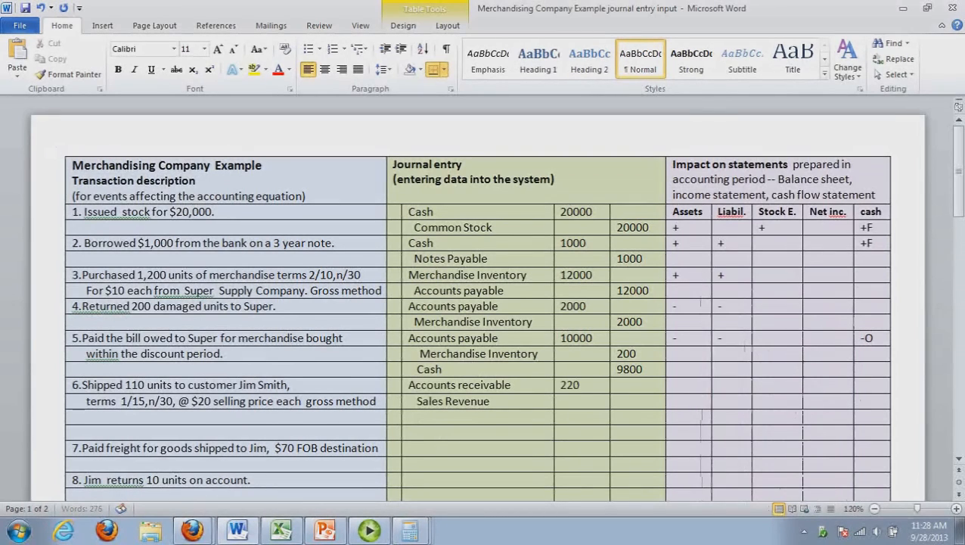
{"action": "type", "text": "0"}
{"action": "left_click", "coordinate": [646, 402]}
{"action": "type", "text": "2200"}
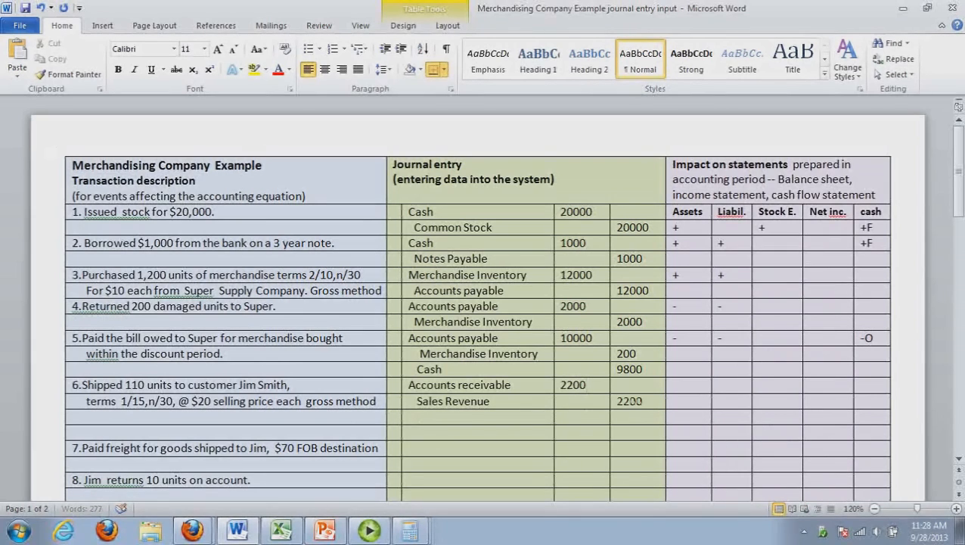
Mark the sale's statement impact for transaction 6 with + under Assets, Stock E. and Net inc
{"action": "left_click", "coordinate": [684, 394]}
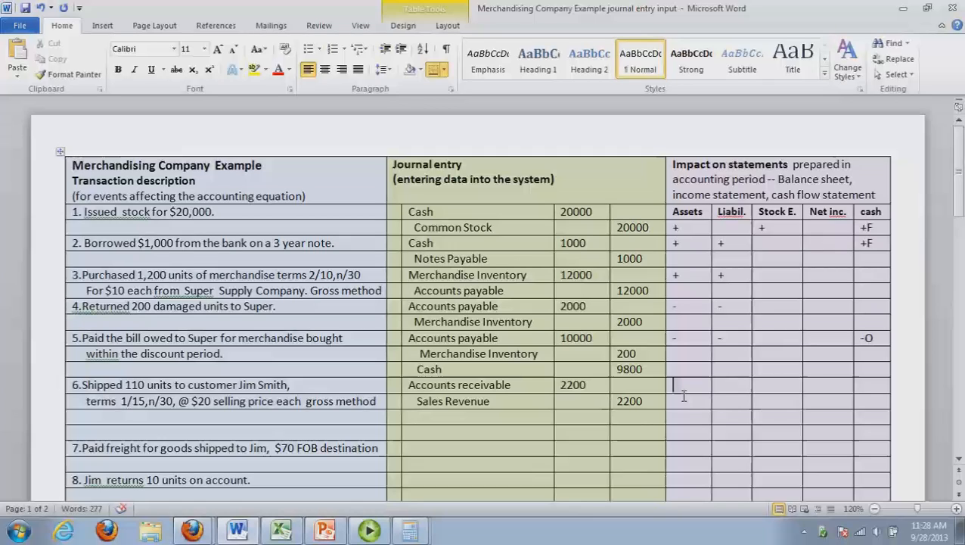
{"action": "type", "text": "+"}
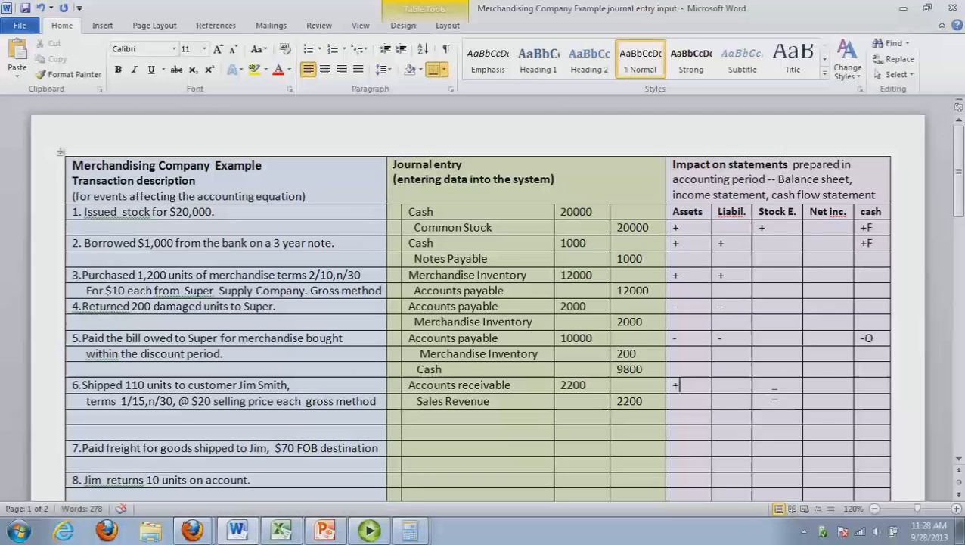
{"action": "left_click_drag", "start_coordinate": [674, 383], "coordinate": [713, 388]}
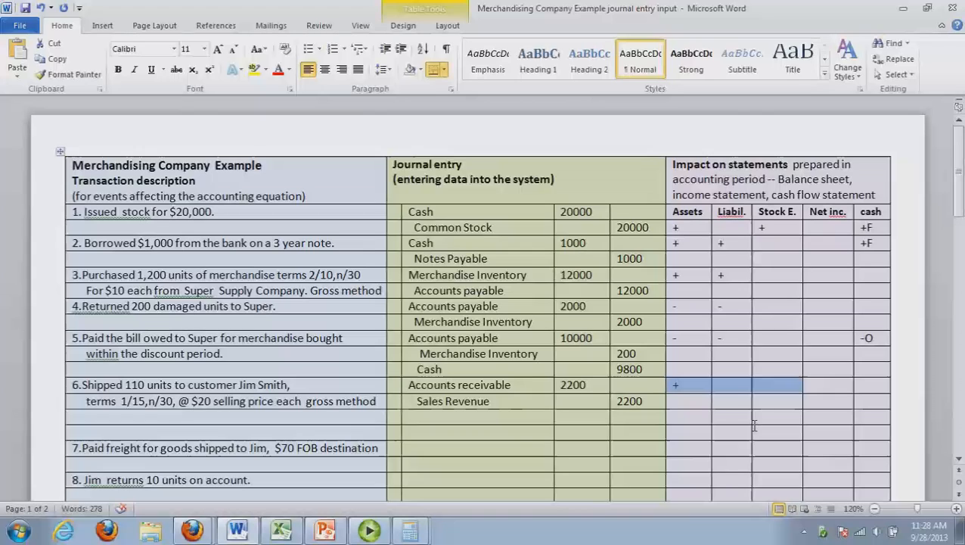
{"action": "left_click", "coordinate": [770, 390]}
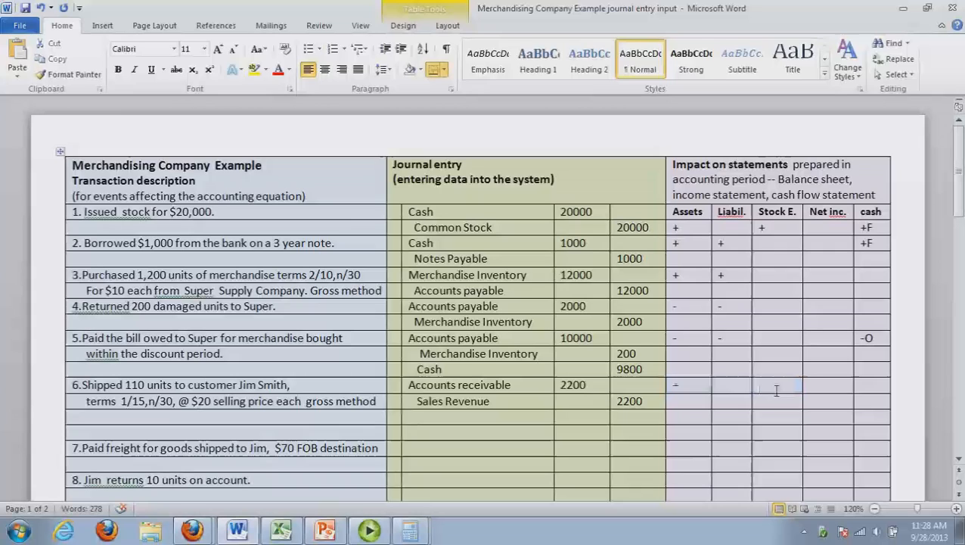
{"action": "type", "text": "+"}
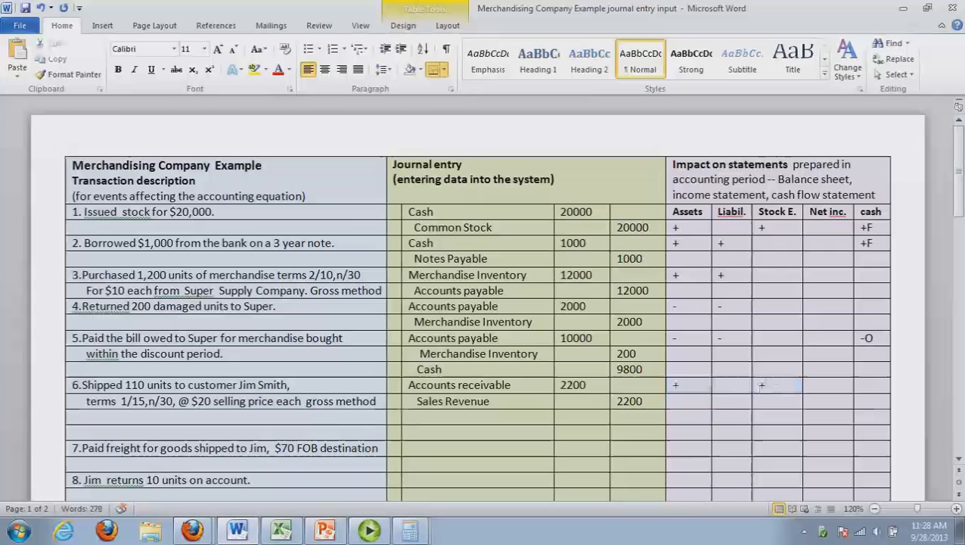
{"action": "left_click", "coordinate": [824, 390]}
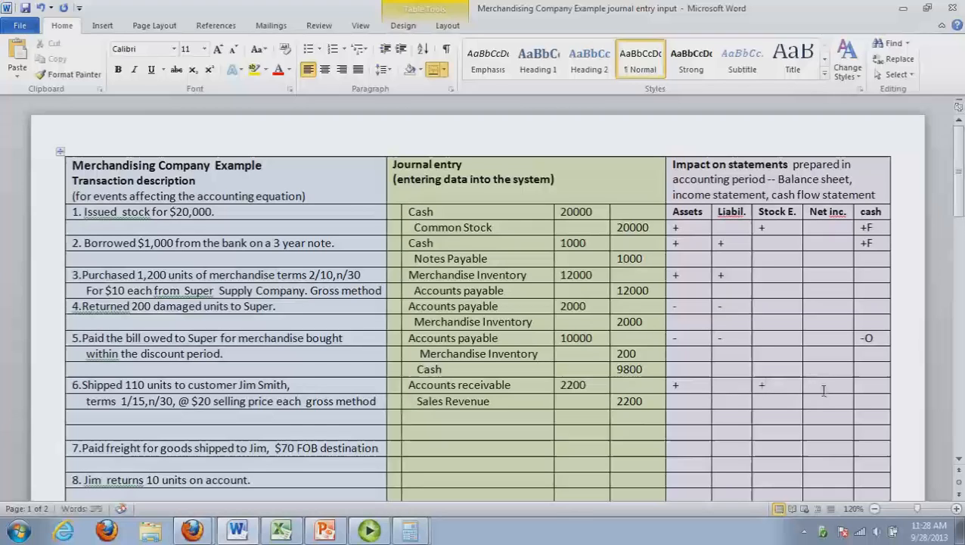
{"action": "type", "text": "-"}
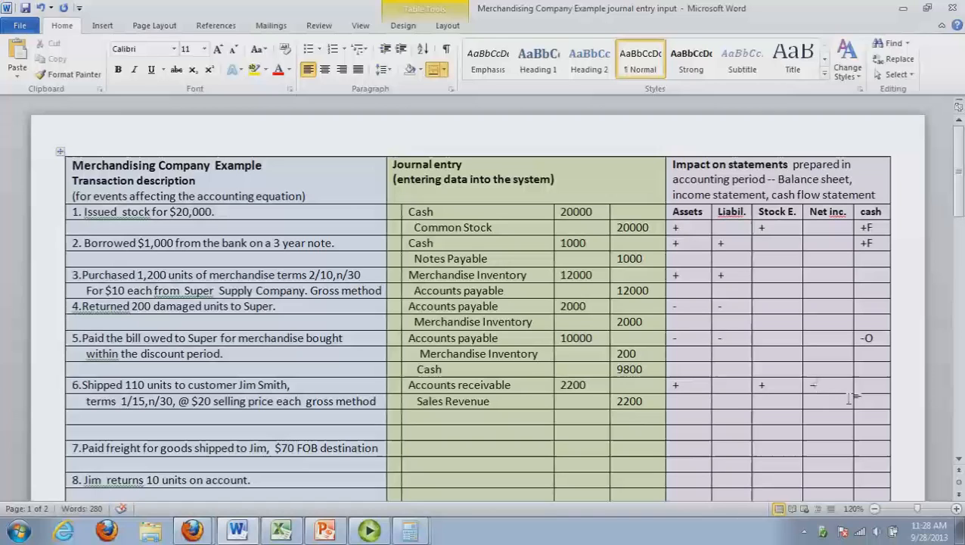
Add Cost of goods sold expense and, indented below it, Merchandise Inventory as transaction 6's second pair of journal accounts
{"action": "left_click", "coordinate": [464, 421]}
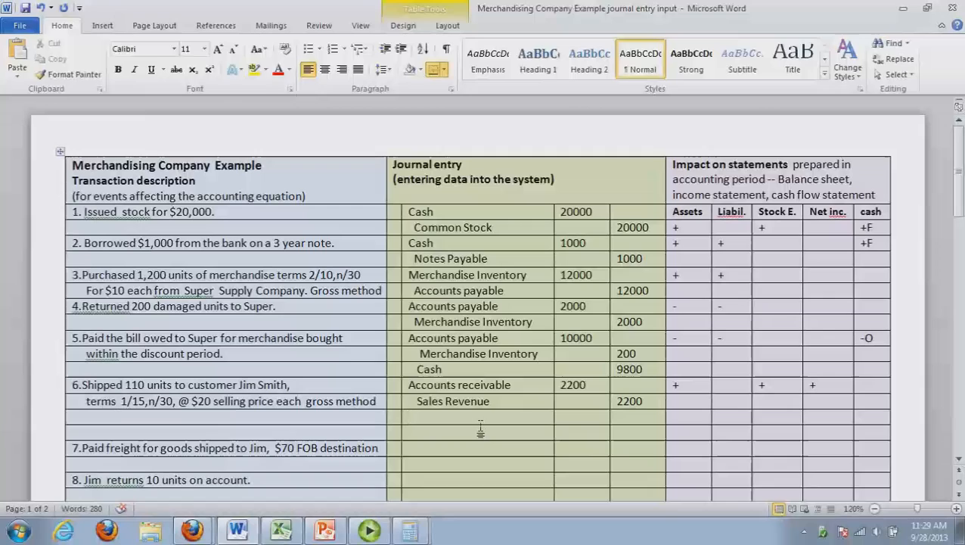
{"action": "type", "text": "Cost of good"}
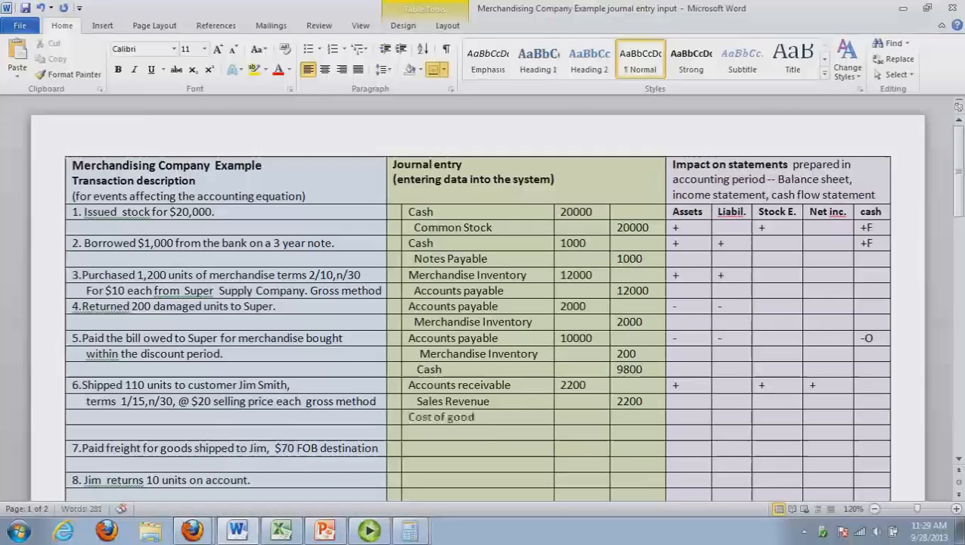
{"action": "type", "text": "s sold e"}
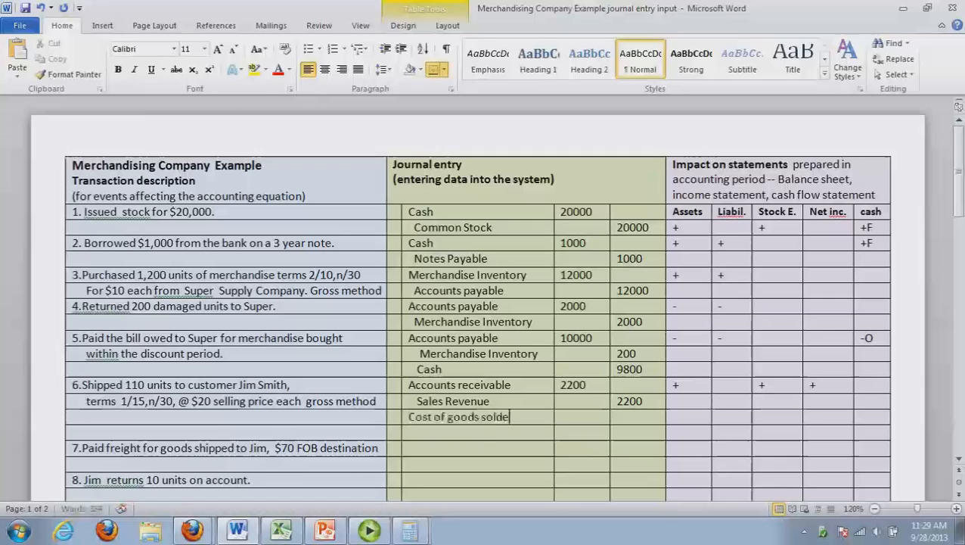
{"action": "type", "text": "xpense"}
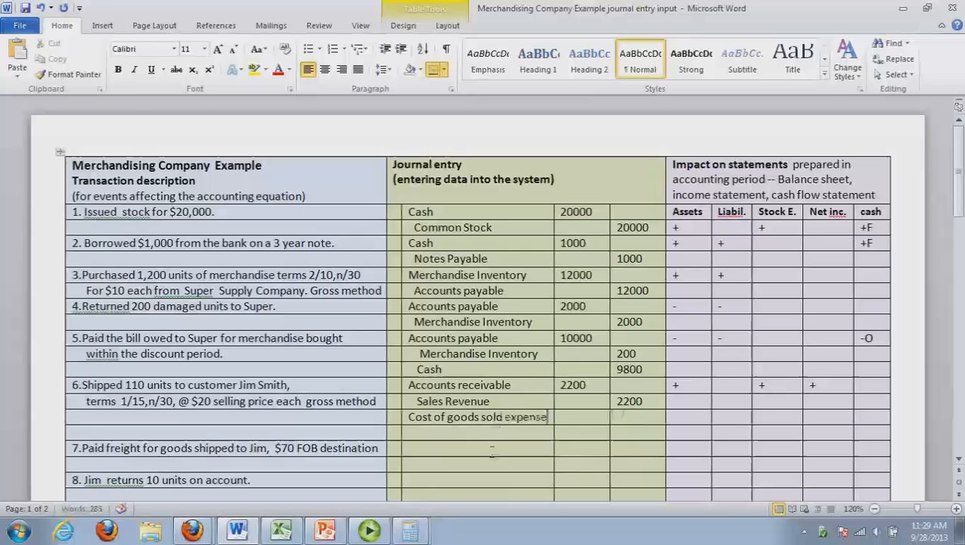
{"action": "key", "text": "Down"}
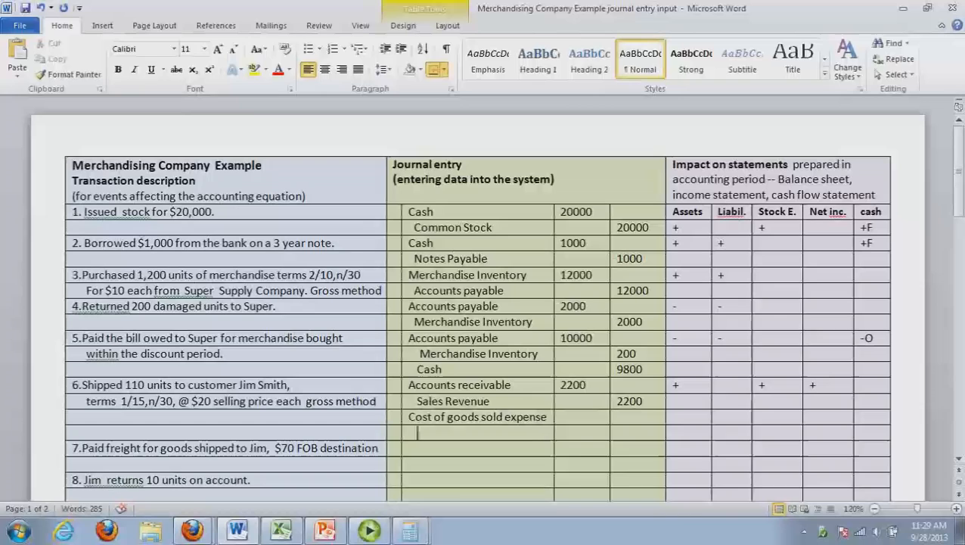
{"action": "type", "text": "Merchandise inventory"}
Check the latest unit cost on the Excel inventory cost card, and multiply 110 by 9.80 in Calculator for transaction 6's cost
{"action": "left_click", "coordinate": [585, 424]}
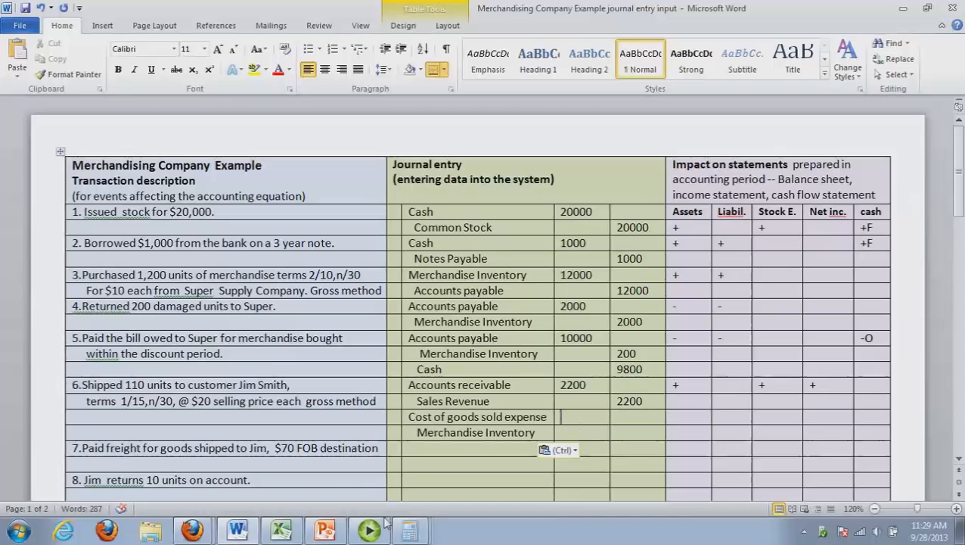
{"action": "left_click", "coordinate": [280, 533]}
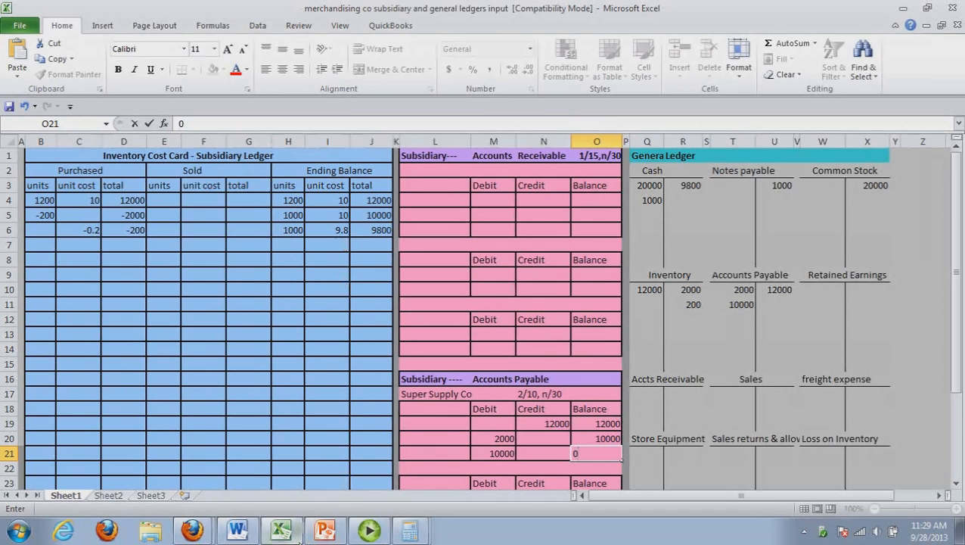
{"action": "left_click", "coordinate": [291, 537]}
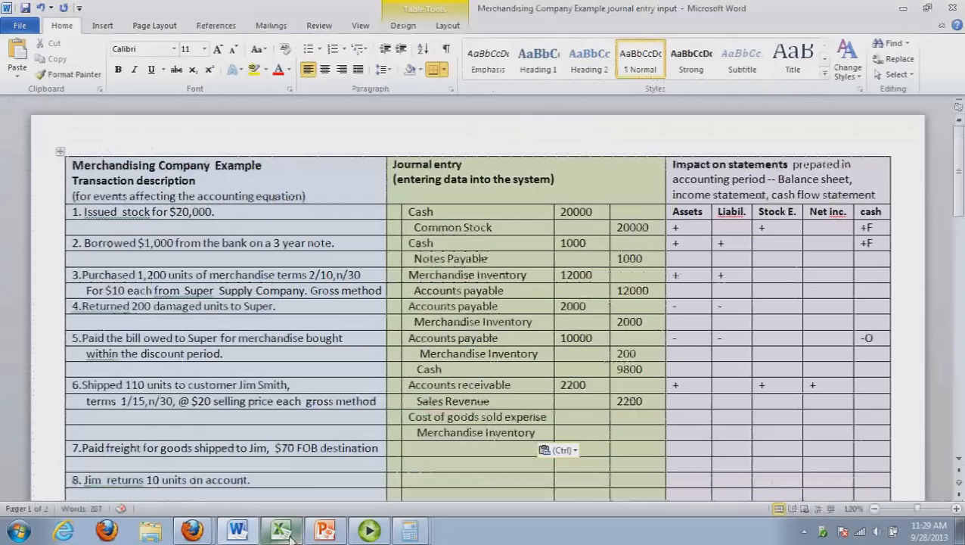
{"action": "key", "text": "alt+Tab"}
{"action": "type", "text": "11"}
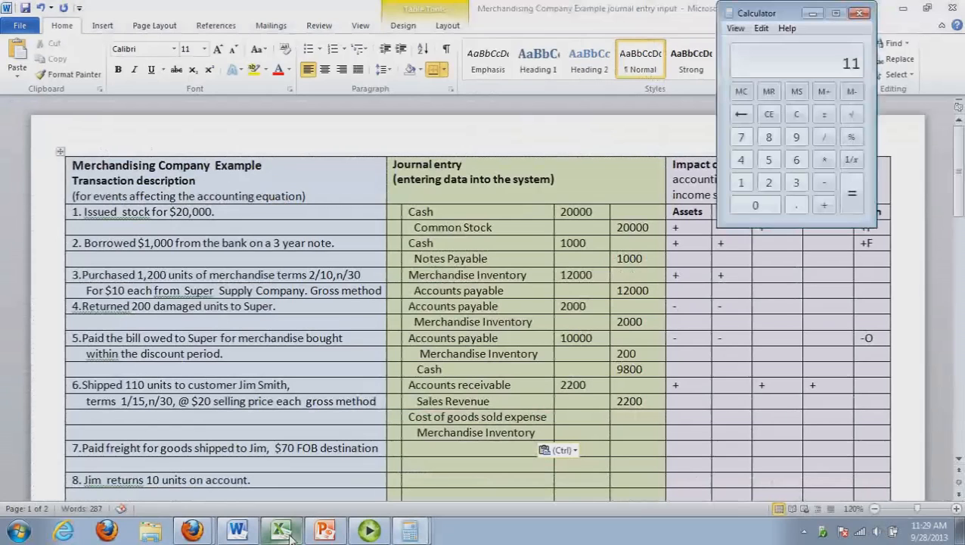
{"action": "type", "text": "0*9.80"}
{"action": "key", "text": "Return"}
Back in the Word journal, enter 1078 as the Cost of goods sold expense debit and 1078 as the Merchandise Inventory credit
{"action": "left_click", "coordinate": [239, 531]}
{"action": "left_click", "coordinate": [560, 419]}
{"action": "type", "text": "10"}
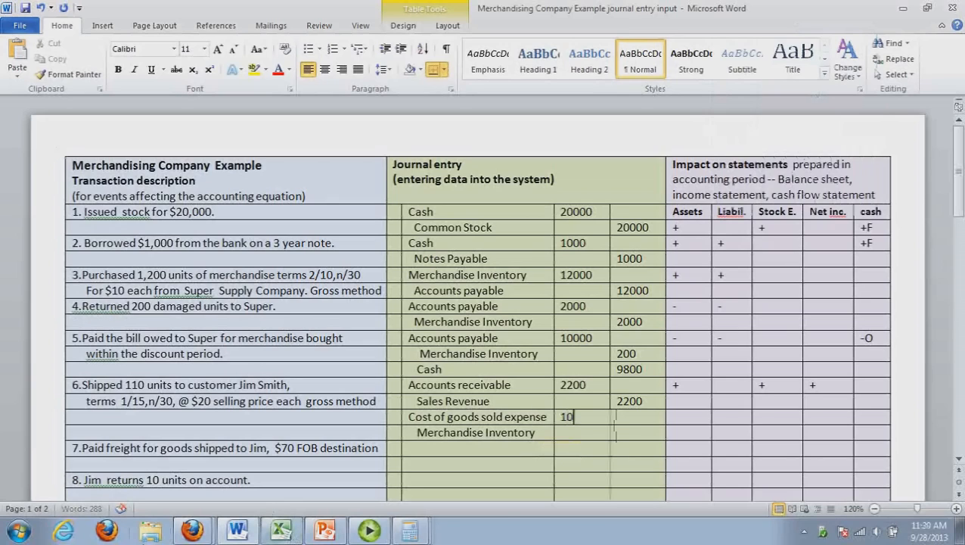
{"action": "type", "text": "78"}
{"action": "key", "text": "Down"}
{"action": "key", "text": "Tab"}
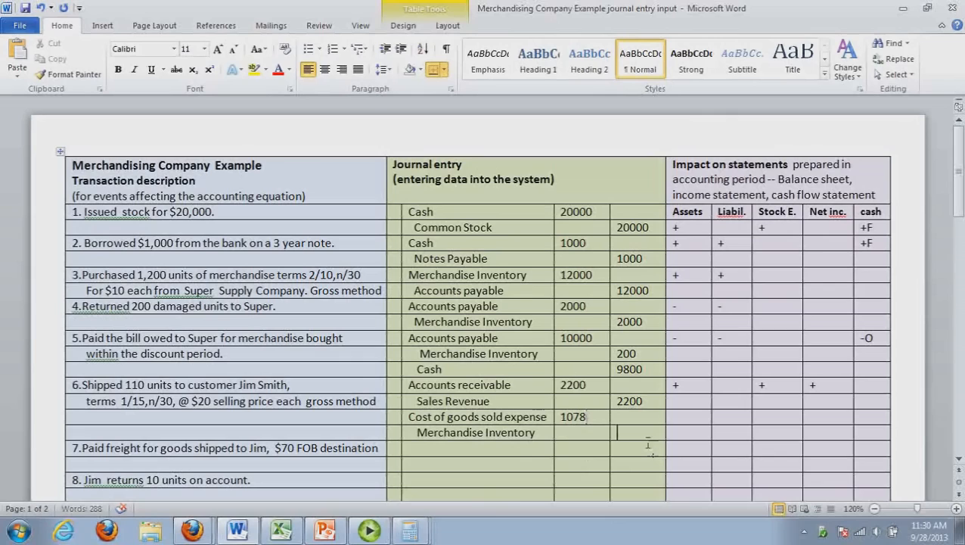
{"action": "type", "text": "1078"}
Mark the statement impact of the Cost of goods sold expense line with - under Assets, Stock E. and Net inc
{"action": "left_click", "coordinate": [707, 423]}
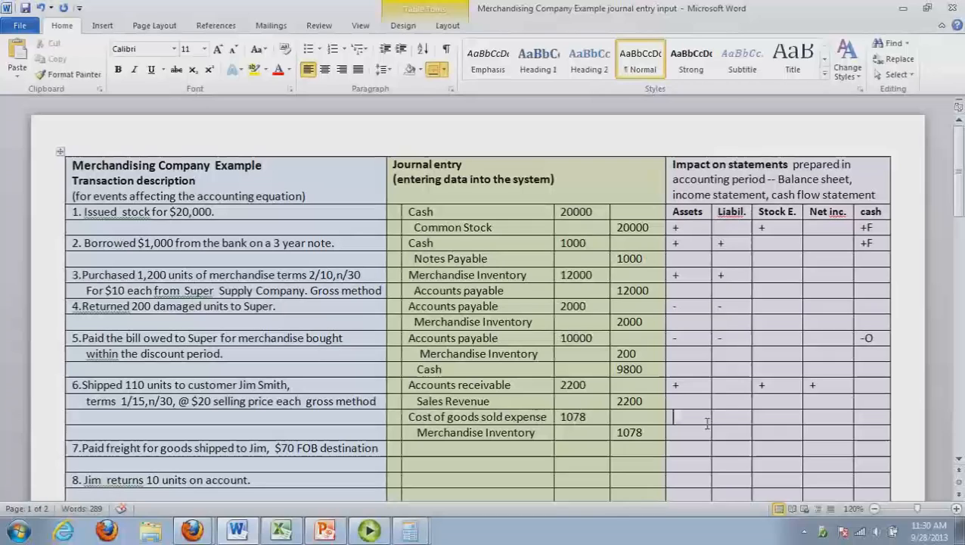
{"action": "type", "text": "-"}
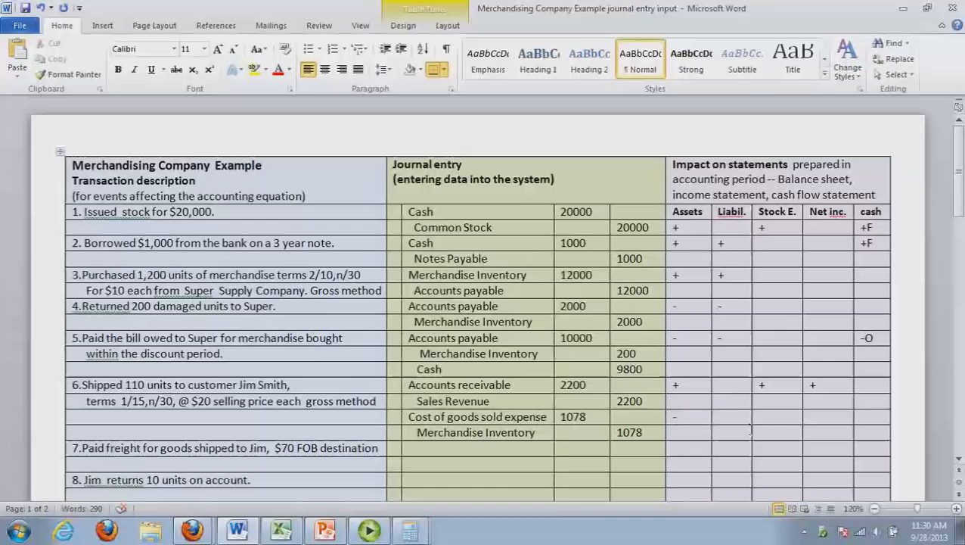
{"action": "left_click_drag", "start_coordinate": [759, 419], "coordinate": [694, 426]}
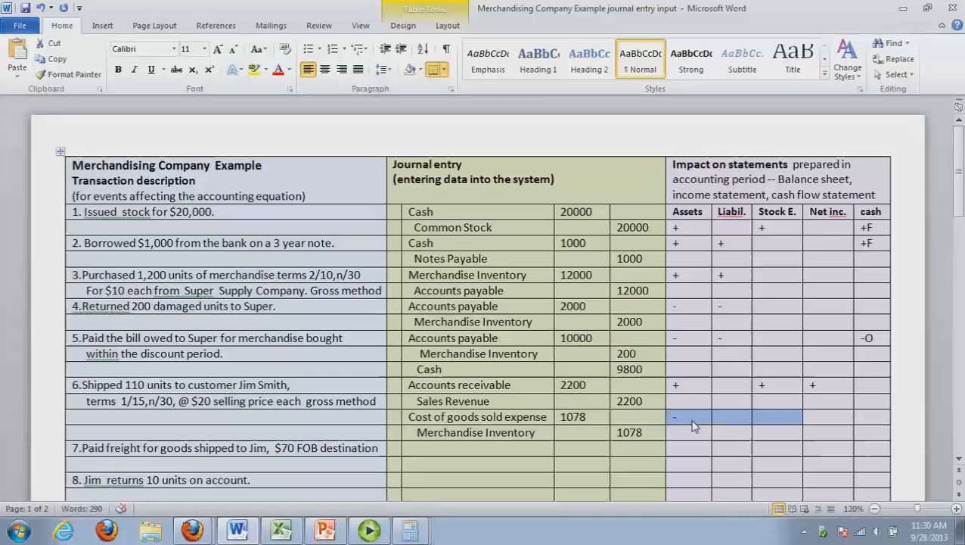
{"action": "left_click", "coordinate": [785, 420]}
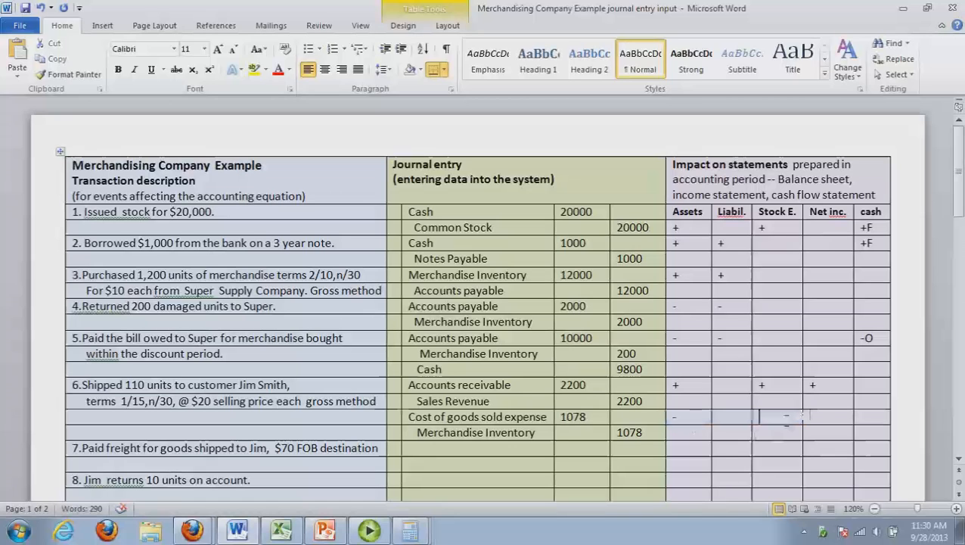
{"action": "type", "text": "-"}
{"action": "left_click_drag", "start_coordinate": [824, 425], "coordinate": [827, 427]}
{"action": "left_click", "coordinate": [826, 421]}
{"action": "type", "text": "-"}
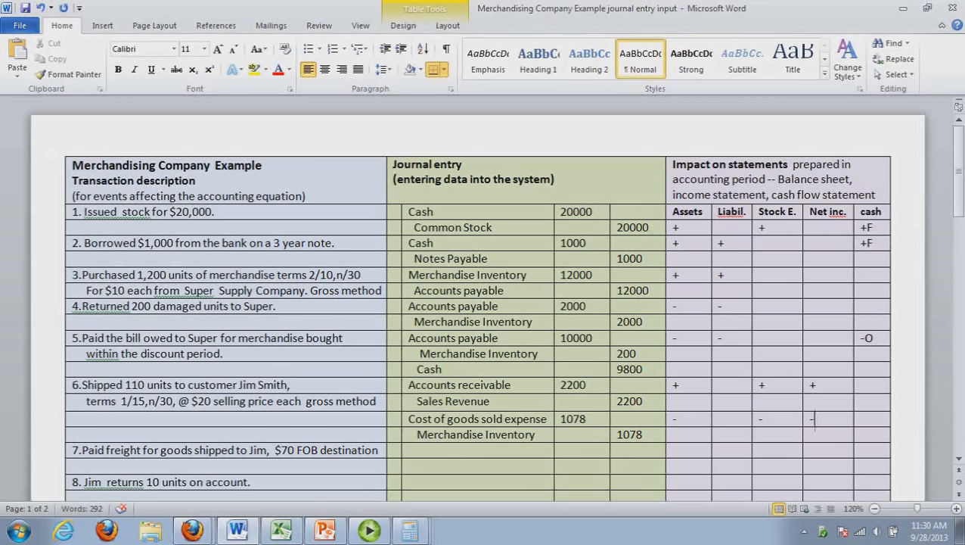
{"action": "left_click_drag", "start_coordinate": [404, 488], "coordinate": [919, 316]}
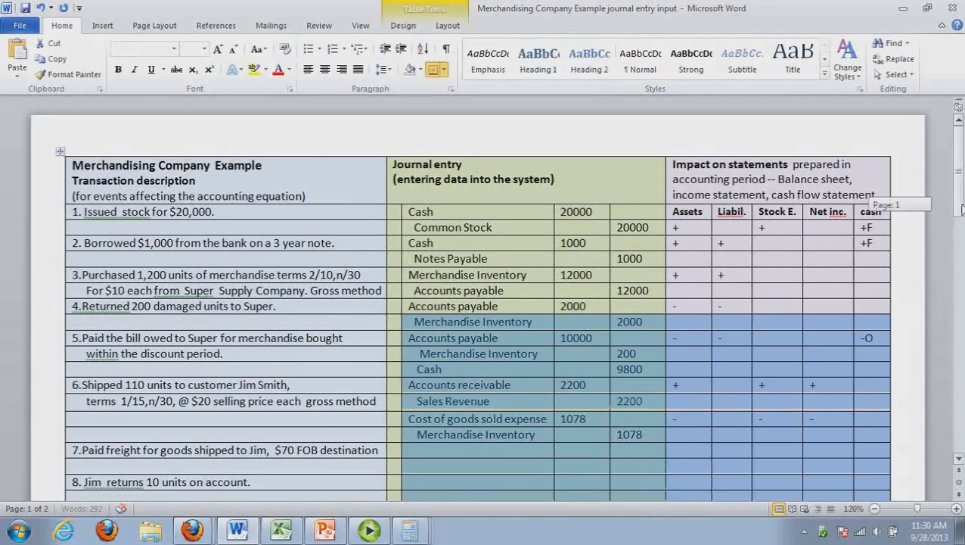
{"action": "scroll", "coordinate": [869, 227], "scroll_direction": "down", "scroll_amount": 3}
{"action": "left_click", "coordinate": [841, 286]}
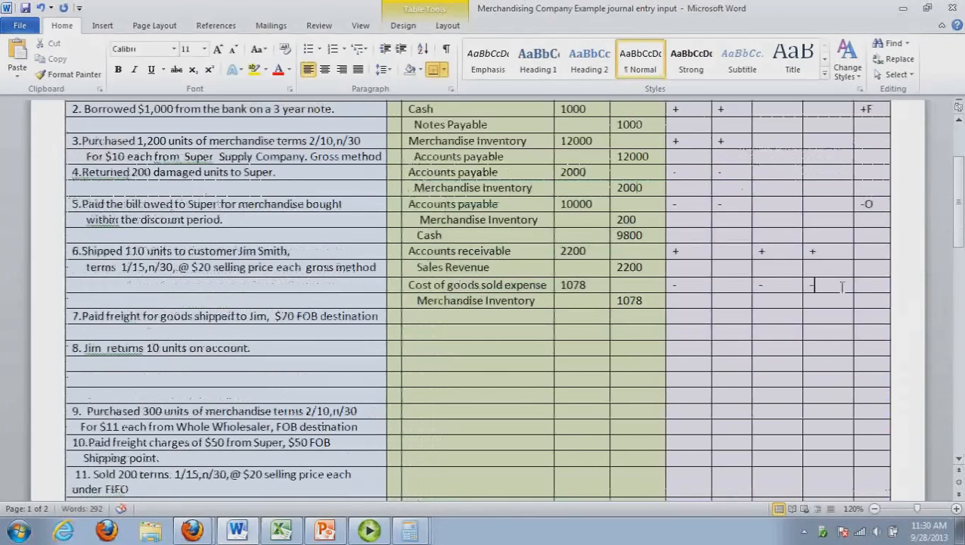
{"action": "left_click_drag", "start_coordinate": [959, 232], "coordinate": [961, 210]}
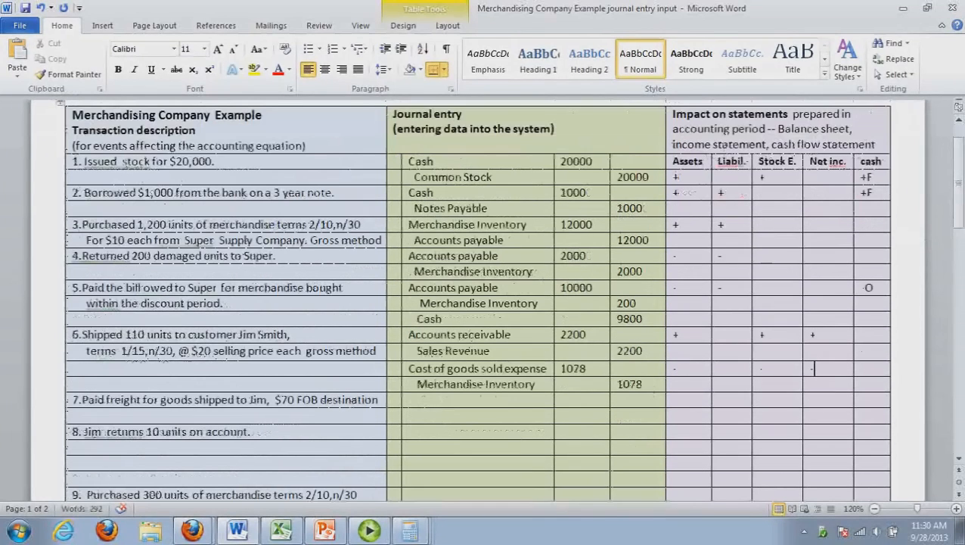
Switch to the Excel ledgers and post 2200 as a debit to Accts Receivable and 2200 as a credit to Sales
{"action": "left_click", "coordinate": [281, 531]}
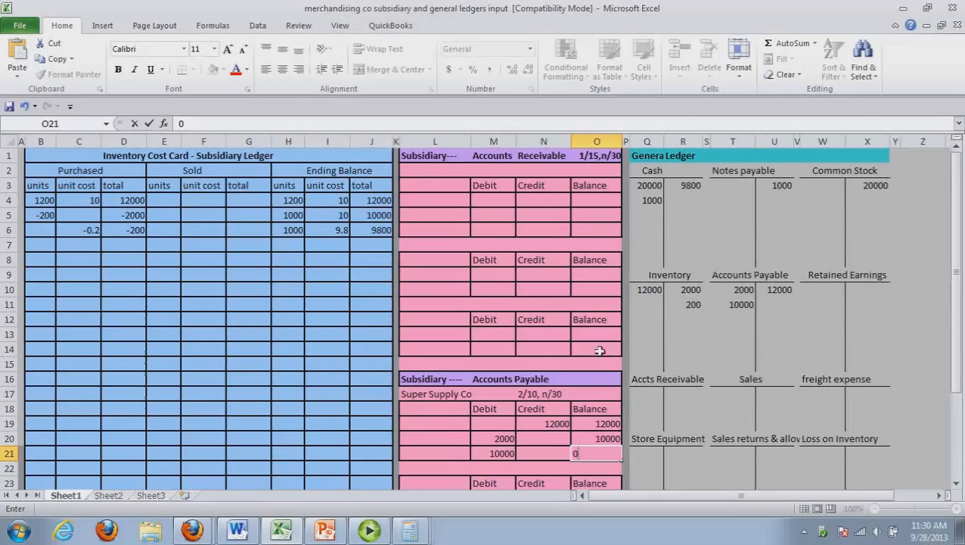
{"action": "left_click", "coordinate": [653, 397]}
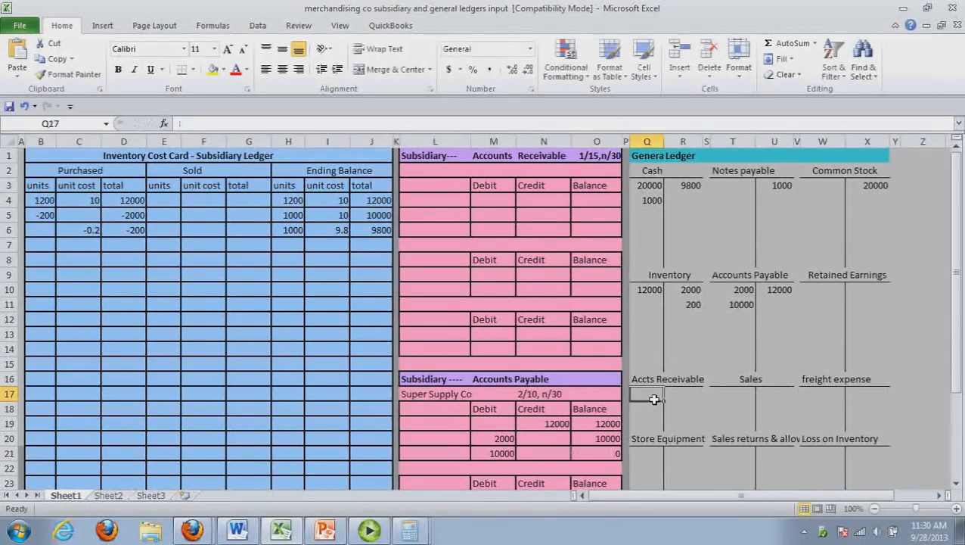
{"action": "type", "text": "2200"}
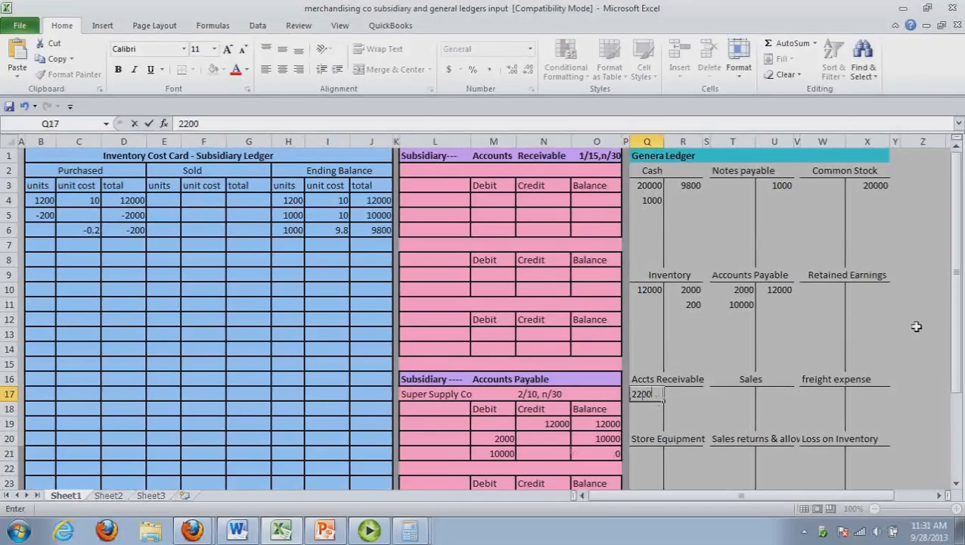
{"action": "left_click", "coordinate": [775, 395]}
{"action": "type", "text": "2200"}
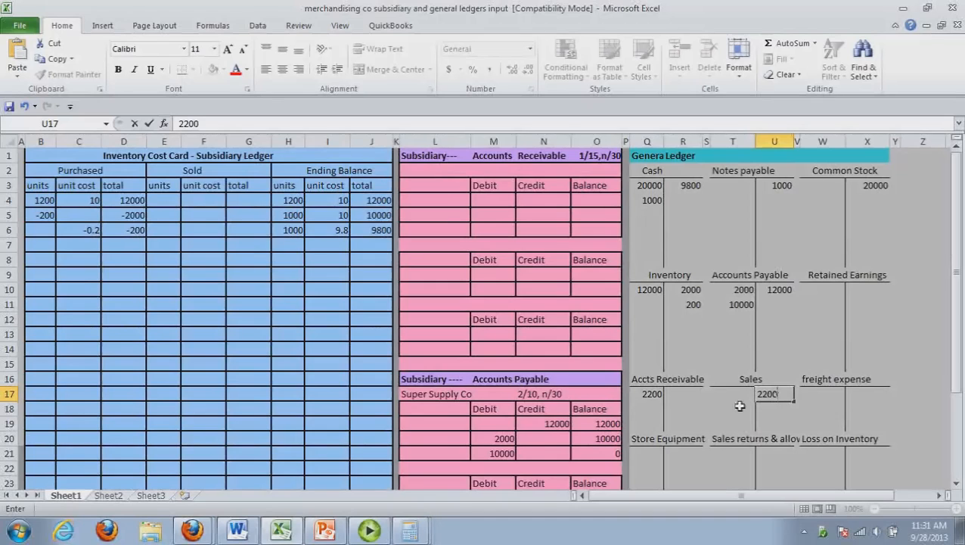
Post 1078 as a credit to the Inventory account and 1078 as a debit to Cost of goods sold in the general ledger
{"action": "left_click", "coordinate": [693, 321]}
{"action": "type", "text": "1078"}
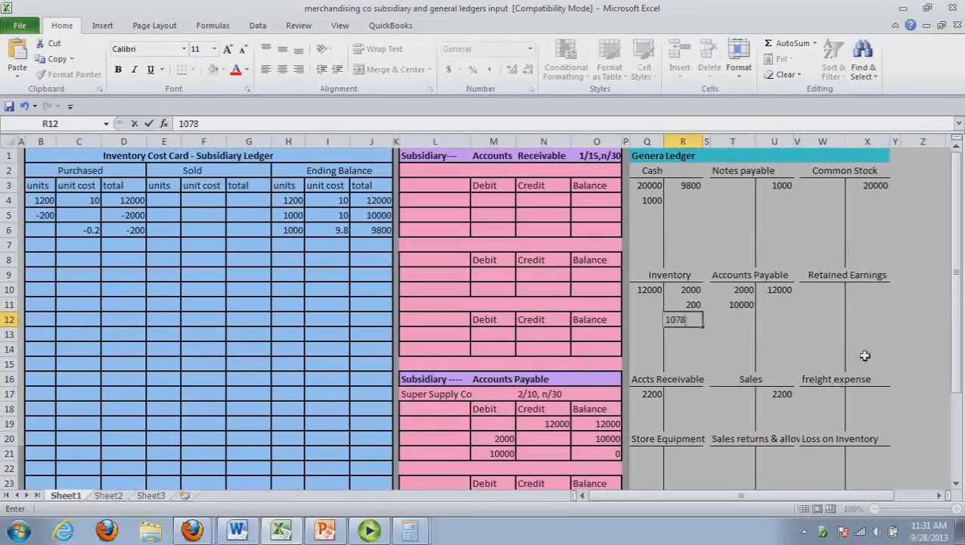
{"action": "left_click_drag", "start_coordinate": [958, 227], "coordinate": [960, 352]}
{"action": "left_click", "coordinate": [749, 471]}
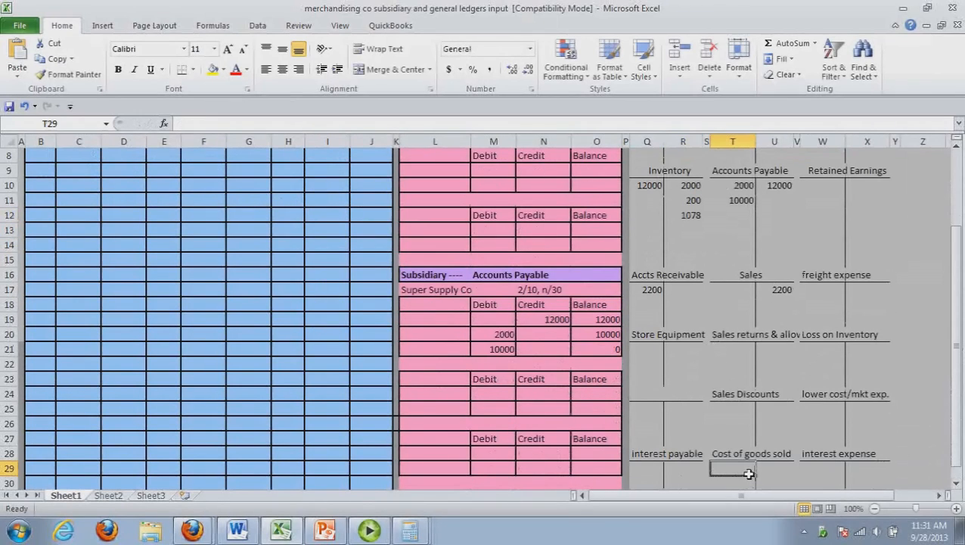
{"action": "type", "text": "1078"}
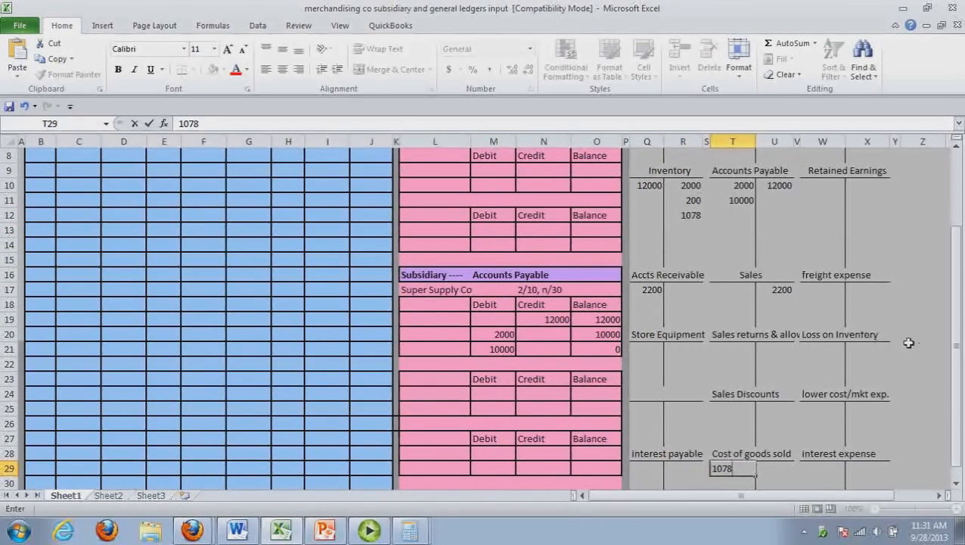
Record the sale in row 7 of the inventory cost card's Sold section: 110 units, unit cost 9.80, total 1078
{"action": "left_click_drag", "start_coordinate": [956, 361], "coordinate": [955, 266]}
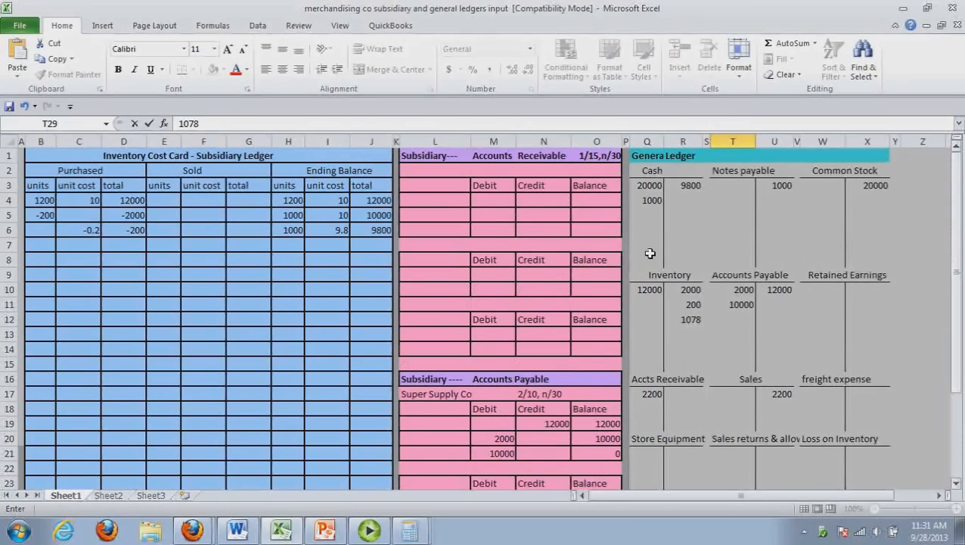
{"action": "left_click", "coordinate": [171, 247]}
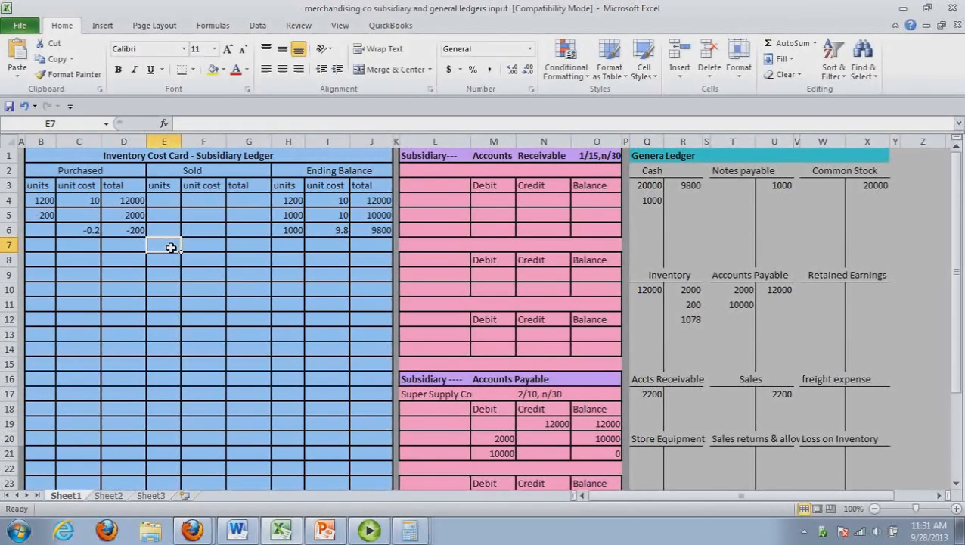
{"action": "type", "text": "110"}
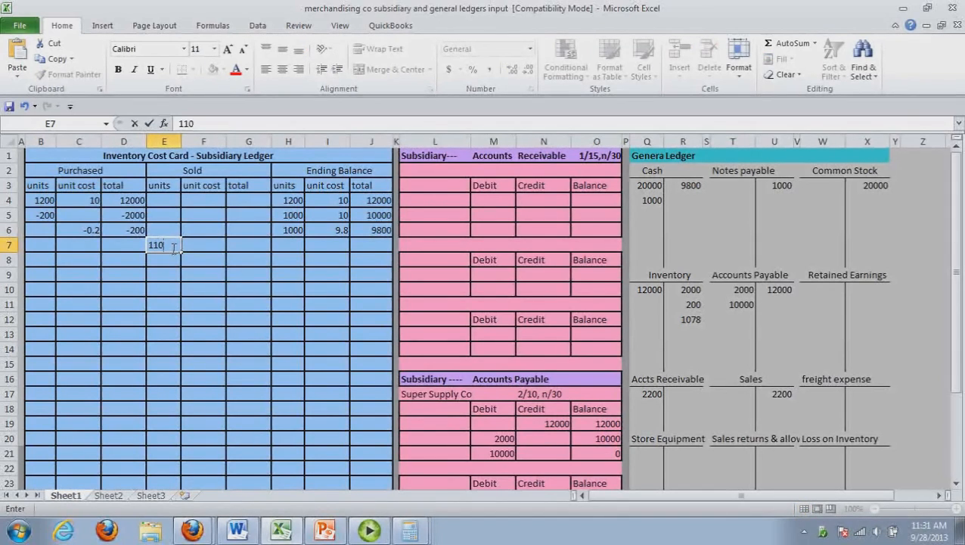
{"action": "left_click", "coordinate": [198, 246]}
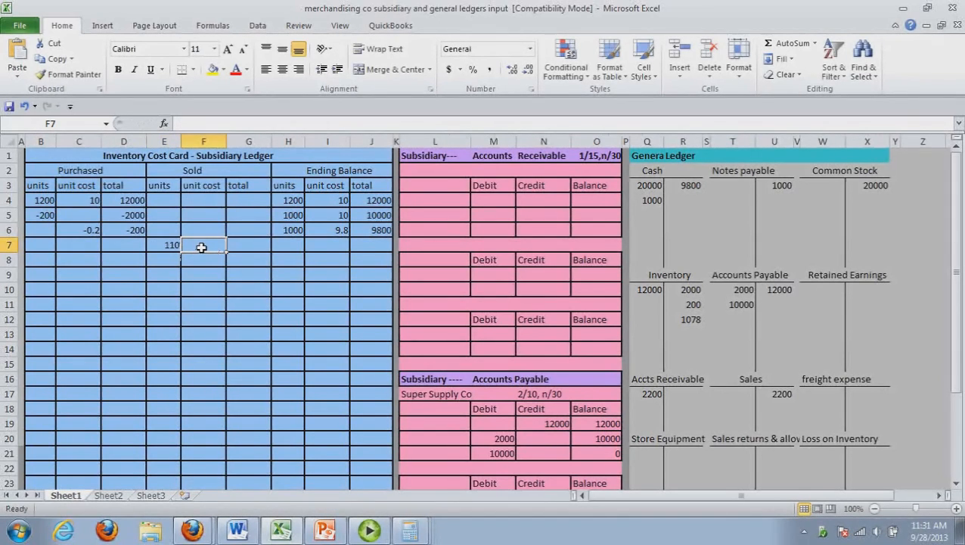
{"action": "type", "text": "9.80"}
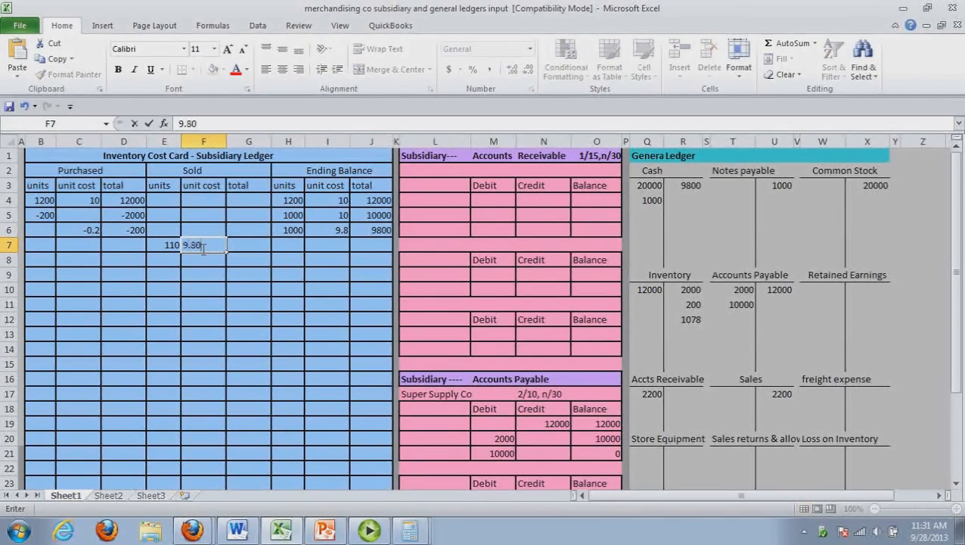
{"action": "left_click", "coordinate": [256, 248]}
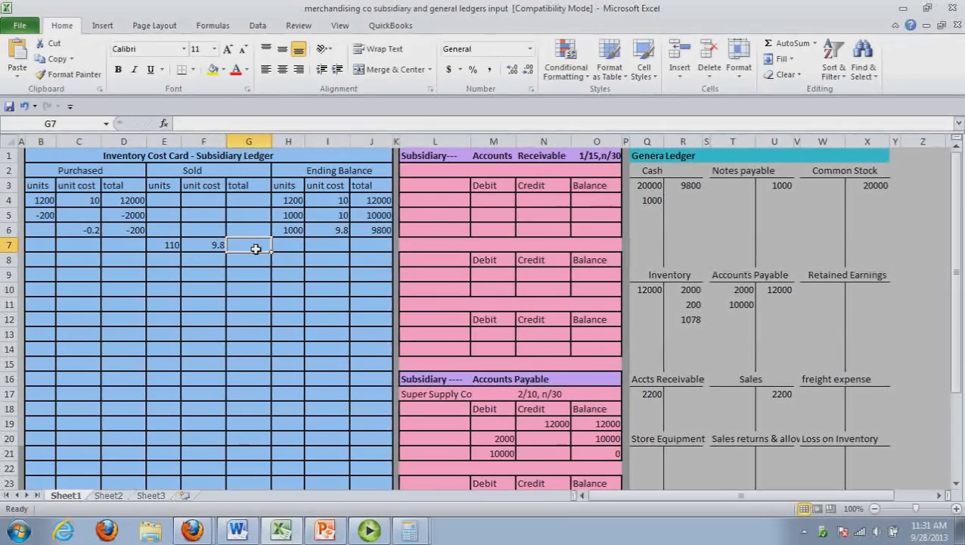
{"action": "type", "text": "1078"}
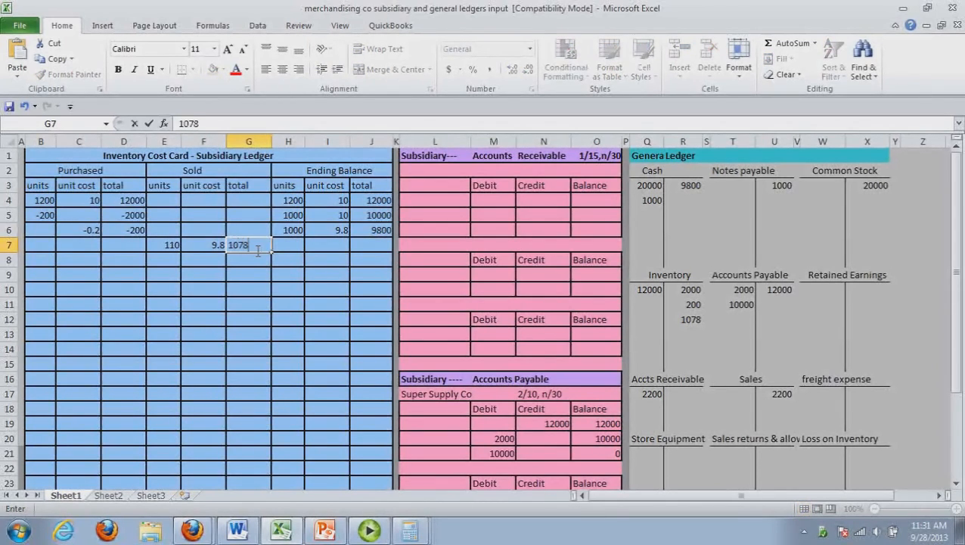
Subtract 110 from 1000 in Calculator and enter 890 as the Ending Balance units in row 7 of the Excel inventory cost card
{"action": "left_click", "coordinate": [290, 250]}
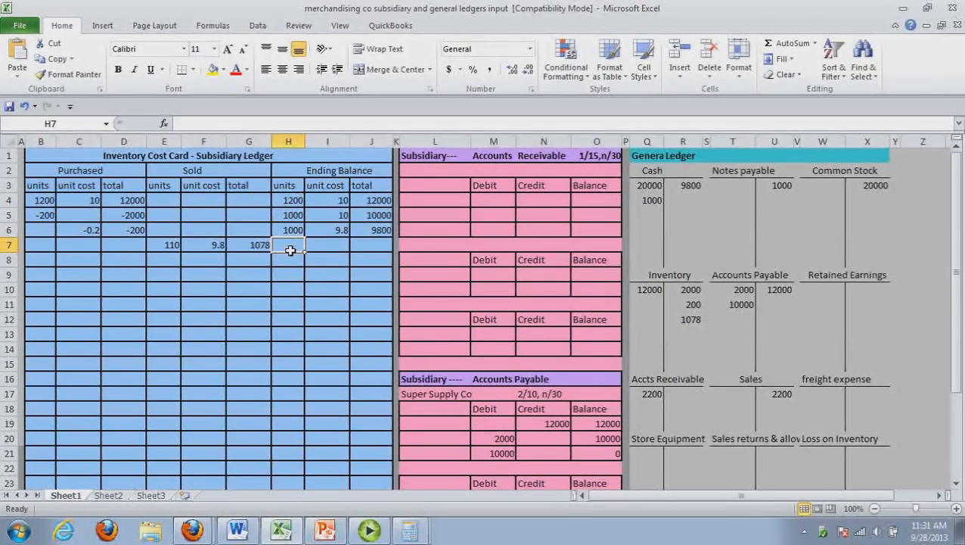
{"action": "key", "text": "alt+Tab"}
{"action": "type", "text": "1000"}
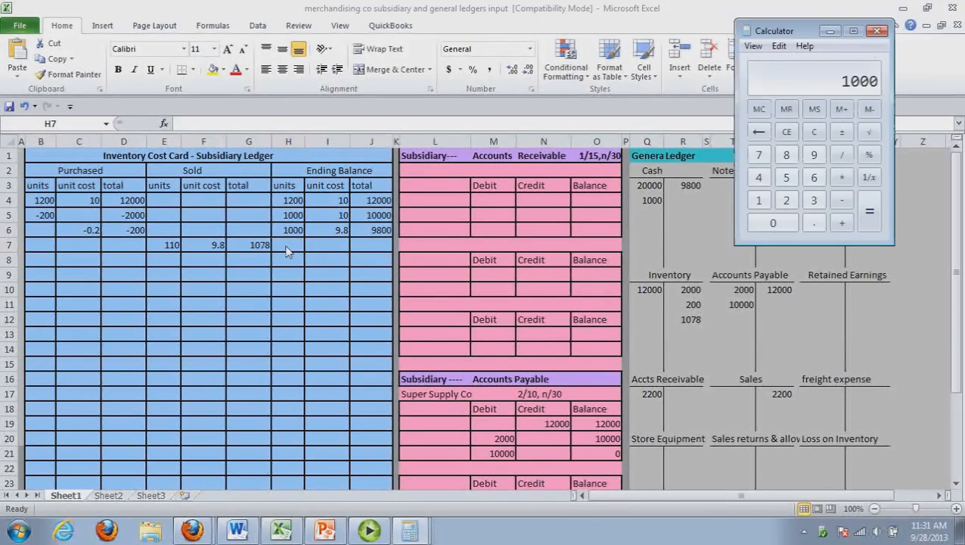
{"action": "key", "text": "minus"}
{"action": "type", "text": "110"}
{"action": "key", "text": "Return"}
{"action": "left_click", "coordinate": [290, 248]}
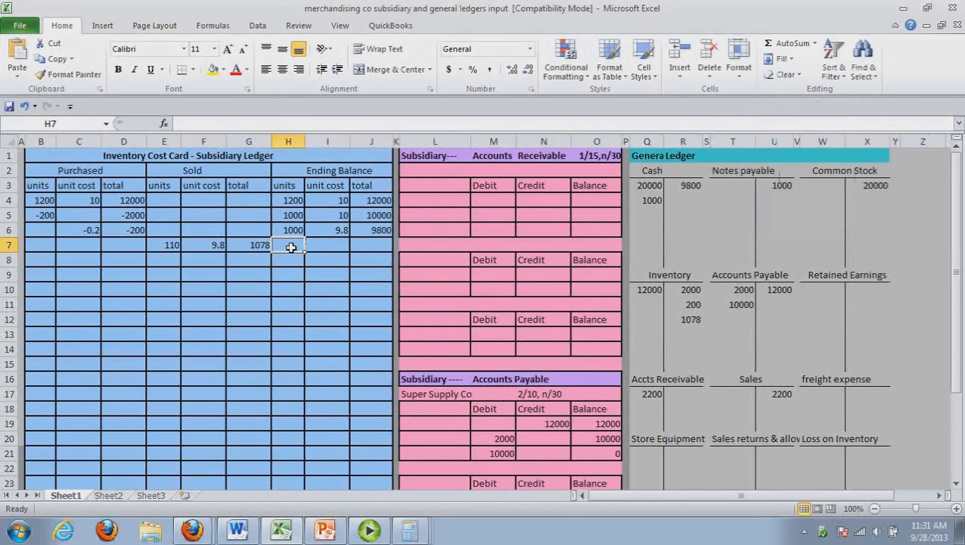
{"action": "type", "text": "890"}
Complete row 7's Ending Balance with unit cost 9.80 and total 8722, multiplying 890 by 9.80 in Calculator
{"action": "left_click", "coordinate": [336, 248]}
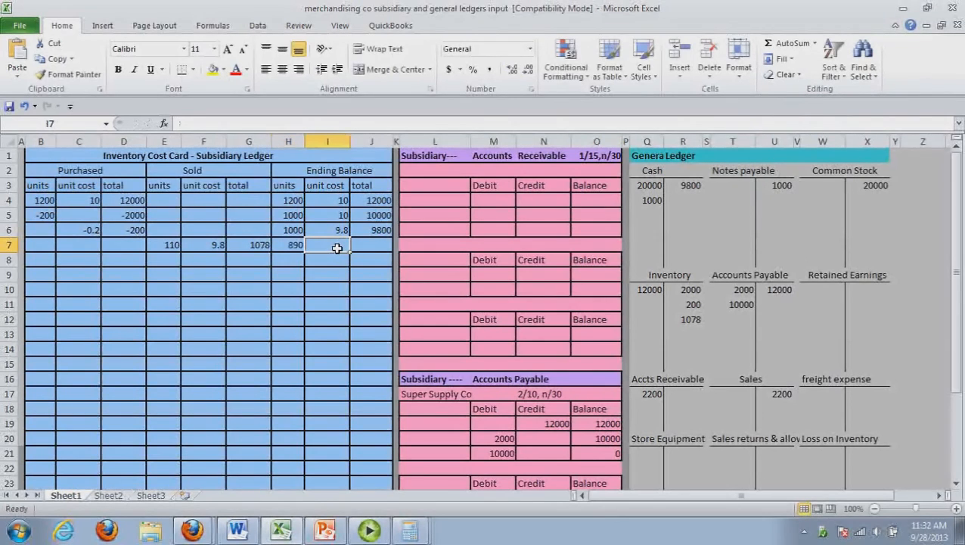
{"action": "type", "text": "9.80"}
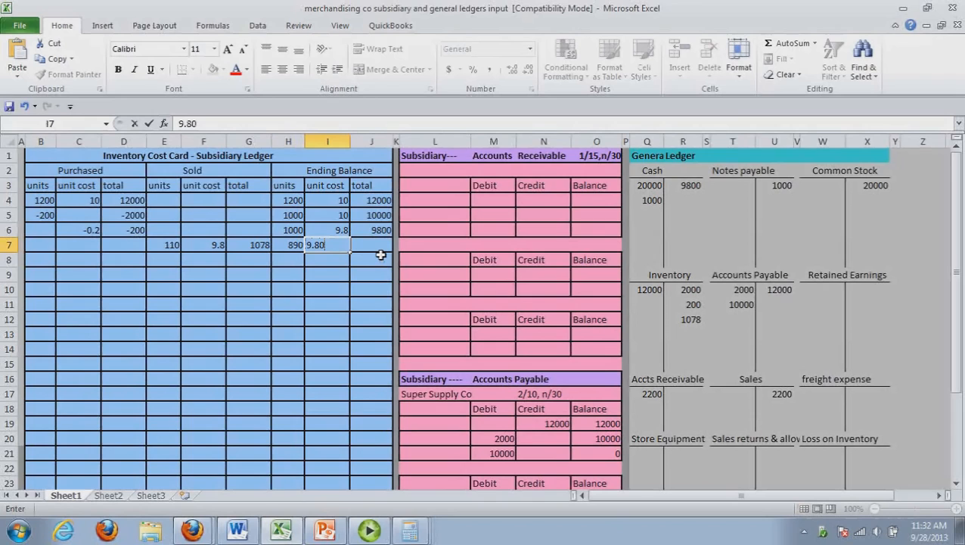
{"action": "left_click", "coordinate": [376, 251]}
{"action": "key", "text": "alt+Tab"}
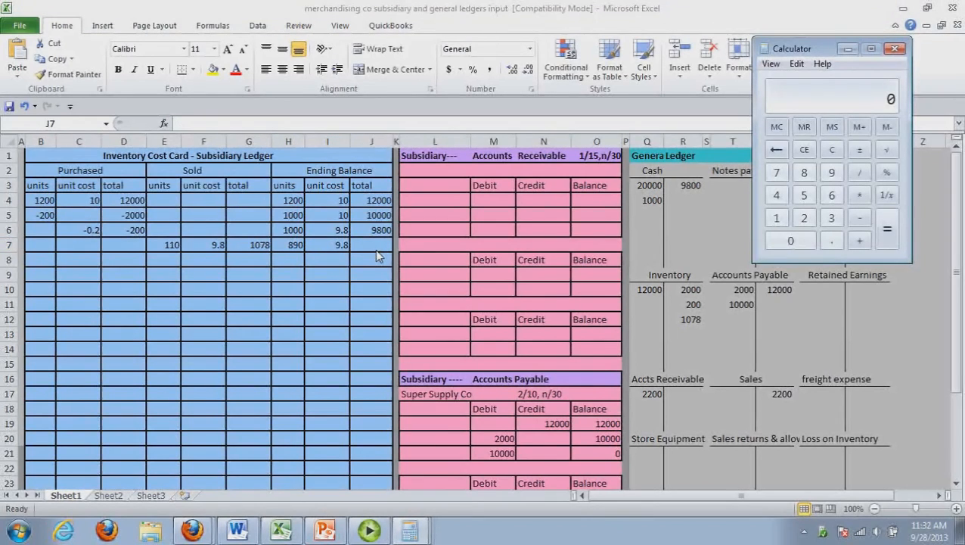
{"action": "type", "text": "890"}
{"action": "key", "text": "asterisk"}
{"action": "type", "text": "9.80"}
{"action": "key", "text": "Return"}
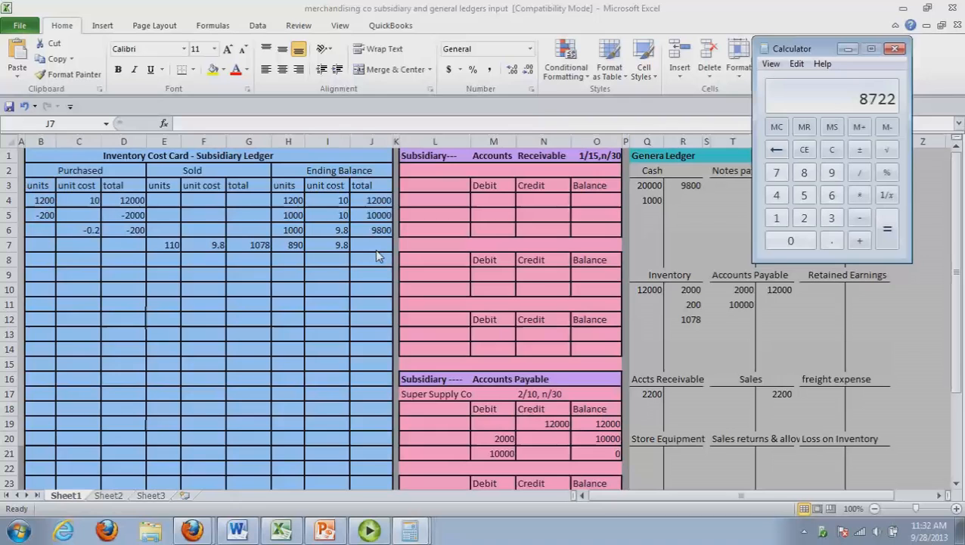
{"action": "left_click", "coordinate": [374, 249]}
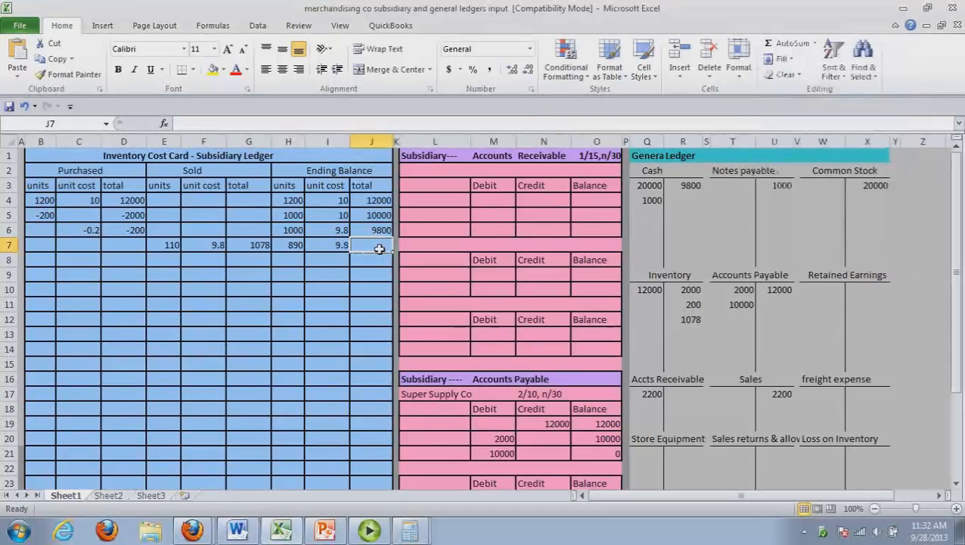
{"action": "type", "text": "8722"}
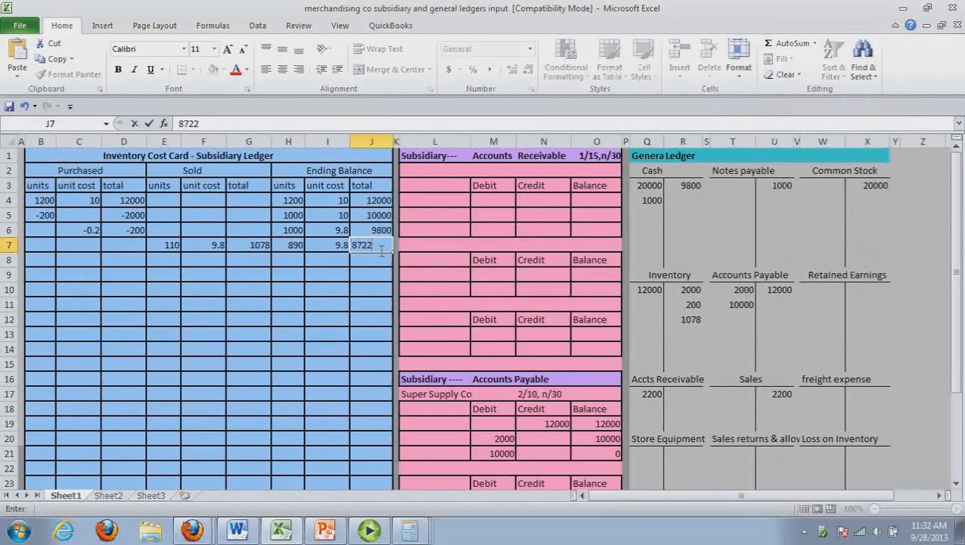
{"action": "left_click", "coordinate": [381, 289]}
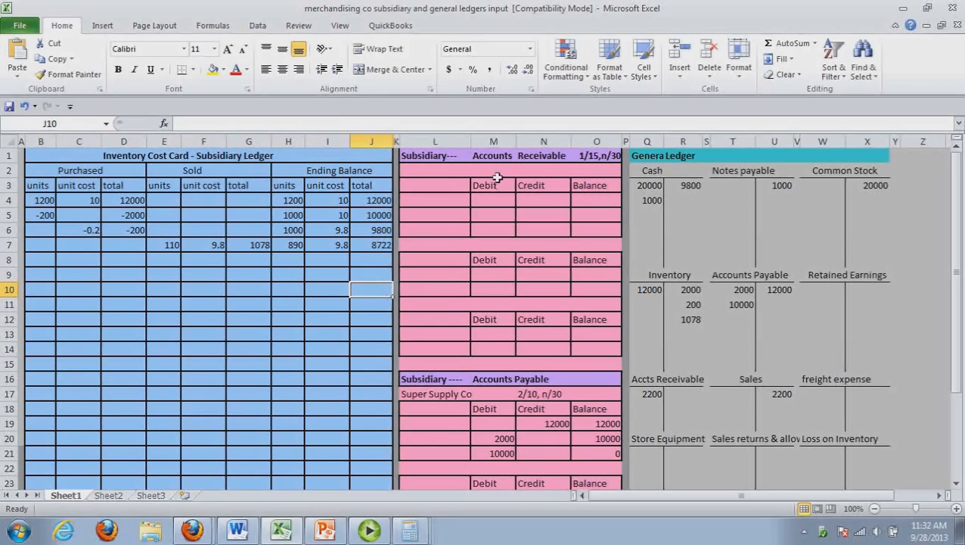
Look up the customer in Word's transaction 6 and enter the full name above the first Accounts Receivable subsidiary account in Excel
{"action": "left_click", "coordinate": [455, 175]}
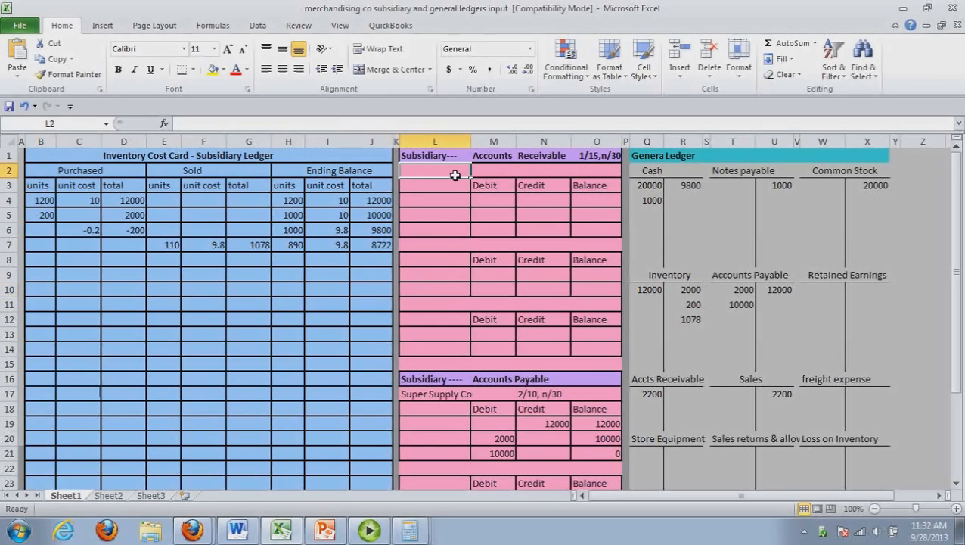
{"action": "left_click", "coordinate": [239, 532]}
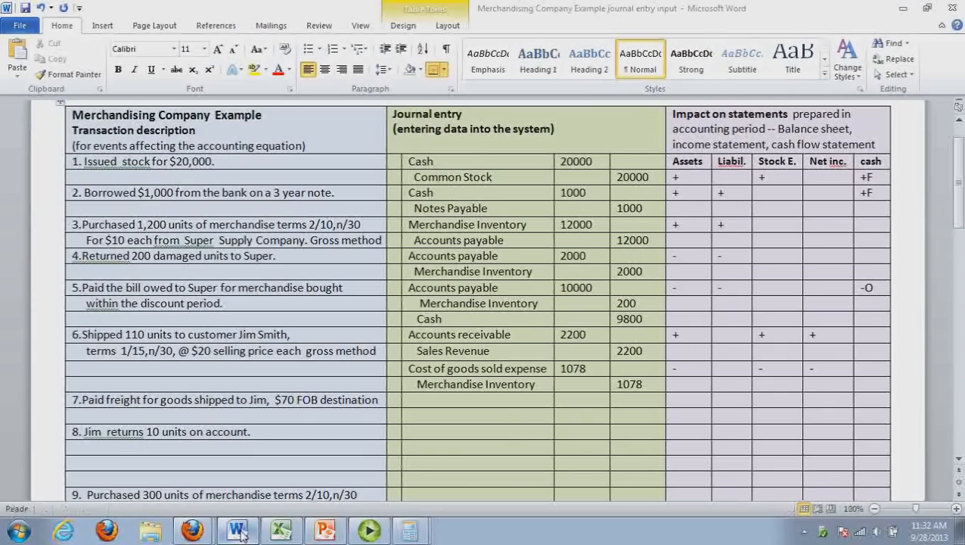
{"action": "left_click", "coordinate": [281, 530]}
{"action": "type", "text": "Jim S,m"}
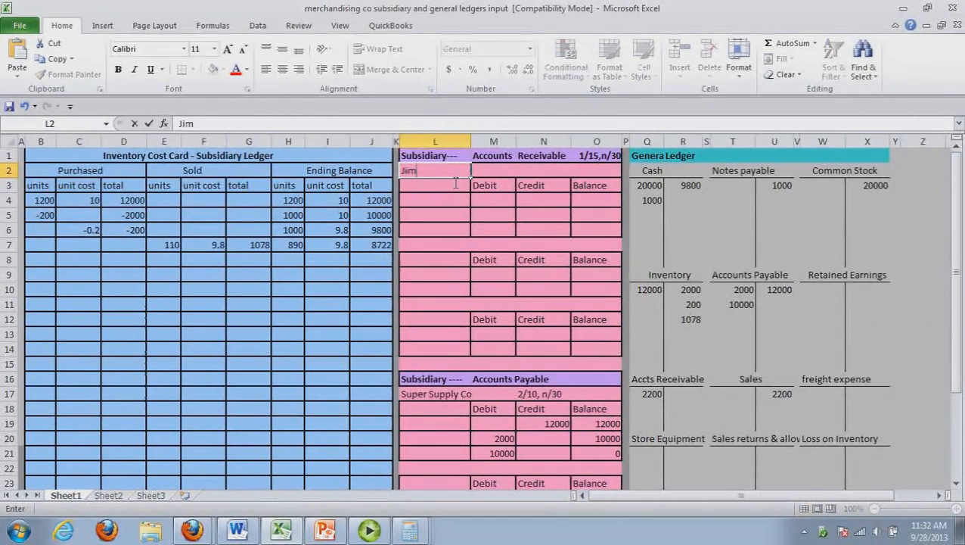
{"action": "key", "text": "BackSpace"}
{"action": "key", "text": "BackSpace"}
{"action": "type", "text": "mith"}
{"action": "key", "text": "Tab"}
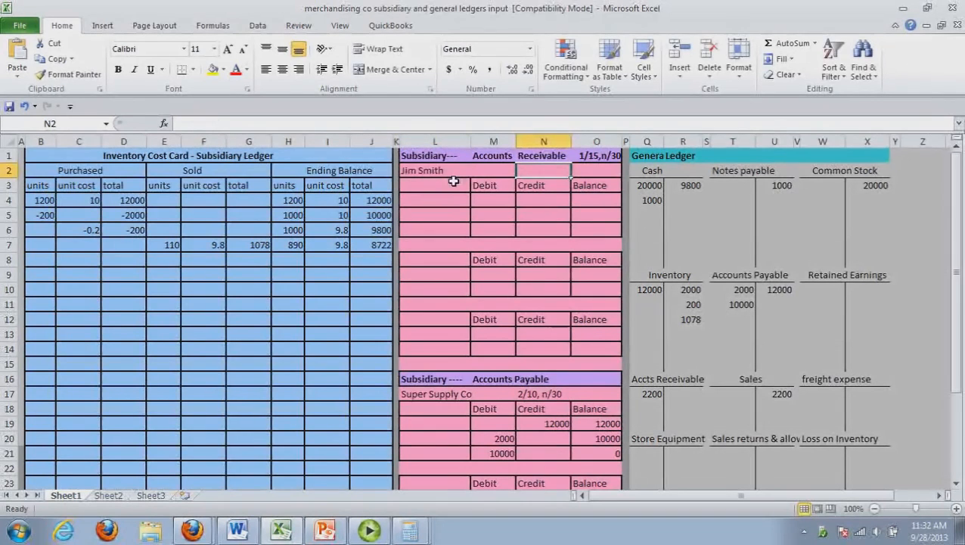
{"action": "left_click", "coordinate": [611, 161]}
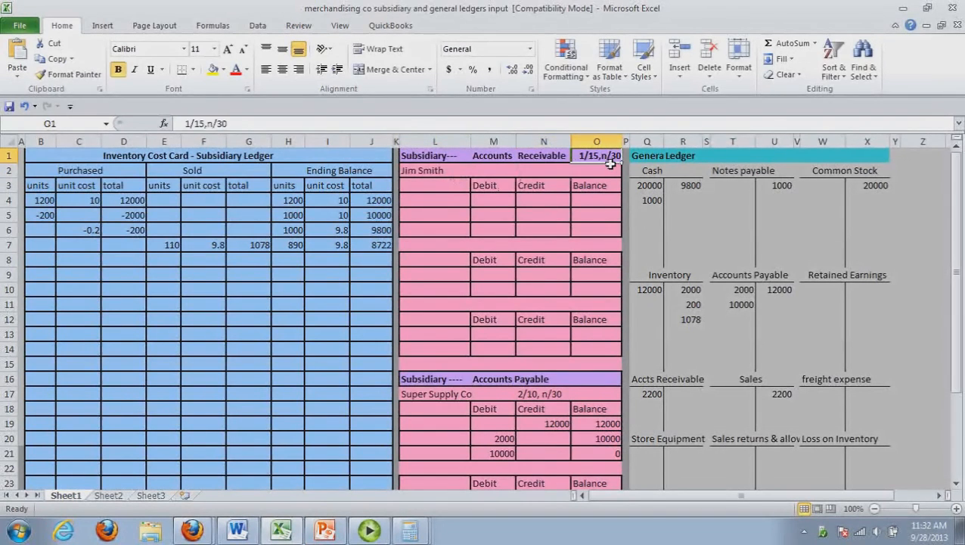
Post 2200 as a debit with a balance of 2200 in the first line of the customer's Accounts Receivable subsidiary account
{"action": "left_click", "coordinate": [497, 205]}
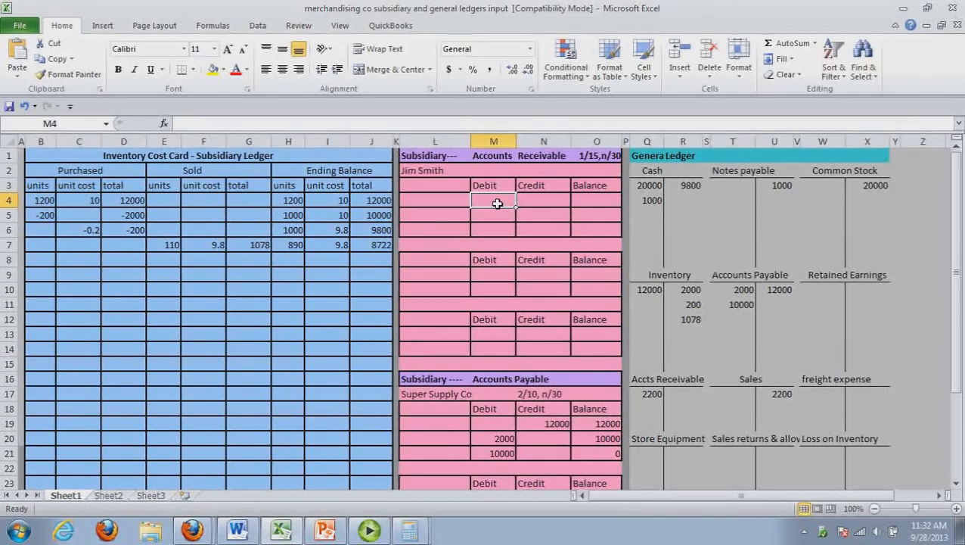
{"action": "type", "text": "22"}
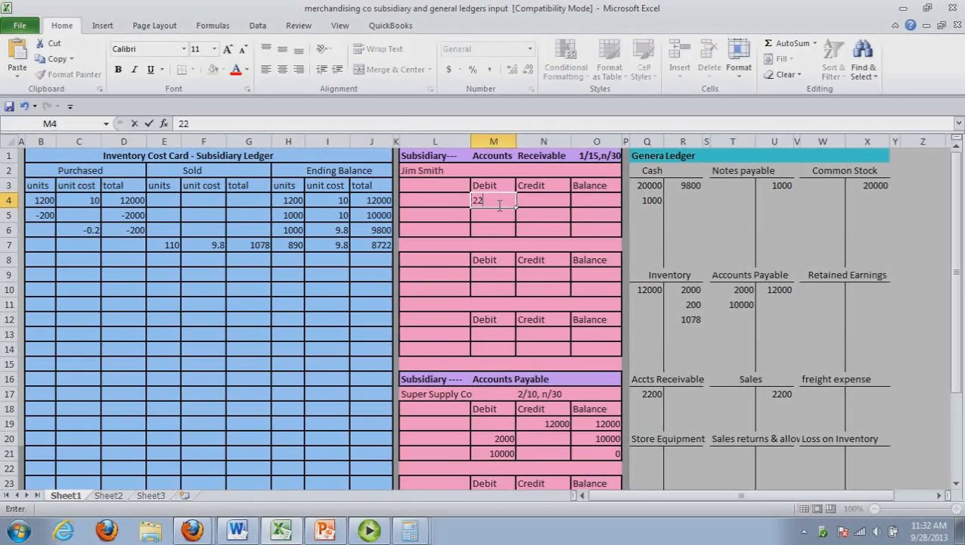
{"action": "type", "text": "00"}
{"action": "left_click", "coordinate": [595, 208]}
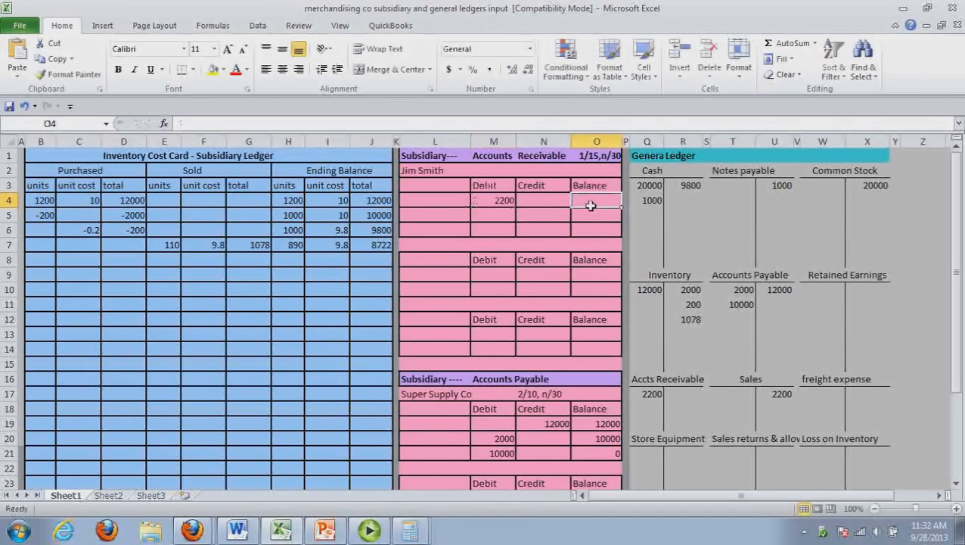
{"action": "type", "text": "2200"}
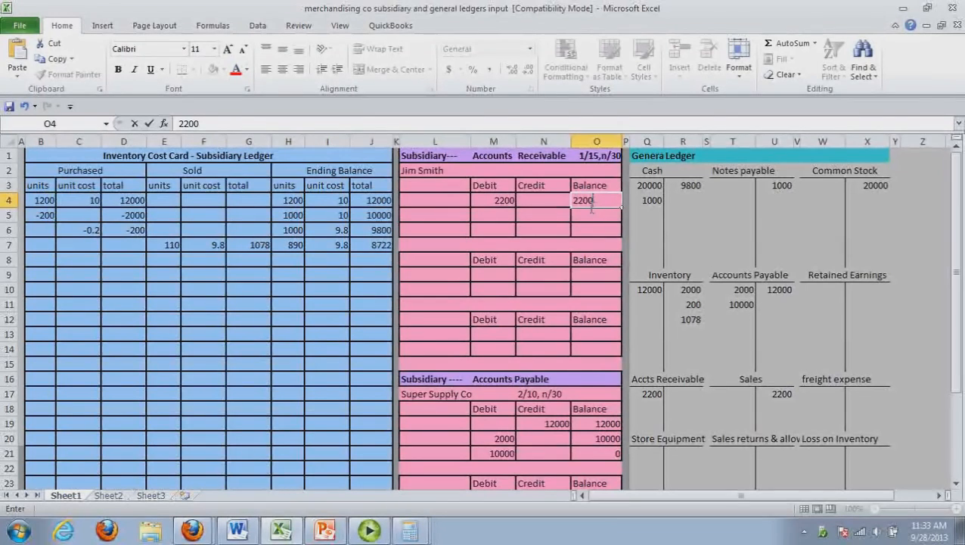
Switch to the Word journal and record Freight expense as a 70 debit for transaction 7
{"action": "left_click", "coordinate": [239, 532]}
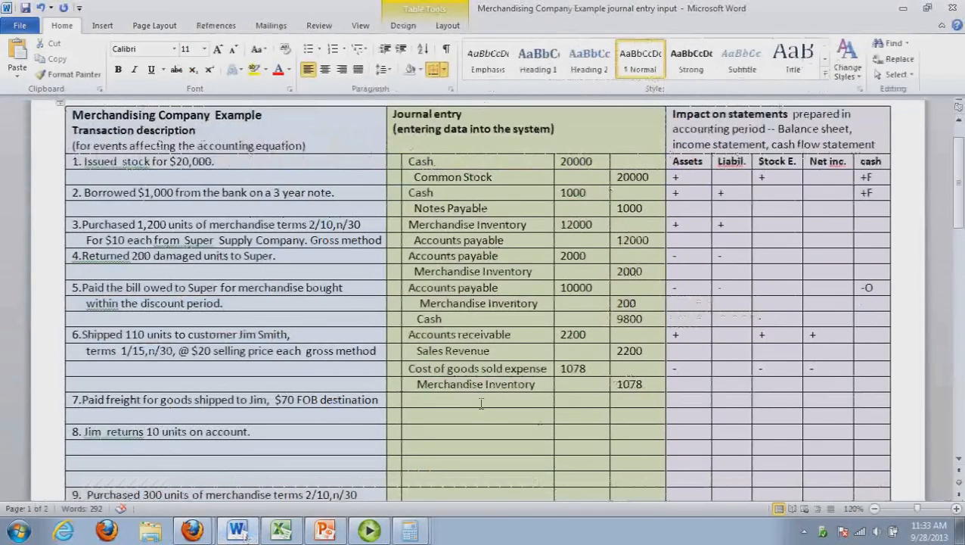
{"action": "left_click", "coordinate": [473, 405]}
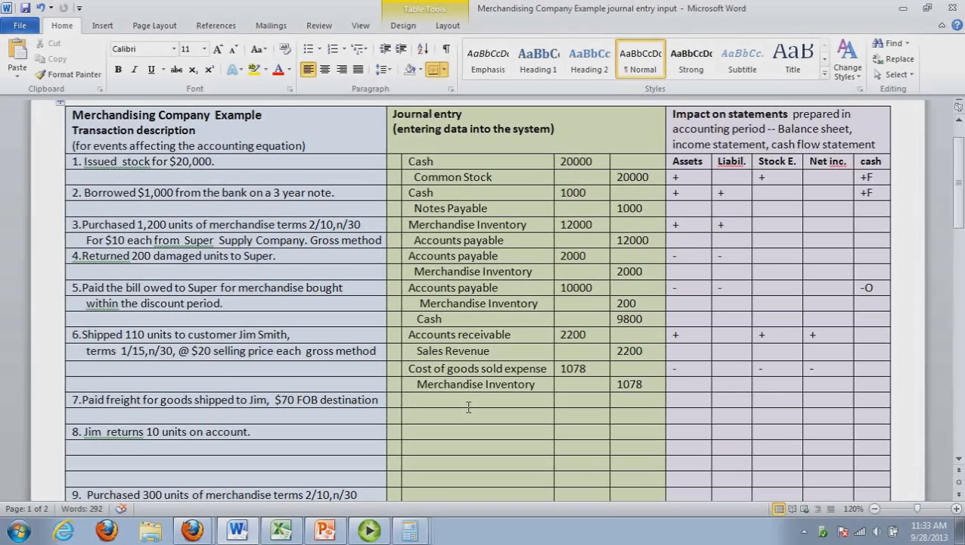
{"action": "left_click", "coordinate": [469, 407]}
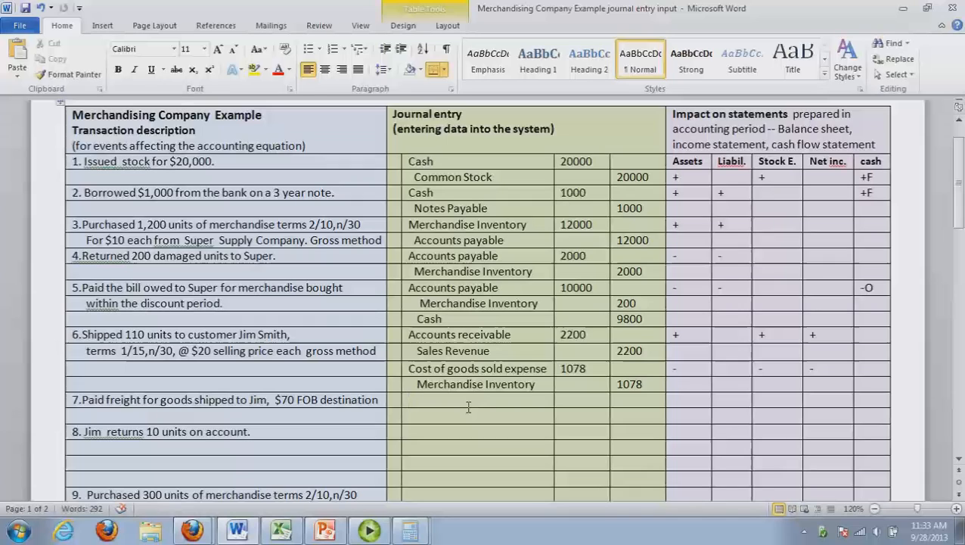
{"action": "type", "text": "Freight expn expe"}
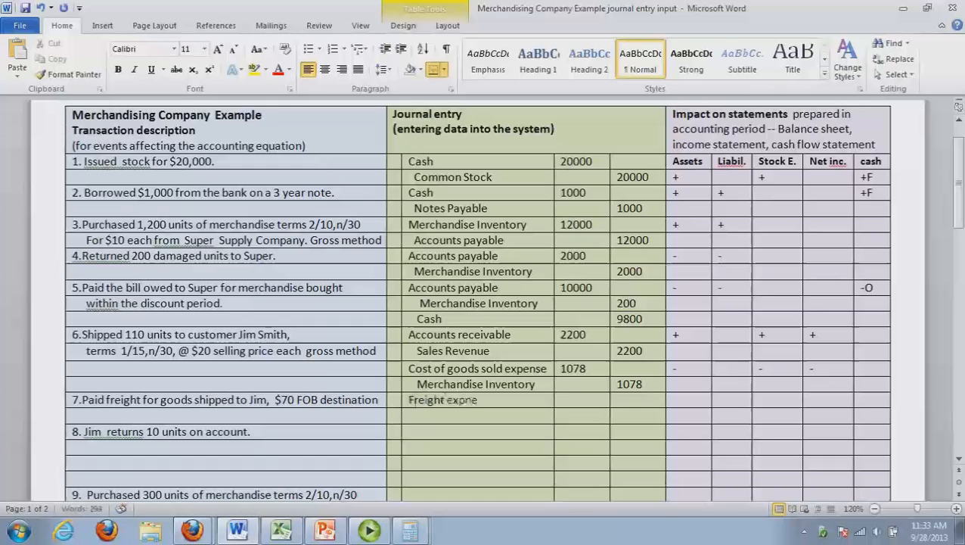
{"action": "type", "text": "nse"}
{"action": "key", "text": "Tab"}
{"action": "type", "text": "70"}
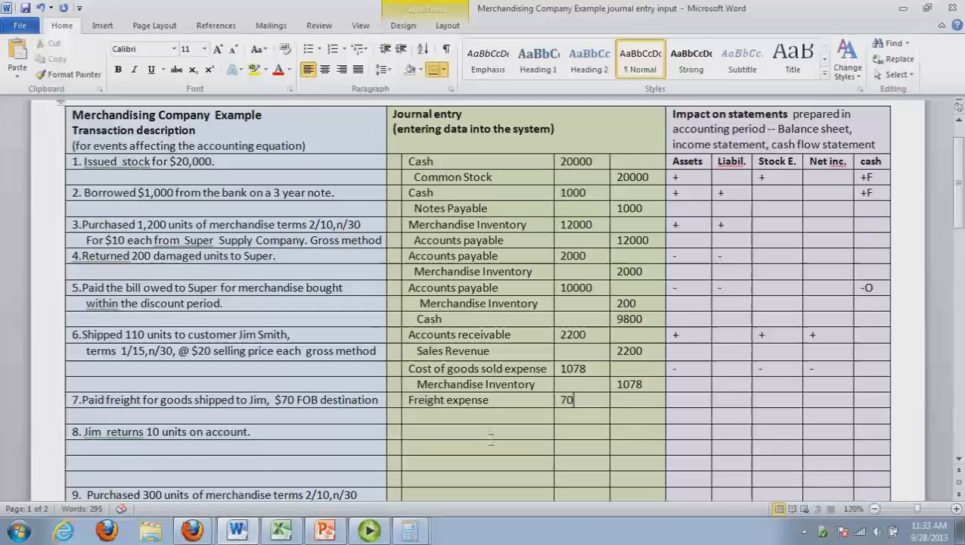
Record Cash as a 70 credit on the second journal line of transaction 7
{"action": "left_click", "coordinate": [476, 416]}
{"action": "type", "text": "cash"}
{"action": "key", "text": "Tab"}
{"action": "key", "text": "Tab"}
{"action": "type", "text": "70"}
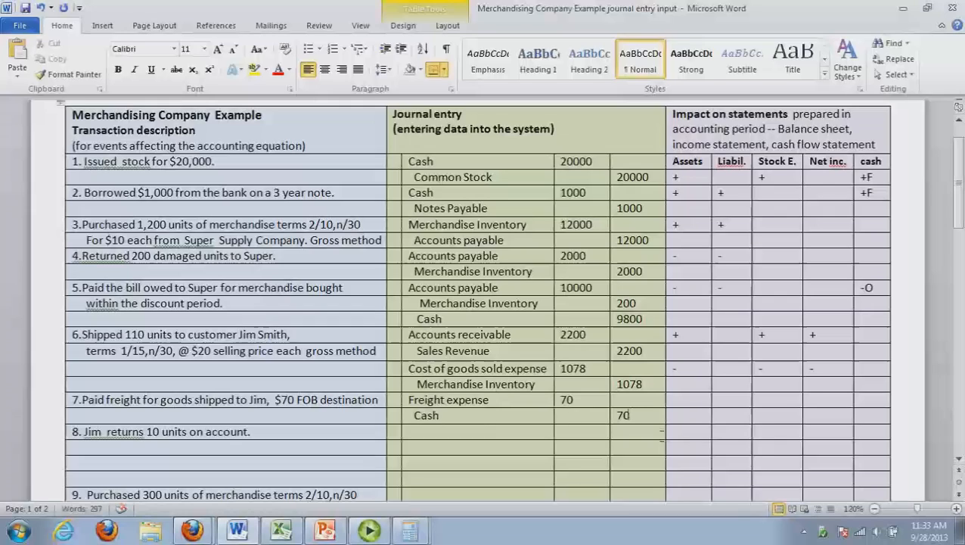
Mark the freight payment's statement impact with - under Assets, Stock E. and Net inc., and -O under cash
{"action": "left_click", "coordinate": [688, 405]}
{"action": "type", "text": "-"}
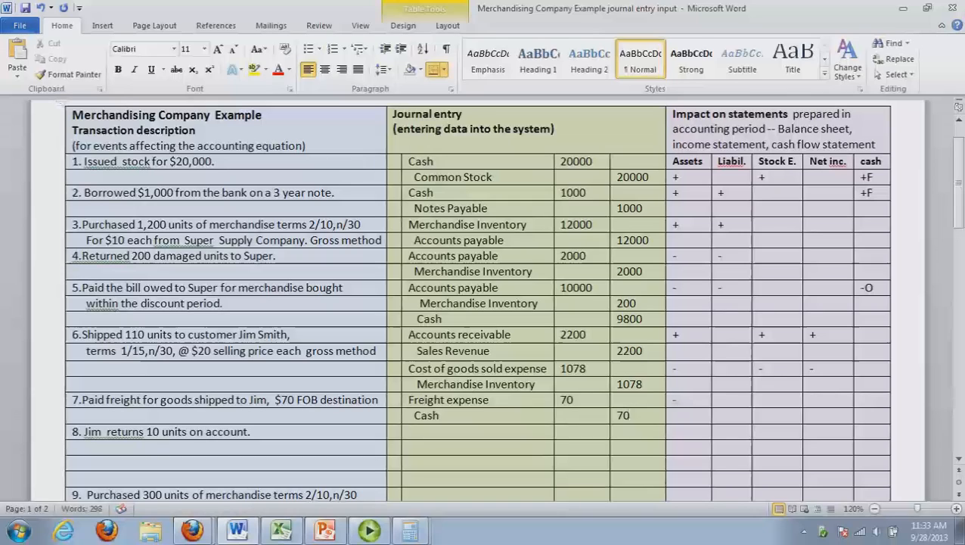
{"action": "left_click", "coordinate": [768, 401]}
{"action": "type", "text": "-"}
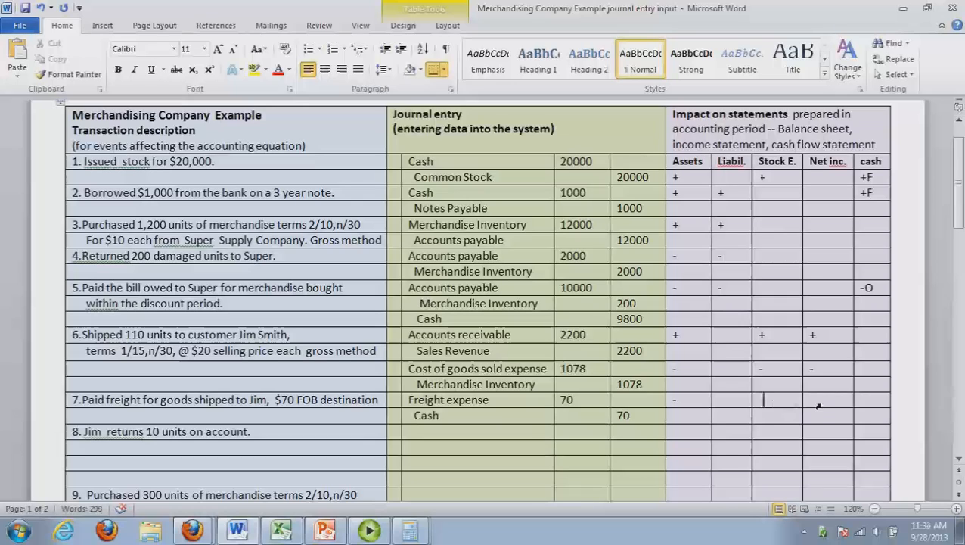
{"action": "left_click", "coordinate": [819, 403]}
{"action": "type", "text": "-"}
{"action": "left_click", "coordinate": [871, 402]}
{"action": "type", "text": "-"}
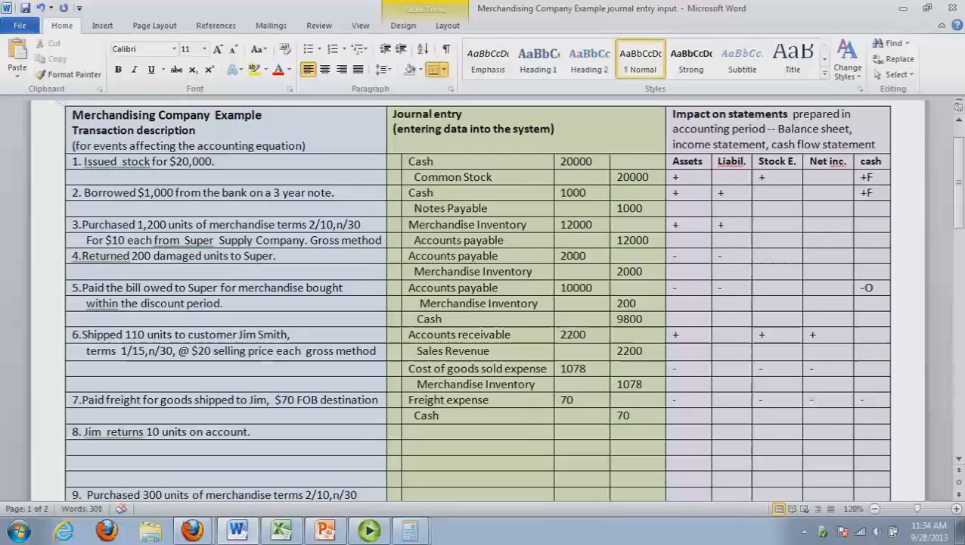
{"action": "type", "text": "O"}
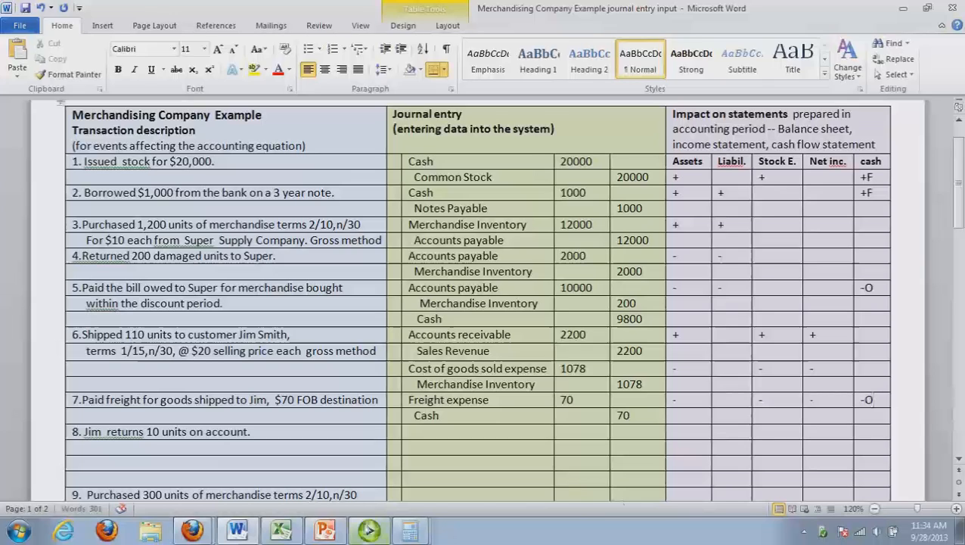
Switch to the Excel ledgers and post 70 as a credit to Cash and 70 as a debit to freight expense
{"action": "left_click", "coordinate": [289, 533]}
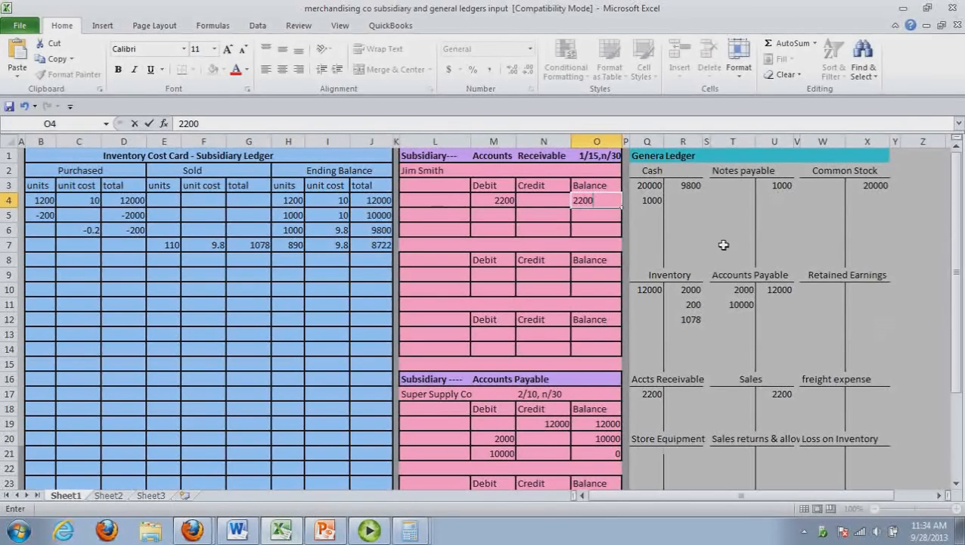
{"action": "left_click", "coordinate": [695, 200]}
{"action": "type", "text": "7"}
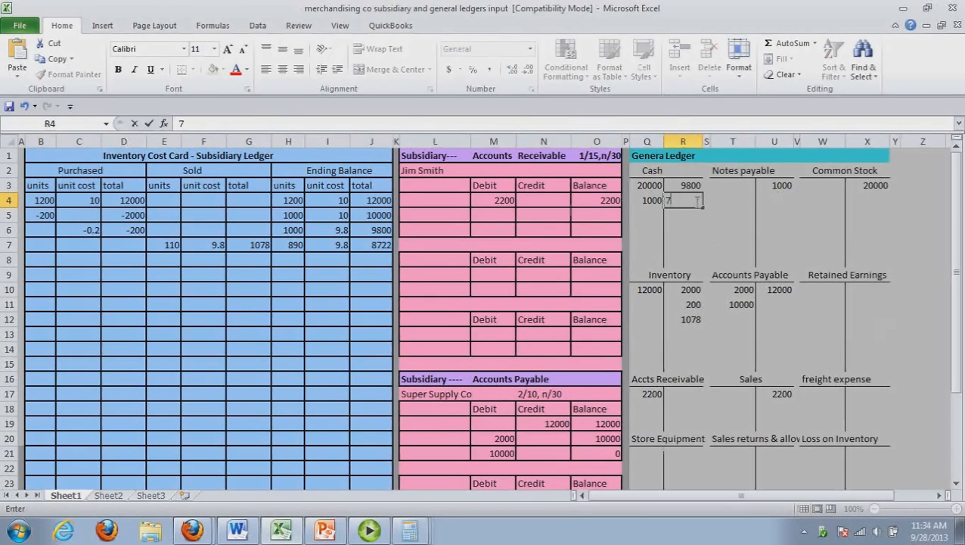
{"action": "type", "text": "0"}
{"action": "left_click_drag", "start_coordinate": [957, 332], "coordinate": [957, 363]}
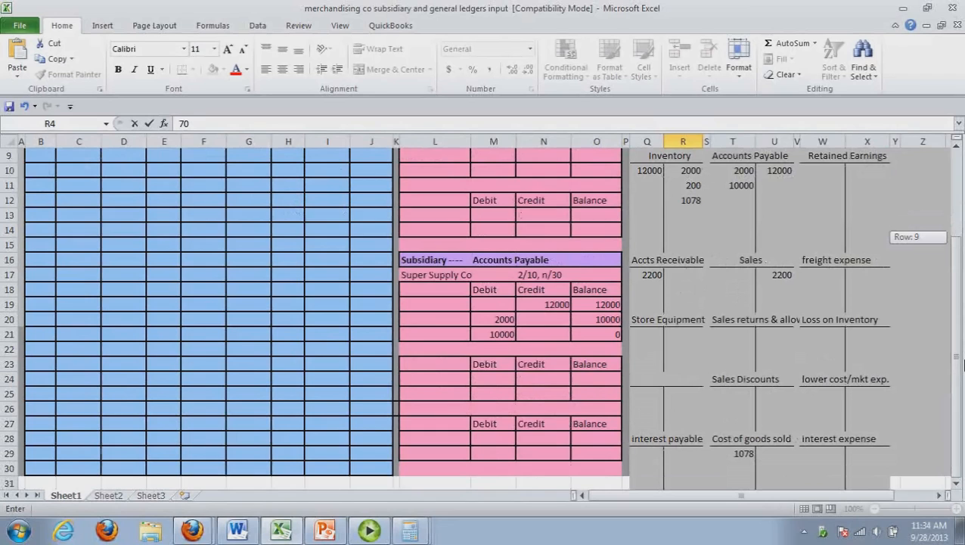
{"action": "left_click_drag", "start_coordinate": [962, 368], "coordinate": [962, 368]}
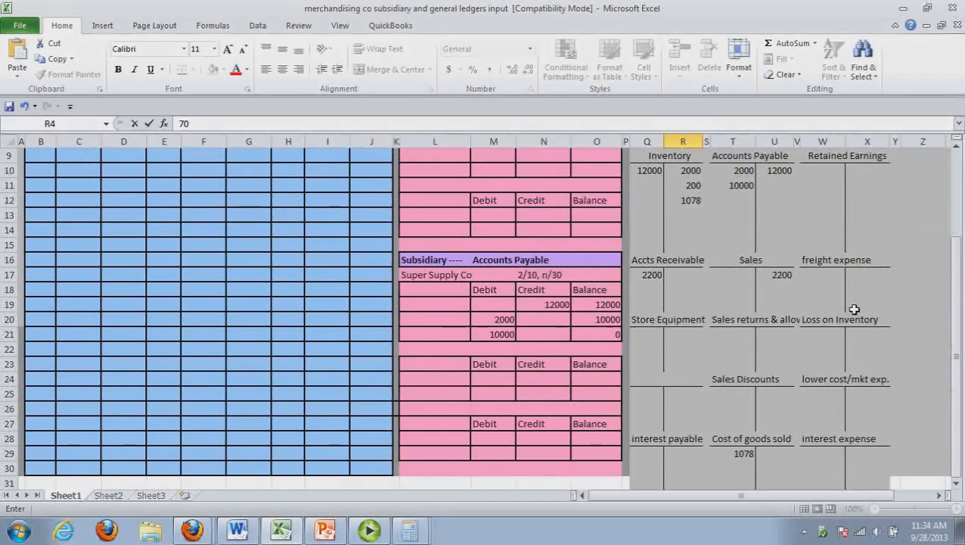
{"action": "left_click", "coordinate": [829, 276]}
{"action": "type", "text": "70"}
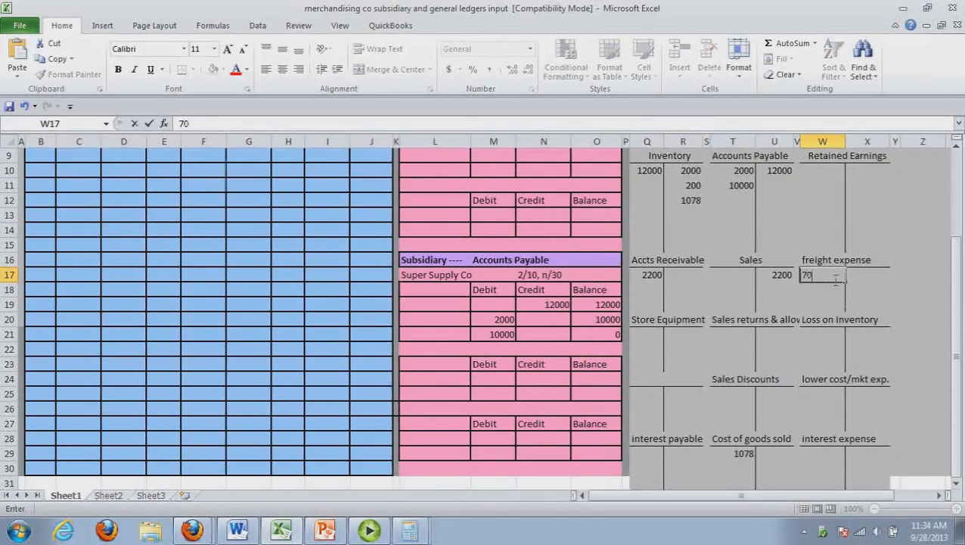
{"action": "left_click_drag", "start_coordinate": [959, 333], "coordinate": [962, 271]}
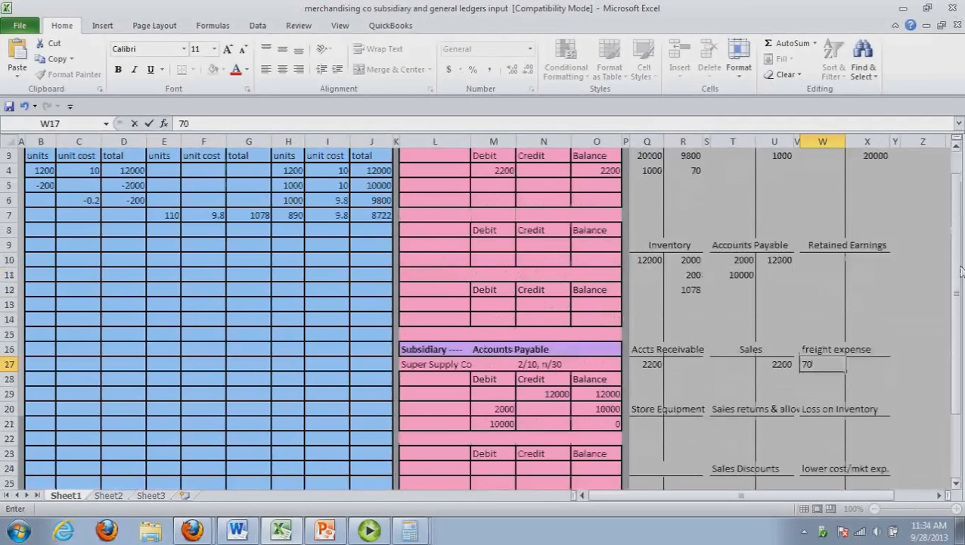
Switch to the Word journal and start the first journal entry line for transaction 8, the return of 10 units
{"action": "key", "text": "alt+Tab"}
{"action": "left_click_drag", "start_coordinate": [961, 218], "coordinate": [962, 236]}
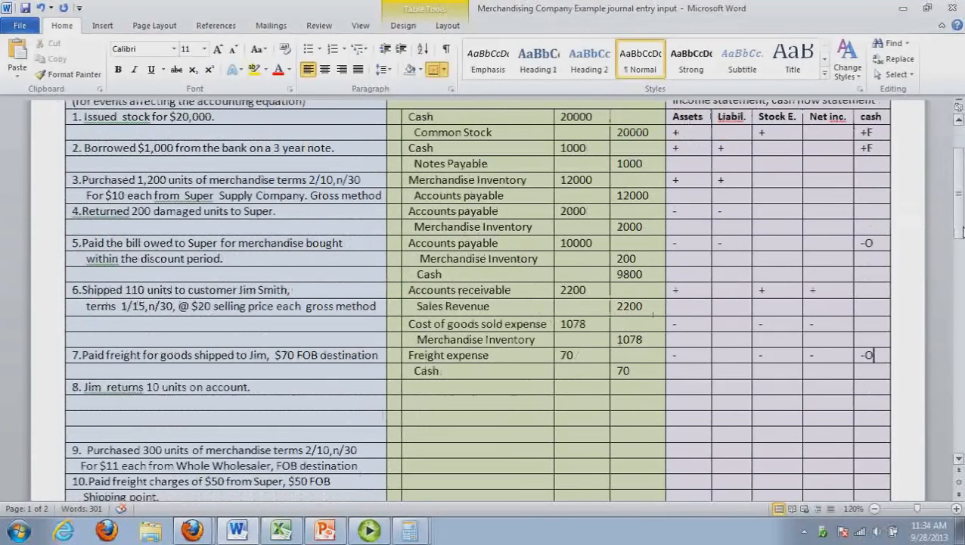
{"action": "left_click", "coordinate": [427, 391]}
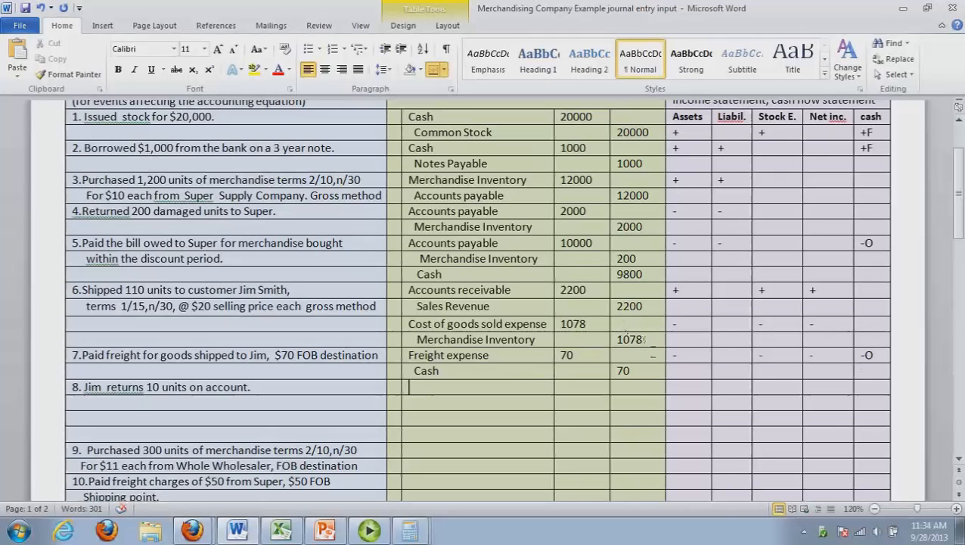
Enter Sales Returns & Allowances as the account on the first journal line of transaction 8
{"action": "left_click", "coordinate": [652, 344]}
{"action": "left_click_drag", "start_coordinate": [653, 344], "coordinate": [466, 291]}
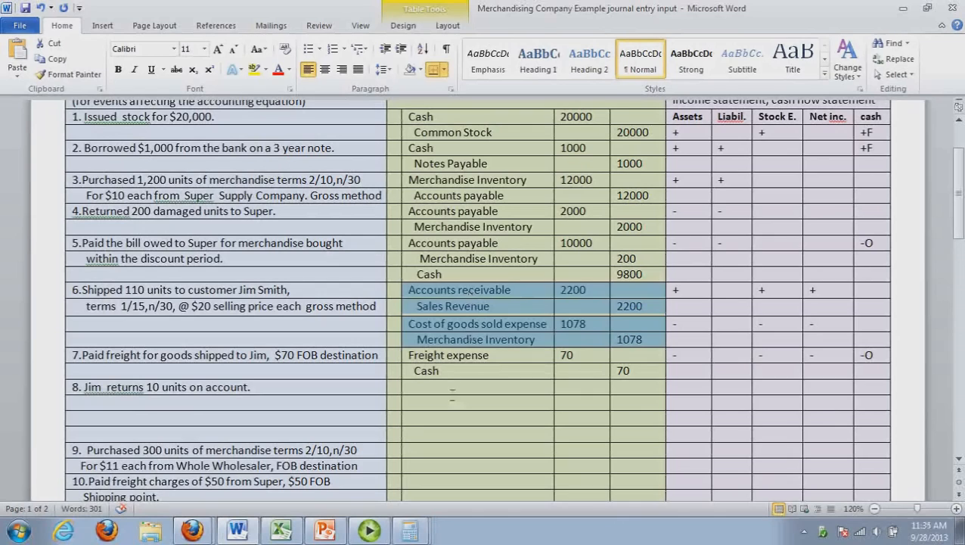
{"action": "left_click", "coordinate": [449, 389]}
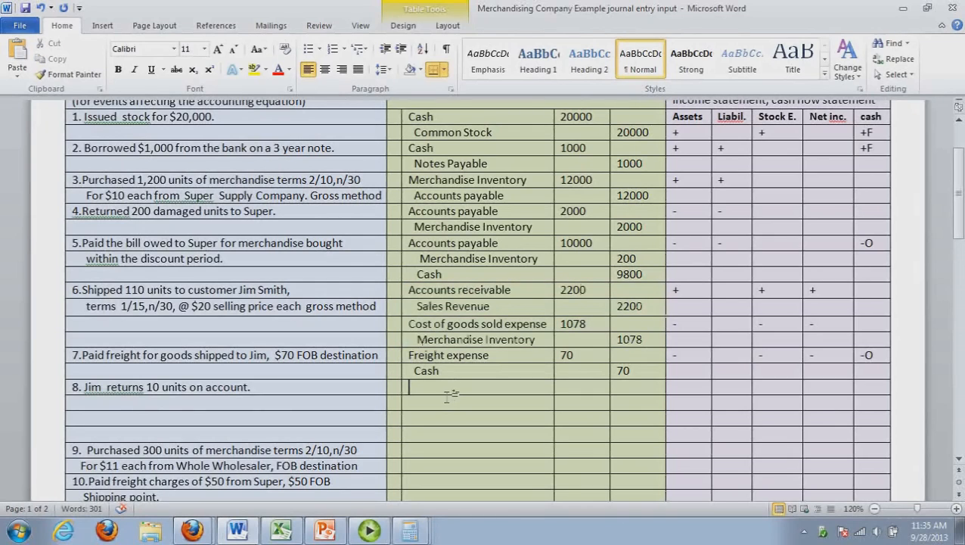
{"action": "type", "text": "Sales"}
{"action": "type", "text": "Ret"}
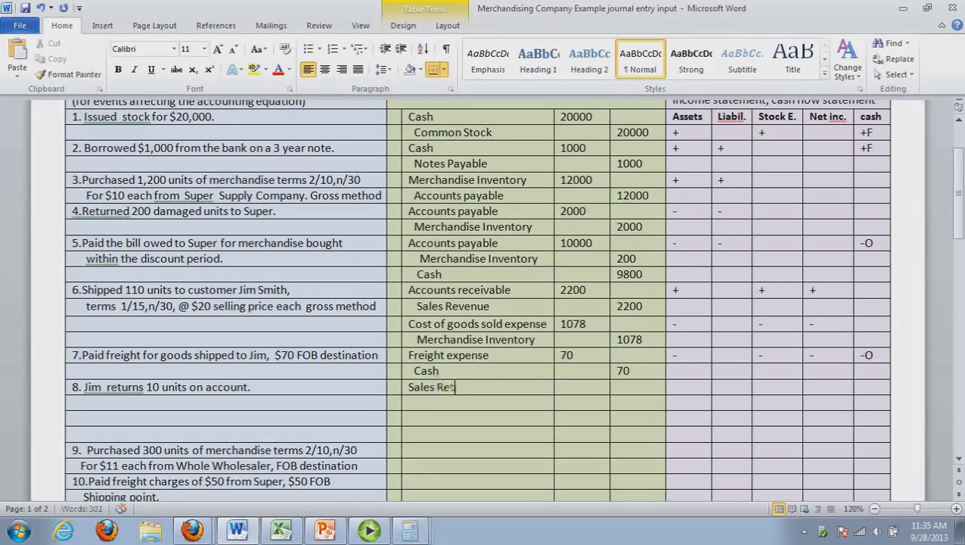
{"action": "type", "text": "urns &"}
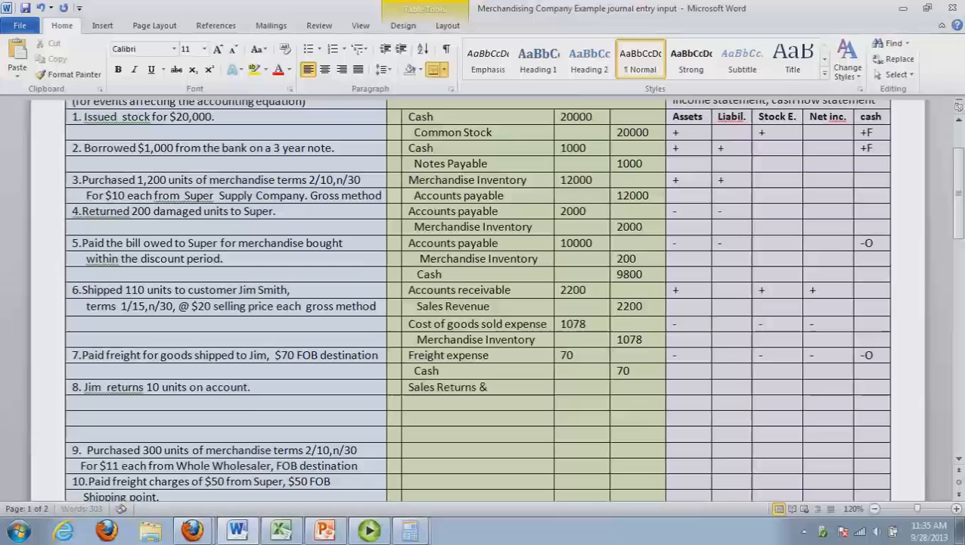
{"action": "type", "text": " Allowances"}
{"action": "left_click_drag", "start_coordinate": [529, 387], "coordinate": [574, 391]}
{"action": "left_click", "coordinate": [574, 390]}
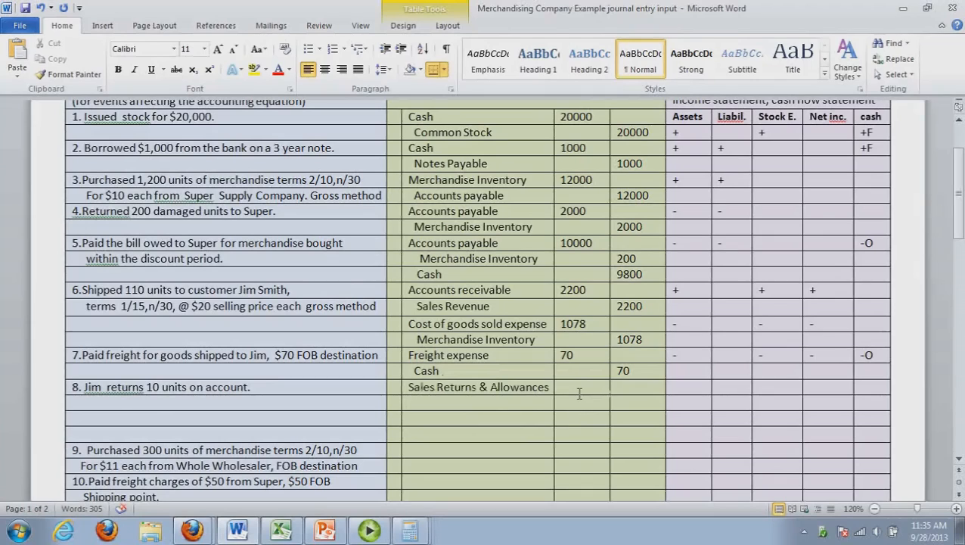
Enter Accounts Receivable as the indented credit account on the second journal line of transaction 8
{"action": "left_click", "coordinate": [529, 405]}
{"action": "type", "text": "Accounts Rec"}
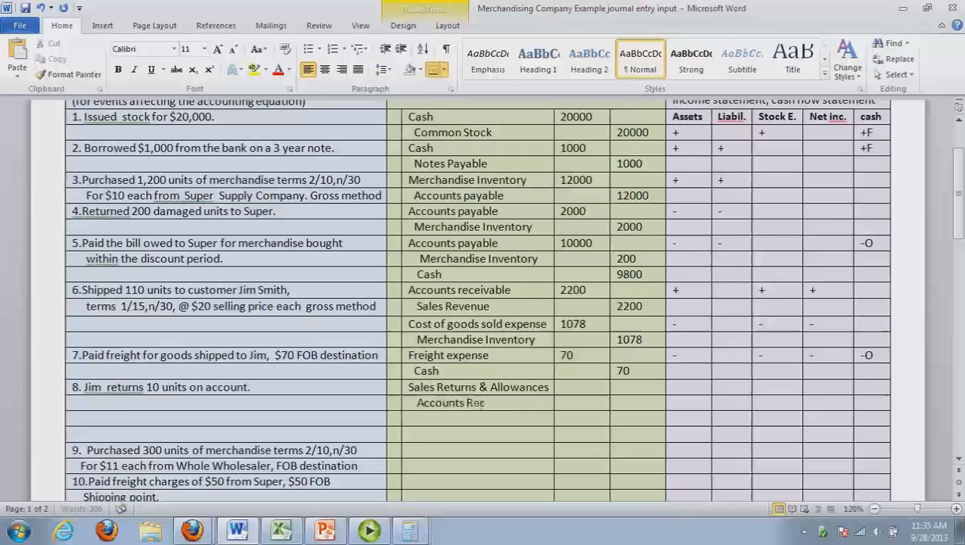
{"action": "type", "text": "eivable"}
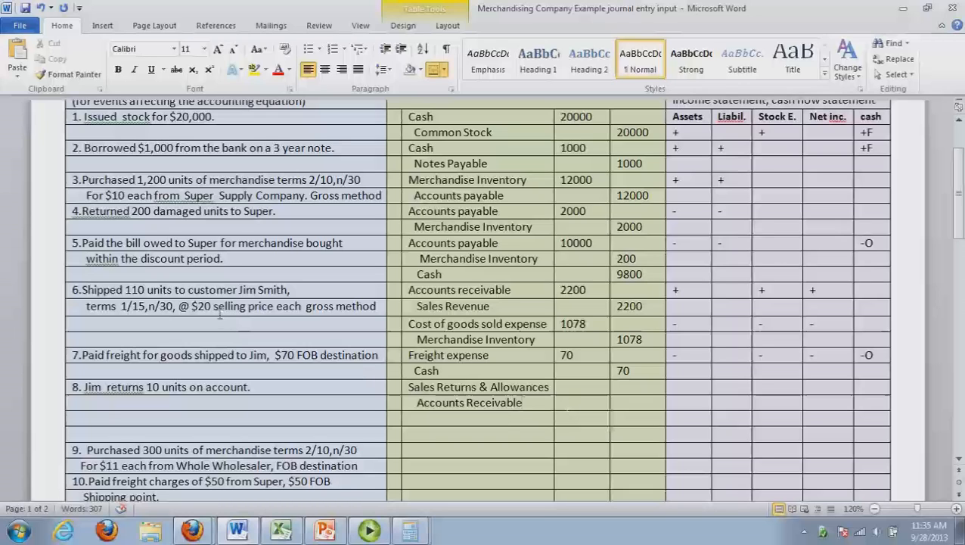
Multiply 10 by 20 in Calculator and enter 200 in Word as the Sales Returns & Allowances debit and the Accounts Receivable credit
{"action": "key", "text": "alt+Tab"}
{"action": "type", "text": "10*20="}
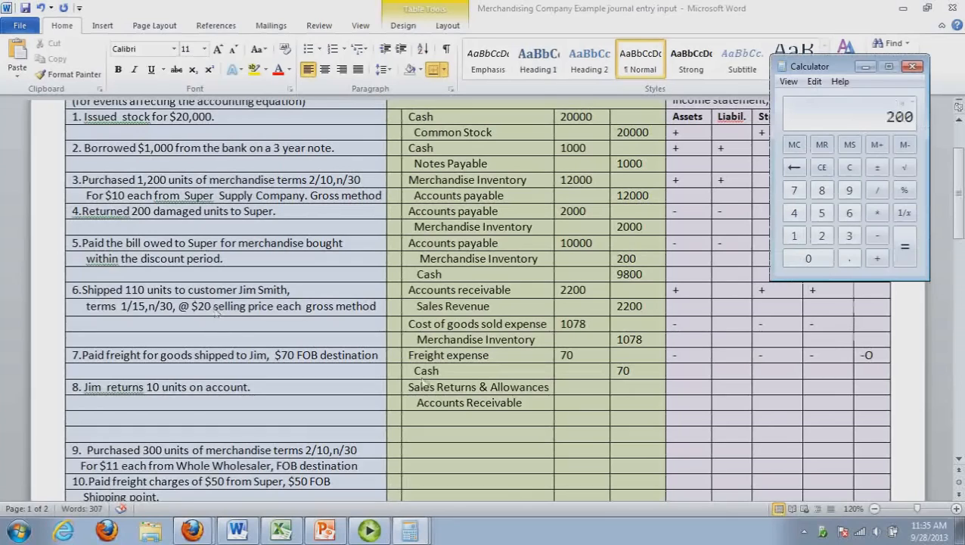
{"action": "key", "text": "alt+Tab"}
{"action": "type", "text": "200"}
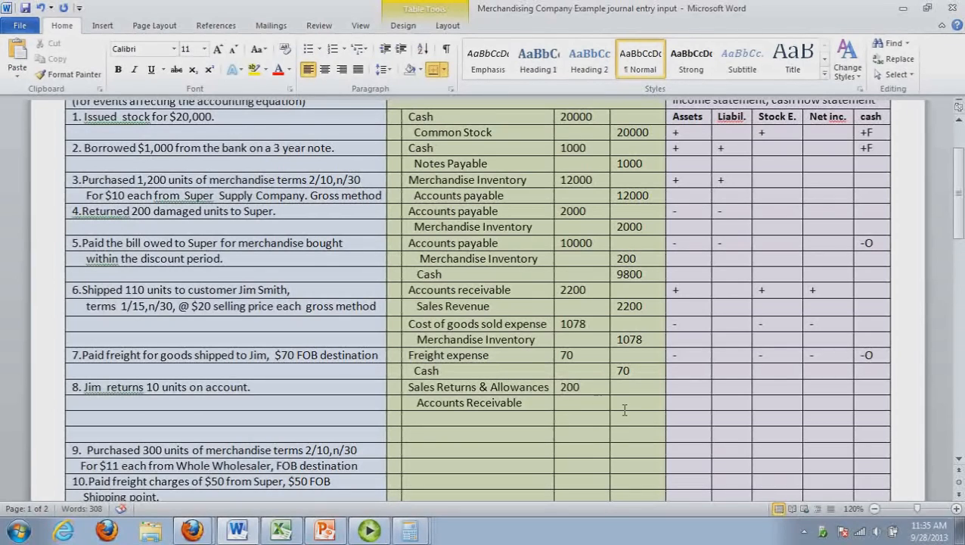
{"action": "left_click", "coordinate": [624, 409]}
{"action": "type", "text": "200"}
Add Merchandise Inventory and an indented Cost of goods sold exp. as the third and fourth account lines of transaction 8
{"action": "left_click", "coordinate": [424, 421]}
{"action": "type", "text": "Merchandise Inventory"}
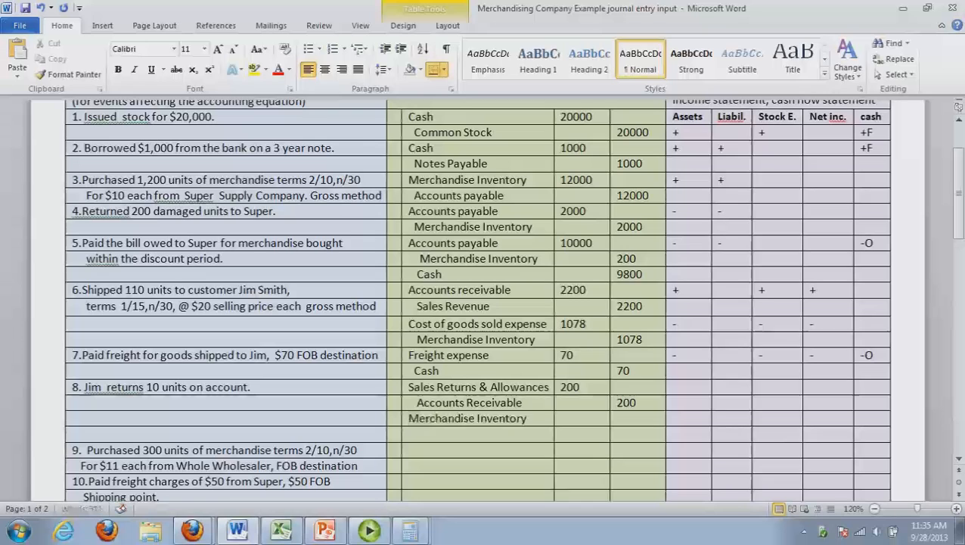
{"action": "key", "text": "Down"}
{"action": "type", "text": "Cost o"}
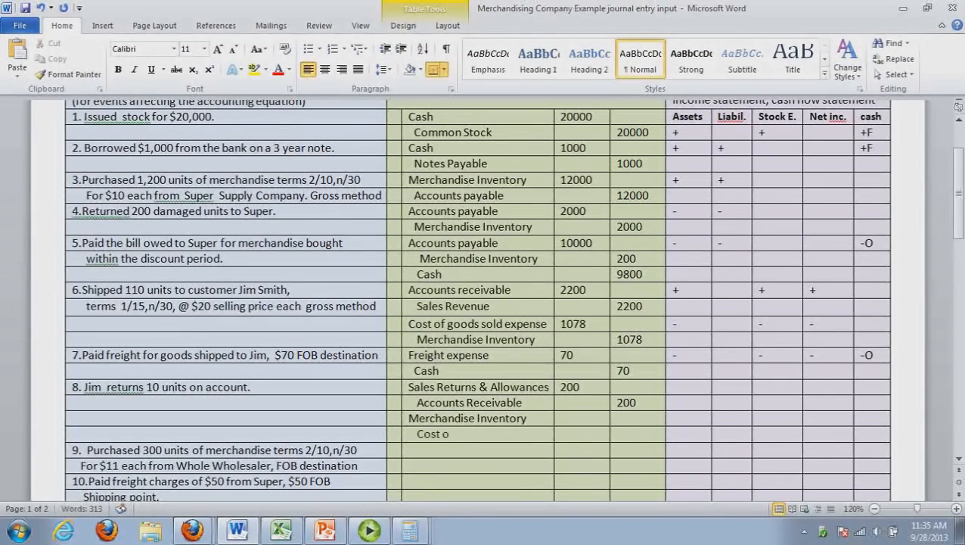
{"action": "type", "text": "f goods sold e"}
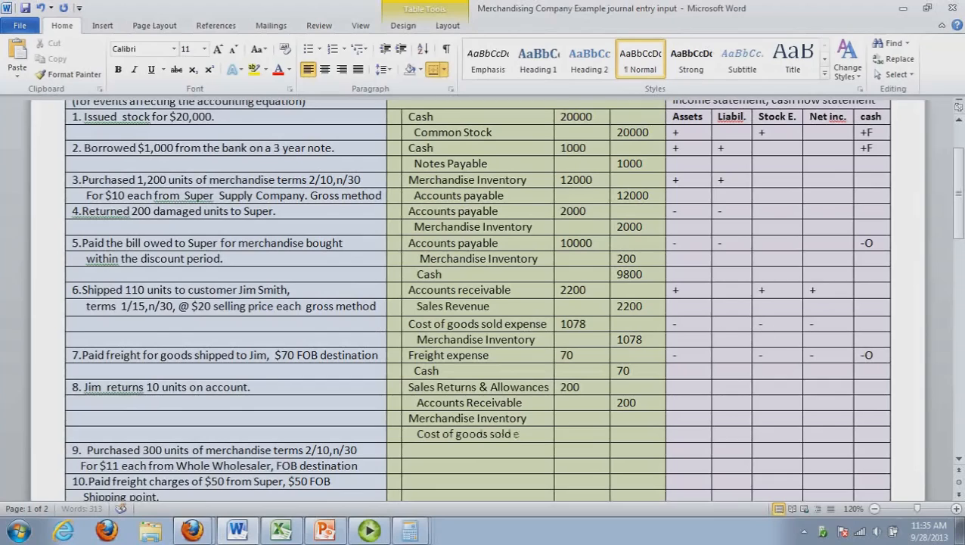
{"action": "type", "text": "xp."}
Multiply 10 by the 9.8 unit cost from the Excel cost card in Calculator and enter 98 as the Merchandise Inventory debit in Word
{"action": "left_click", "coordinate": [582, 421]}
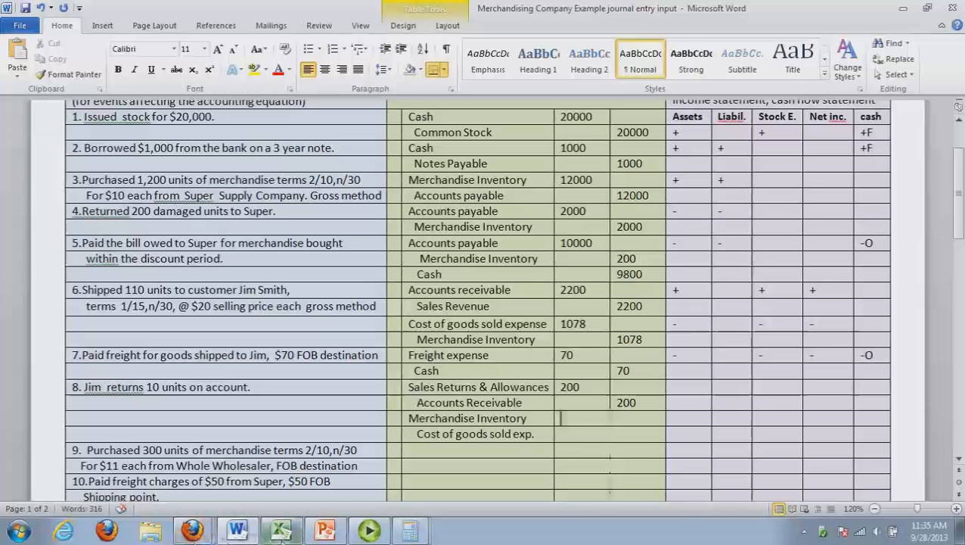
{"action": "left_click", "coordinate": [280, 531]}
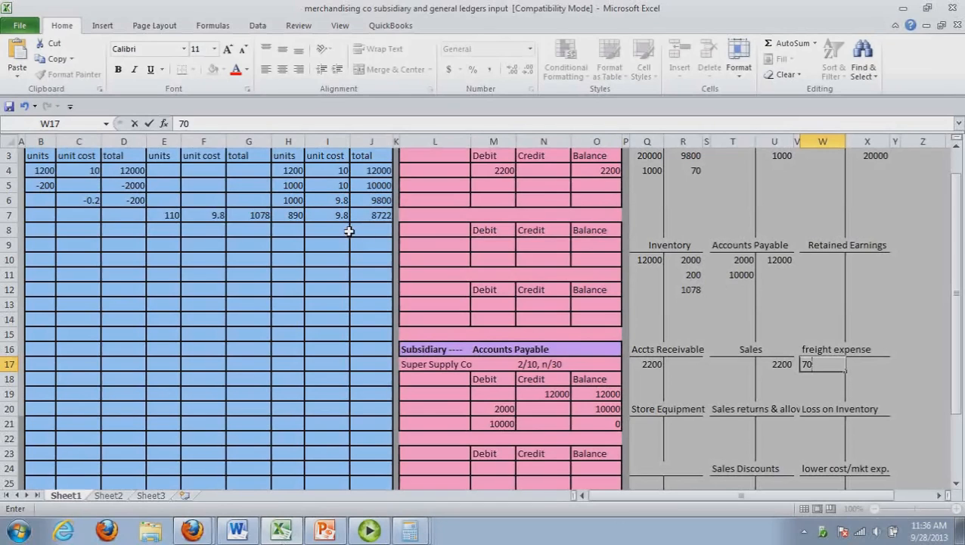
{"action": "left_click", "coordinate": [253, 531]}
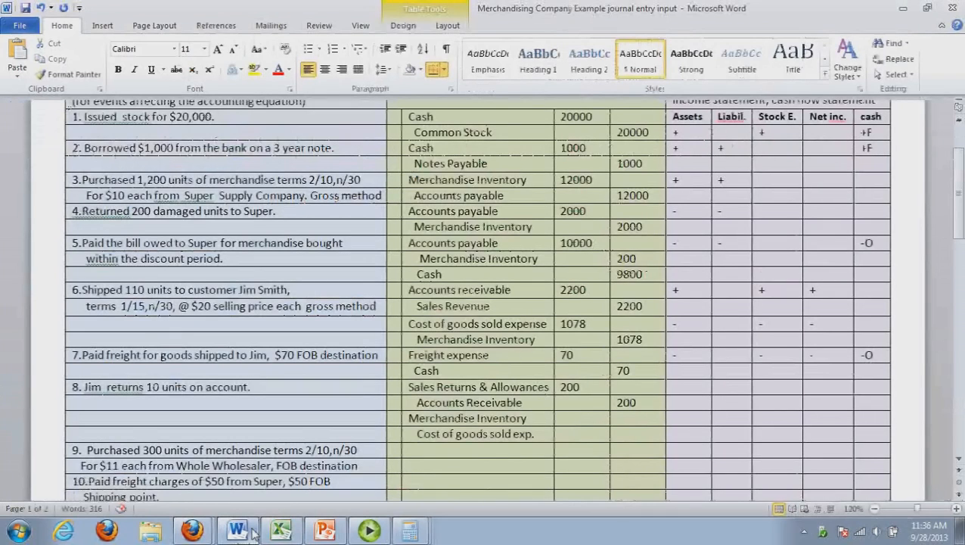
{"action": "key", "text": "alt+Tab"}
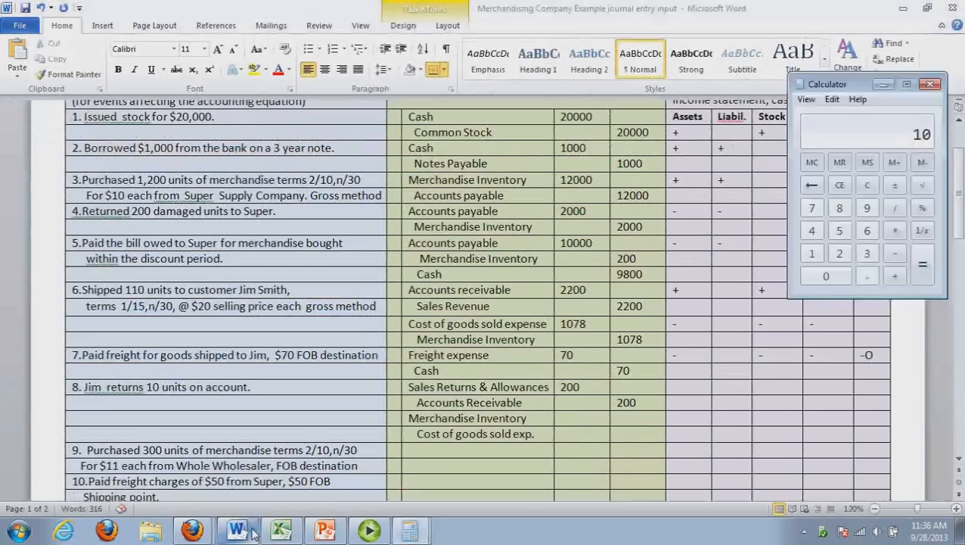
{"action": "type", "text": "*9"}
{"action": "type", "text": ".8"}
{"action": "key", "text": "Return"}
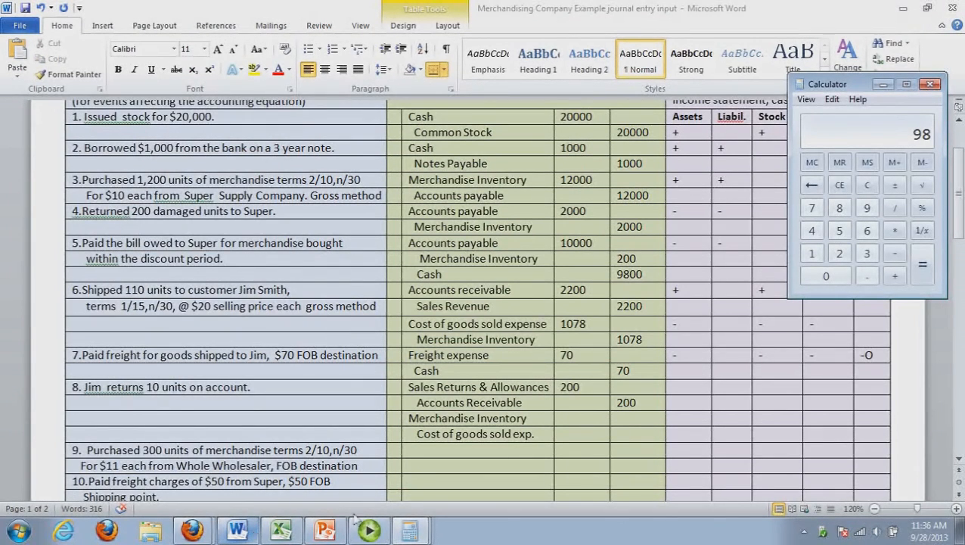
{"action": "key", "text": "alt+Tab"}
{"action": "type", "text": "98"}
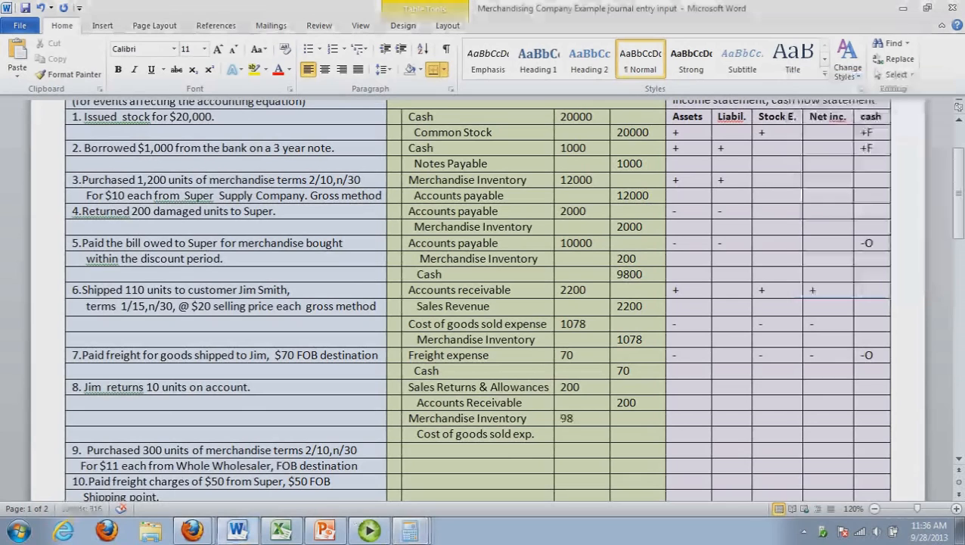
Enter 98 as the credit for Cost of goods sold exp. in transaction 8
{"action": "left_click_drag", "start_coordinate": [605, 435], "coordinate": [620, 438]}
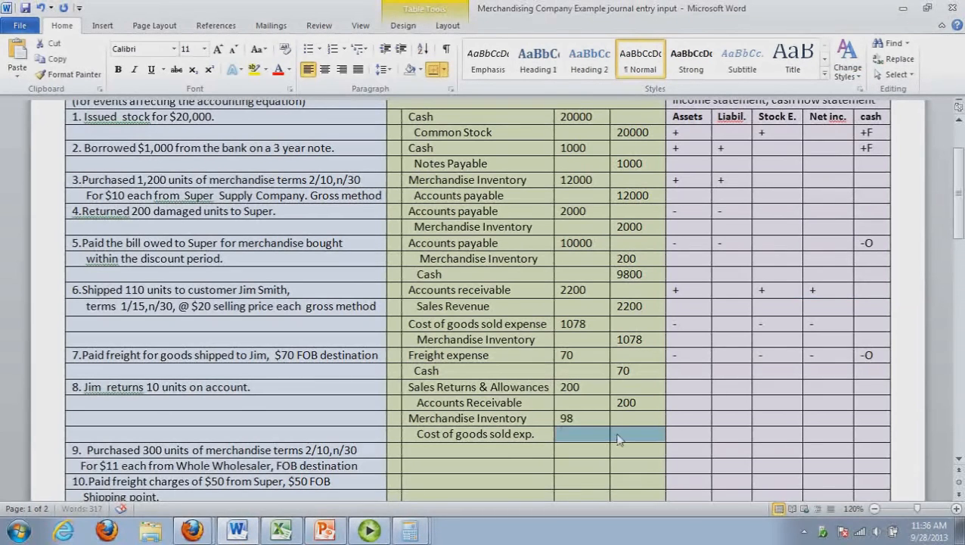
{"action": "left_click", "coordinate": [623, 439]}
{"action": "type", "text": "9"}
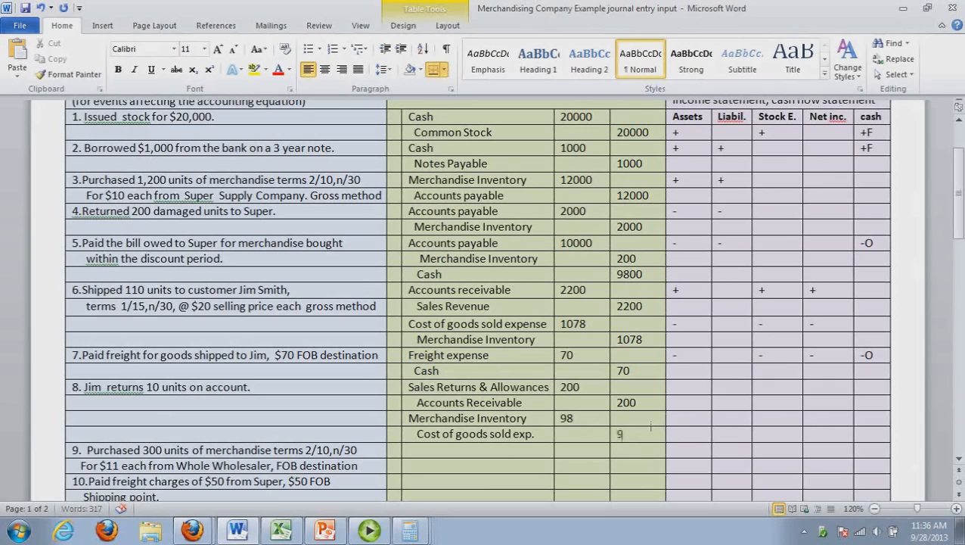
{"action": "type", "text": "8"}
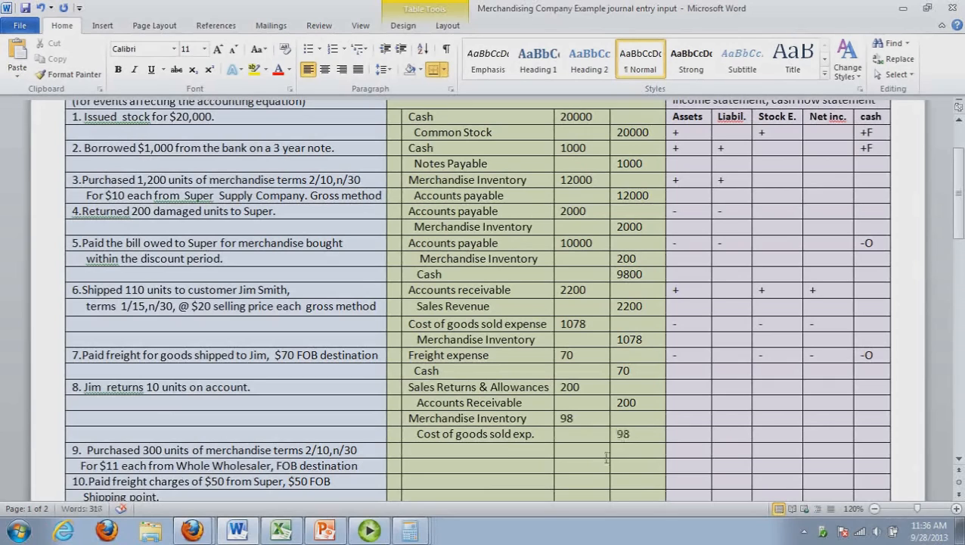
Mark the statement impact of the Sales Returns & Allowances line with - under Assets, Stock E. and Net inc
{"action": "left_click", "coordinate": [689, 394]}
{"action": "type", "text": "-"}
{"action": "left_click", "coordinate": [780, 390]}
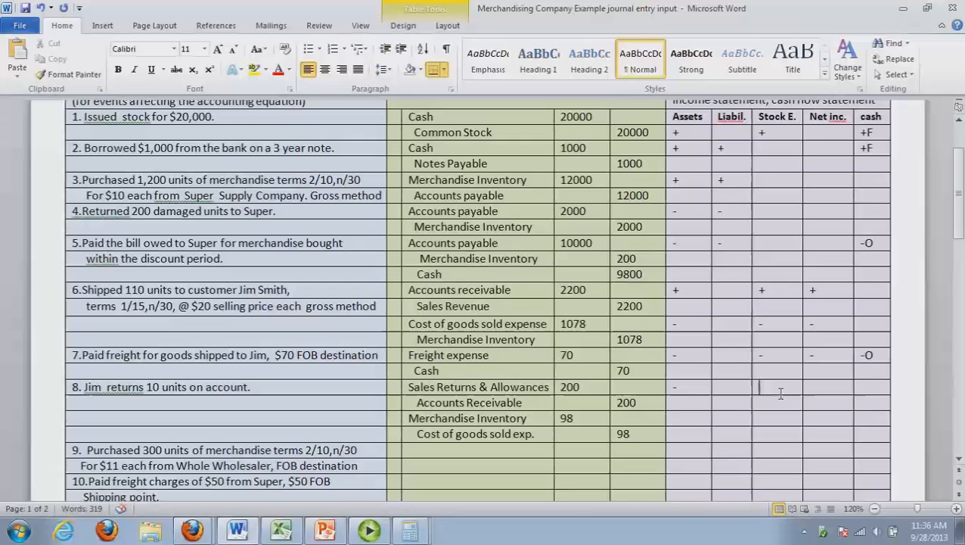
{"action": "type", "text": "-"}
{"action": "left_click", "coordinate": [830, 391]}
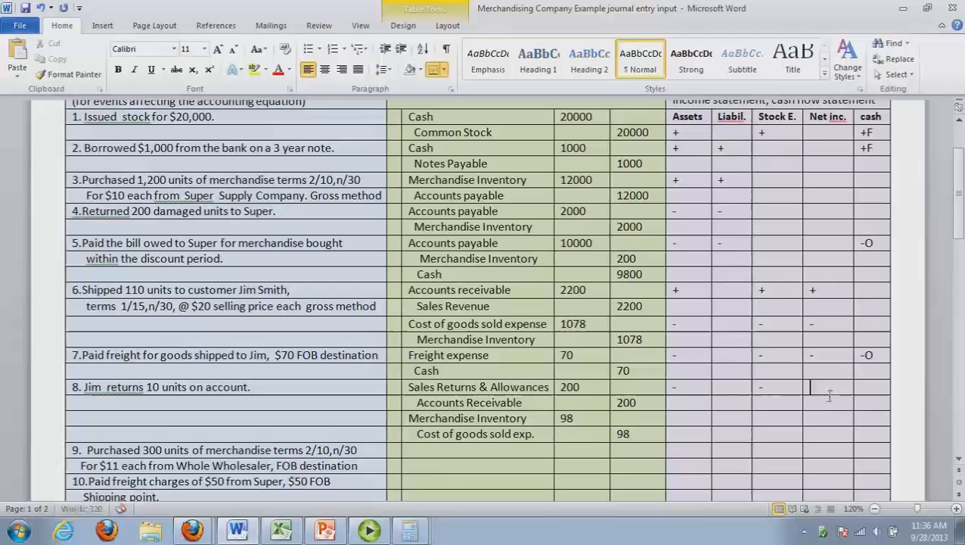
{"action": "type", "text": "-"}
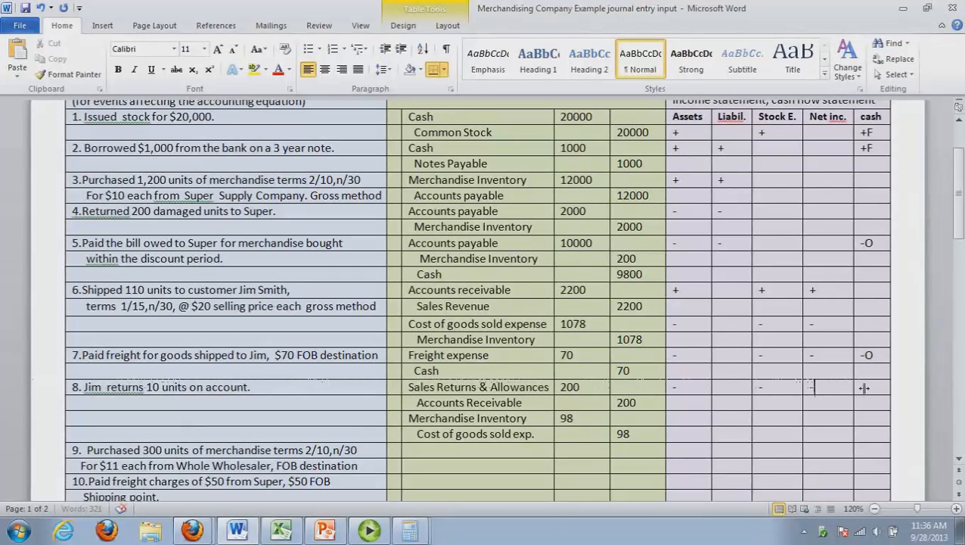
Mark the statement impact of transaction 8's Merchandise Inventory line with + under Assets, Stock E. and Net inc
{"action": "left_click", "coordinate": [695, 422]}
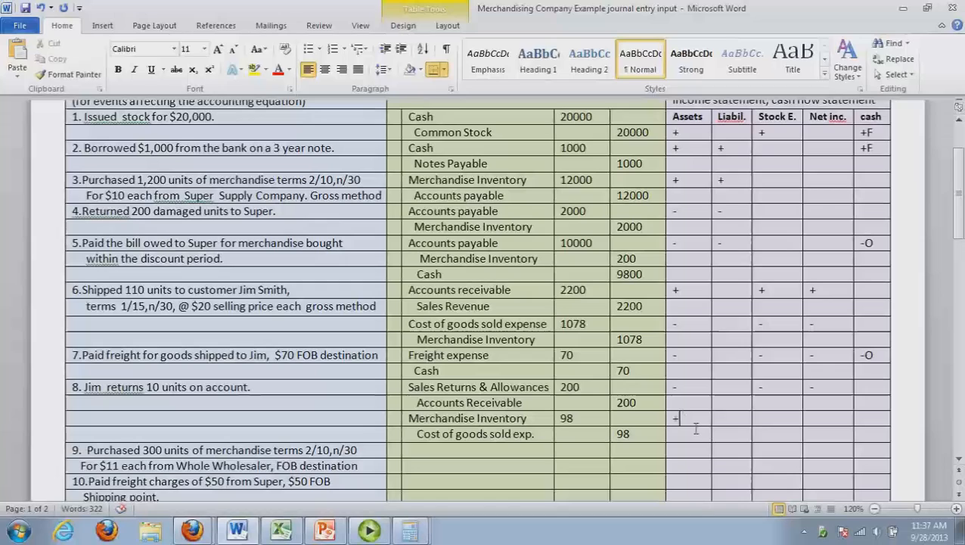
{"action": "left_click", "coordinate": [780, 419]}
{"action": "type", "text": "+"}
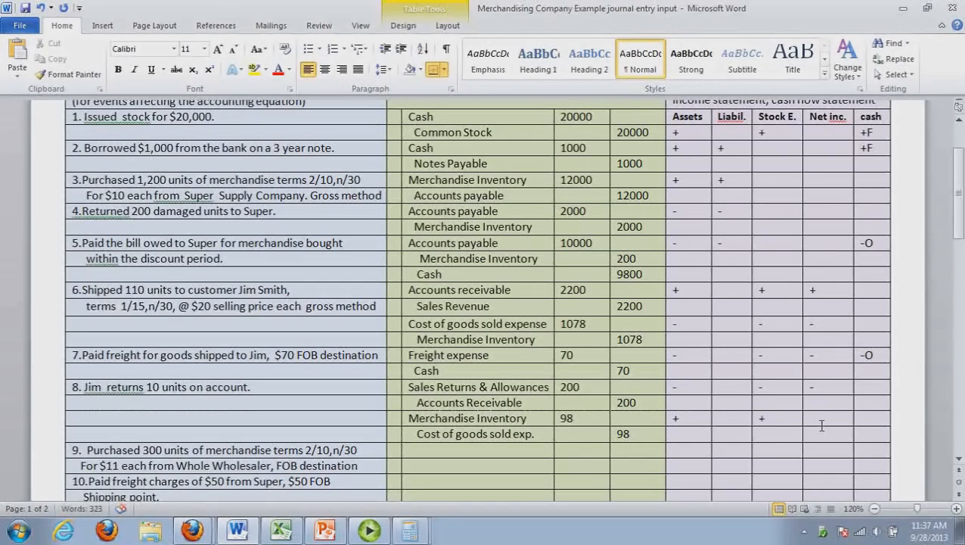
{"action": "left_click", "coordinate": [821, 424]}
{"action": "type", "text": "+"}
{"action": "left_click_drag", "start_coordinate": [960, 239], "coordinate": [961, 241]}
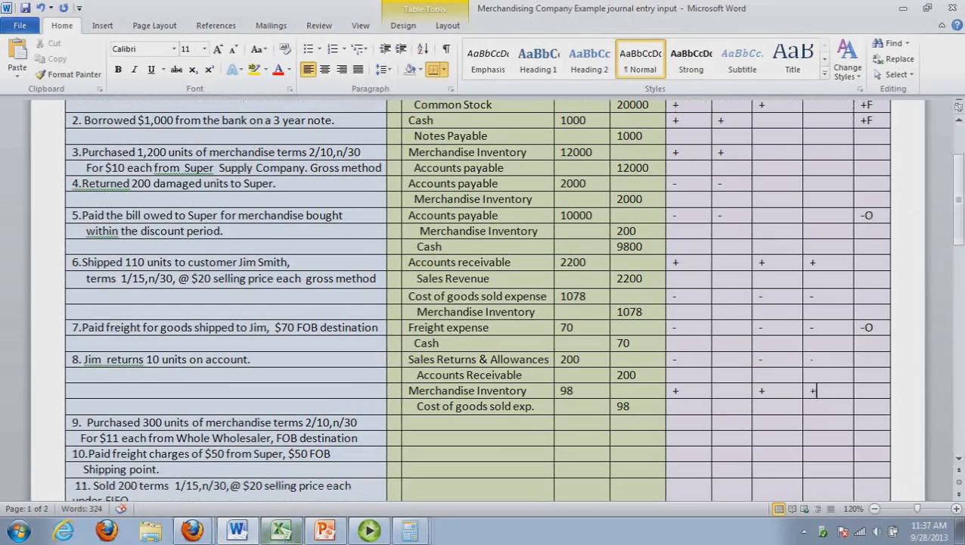
Switch to the Excel ledgers and post 200 as a debit to Sales returns & allowances and 200 as a credit to Accts Receivable
{"action": "left_click", "coordinate": [277, 538]}
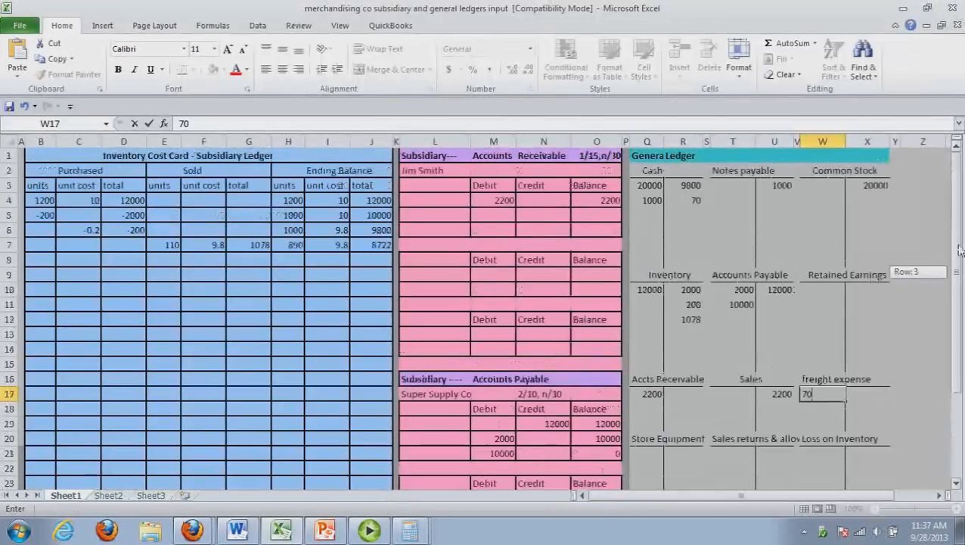
{"action": "left_click_drag", "start_coordinate": [959, 248], "coordinate": [959, 301]}
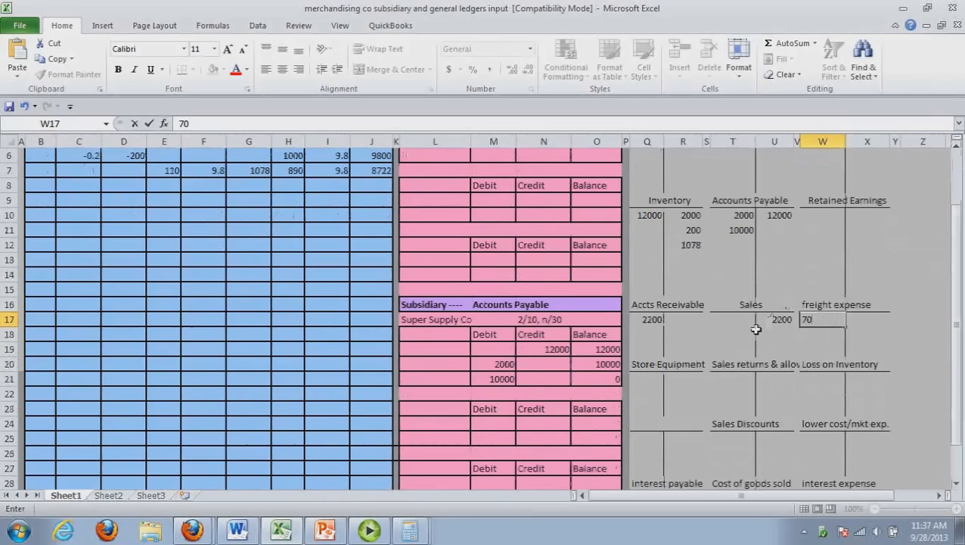
{"action": "left_click", "coordinate": [749, 383]}
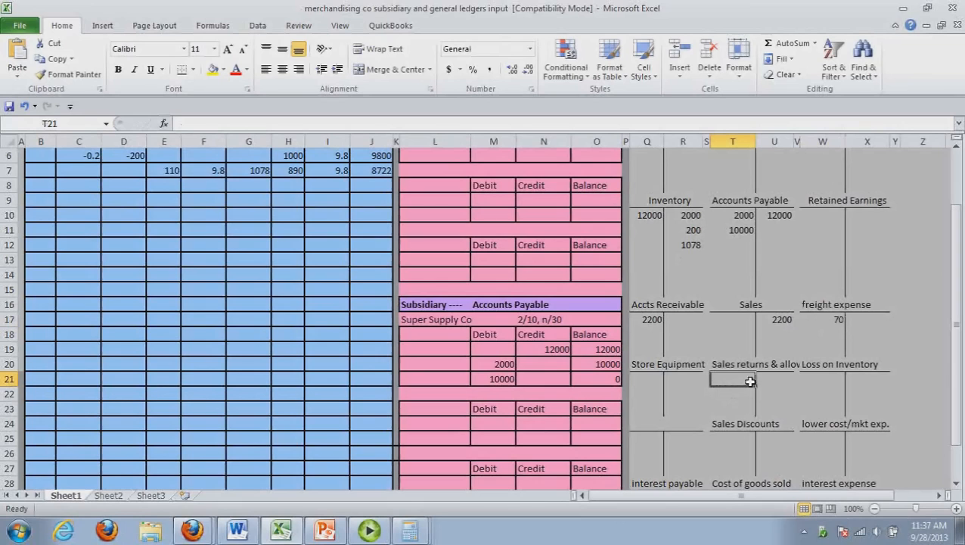
{"action": "type", "text": "200"}
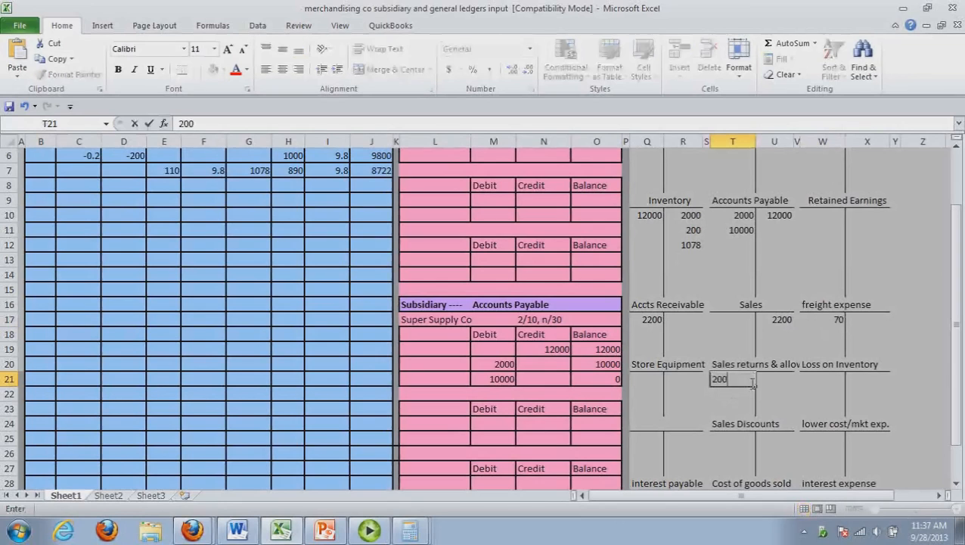
{"action": "left_click", "coordinate": [681, 323]}
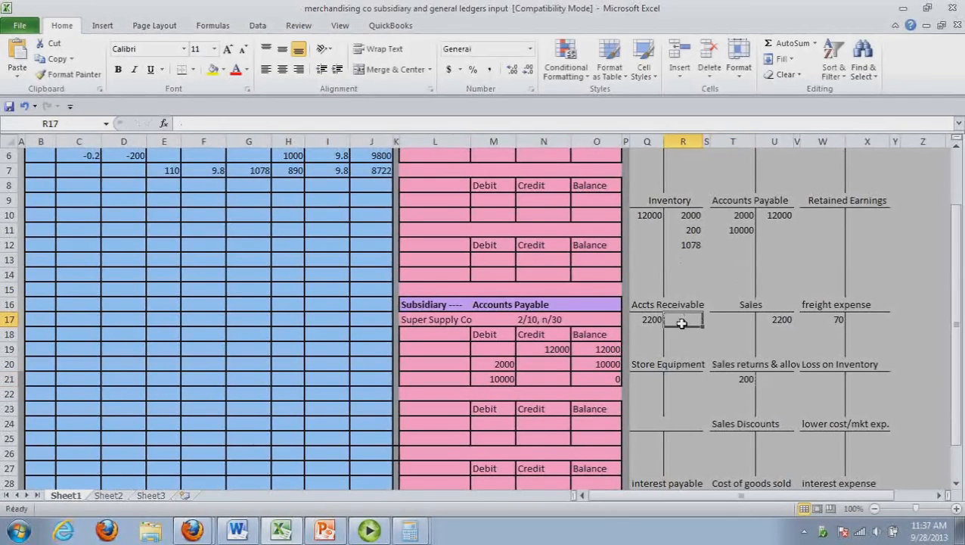
{"action": "type", "text": "200"}
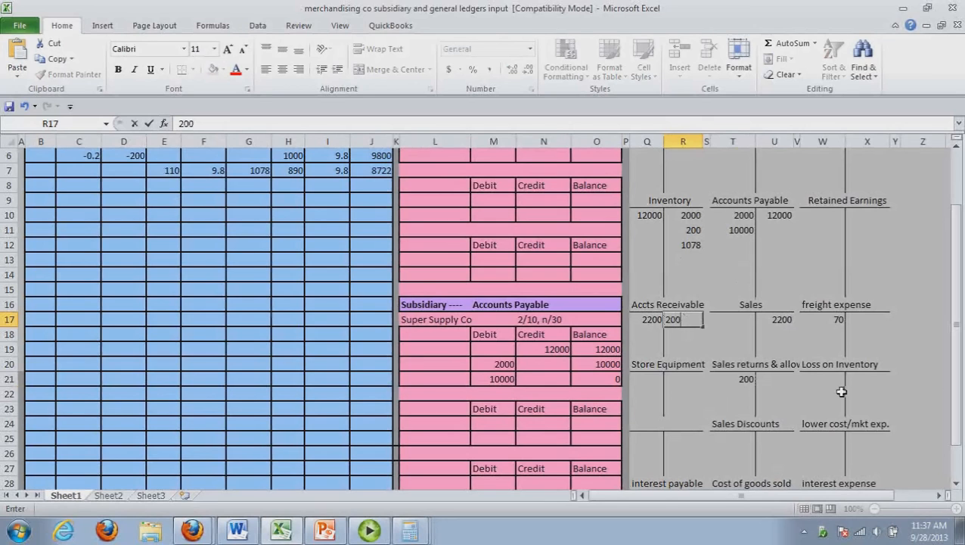
{"action": "left_click", "coordinate": [841, 391]}
{"action": "left_click_drag", "start_coordinate": [955, 310], "coordinate": [955, 338]}
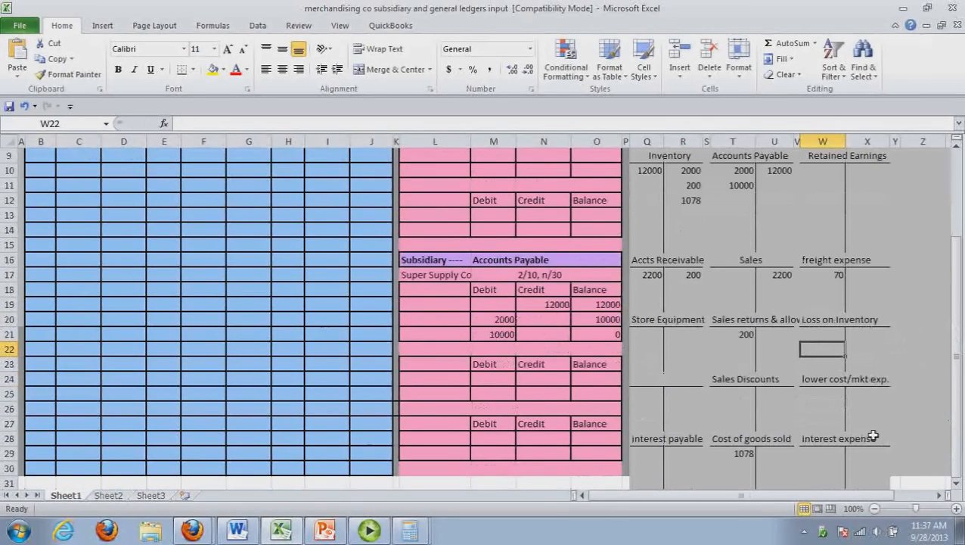
Post 98 as a credit to Cost of goods sold and 98 as a debit to Inventory in the general ledger
{"action": "left_click", "coordinate": [783, 461]}
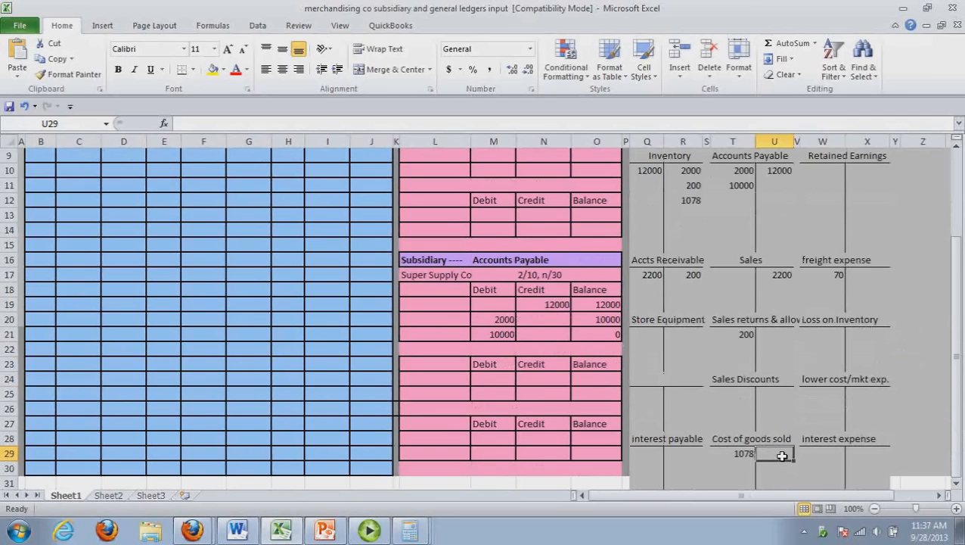
{"action": "type", "text": "98"}
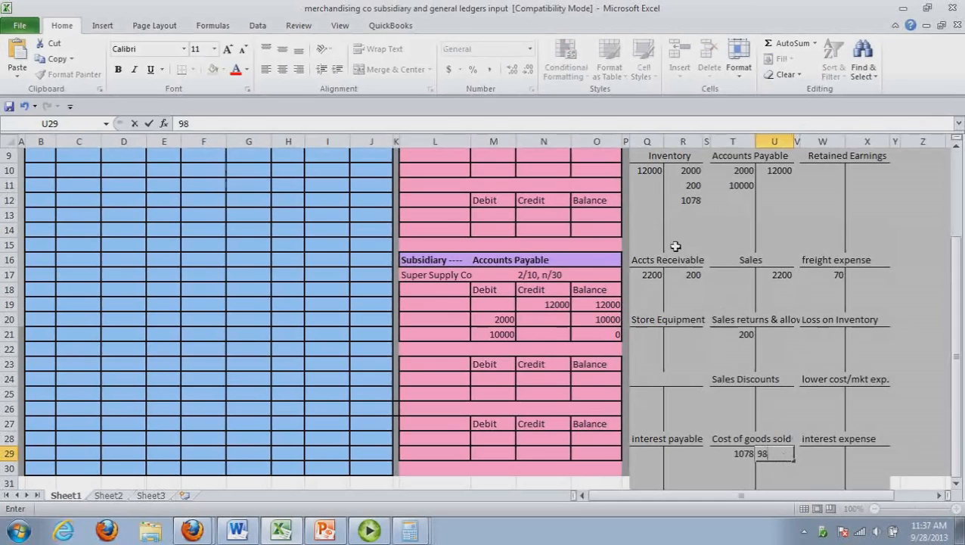
{"action": "left_click", "coordinate": [647, 185]}
{"action": "type", "text": "98"}
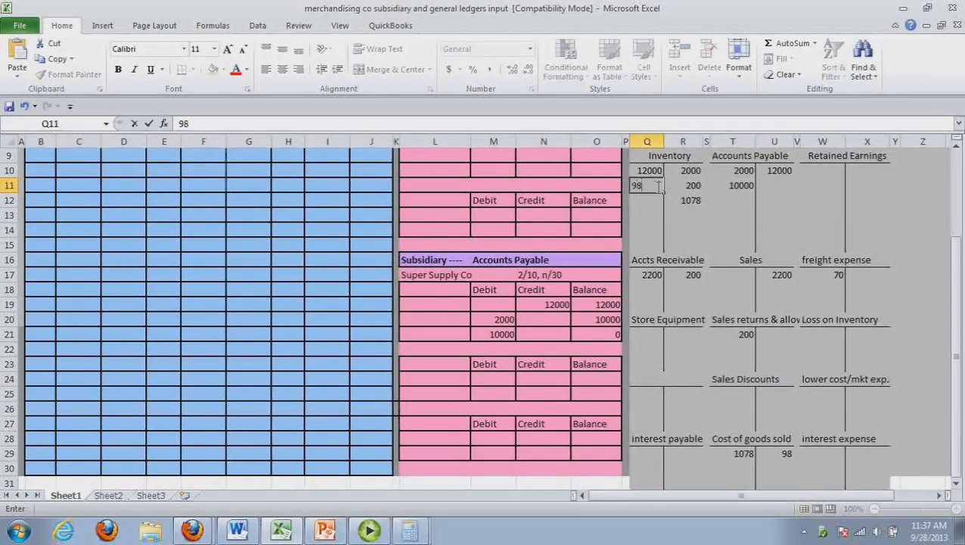
{"action": "left_click", "coordinate": [684, 384]}
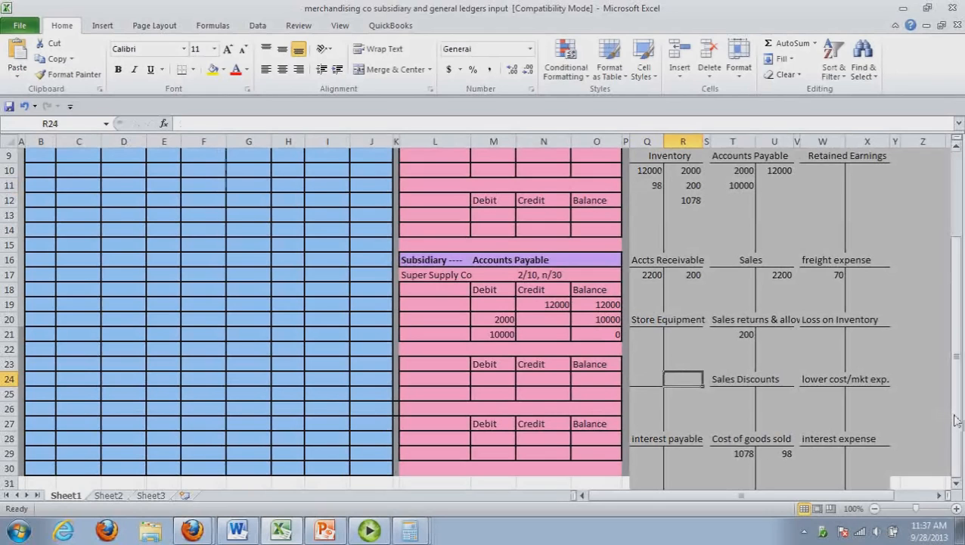
Record the customer return in row 8 of the inventory cost card's Sold section: -10 units, unit cost 9.8, total -98
{"action": "scroll", "coordinate": [957, 420], "scroll_direction": "up", "scroll_amount": 3}
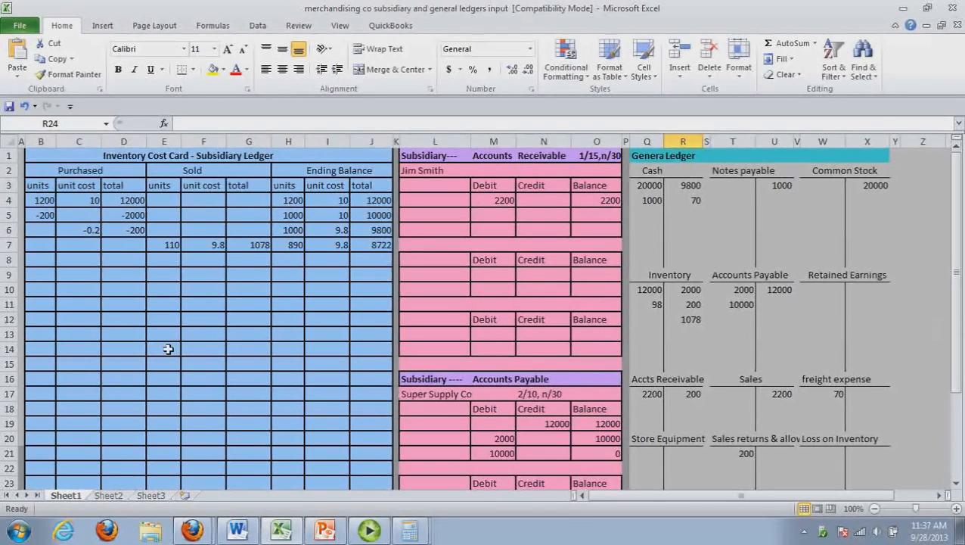
{"action": "left_click", "coordinate": [179, 263]}
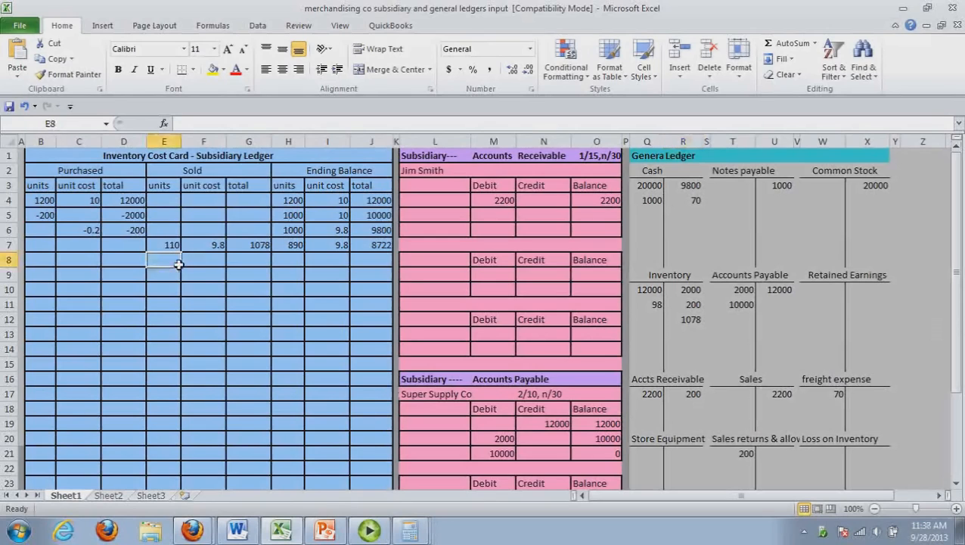
{"action": "type", "text": "-10"}
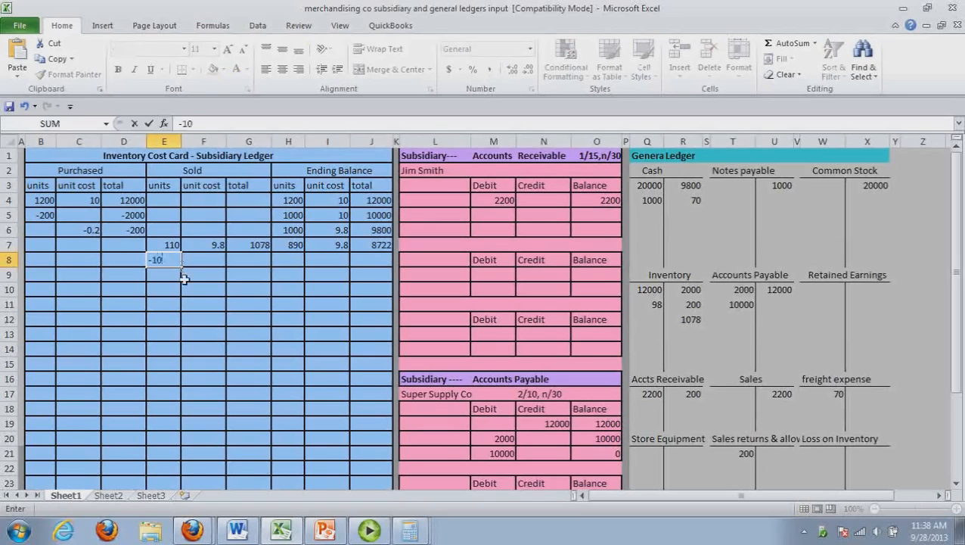
{"action": "left_click", "coordinate": [184, 284]}
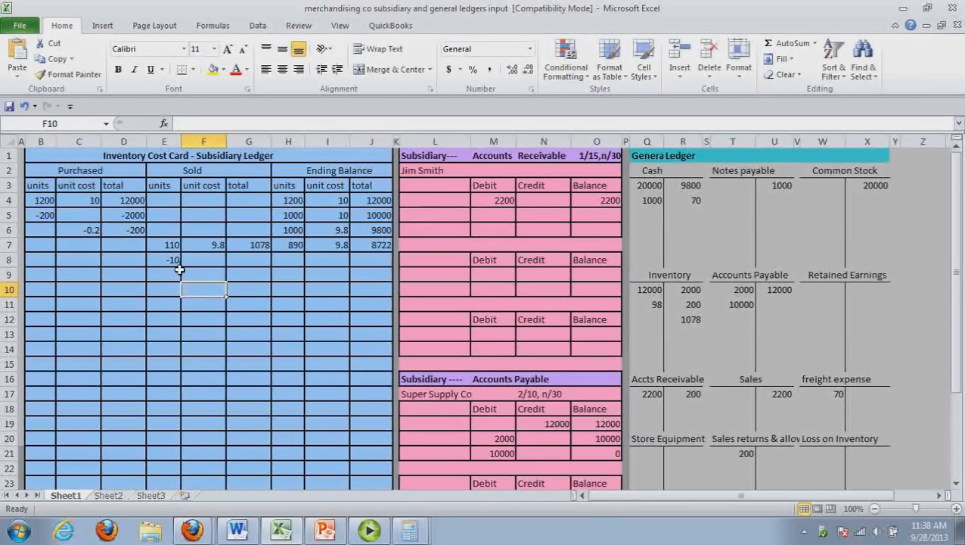
{"action": "left_click", "coordinate": [268, 264]}
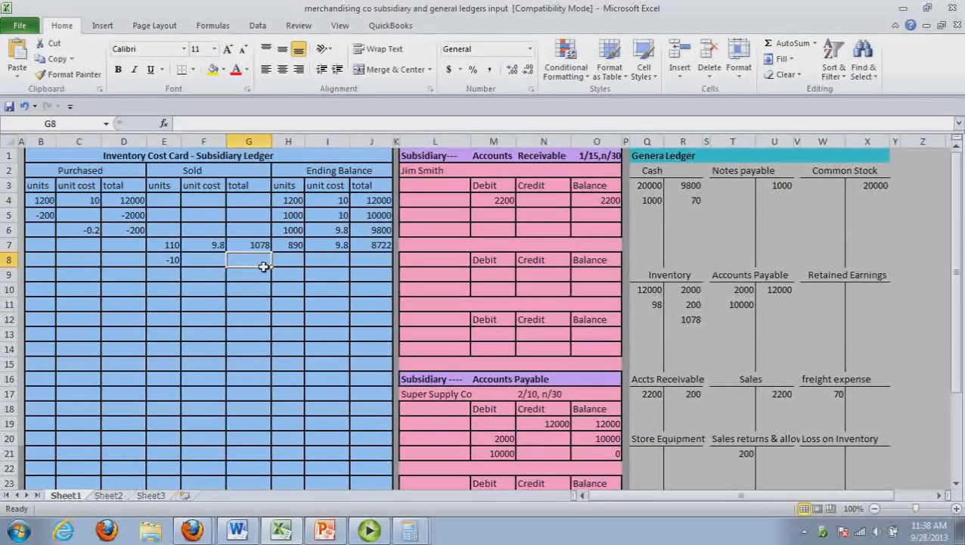
{"action": "left_click", "coordinate": [223, 262]}
{"action": "type", "text": "9.8"}
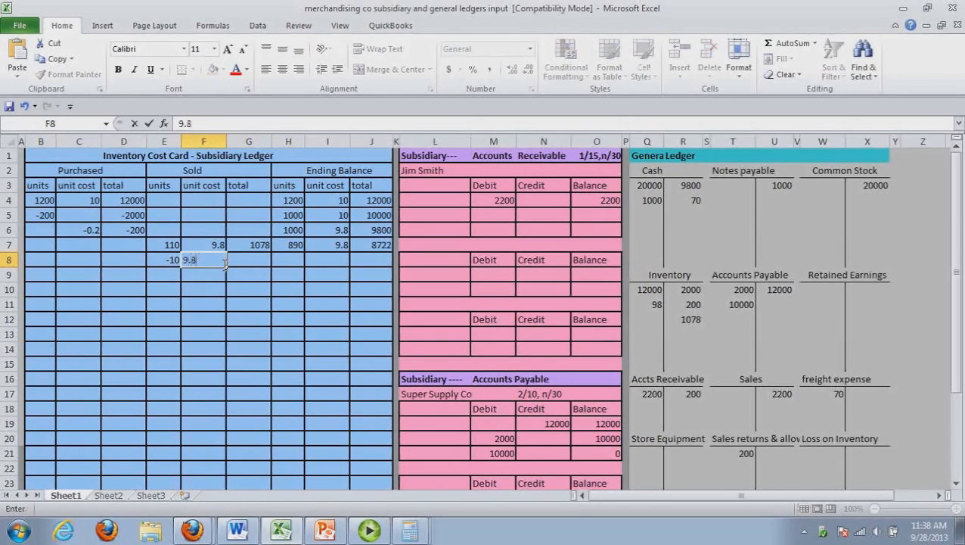
{"action": "left_click", "coordinate": [255, 266]}
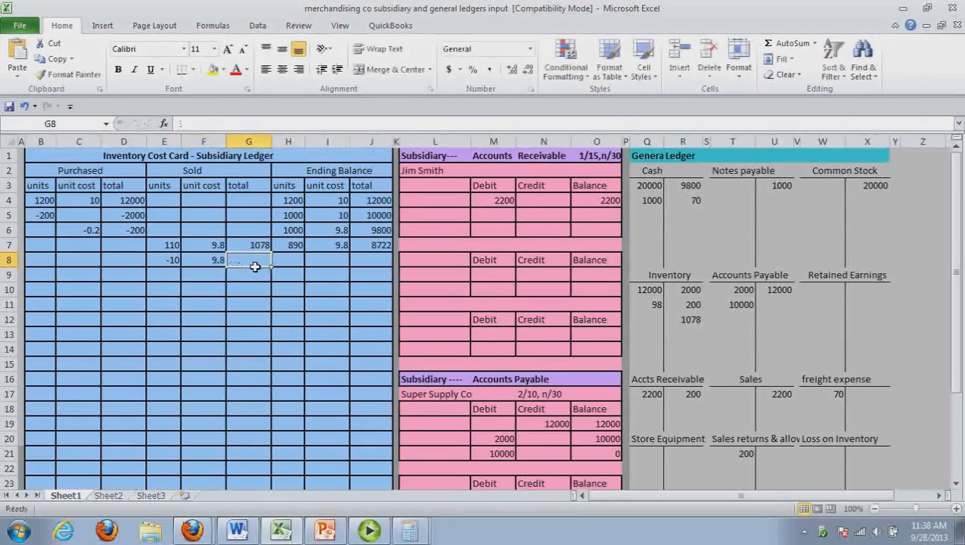
{"action": "type", "text": "-98"}
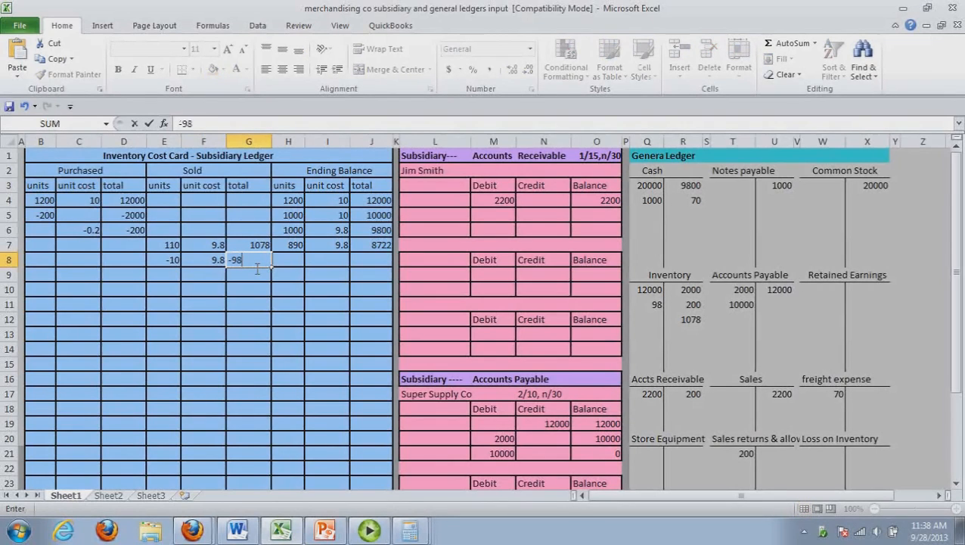
Work out the remaining units with the Calculator and enter 900 units at unit cost 9.8 in row 8's Ending Balance
{"action": "left_click", "coordinate": [294, 266]}
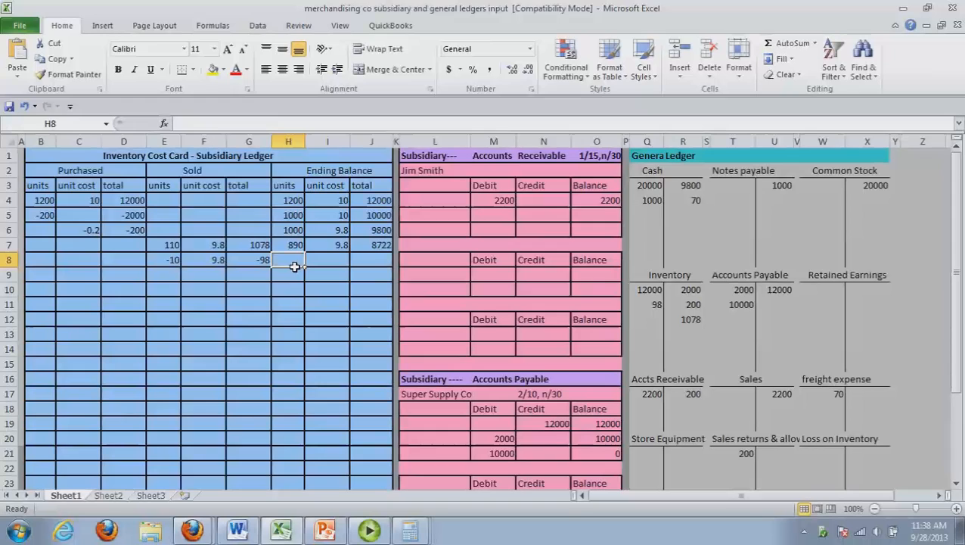
{"action": "key", "text": "alt+Tab"}
{"action": "type", "text": "890"}
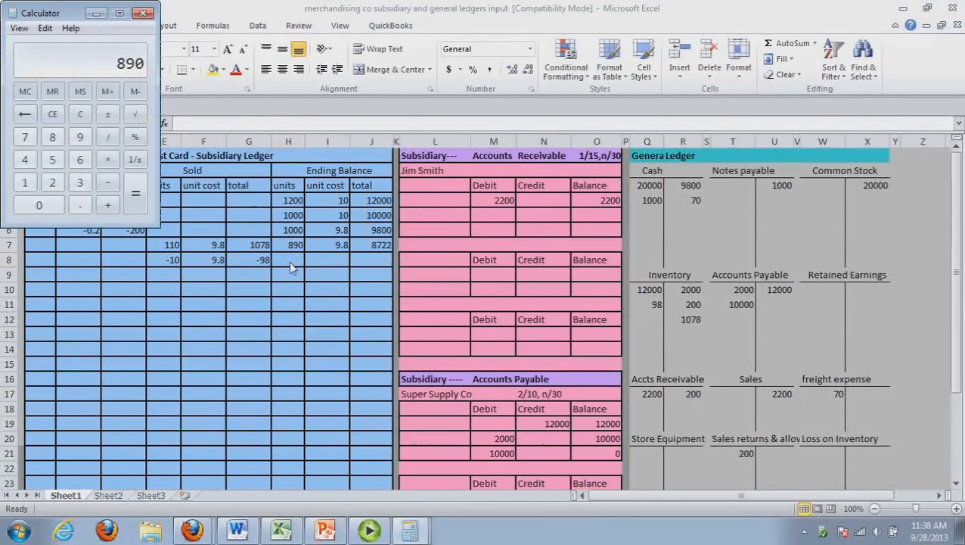
{"action": "key", "text": "minus"}
{"action": "type", "text": "10"}
{"action": "key", "text": "Return"}
{"action": "key", "text": "alt+Tab"}
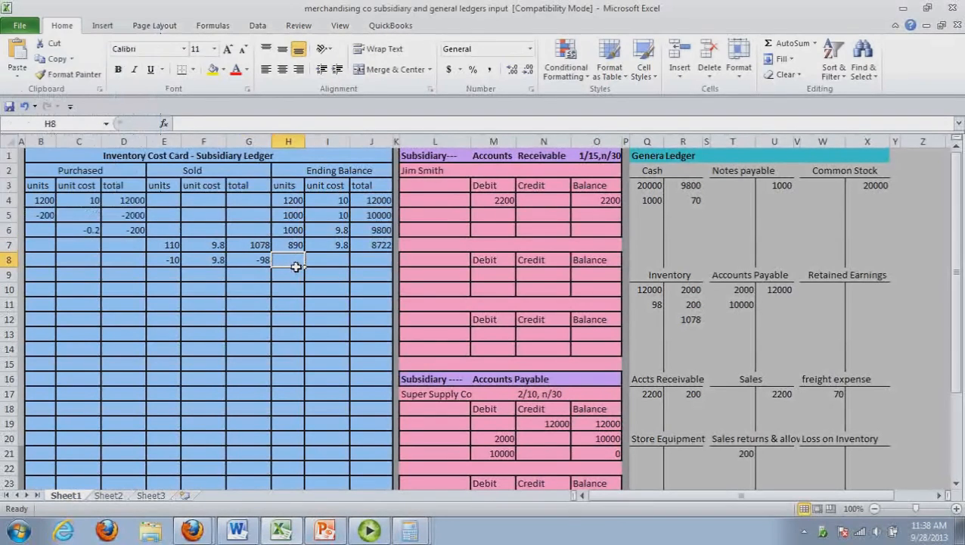
{"action": "type", "text": "900"}
{"action": "left_click", "coordinate": [338, 268]}
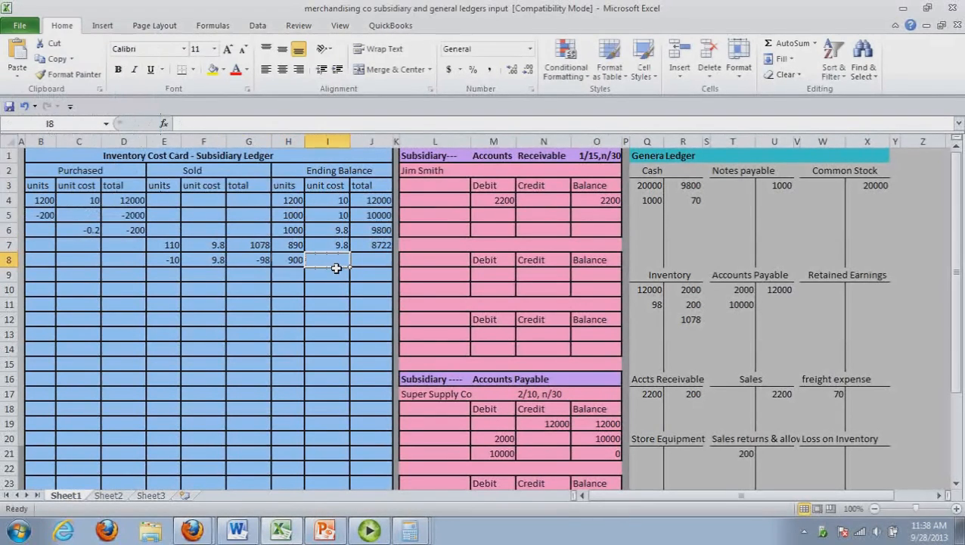
{"action": "type", "text": "9."}
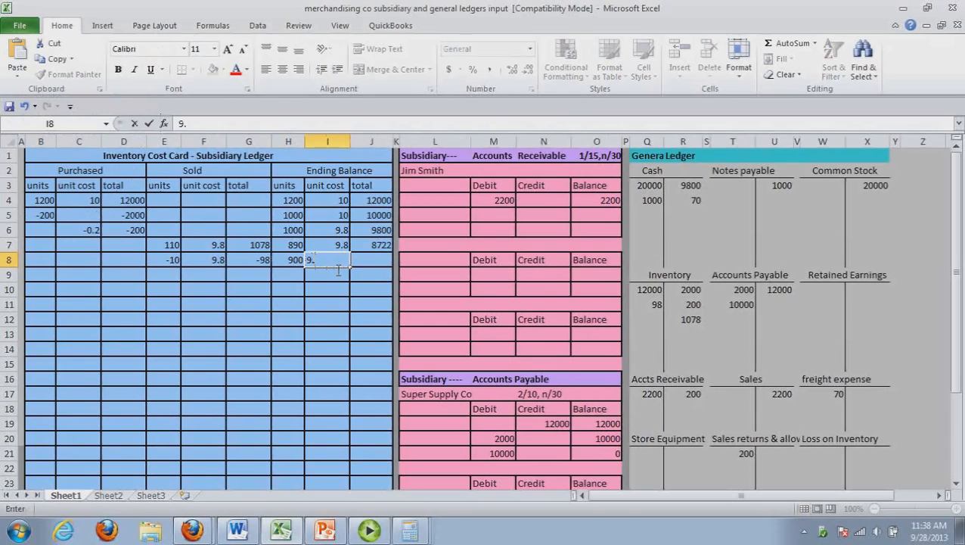
{"action": "type", "text": "8"}
Multiply 900 by 9.8 in the Calculator and enter 8820 as row 8's Ending Balance total
{"action": "left_click", "coordinate": [375, 266]}
{"action": "key", "text": "alt+Tab"}
{"action": "key", "text": "Escape"}
{"action": "type", "text": "900 "}
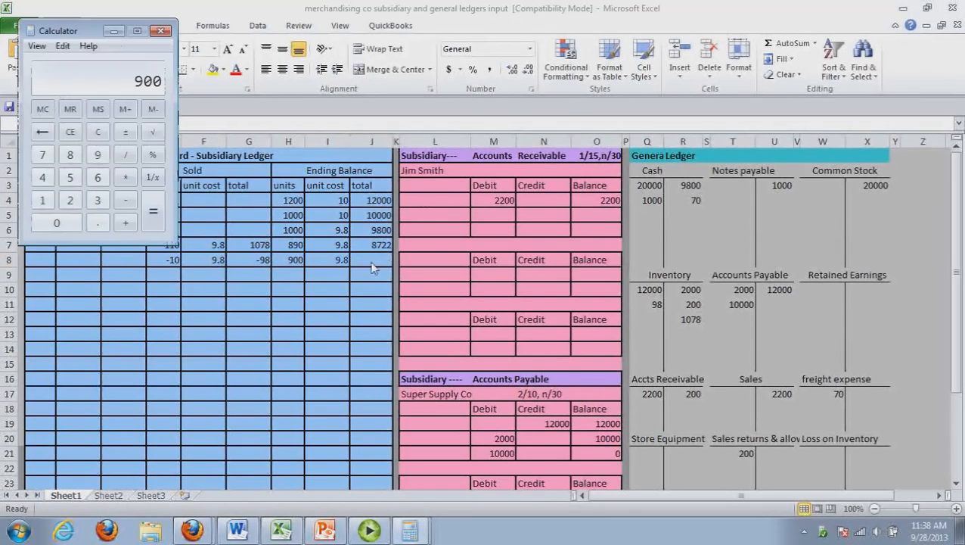
{"action": "type", "text": "* "}
{"action": "type", "text": "9.8"}
{"action": "key", "text": "alt+Tab"}
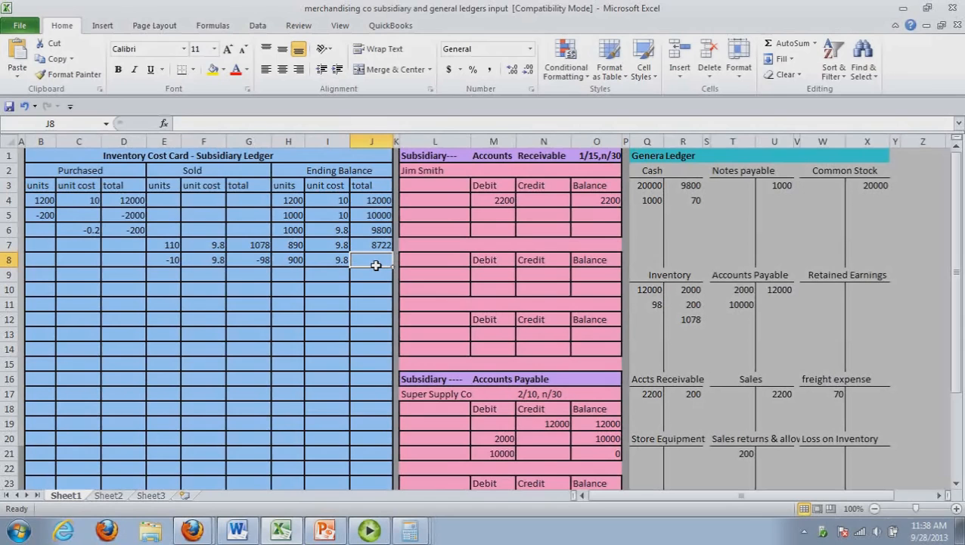
{"action": "type", "text": "8820"}
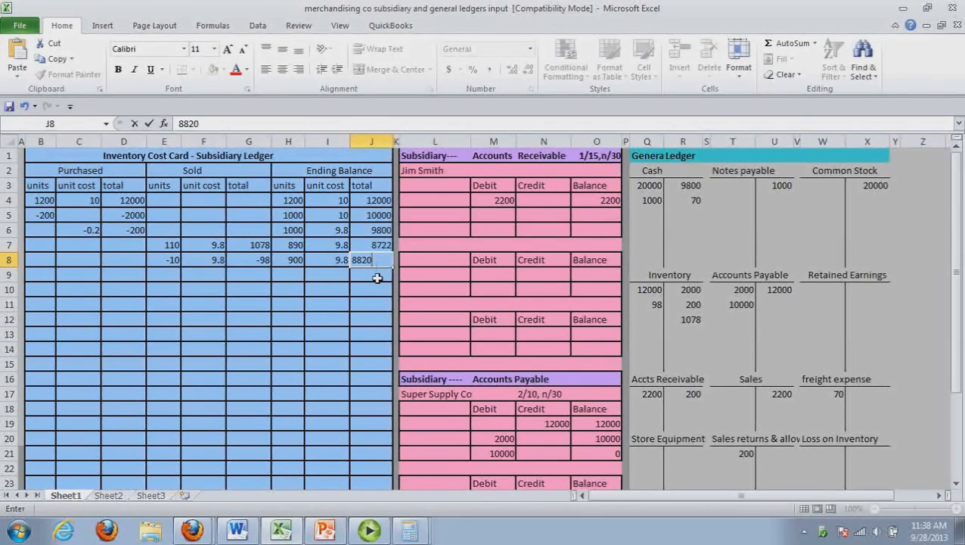
{"action": "left_click", "coordinate": [377, 279]}
{"action": "double_click", "coordinate": [378, 279]}
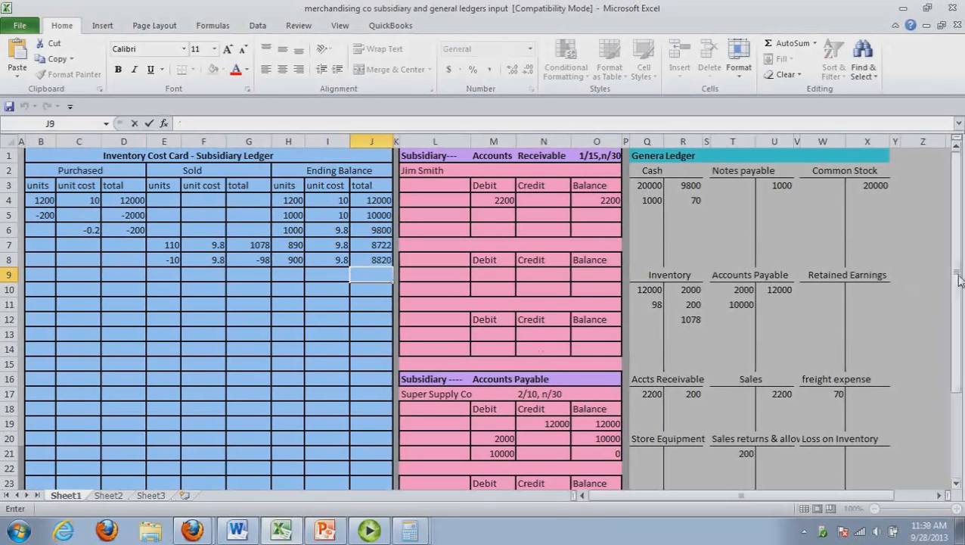
Check the transaction 8 entry in Word, and post a 200 credit and 2000 balance to the customer's Accounts Receivable subsidiary ledger in Excel
{"action": "left_click_drag", "start_coordinate": [957, 281], "coordinate": [961, 313]}
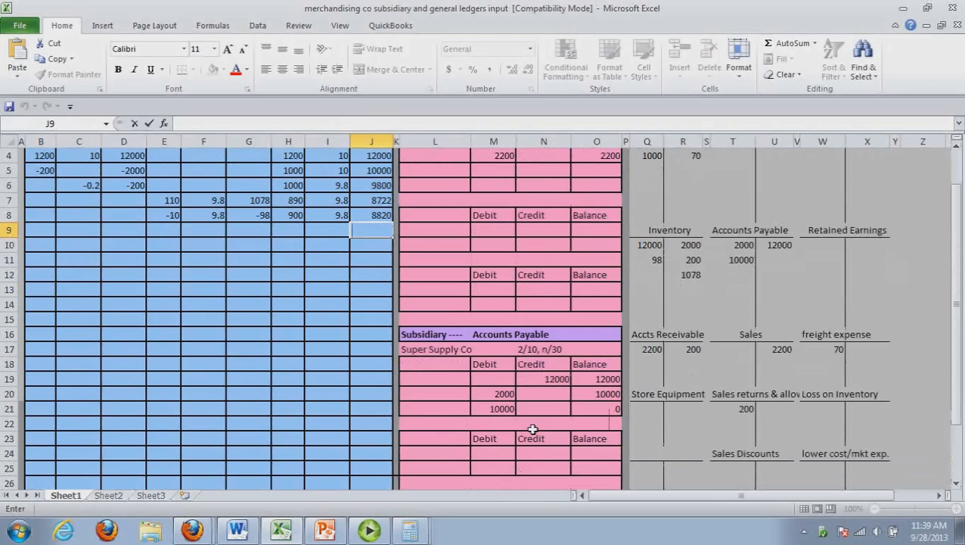
{"action": "left_click_drag", "start_coordinate": [958, 325], "coordinate": [957, 269]}
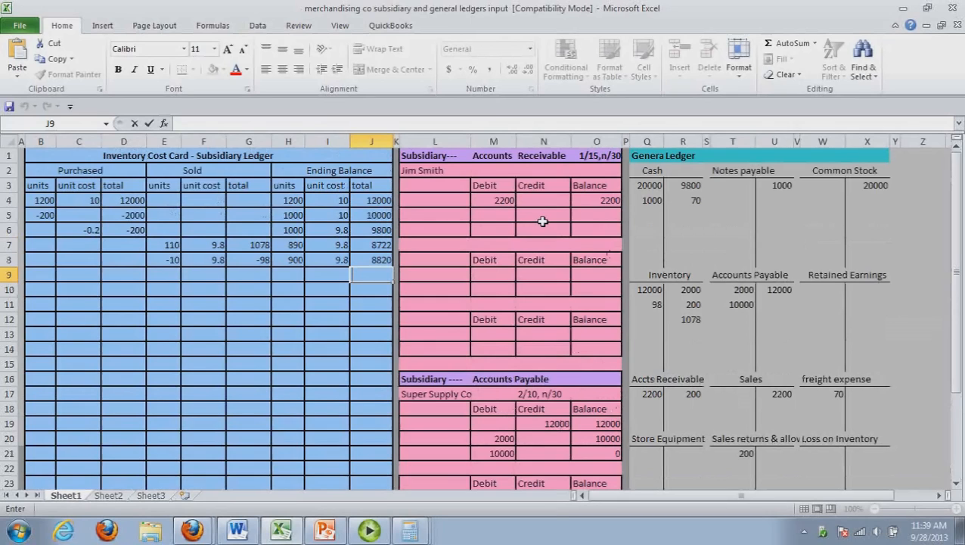
{"action": "left_click", "coordinate": [237, 532]}
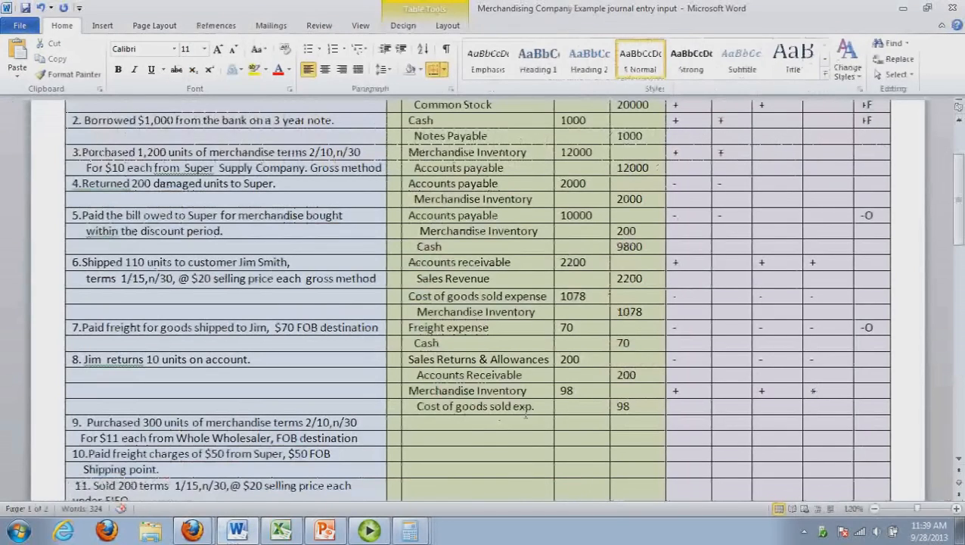
{"action": "key", "text": "alt+Tab"}
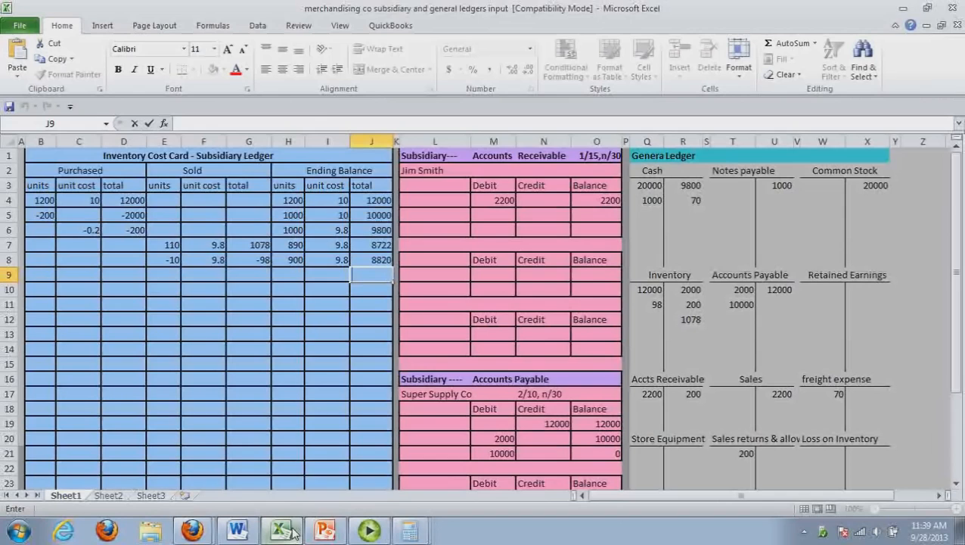
{"action": "left_click", "coordinate": [555, 220]}
{"action": "type", "text": "200"}
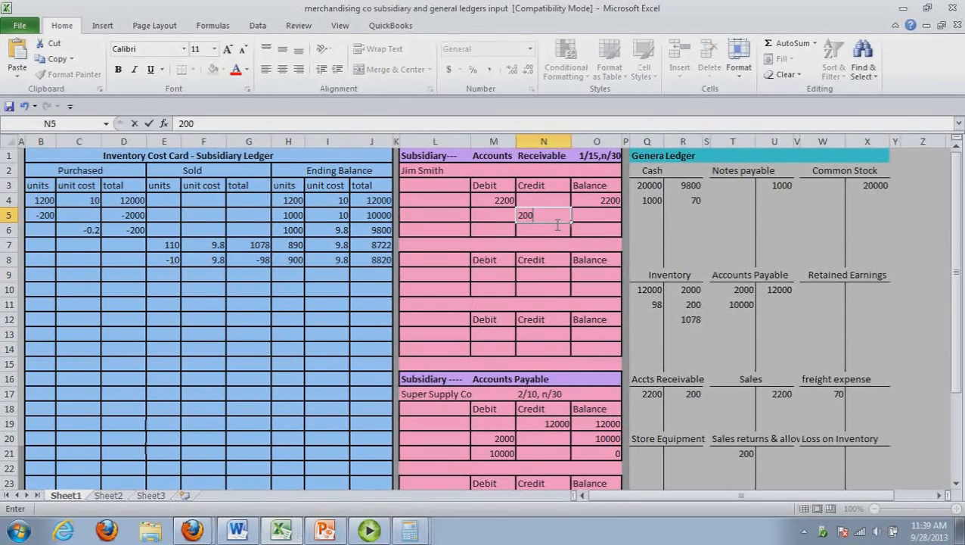
{"action": "left_click", "coordinate": [593, 218]}
{"action": "type", "text": "2000"}
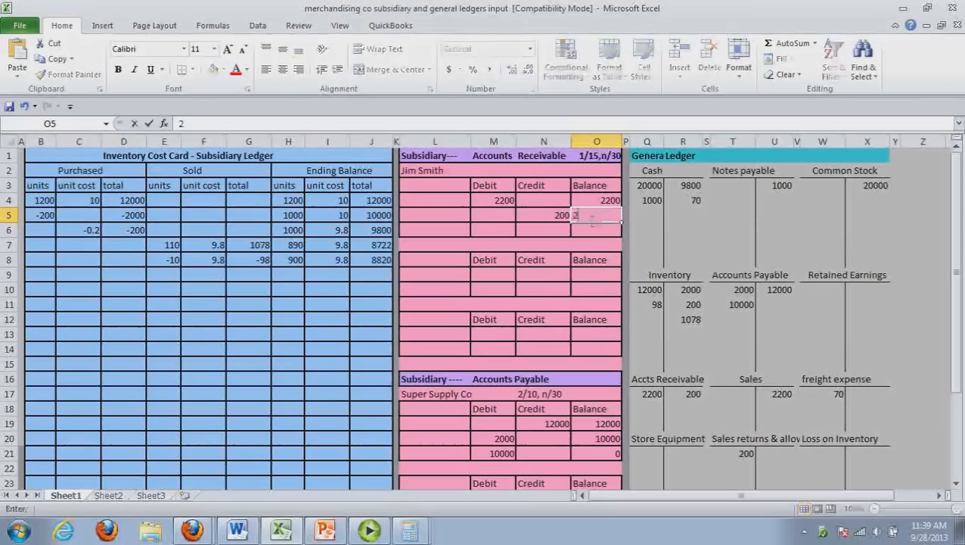
{"action": "left_click", "coordinate": [589, 252]}
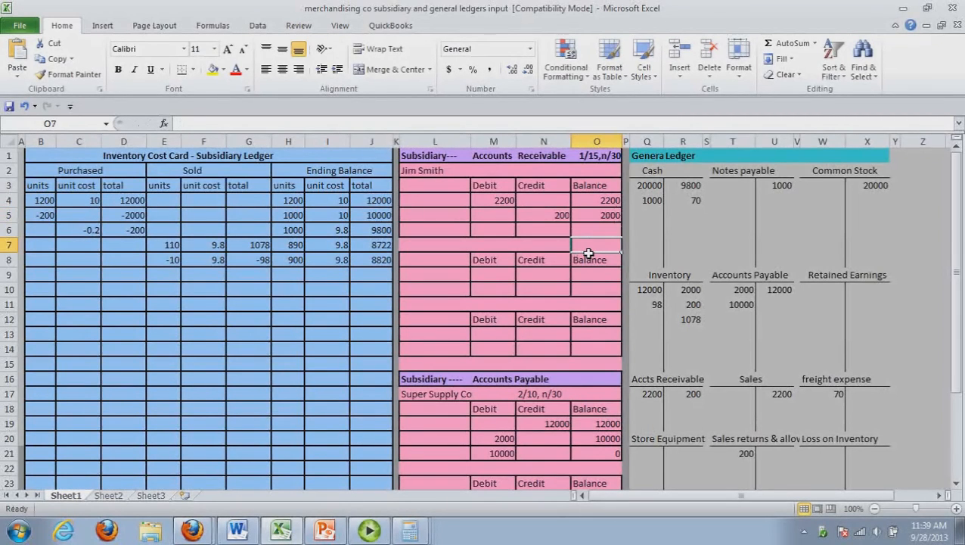
Switch to the Word journal and enter Merchandise Inventory and, beneath it, Accounts Payable as the account lines of transaction 9
{"action": "left_click", "coordinate": [250, 533]}
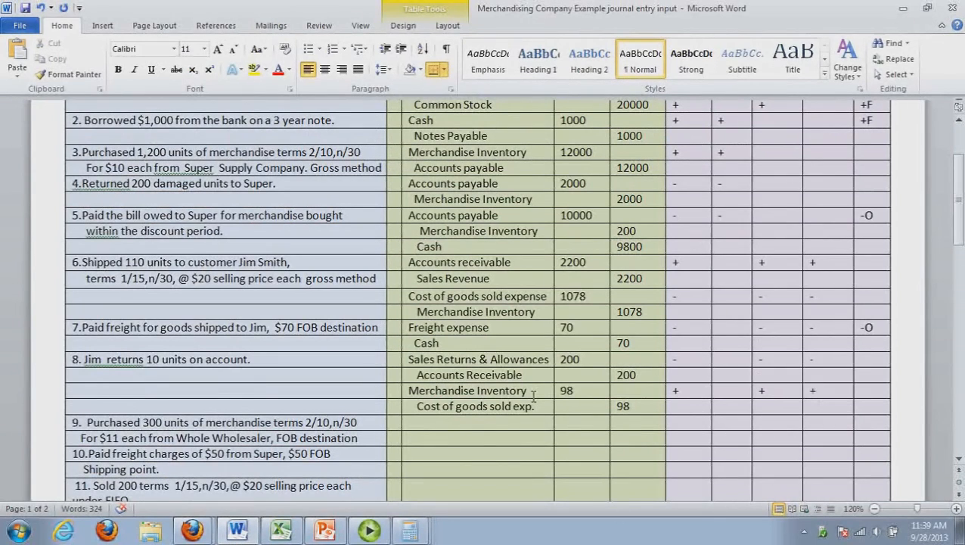
{"action": "left_click", "coordinate": [430, 432]}
{"action": "left_click_drag", "start_coordinate": [957, 227], "coordinate": [961, 241]}
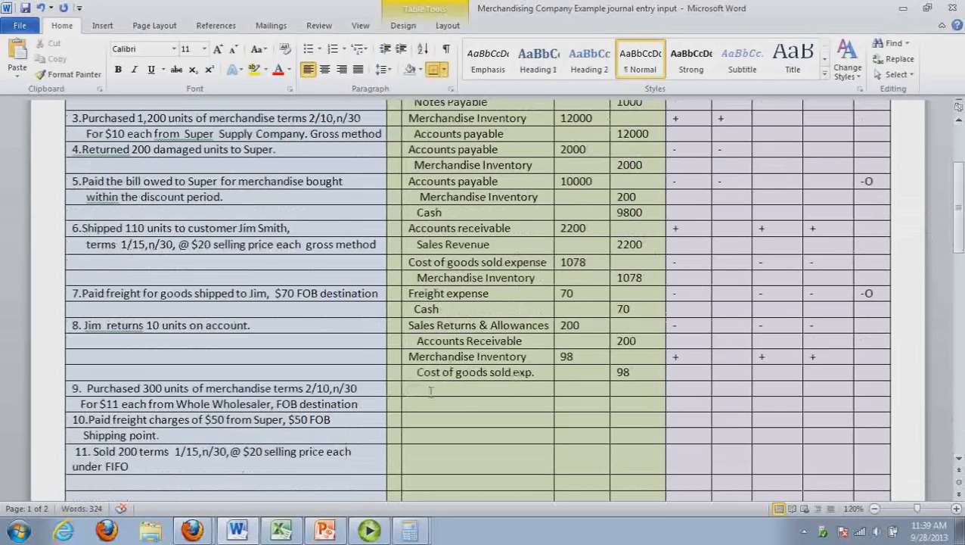
{"action": "type", "text": "Merchandise Inventory"}
{"action": "left_click", "coordinate": [440, 414]}
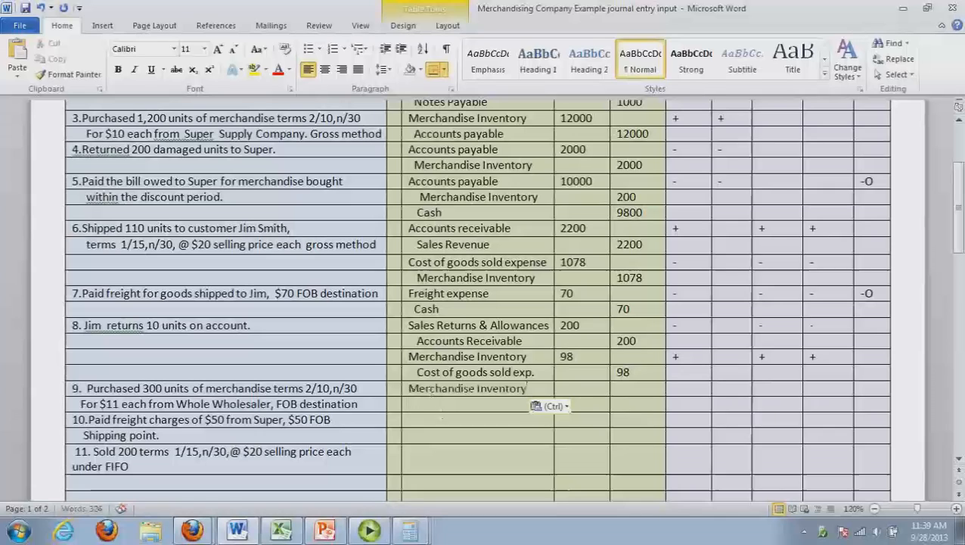
{"action": "type", "text": "Accounts"}
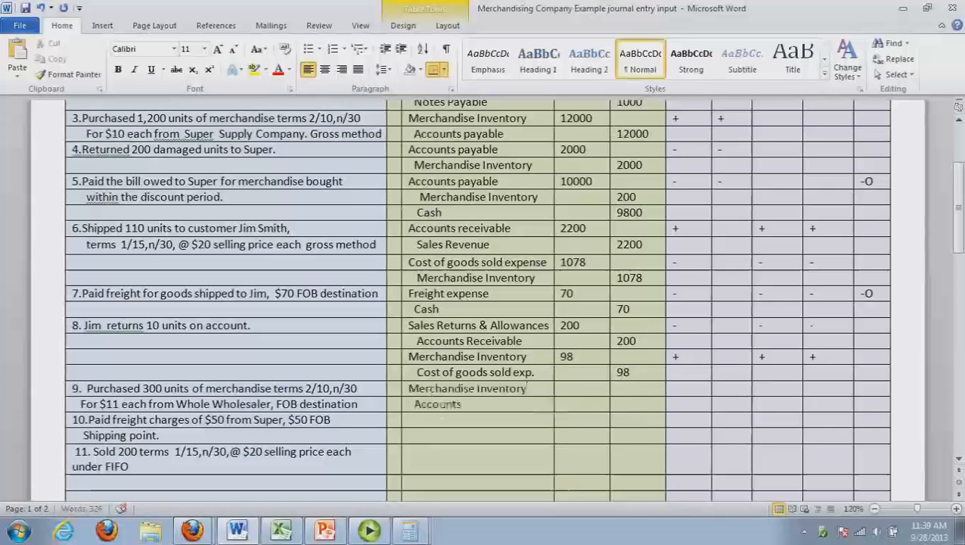
{"action": "type", "text": " Payable"}
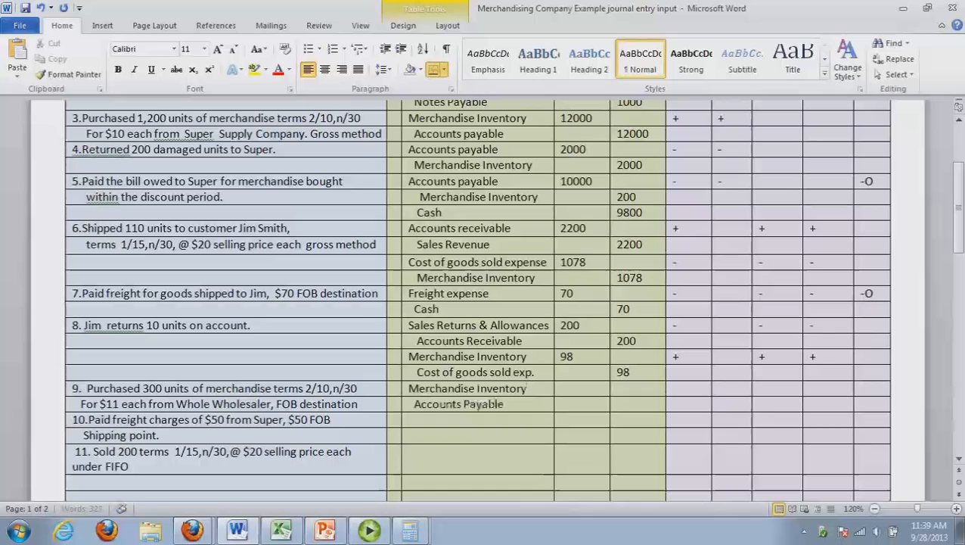
Multiply 300 by 11 in the Calculator to work out the amount for transaction 9
{"action": "left_click", "coordinate": [577, 389]}
{"action": "key", "text": "alt+Tab"}
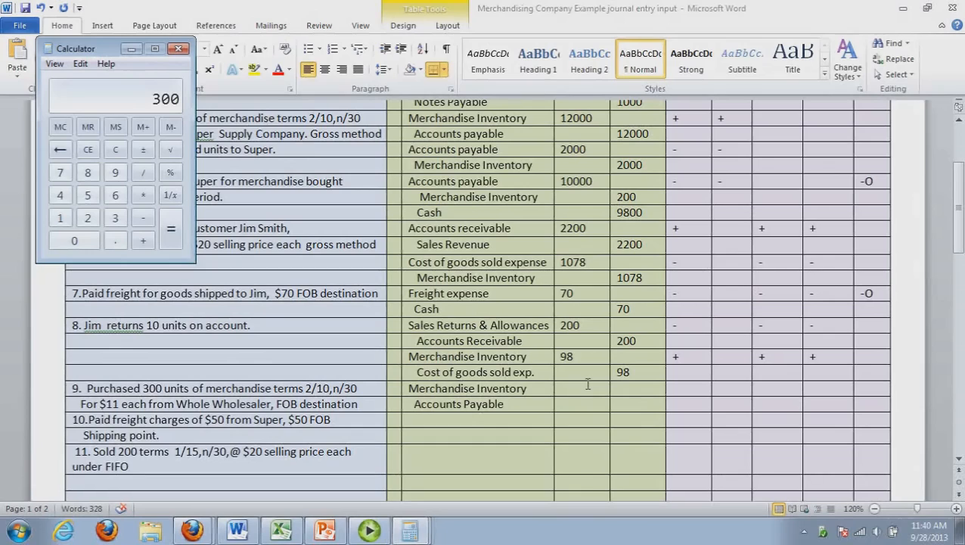
{"action": "type", "text": "*11"}
{"action": "key", "text": "Return"}
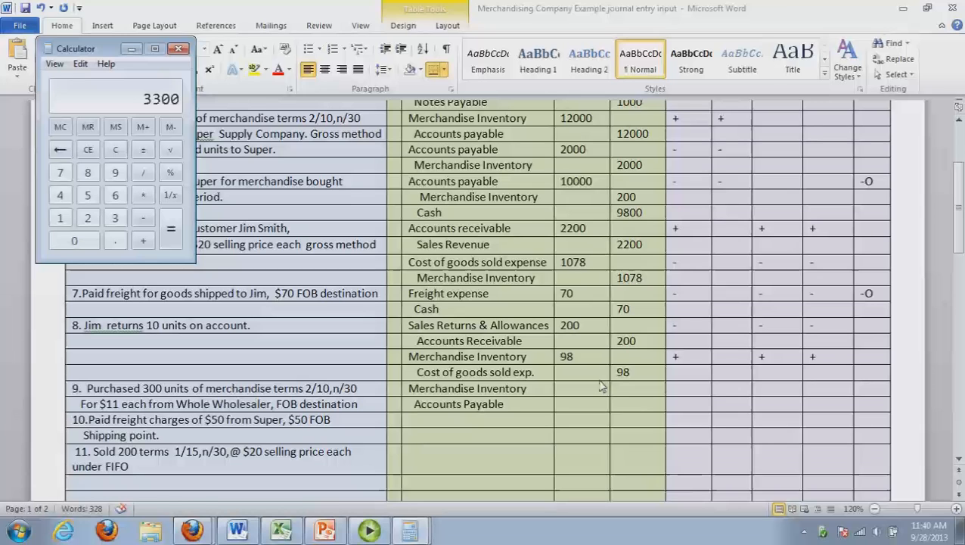
Enter 3300 as the Merchandise Inventory debit and the Accounts Payable credit of transaction 9 in the Word journal
{"action": "left_click", "coordinate": [581, 390]}
{"action": "type", "text": "33"}
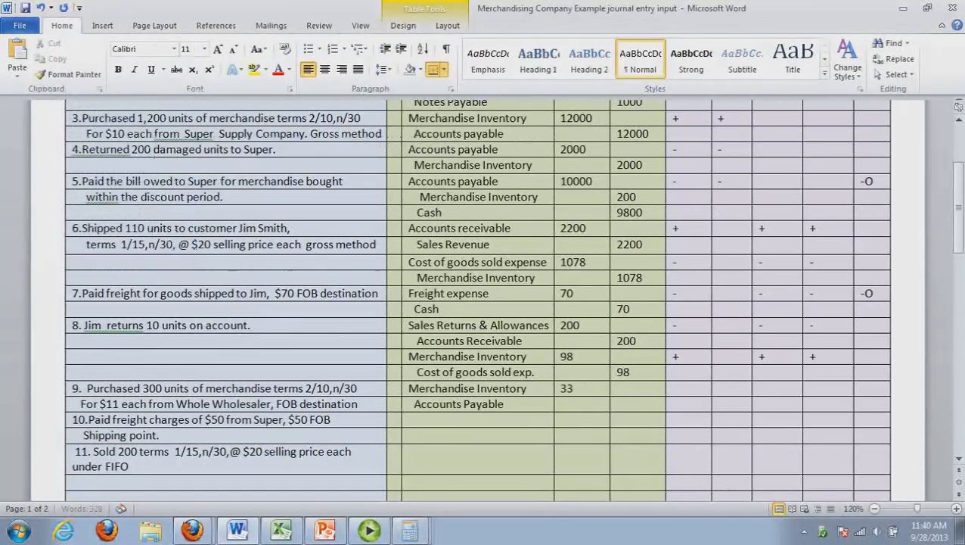
{"action": "type", "text": "00"}
{"action": "left_click", "coordinate": [635, 405]}
{"action": "type", "text": "3300"}
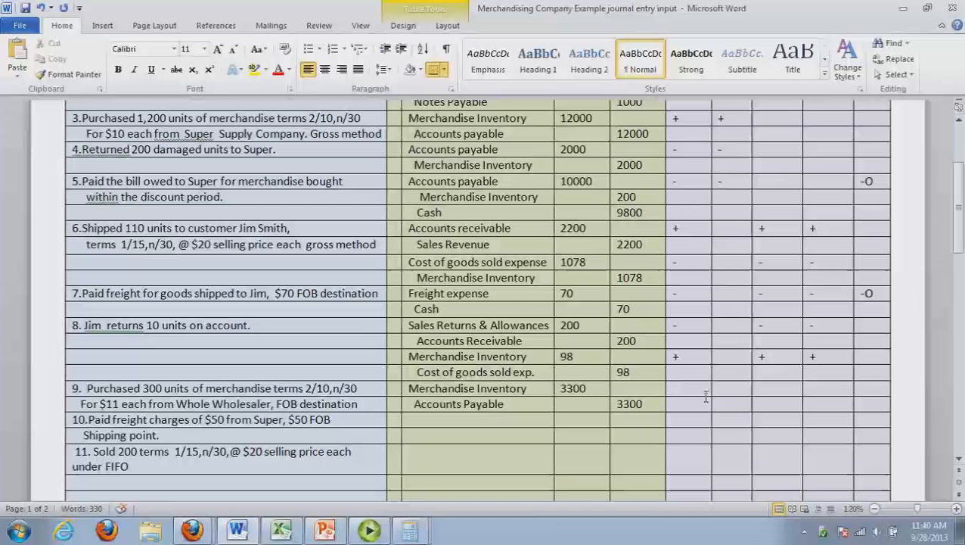
Switch to the Excel ledgers and post 3300 to the Inventory debit side and the Accounts Payable credit side of the general ledger
{"action": "left_click", "coordinate": [281, 531]}
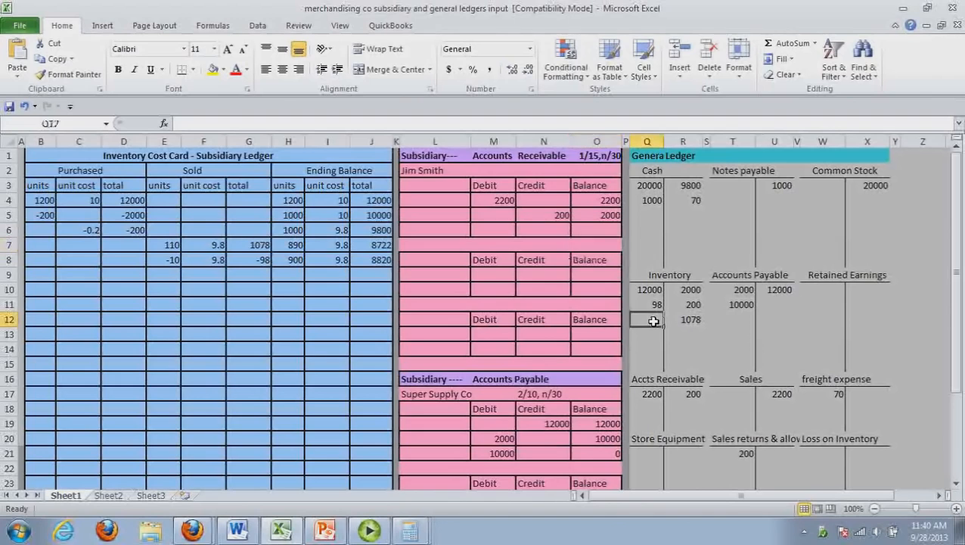
{"action": "type", "text": "3300"}
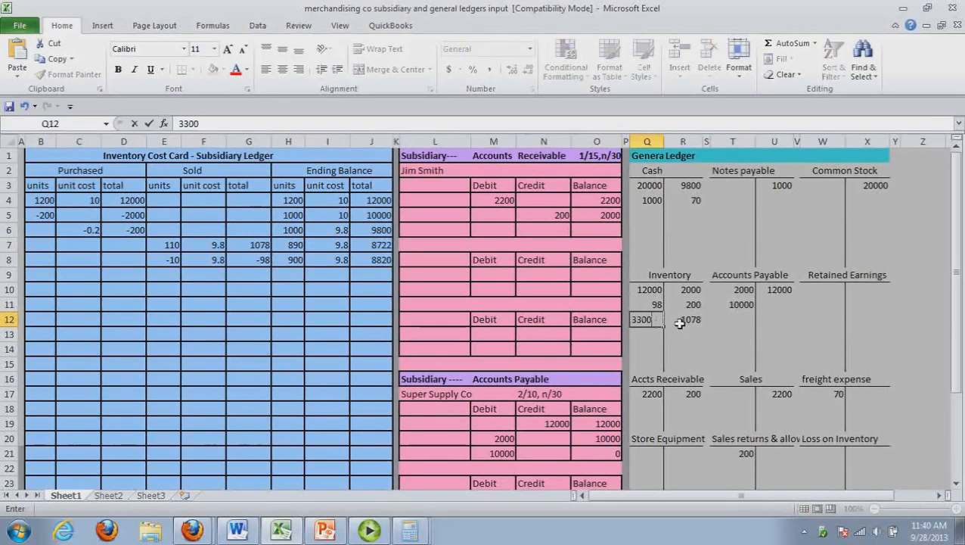
{"action": "left_click", "coordinate": [786, 310]}
{"action": "type", "text": "33"}
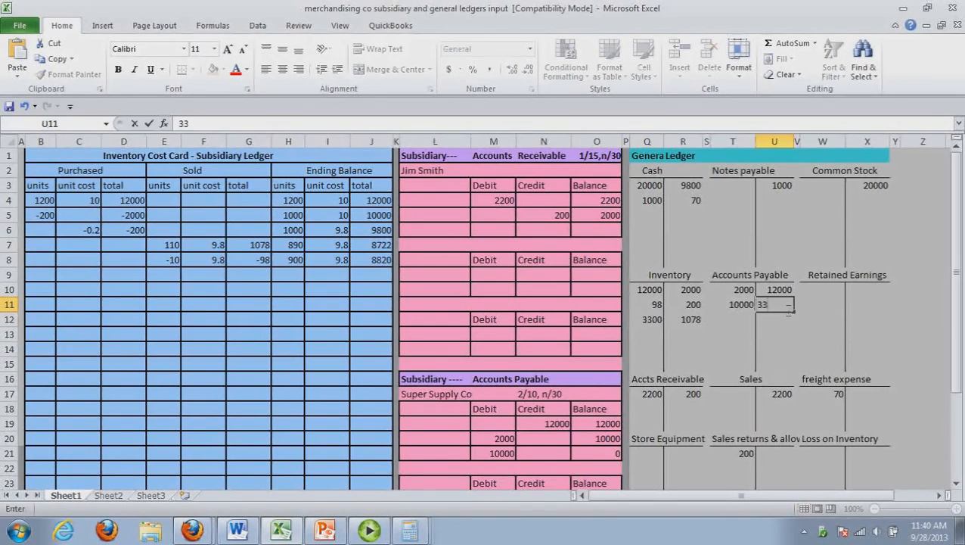
{"action": "type", "text": "00"}
Enter 300 units, unit cost 11 and total 3300 under Purchased in row 9 of the inventory cost card
{"action": "left_click", "coordinate": [44, 277]}
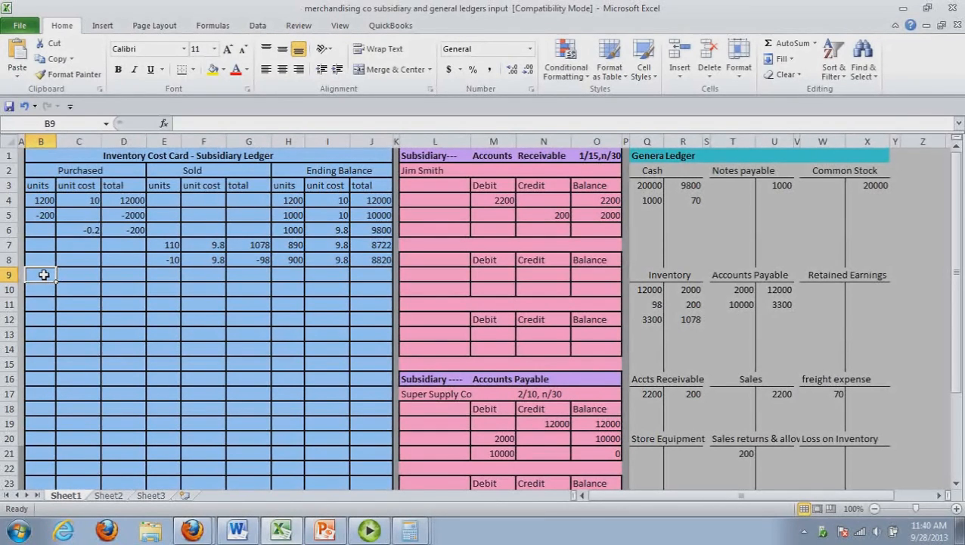
{"action": "type", "text": "300"}
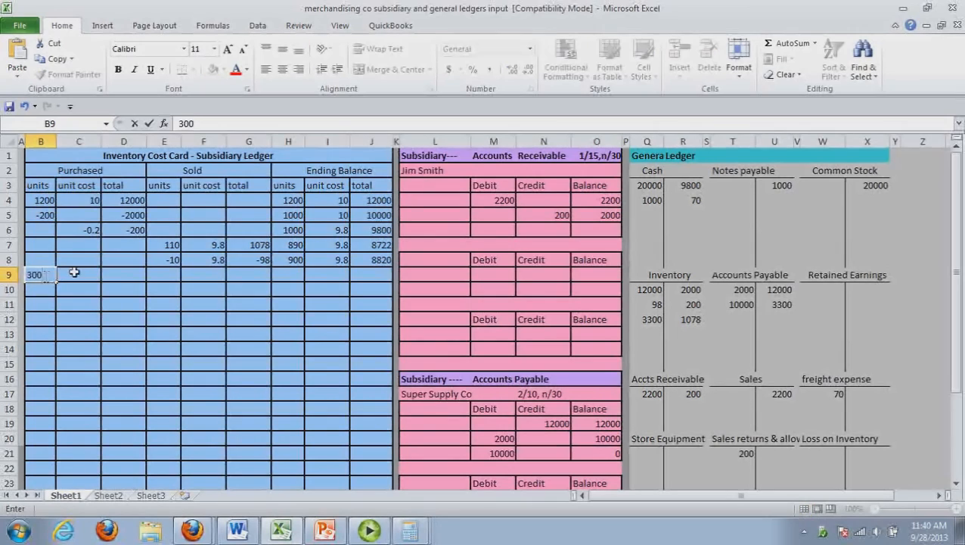
{"action": "left_click", "coordinate": [97, 278]}
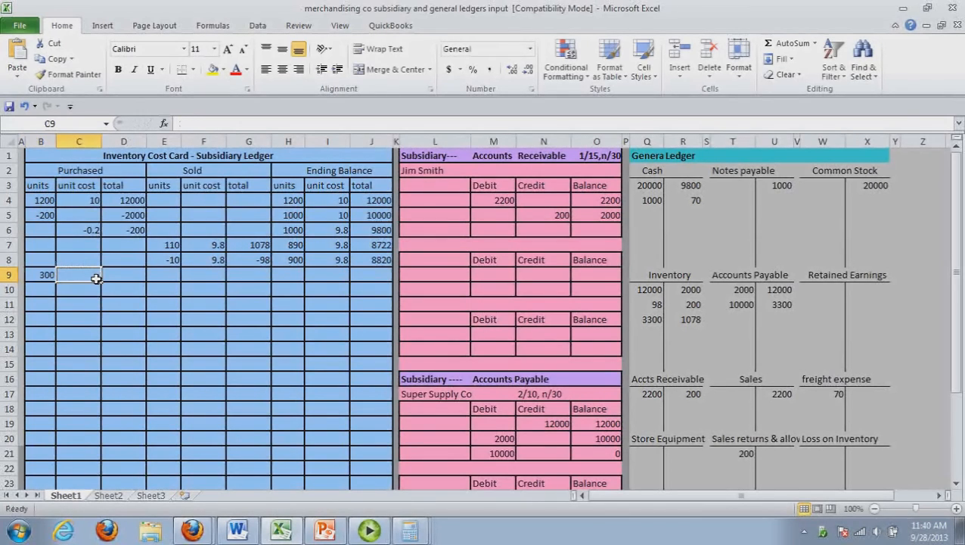
{"action": "type", "text": "11"}
{"action": "left_click", "coordinate": [137, 277]}
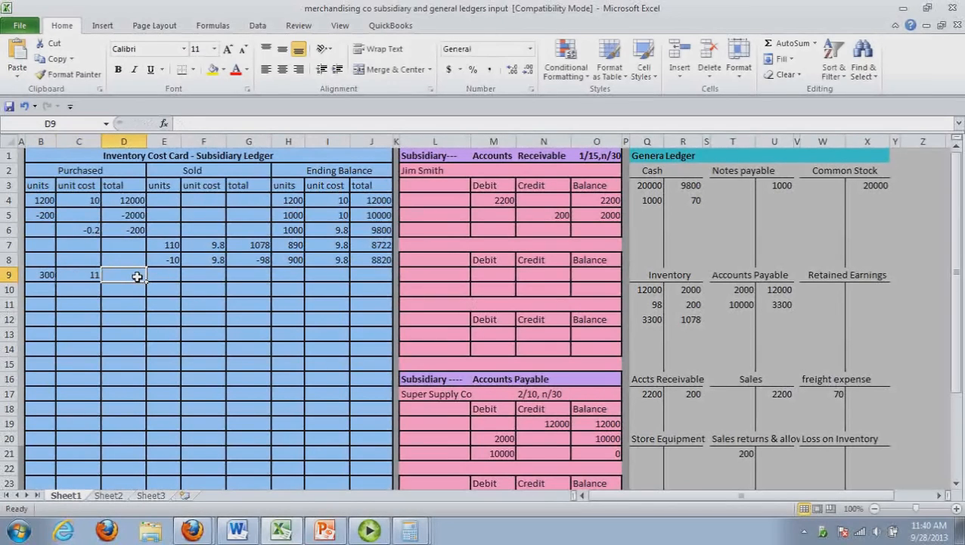
{"action": "type", "text": "3300"}
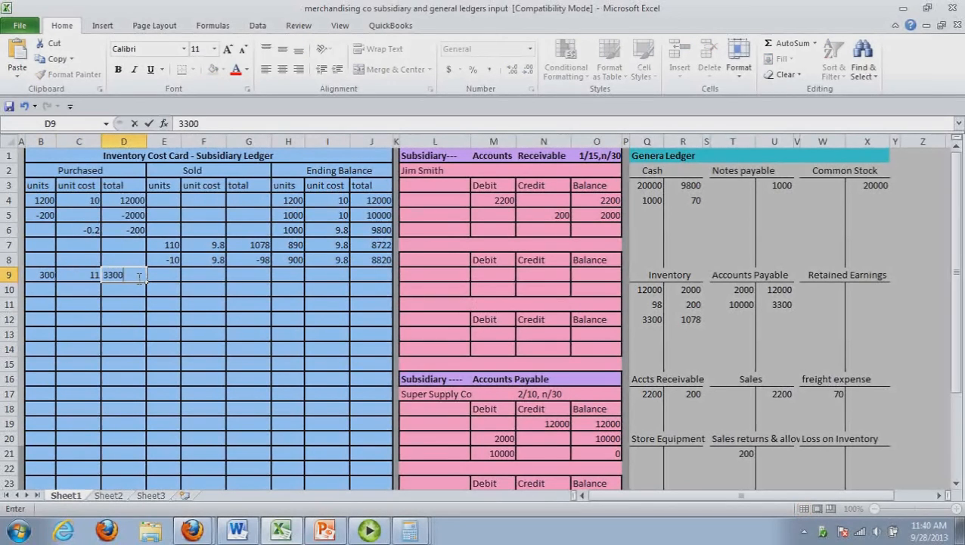
Label the inventory cost card's title row FIFO in cell I1
{"action": "left_click", "coordinate": [302, 280]}
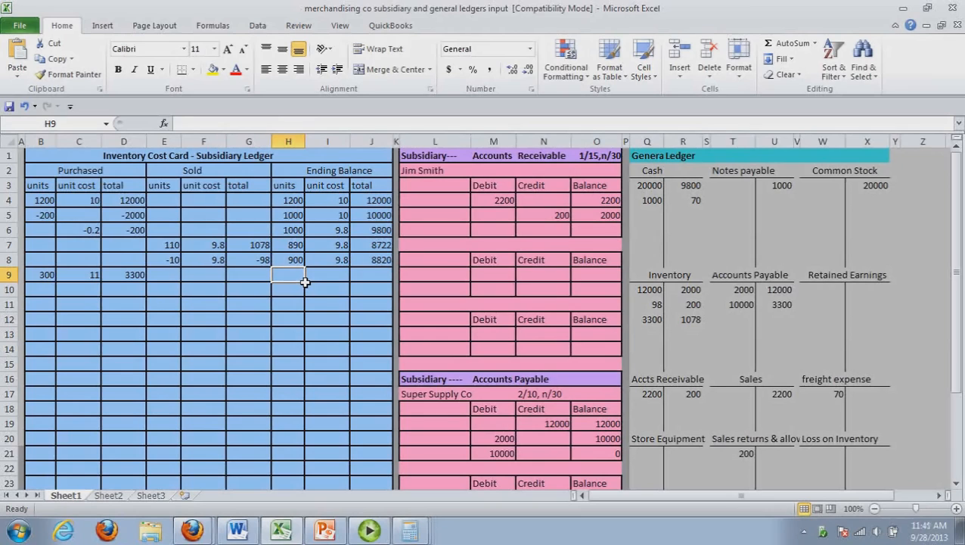
{"action": "left_click", "coordinate": [330, 160]}
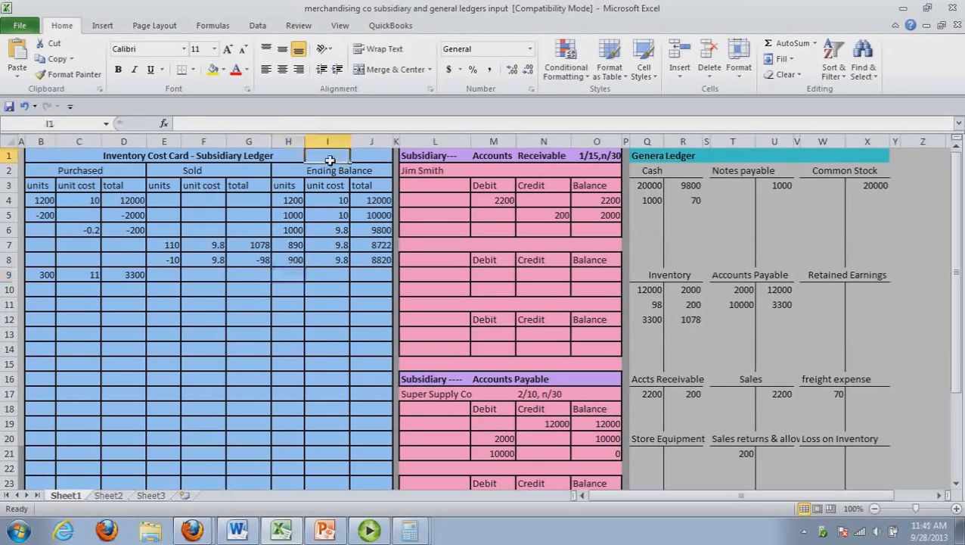
{"action": "type", "text": "FIFO"}
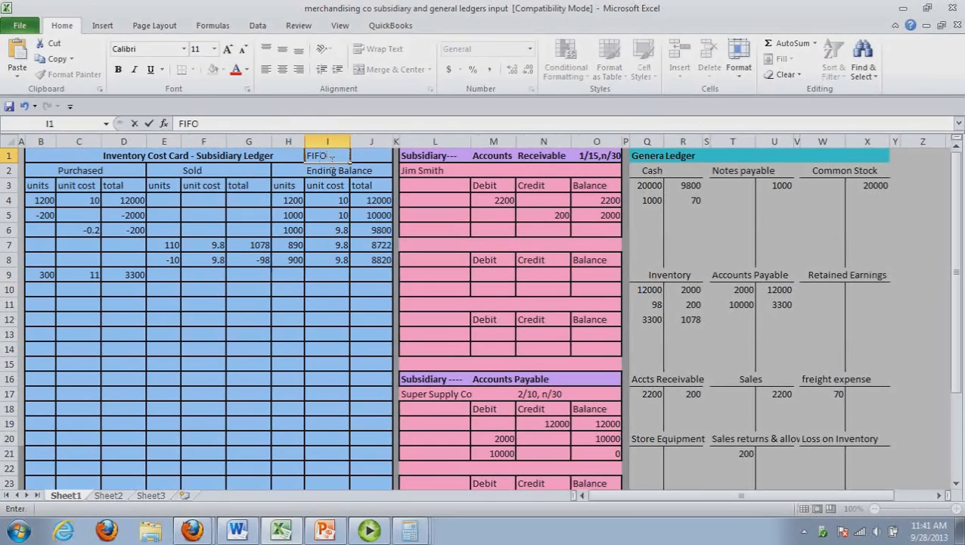
{"action": "left_click_drag", "start_coordinate": [326, 185], "coordinate": [354, 155]}
Enter 300 units, unit cost 11 and total 3300 under Ending Balance in row 9 of the cost card
{"action": "left_click", "coordinate": [339, 278]}
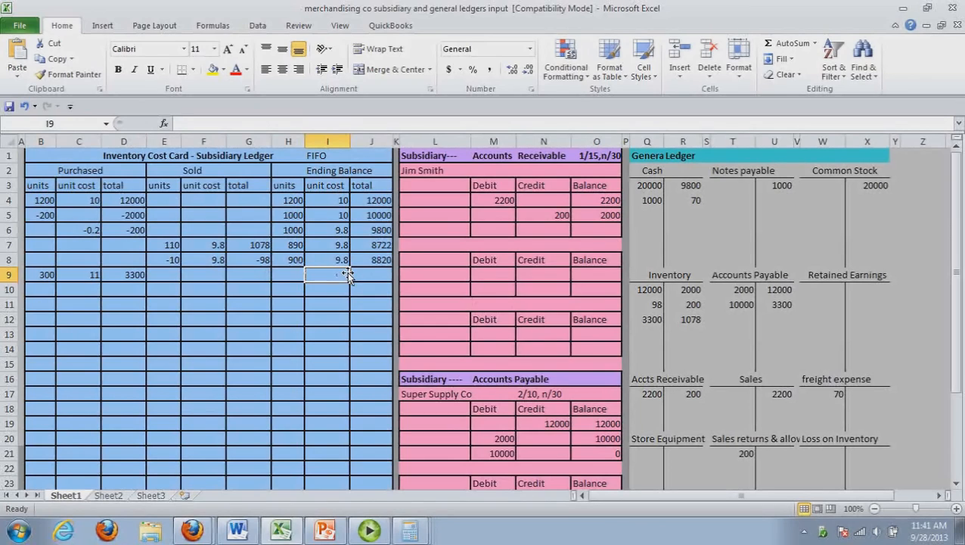
{"action": "left_click", "coordinate": [294, 280]}
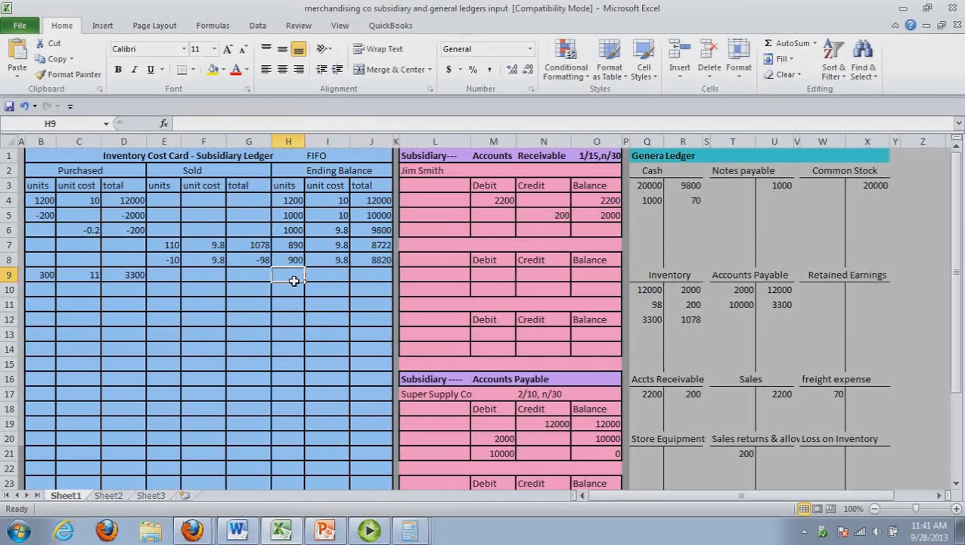
{"action": "type", "text": "300"}
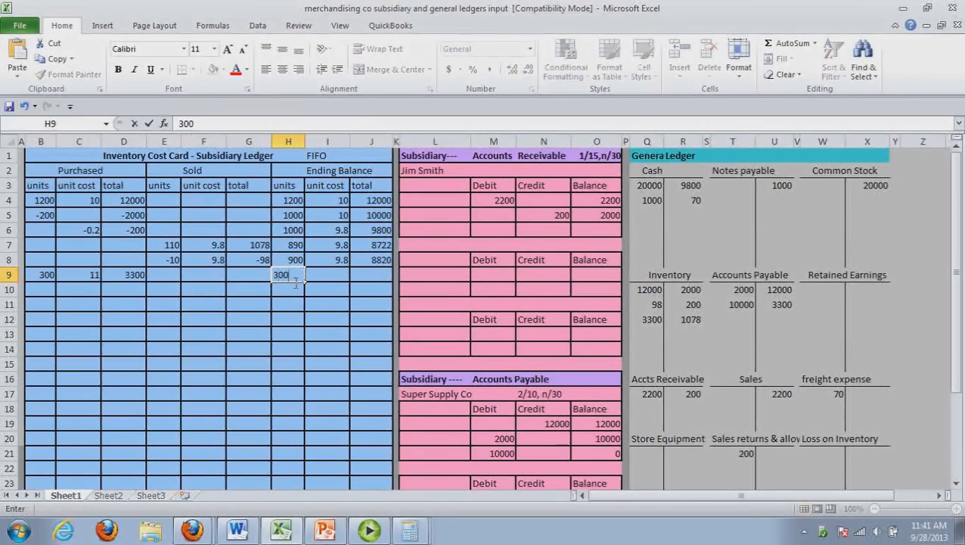
{"action": "key", "text": "Tab"}
{"action": "type", "text": "11"}
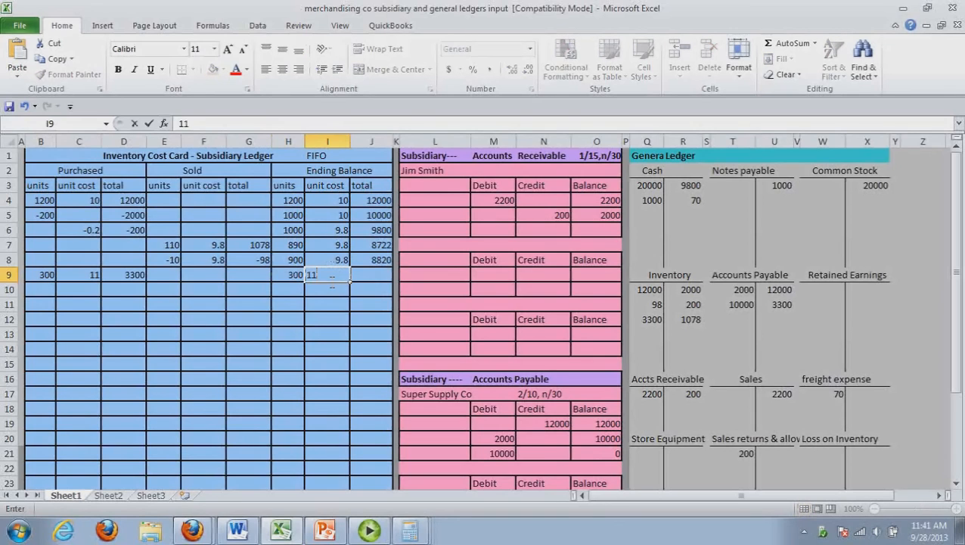
{"action": "key", "text": "Tab"}
{"action": "type", "text": "3300"}
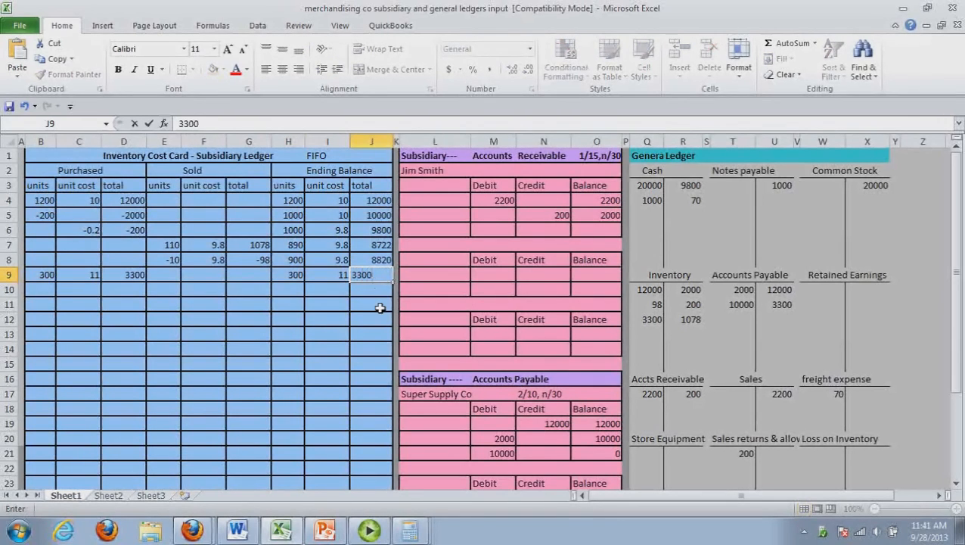
{"action": "left_click_drag", "start_coordinate": [379, 276], "coordinate": [294, 269]}
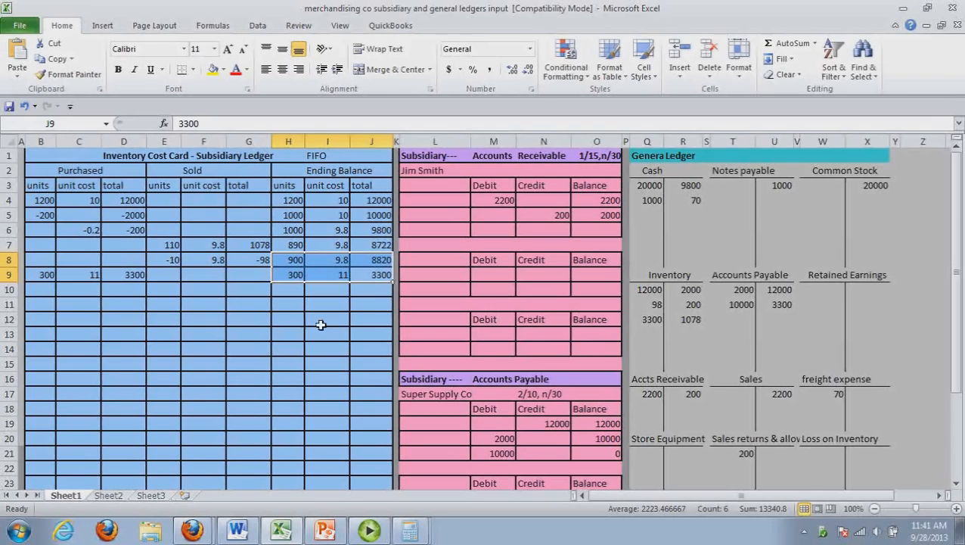
{"action": "left_click", "coordinate": [323, 319]}
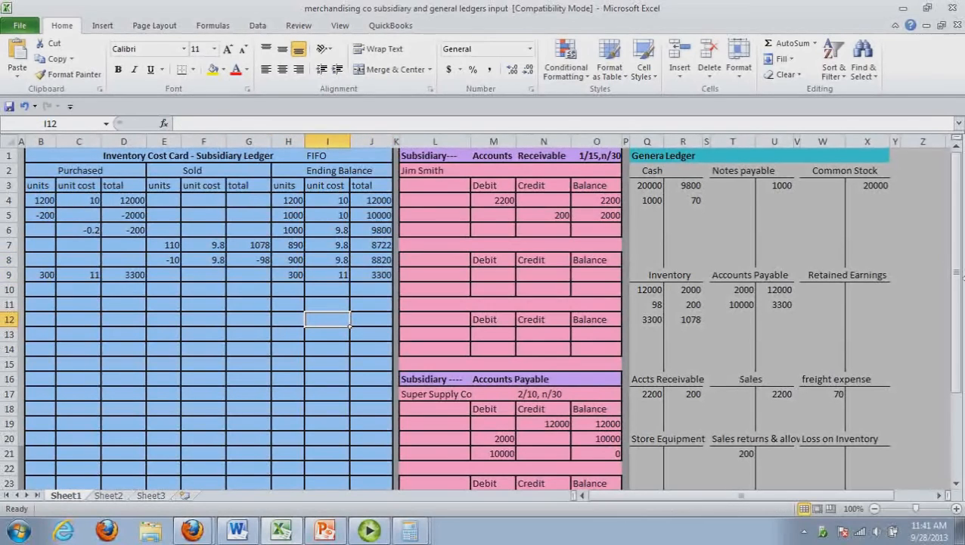
Check transaction 9's supplier in Word, and title the second Accounts Payable subsidiary account in Excel "Whole wholesaler" in L22
{"action": "left_click_drag", "start_coordinate": [959, 276], "coordinate": [958, 346]}
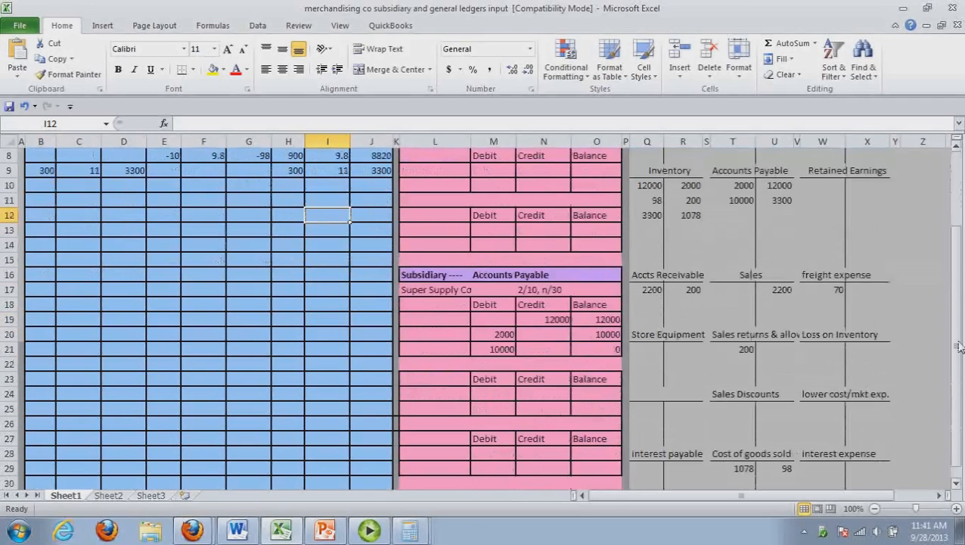
{"action": "left_click", "coordinate": [242, 531]}
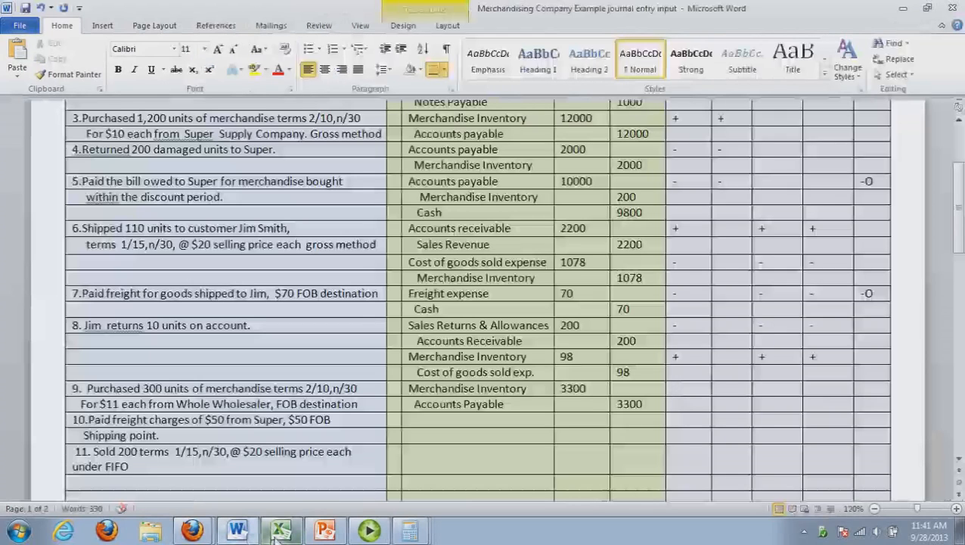
{"action": "left_click", "coordinate": [280, 531]}
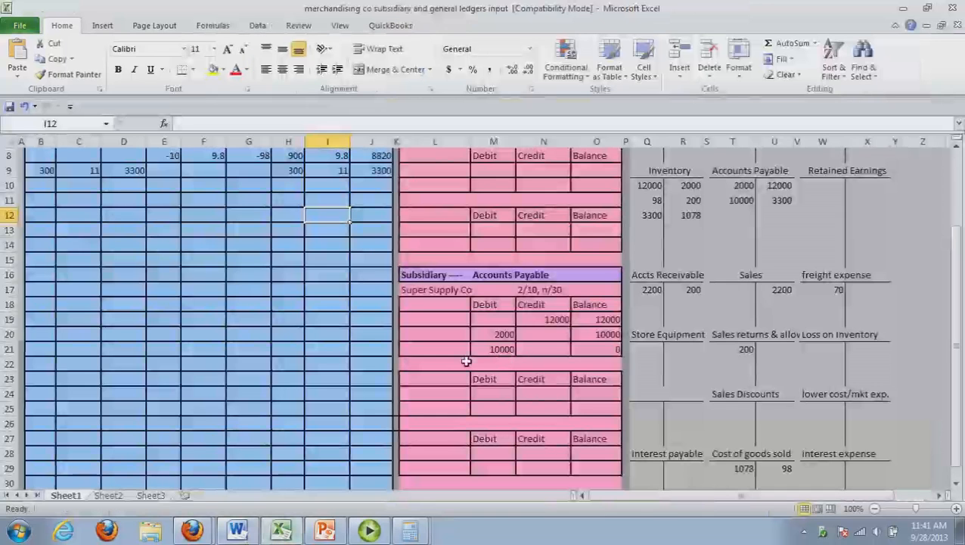
{"action": "left_click", "coordinate": [452, 366]}
{"action": "type", "text": "Wh"}
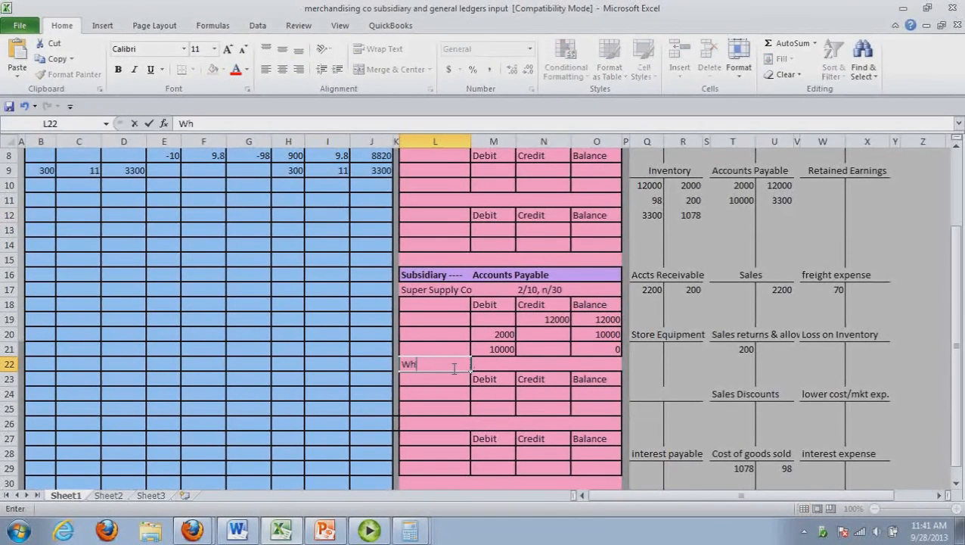
{"action": "type", "text": "ole wholesaler"}
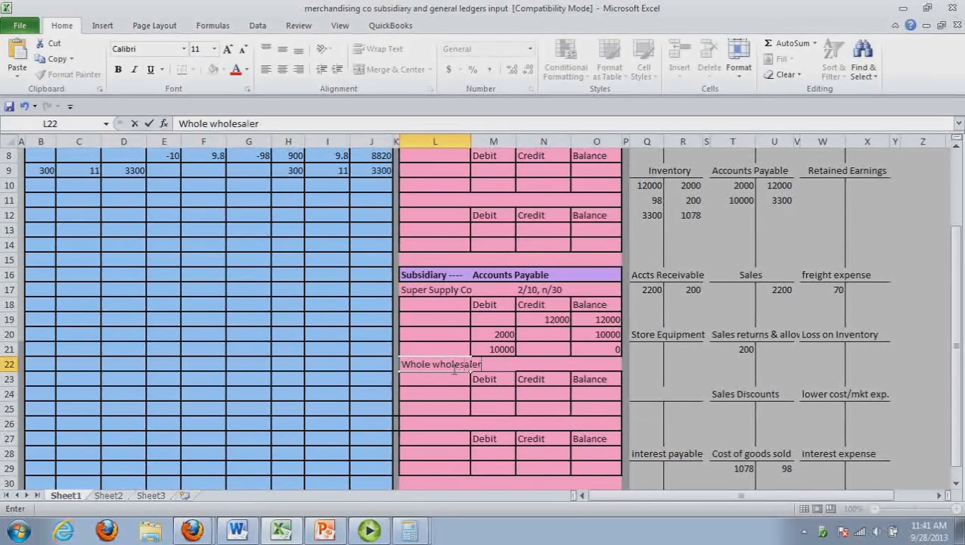
{"action": "left_click_drag", "start_coordinate": [465, 384], "coordinate": [484, 385]}
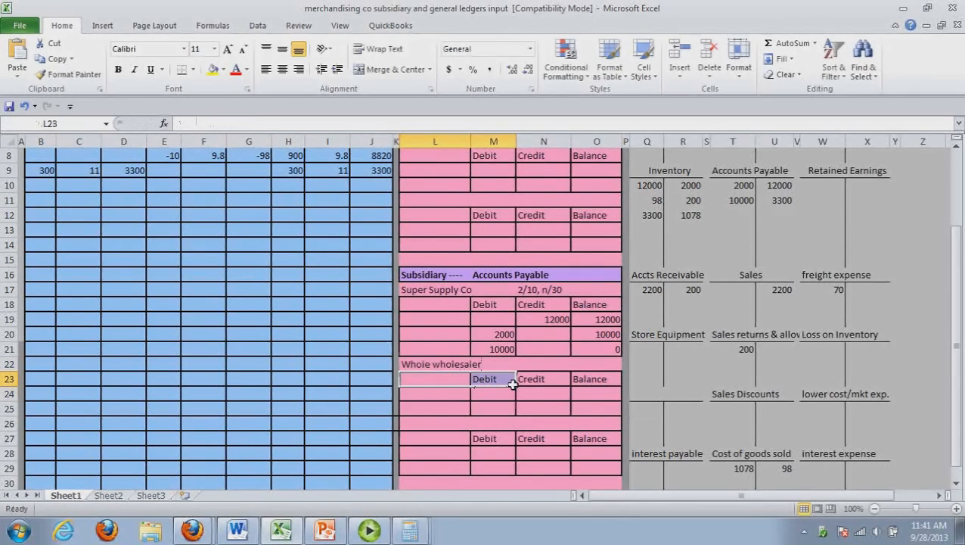
Enter the terms 2/10,n/30 beside the Whole wholesaler account name in N22
{"action": "left_click", "coordinate": [567, 365]}
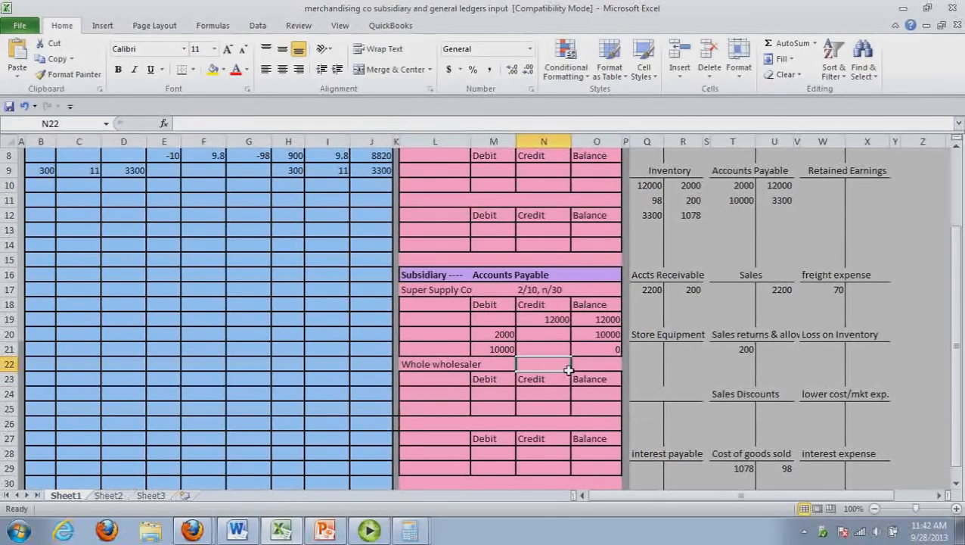
{"action": "type", "text": "2/10,n/30"}
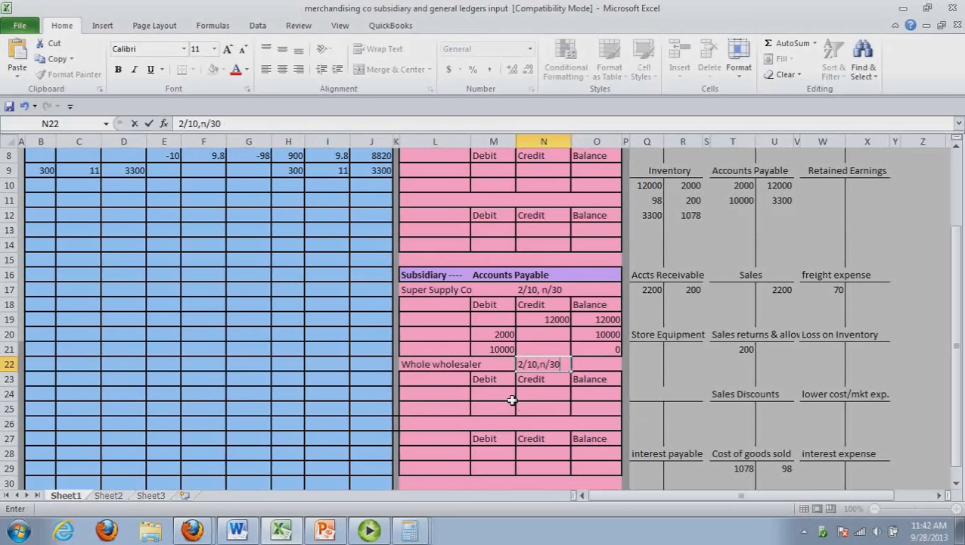
Post a 3300 credit and 3300 balance to the Whole wholesaler subsidiary account, and return to the Word journal
{"action": "left_click", "coordinate": [550, 403]}
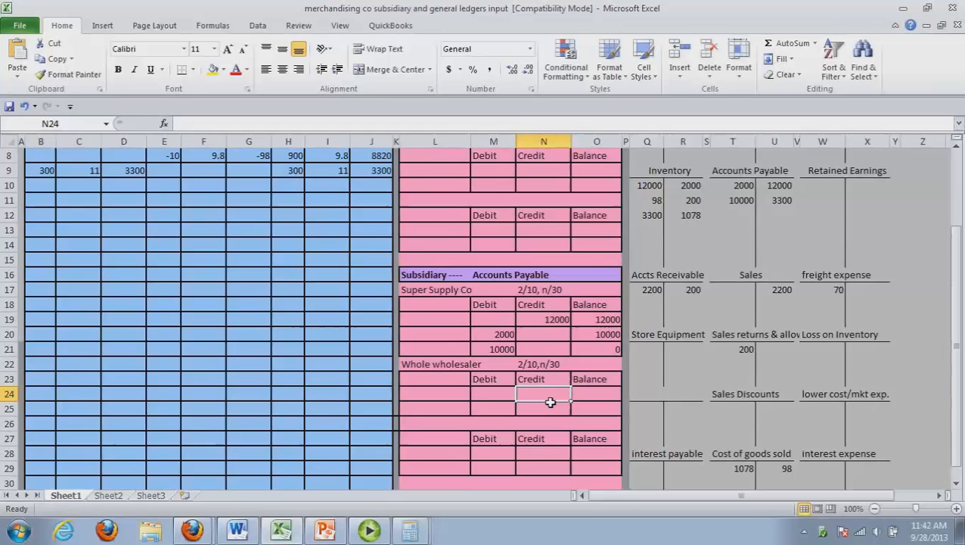
{"action": "type", "text": "300"}
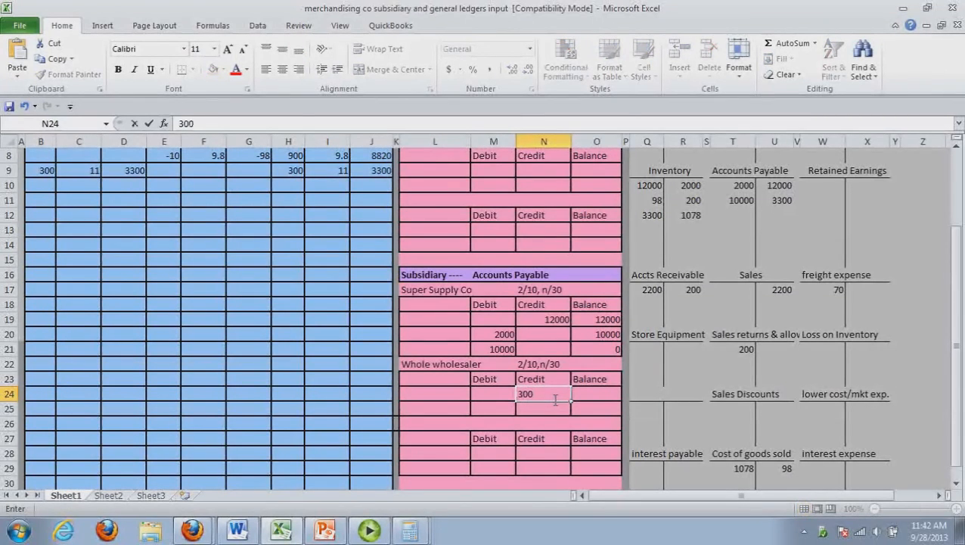
{"action": "key", "text": "BackSpace"}
{"action": "key", "text": "BackSpace"}
{"action": "key", "text": "BackSpace"}
{"action": "type", "text": "3300"}
{"action": "key", "text": "Tab"}
{"action": "type", "text": "3300"}
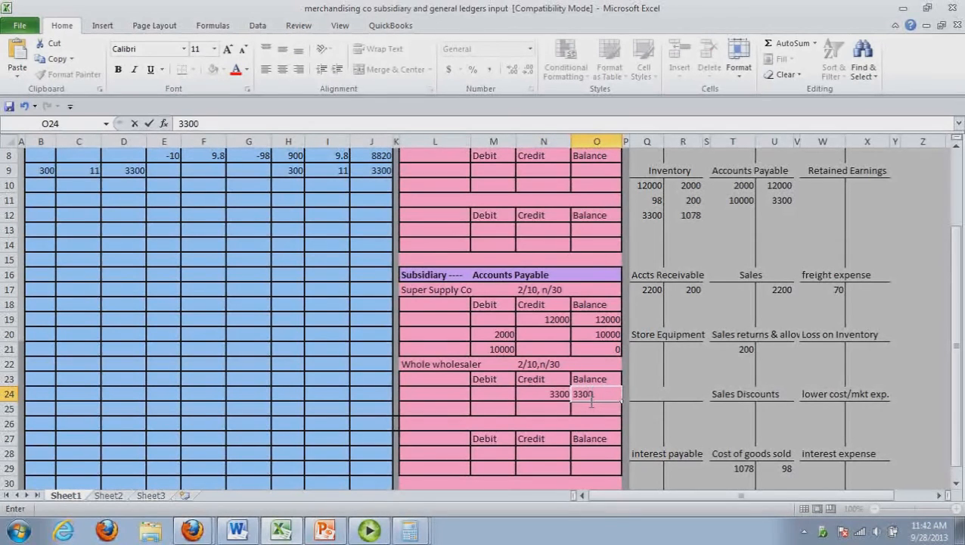
{"action": "left_click", "coordinate": [602, 442]}
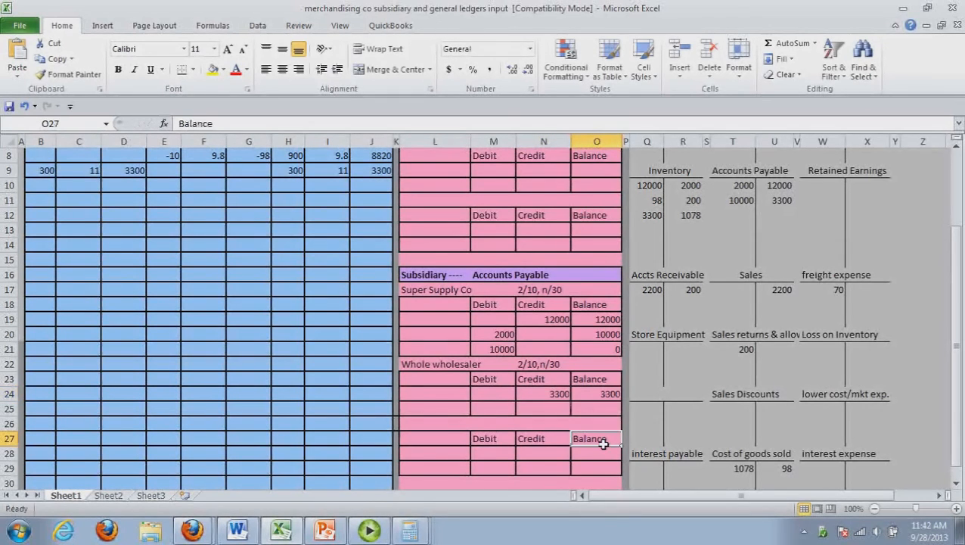
{"action": "left_click", "coordinate": [240, 530]}
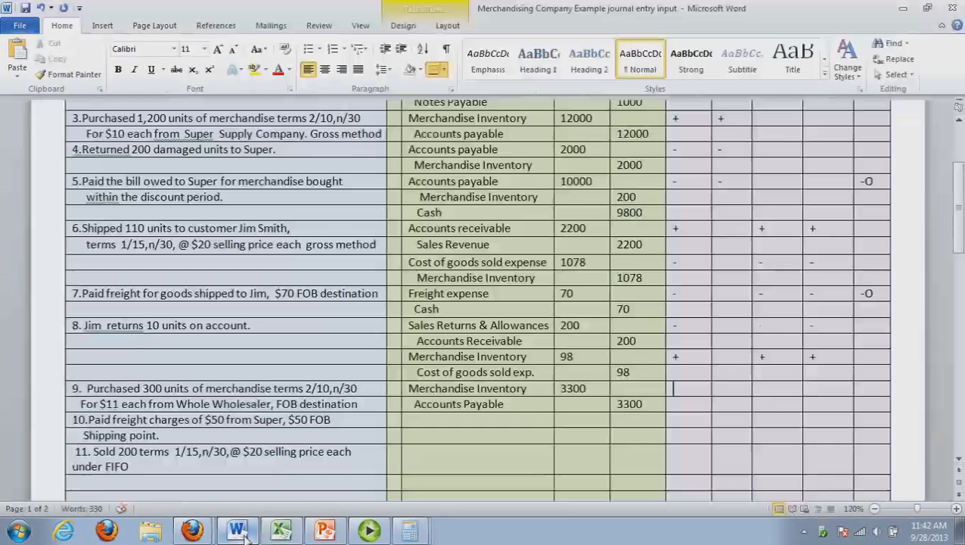
Change the supplier named in transaction 10's description from Super to Whole
{"action": "left_click", "coordinate": [439, 424]}
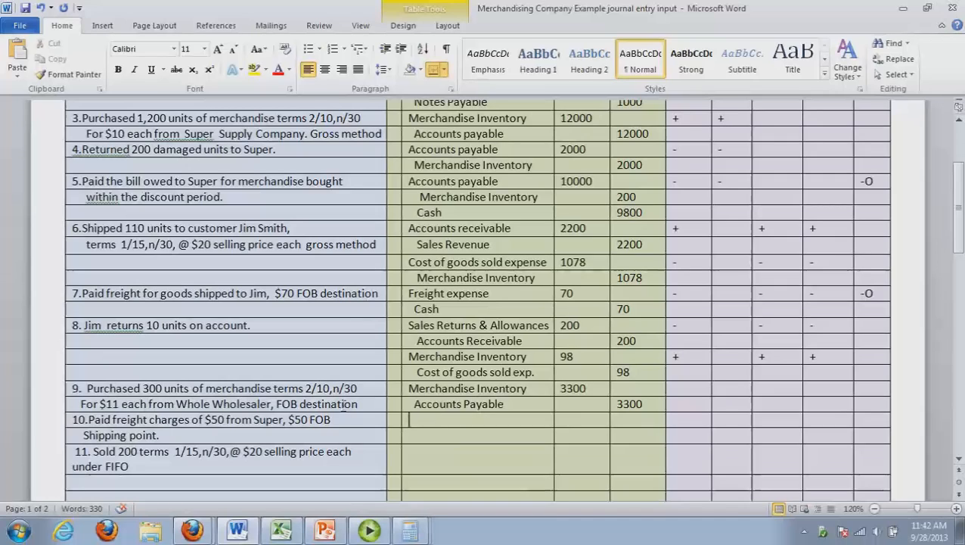
{"action": "double_click", "coordinate": [265, 419]}
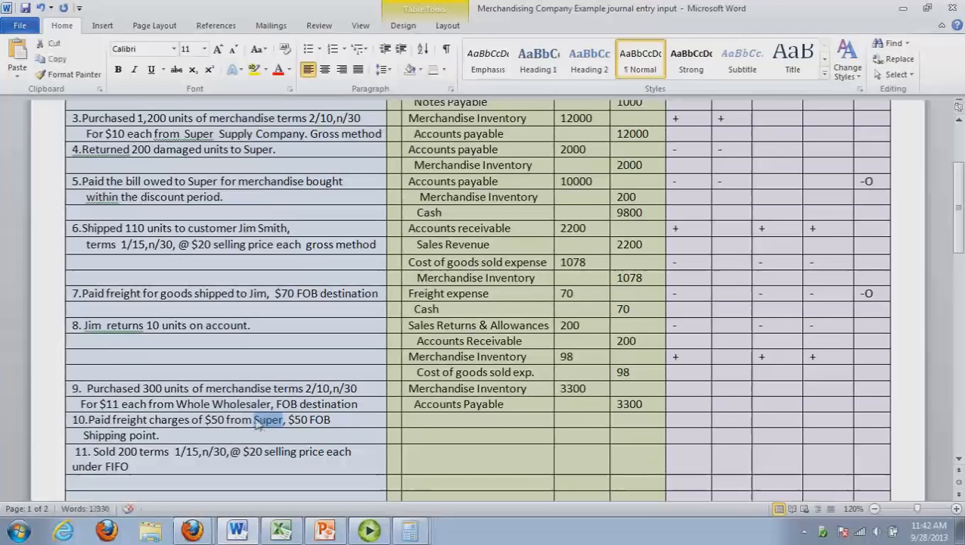
{"action": "type", "text": "Whole"}
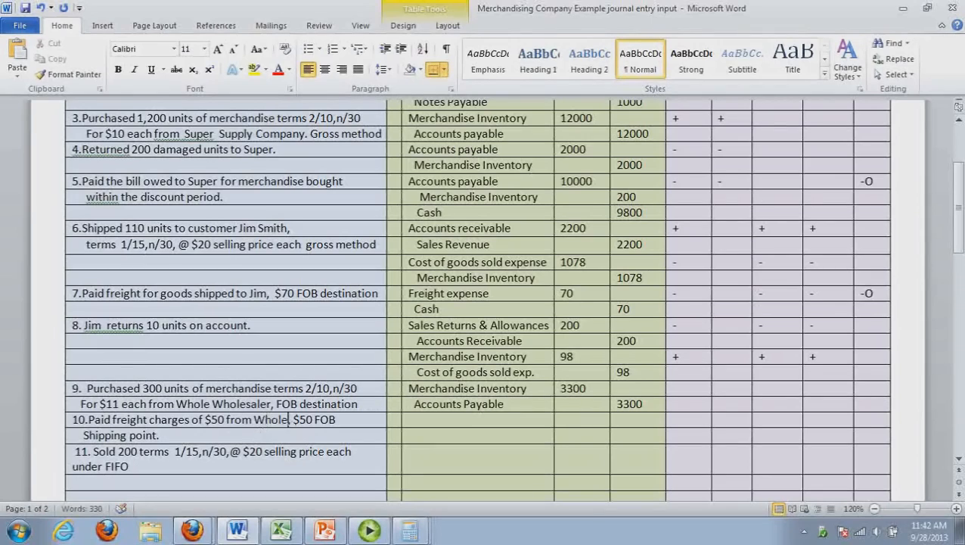
{"action": "left_click", "coordinate": [317, 440]}
Record transaction 10's journal entry with a 50 debit to Merchandise Inventory and a 50 credit to an indented Cash line
{"action": "left_click", "coordinate": [430, 425]}
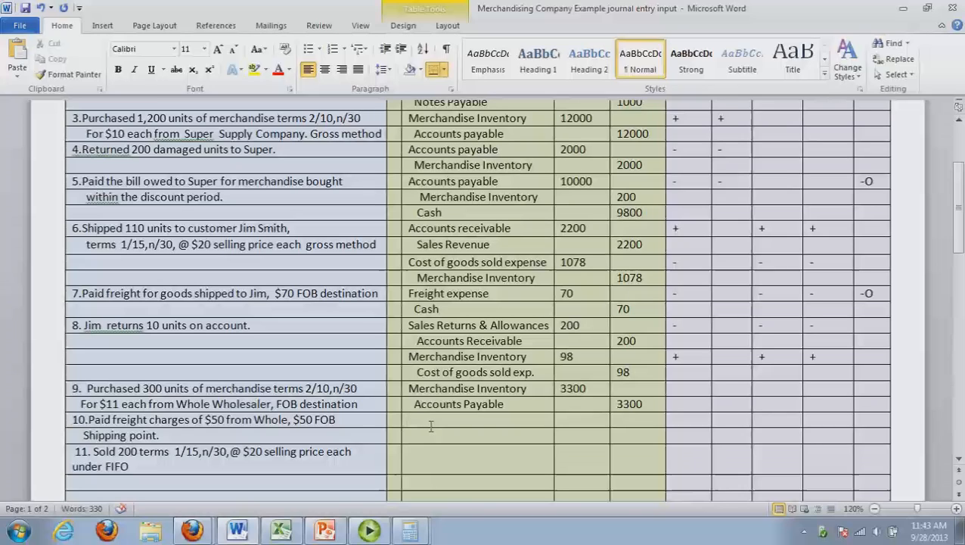
{"action": "type", "text": "Merchandise inventory"}
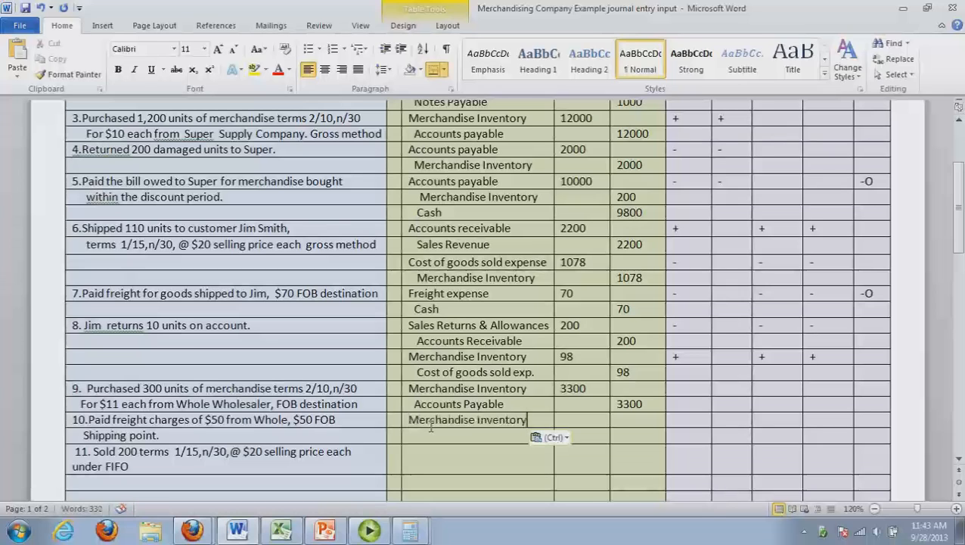
{"action": "key", "text": "Tab"}
{"action": "type", "text": "50"}
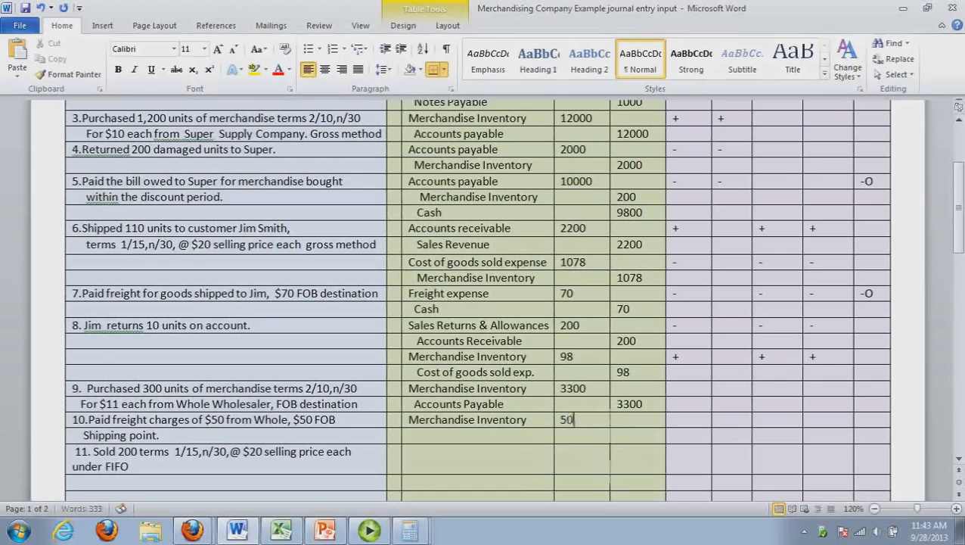
{"action": "left_click", "coordinate": [522, 439]}
{"action": "type", "text": "Cash"}
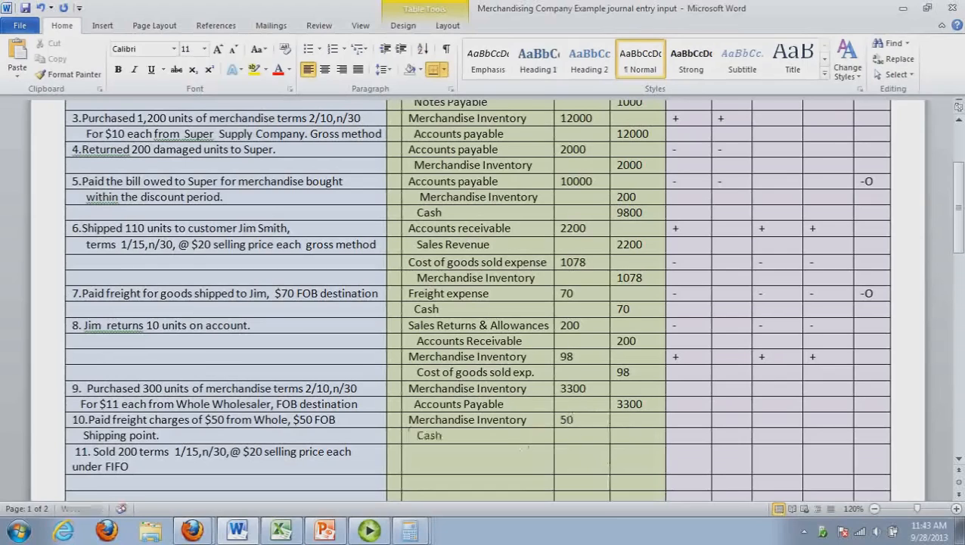
{"action": "key", "text": "Tab"}
{"action": "key", "text": "Tab"}
{"action": "type", "text": "50"}
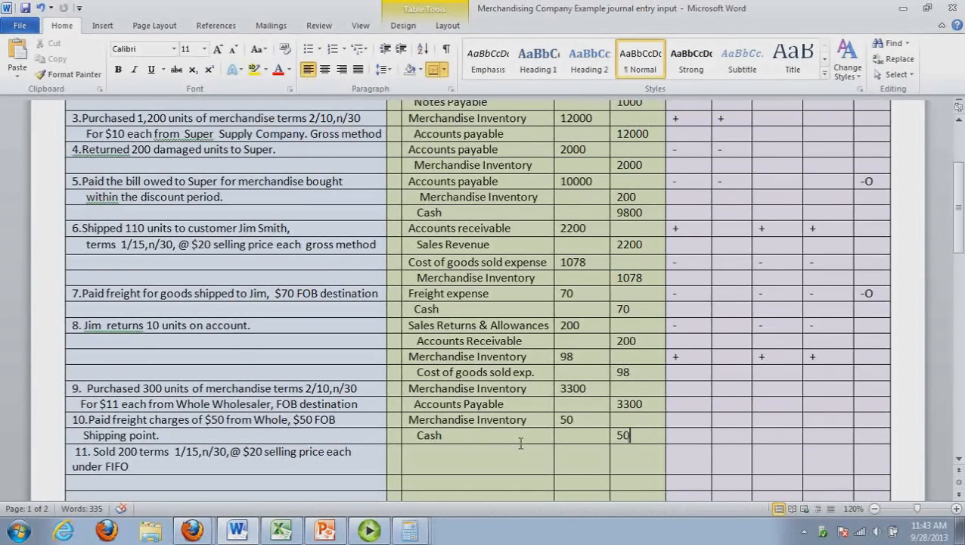
Mark transaction 10's statement impacts as +- in the first impact column and -O in the last
{"action": "left_click", "coordinate": [687, 424]}
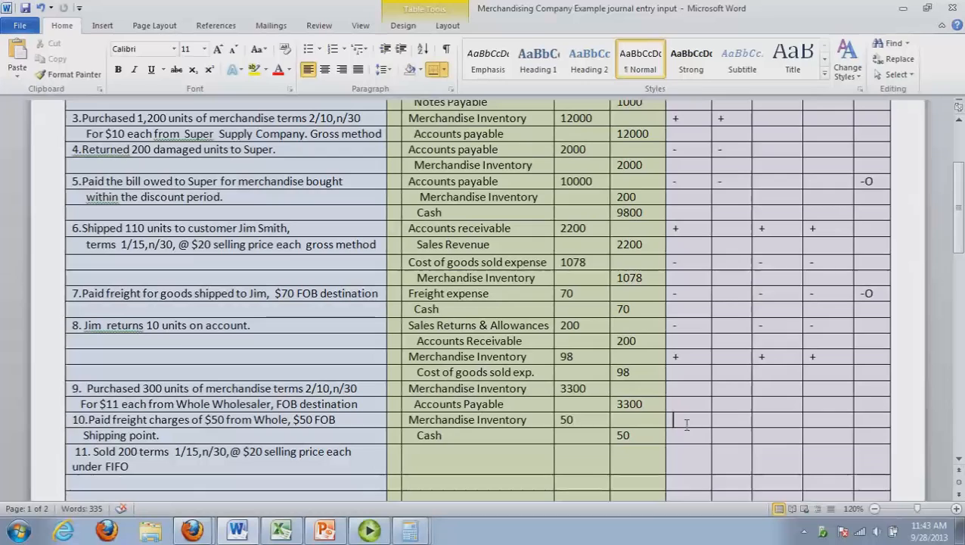
{"action": "type", "text": "+-"}
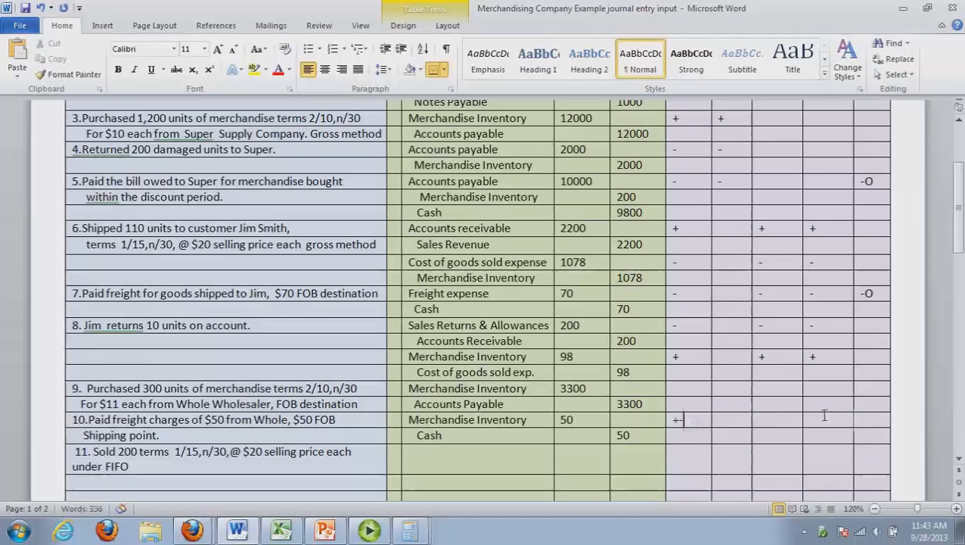
{"action": "left_click", "coordinate": [878, 424]}
{"action": "type", "text": "-"}
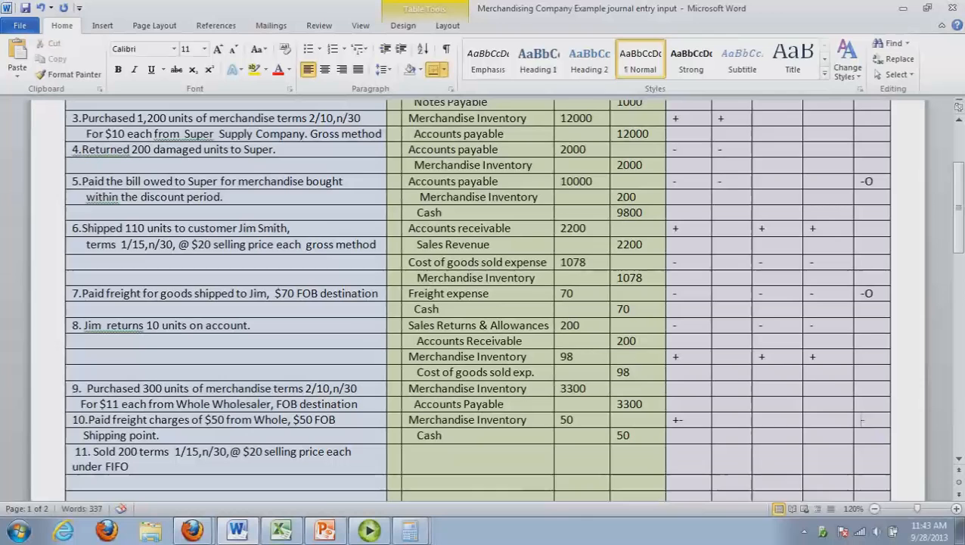
{"action": "type", "text": "O"}
{"action": "left_click_drag", "start_coordinate": [958, 248], "coordinate": [961, 265]}
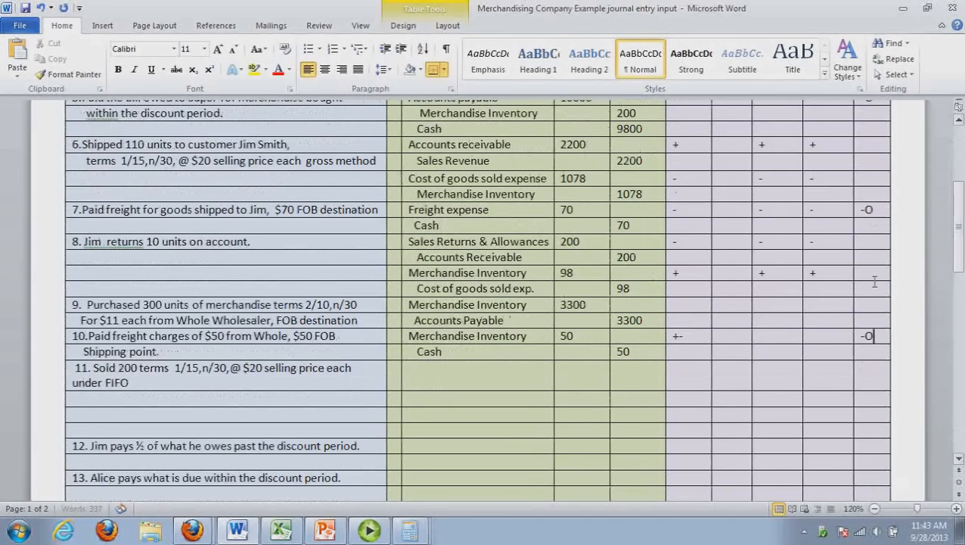
Switch to the Excel ledgers and post a 50 debit to Inventory in Q13 and a 50 credit to Cash in R5
{"action": "key", "text": "alt+Tab"}
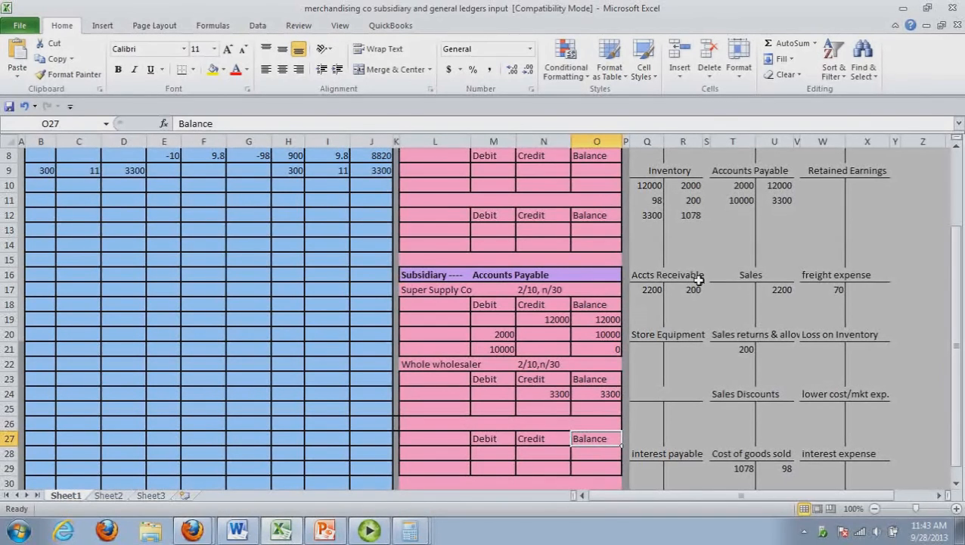
{"action": "left_click", "coordinate": [660, 230]}
{"action": "type", "text": "50"}
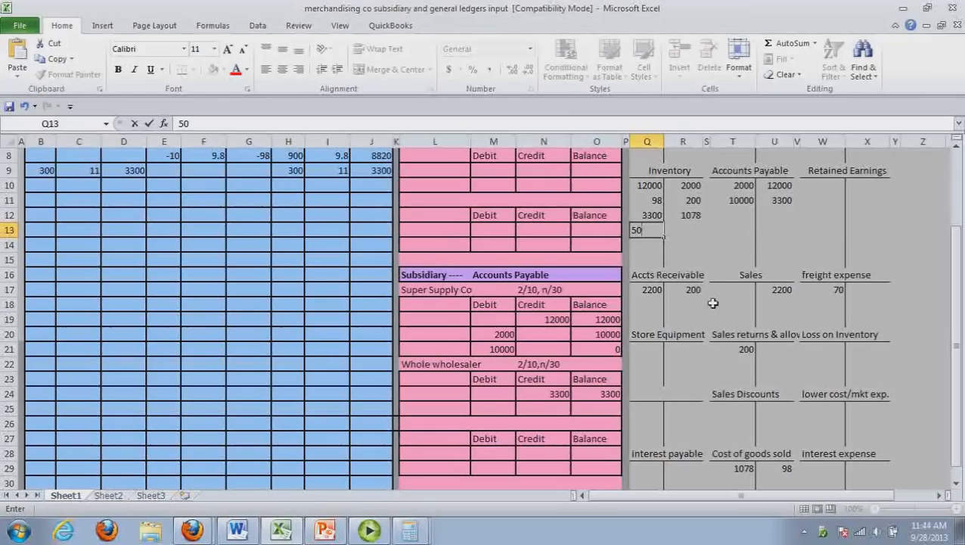
{"action": "left_click_drag", "start_coordinate": [961, 261], "coordinate": [959, 224]}
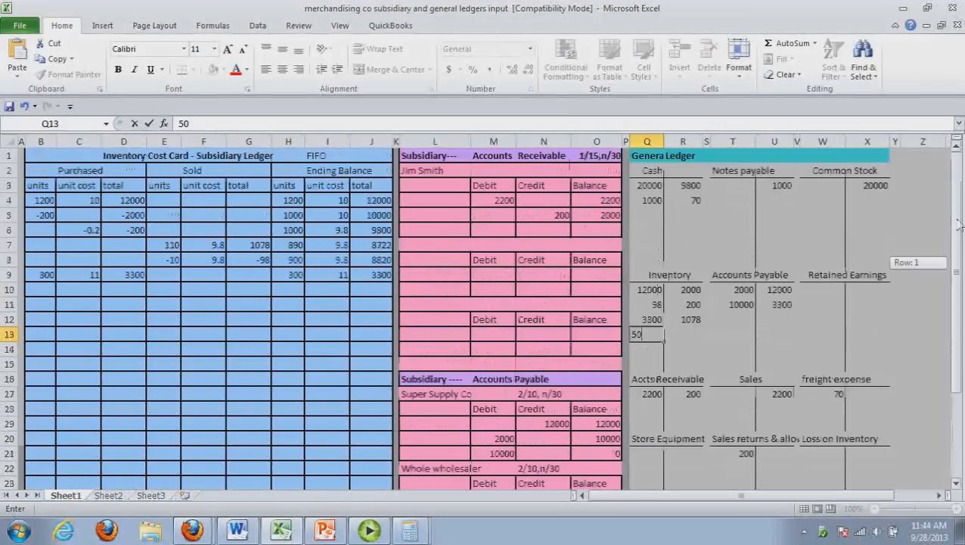
{"action": "left_click", "coordinate": [683, 215]}
{"action": "type", "text": "50"}
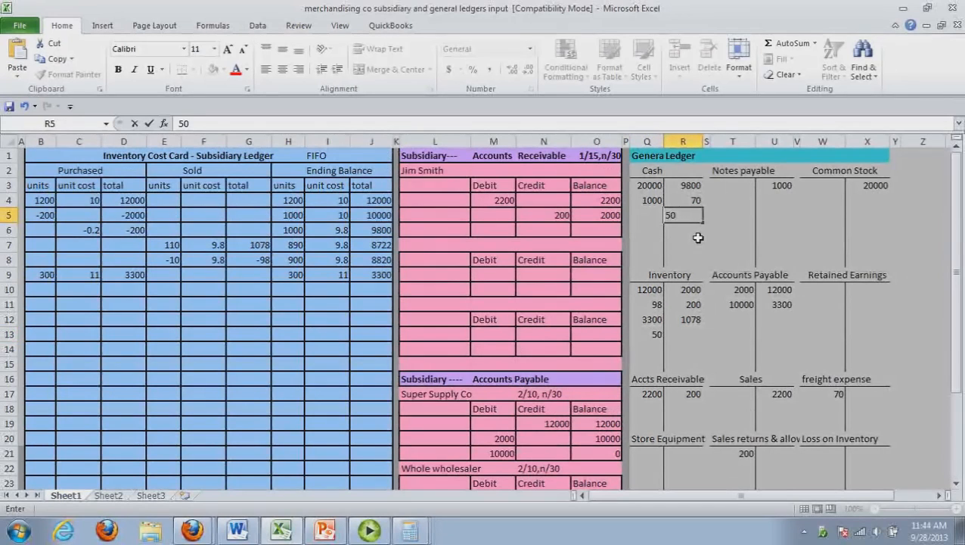
{"action": "left_click", "coordinate": [699, 245]}
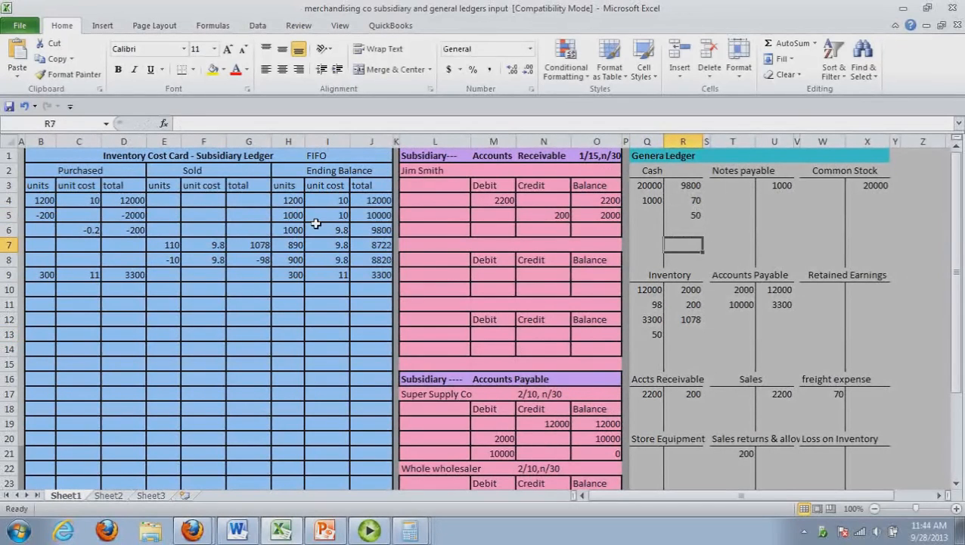
Enter 50 as the Purchased total in D10 of the inventory cost card
{"action": "left_click", "coordinate": [55, 296]}
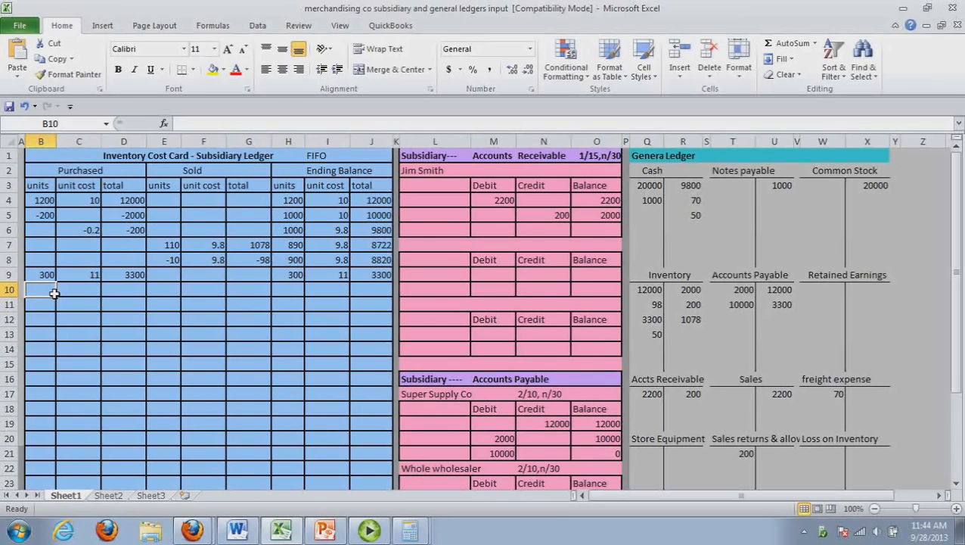
{"action": "left_click", "coordinate": [132, 297]}
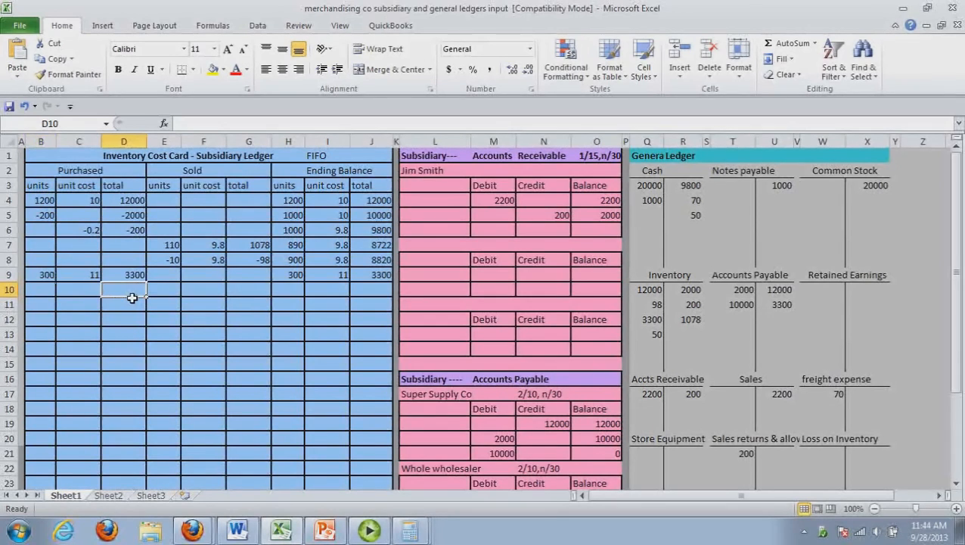
{"action": "type", "text": "50"}
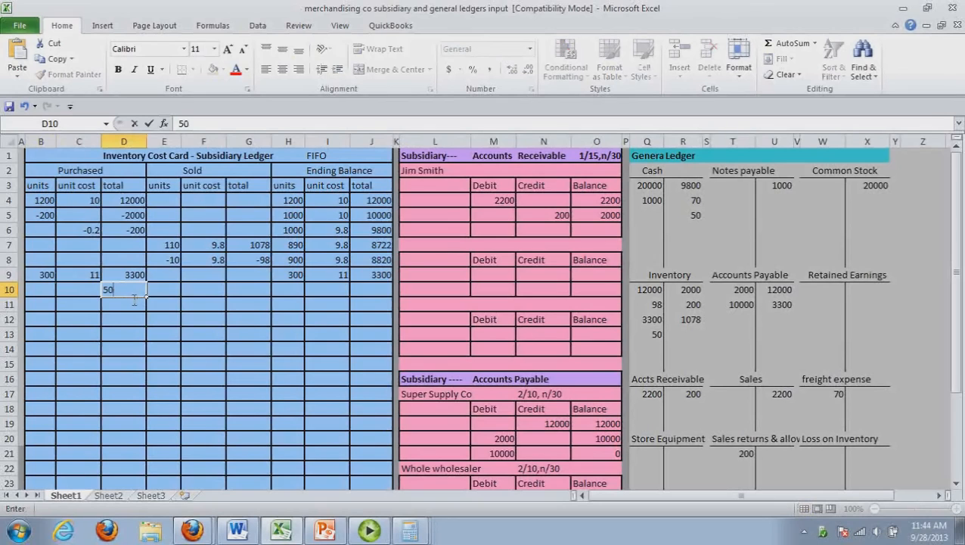
{"action": "left_click", "coordinate": [170, 341]}
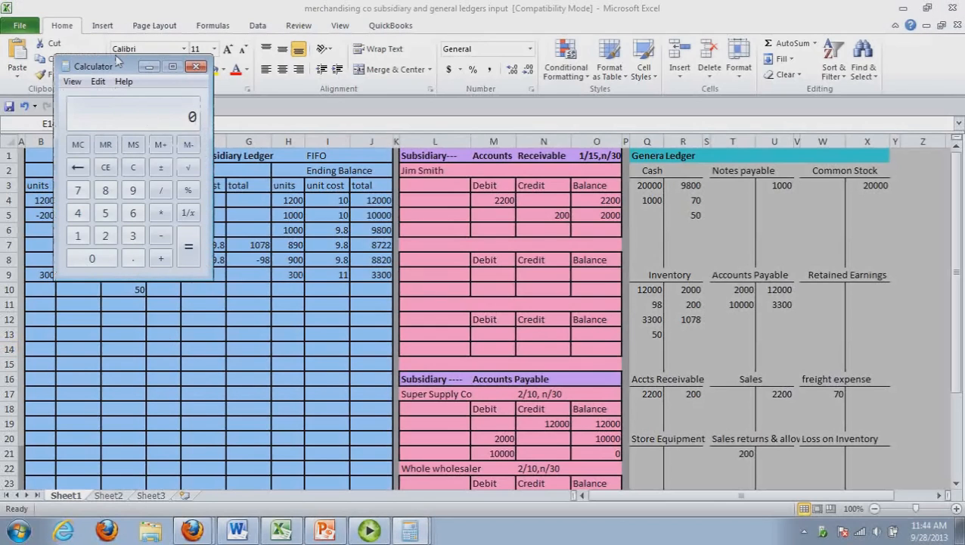
Move Calculator clear of the cost card and divide the 50 freight charge by 300 units
{"action": "left_click_drag", "start_coordinate": [117, 60], "coordinate": [476, 163]}
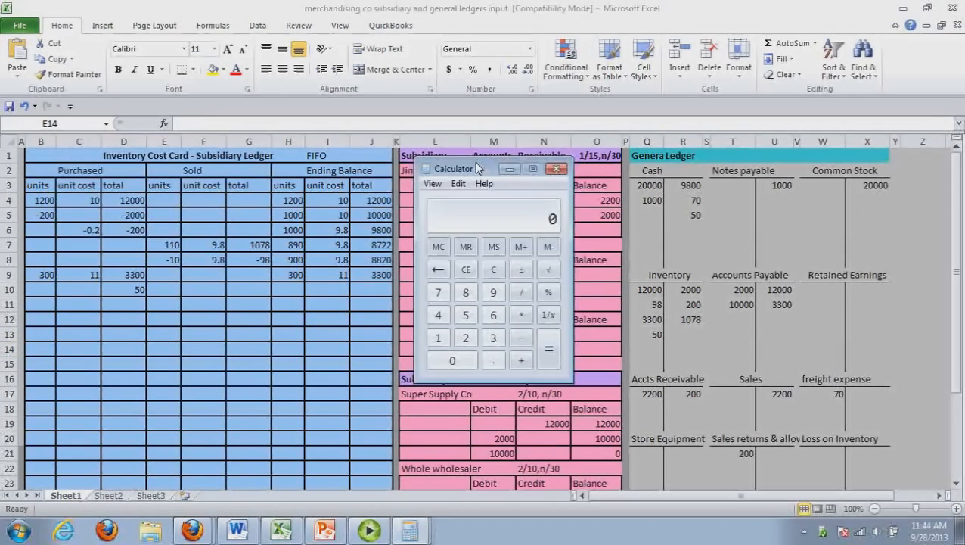
{"action": "type", "text": "50"}
{"action": "key", "text": "slash"}
{"action": "type", "text": "300"}
{"action": "key", "text": "Return"}
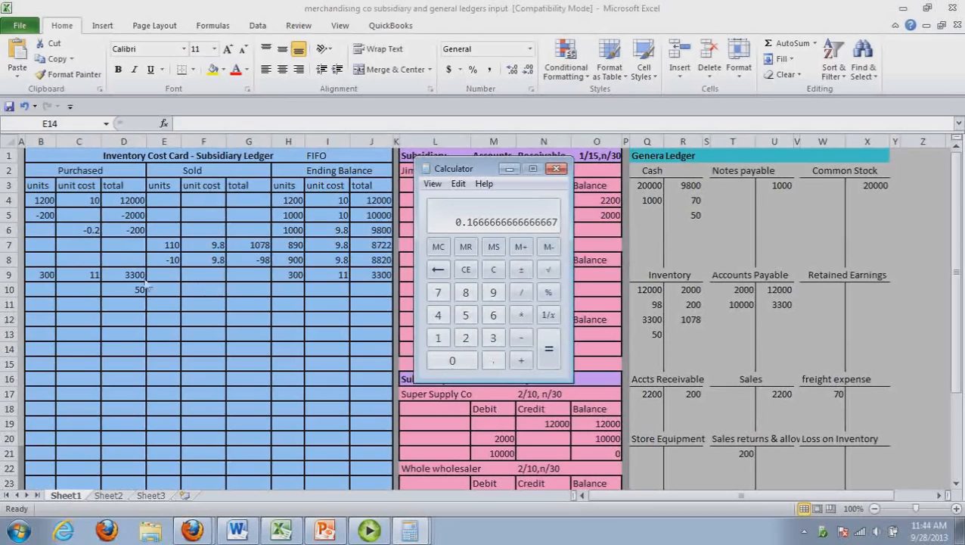
Return to the Excel cost card and enter .17 as the Purchased unit cost in C10
{"action": "key", "text": "alt+Tab"}
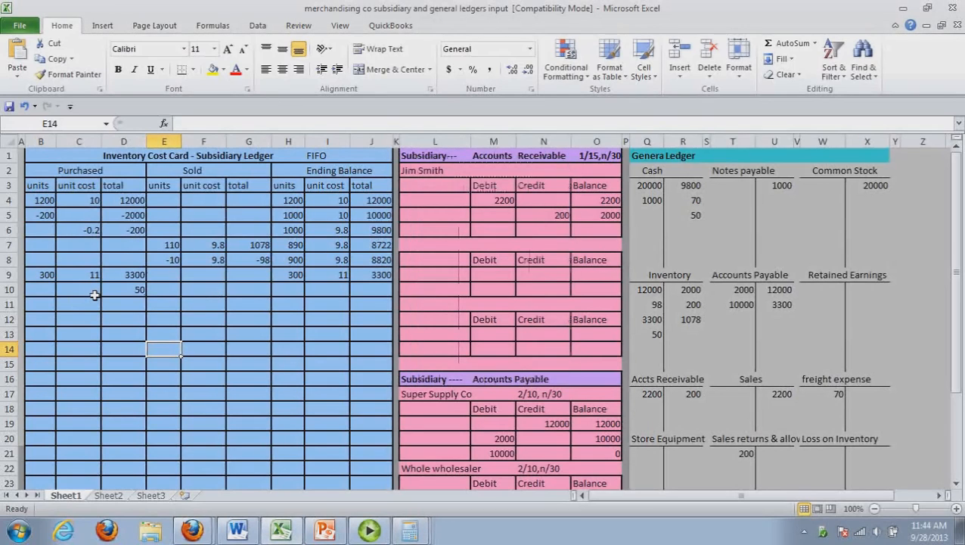
{"action": "left_click", "coordinate": [95, 295]}
{"action": "type", "text": "."}
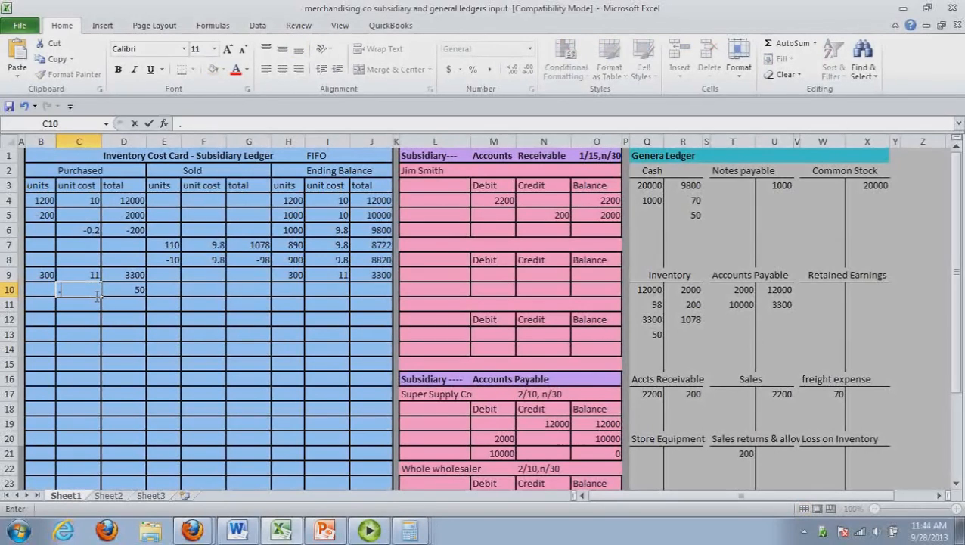
{"action": "type", "text": "17"}
{"action": "left_click", "coordinate": [129, 339]}
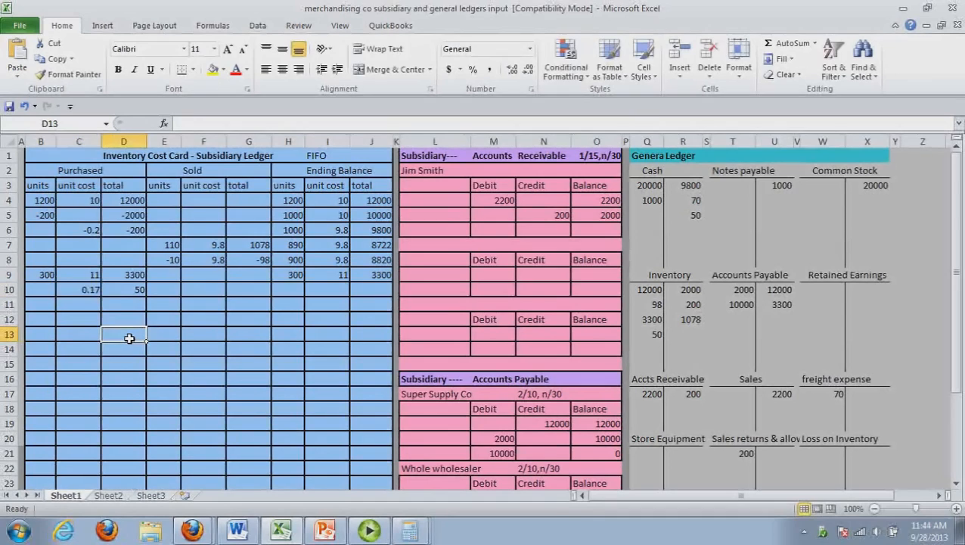
Enter 300 units, unit cost 11.17 and total 3350 under Ending Balance in row 10 of the cost card
{"action": "left_click", "coordinate": [297, 294]}
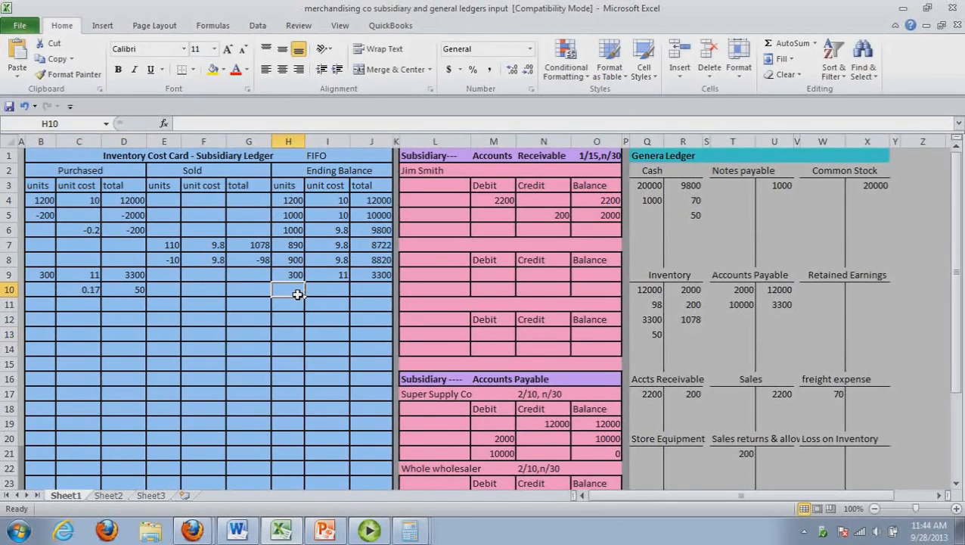
{"action": "type", "text": "3"}
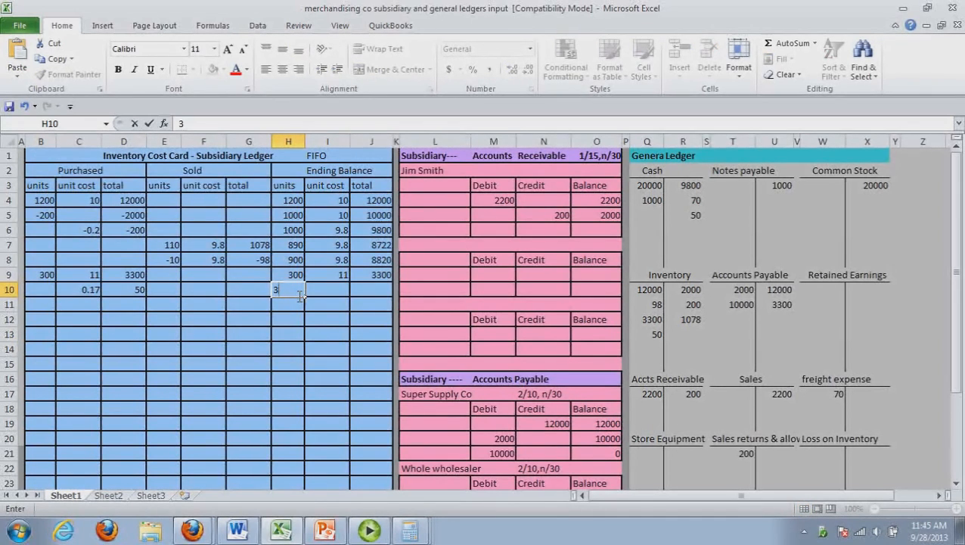
{"action": "type", "text": "00"}
{"action": "left_click", "coordinate": [334, 296]}
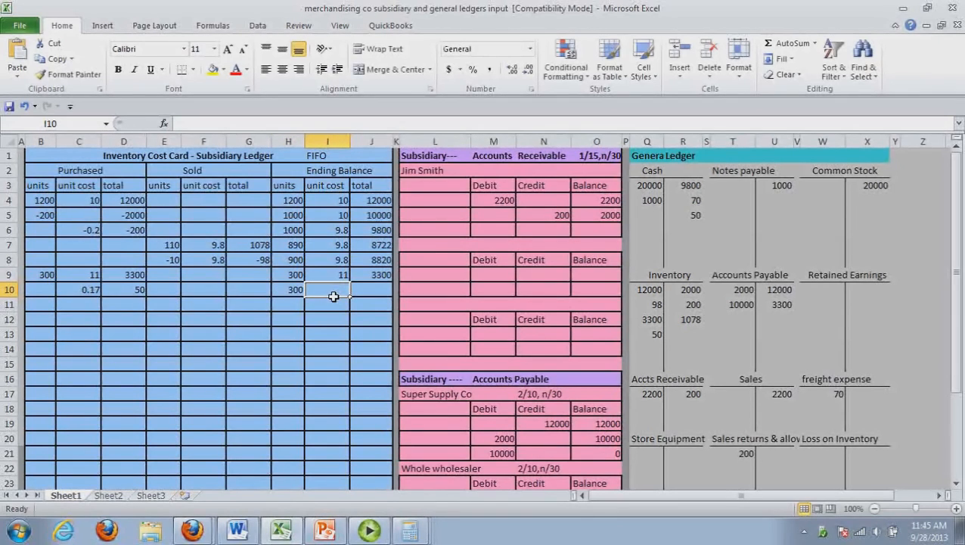
{"action": "type", "text": "11.17"}
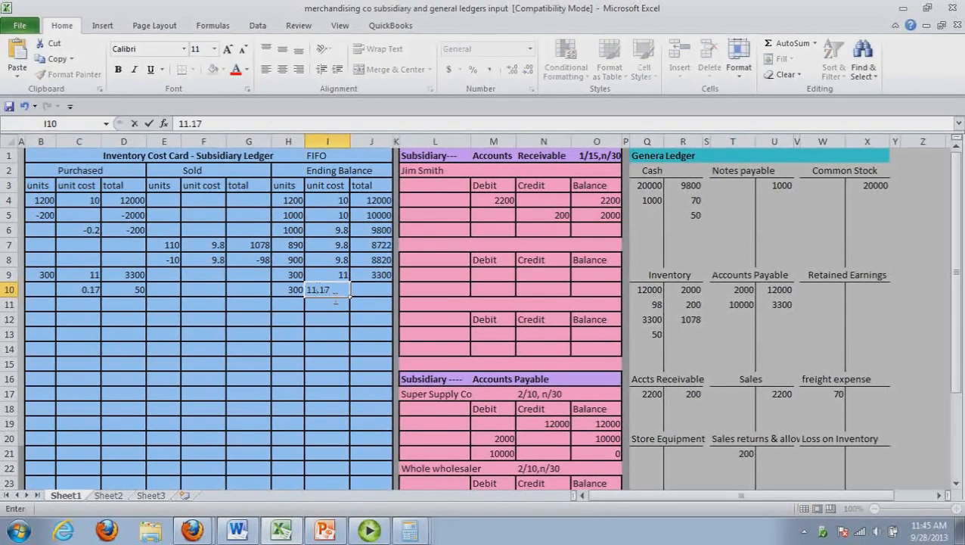
{"action": "left_click", "coordinate": [377, 293]}
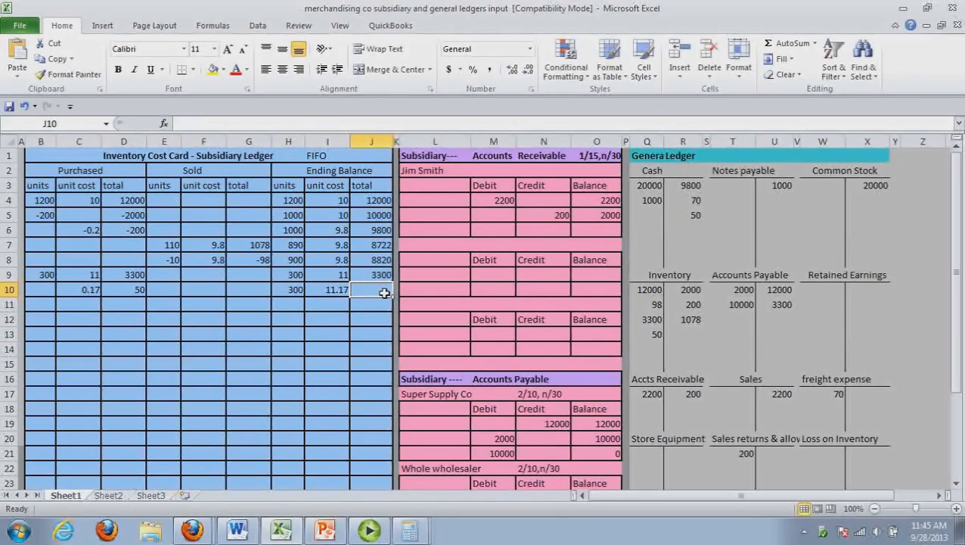
{"action": "type", "text": "3350"}
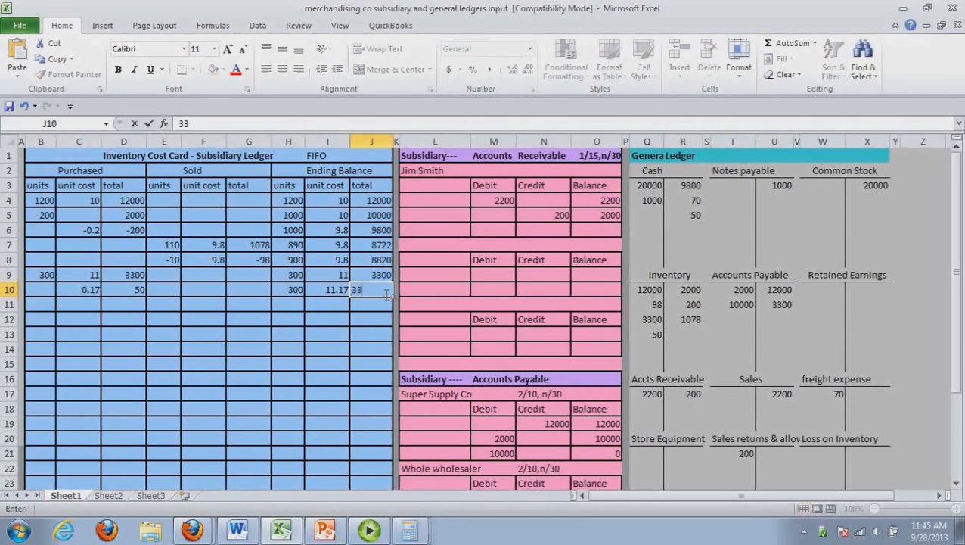
{"action": "left_click", "coordinate": [374, 333]}
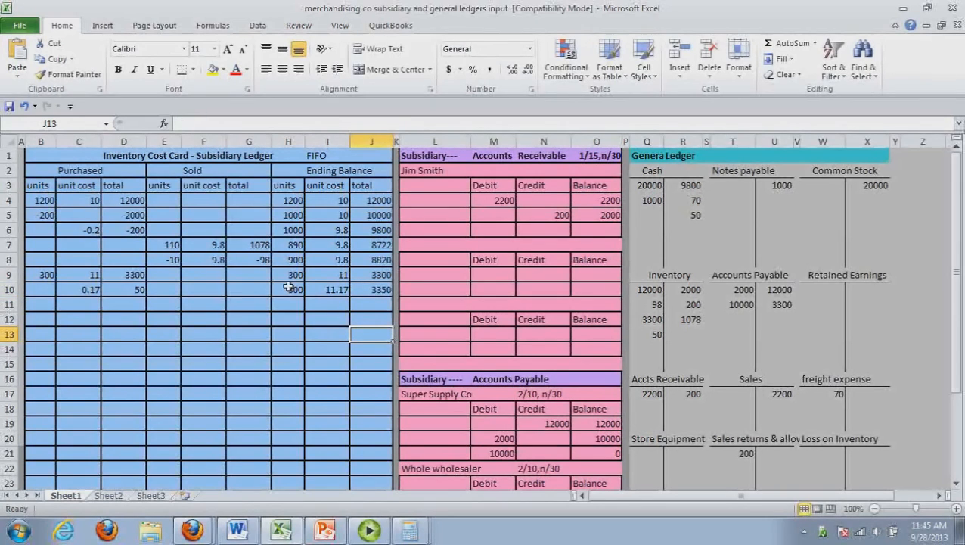
{"action": "left_click_drag", "start_coordinate": [48, 291], "coordinate": [373, 297]}
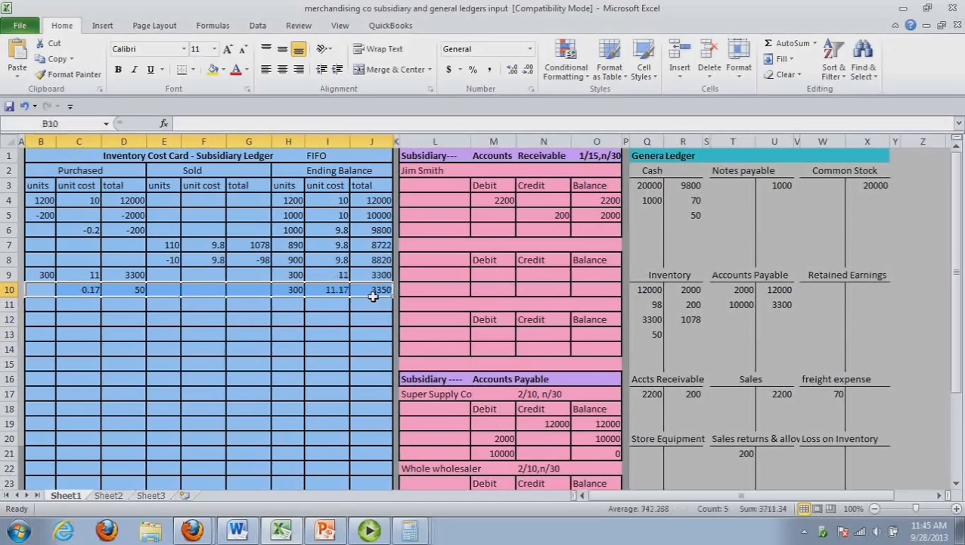
{"action": "left_click", "coordinate": [373, 297], "text": "ctrl"}
{"action": "key", "text": "ctrl+x"}
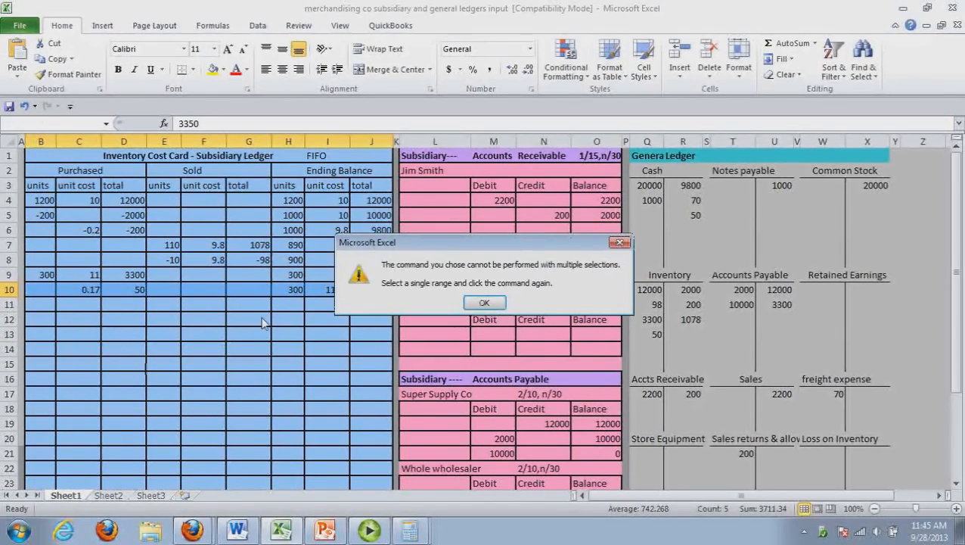
{"action": "left_click", "coordinate": [620, 242]}
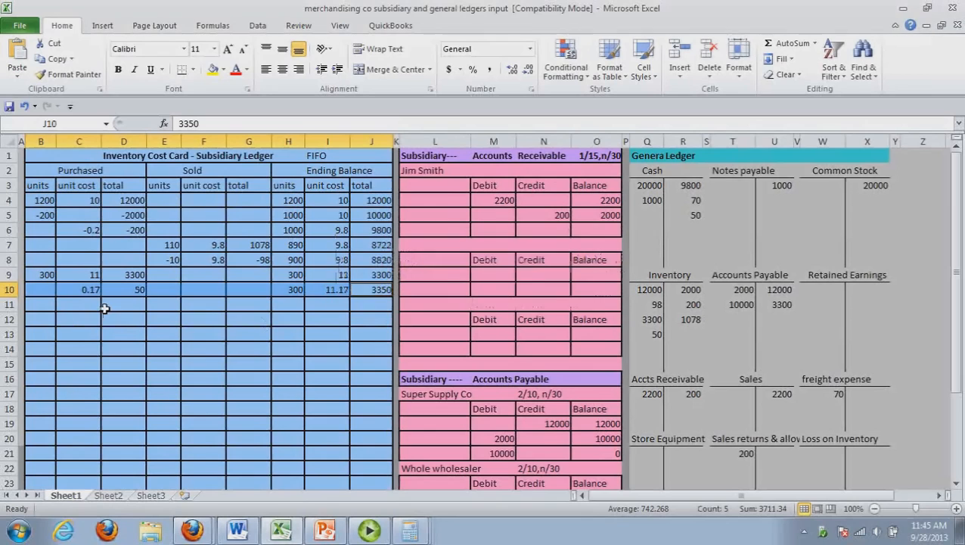
{"action": "left_click_drag", "start_coordinate": [55, 313], "coordinate": [372, 316]}
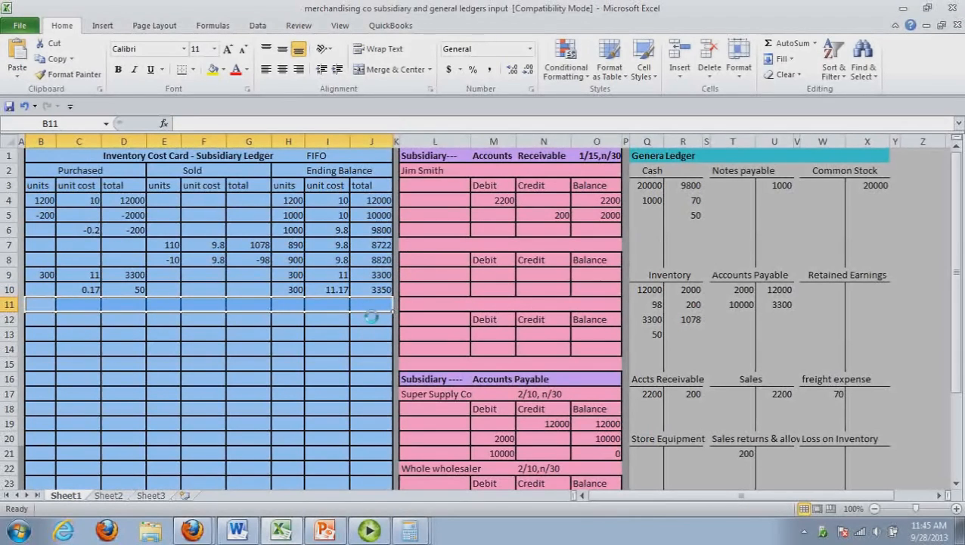
{"action": "left_click", "coordinate": [514, 303]}
Move the freight entries in C10:J10 of the inventory cost card down one row to C11:J11
{"action": "left_click_drag", "start_coordinate": [75, 290], "coordinate": [363, 299]}
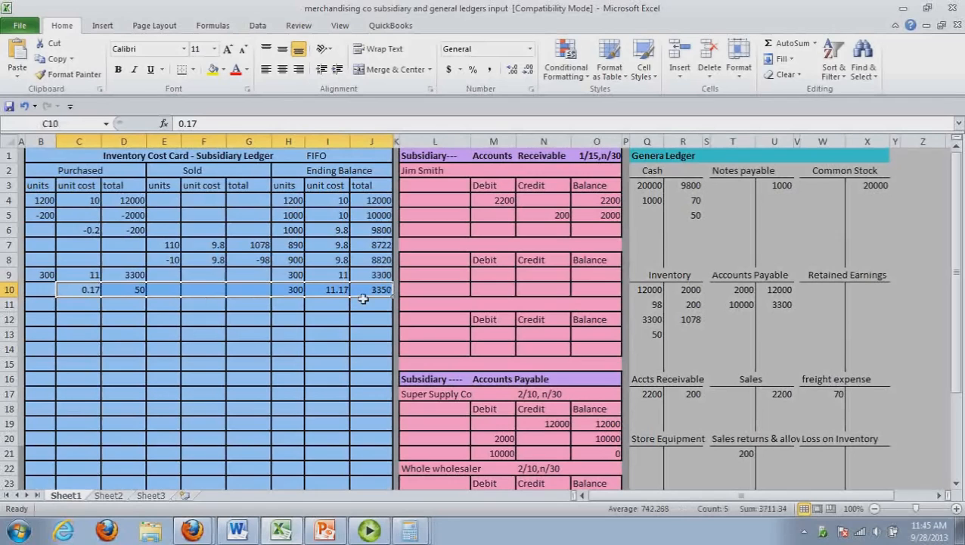
{"action": "key", "text": "ctrl+c"}
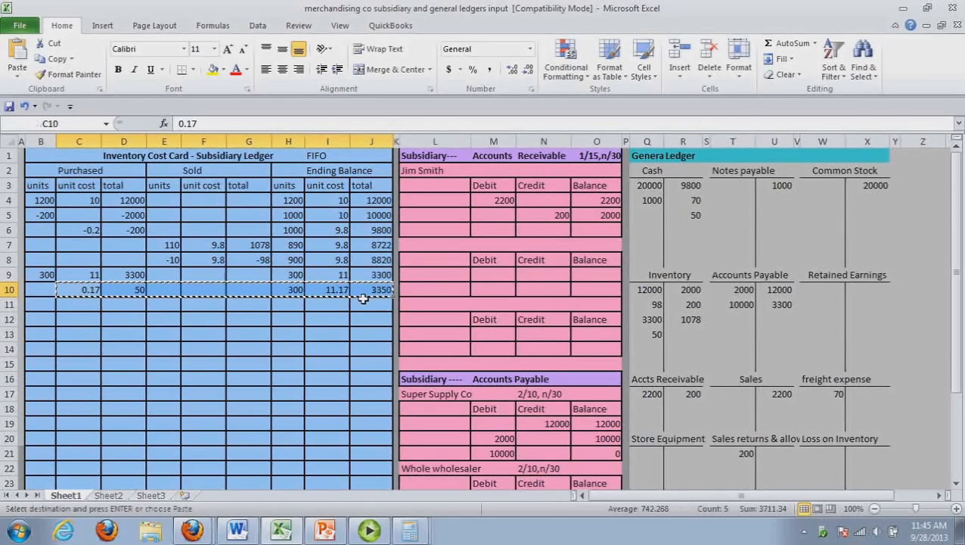
{"action": "left_click", "coordinate": [70, 309]}
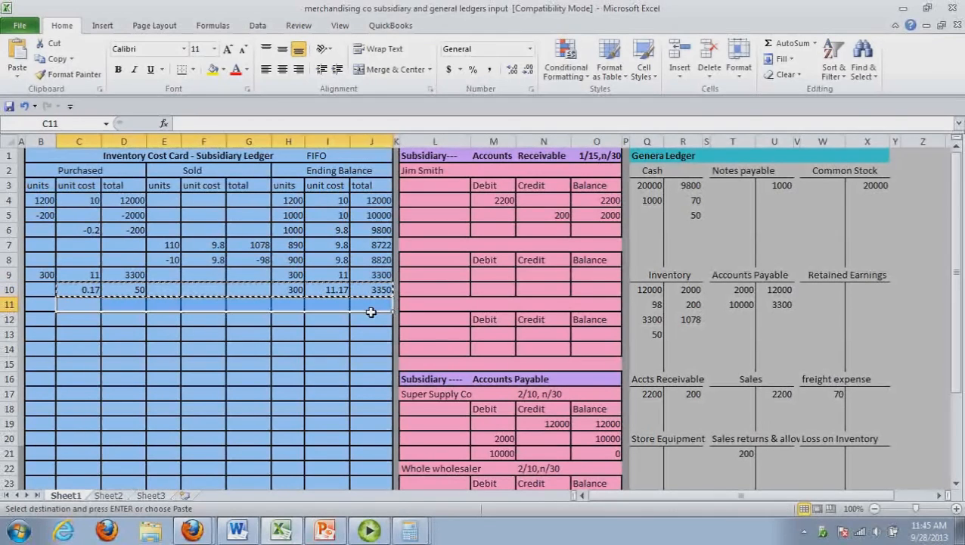
{"action": "key", "text": "ctrl+v"}
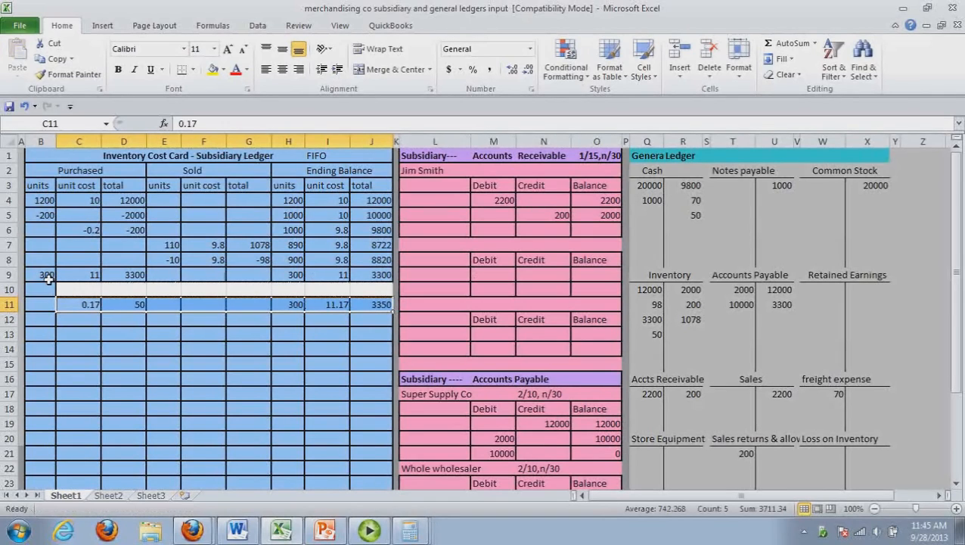
Move the Ending Balance layer of 900 units at 9.8 from H8:J8 to H10:J10, above the 300-unit layer
{"action": "left_click_drag", "start_coordinate": [303, 265], "coordinate": [363, 264]}
{"action": "key", "text": "ctrl+c"}
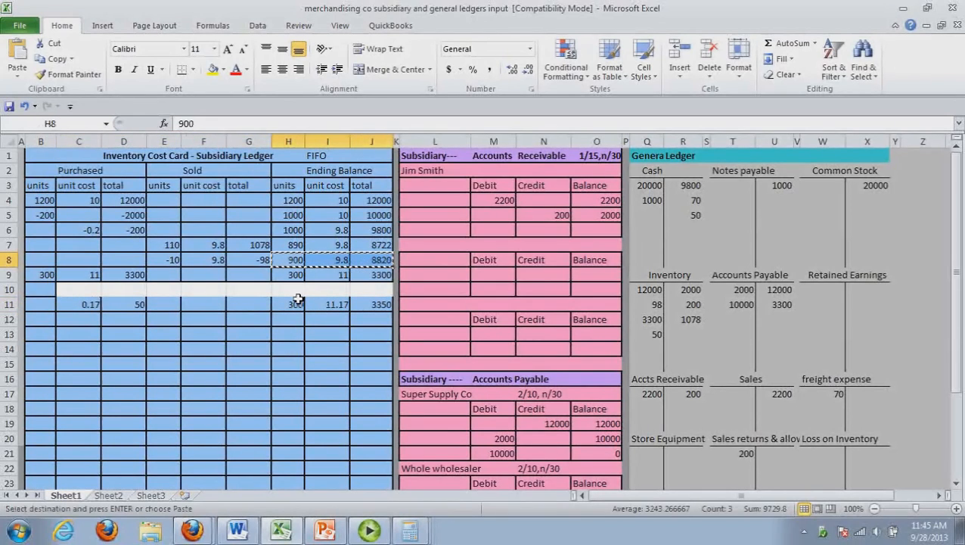
{"action": "left_click_drag", "start_coordinate": [287, 288], "coordinate": [378, 299]}
{"action": "key", "text": "ctrl+v"}
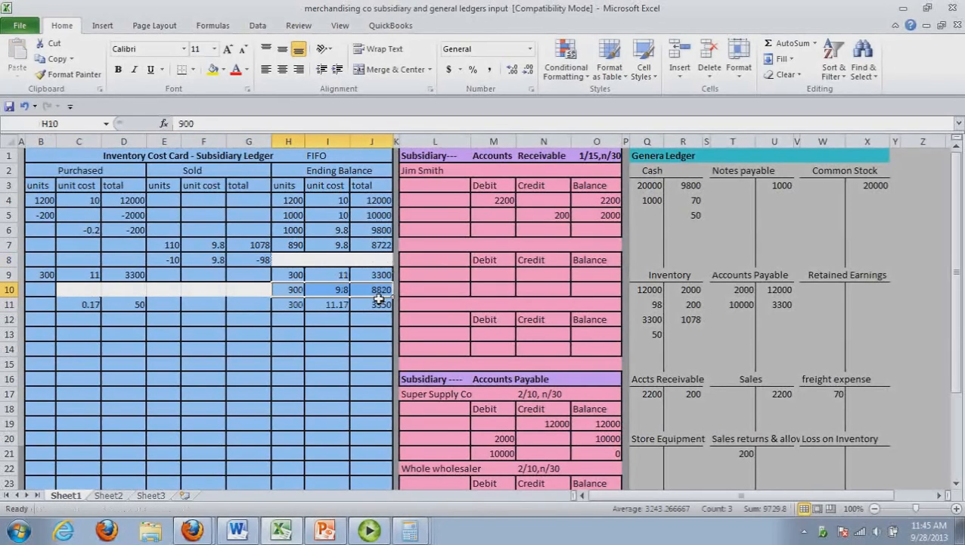
{"action": "left_click", "coordinate": [327, 348]}
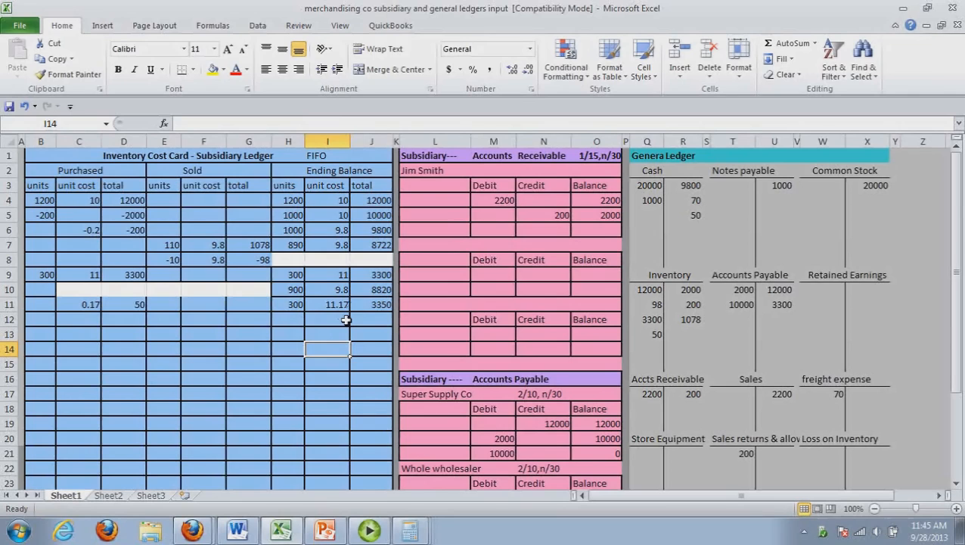
{"action": "left_click_drag", "start_coordinate": [303, 292], "coordinate": [379, 304]}
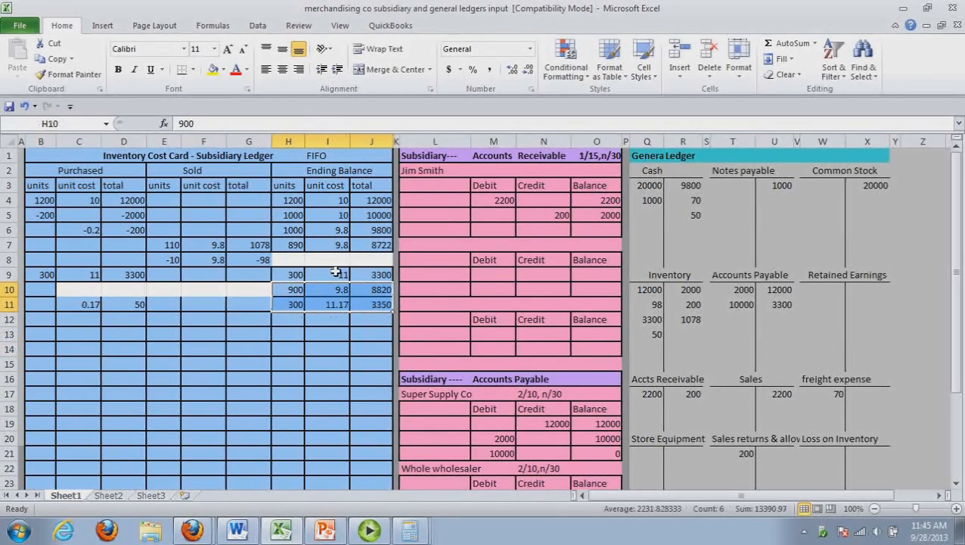
{"action": "left_click", "coordinate": [205, 320]}
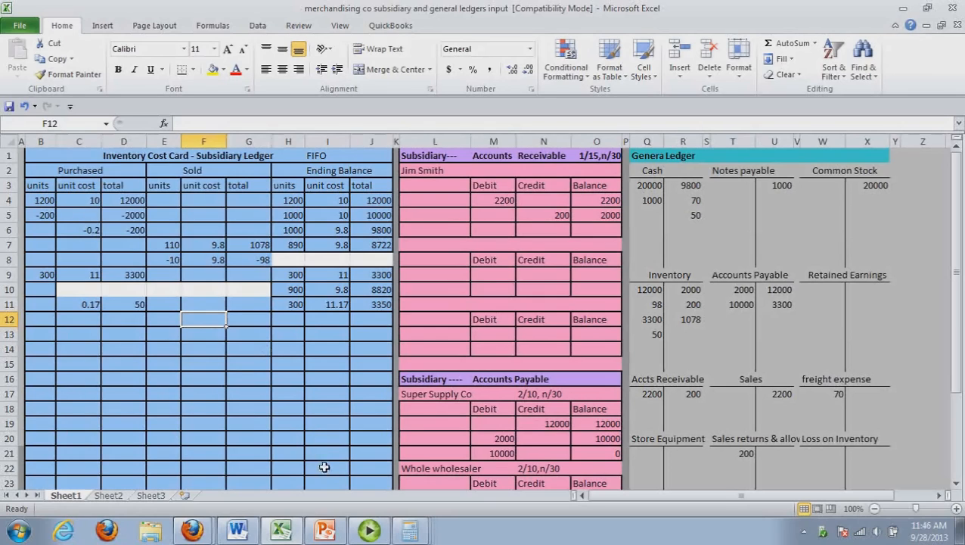
Switch to the Word journal and enter Accounts receivable and Sales revenue as the account lines for transaction 11
{"action": "left_click", "coordinate": [237, 533]}
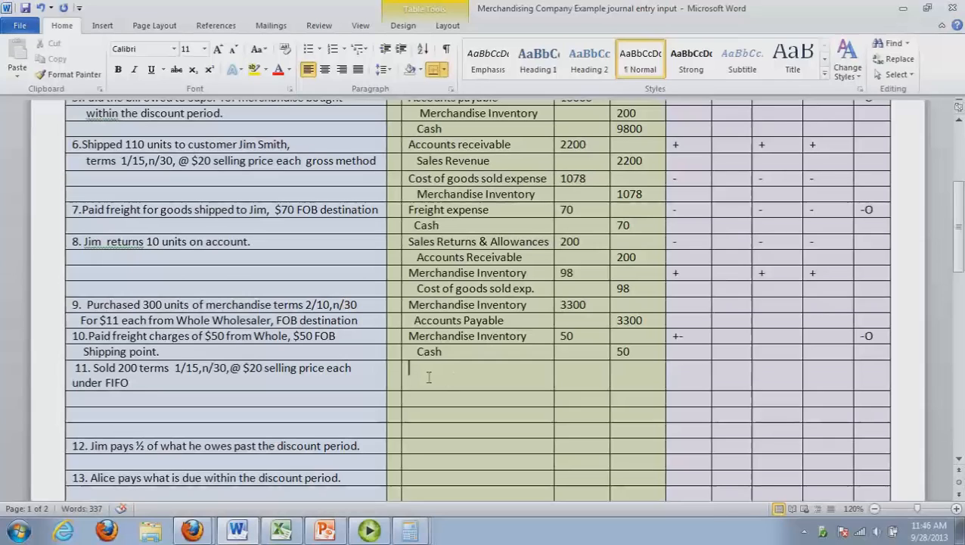
{"action": "type", "text": "Accounts receivable"}
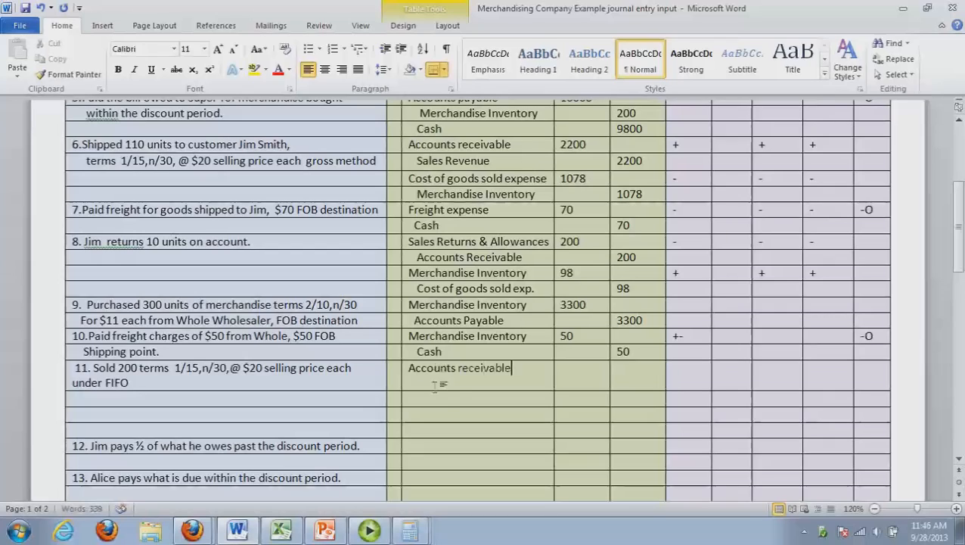
{"action": "left_click", "coordinate": [453, 394]}
{"action": "type", "text": "Sales revenue"}
Multiply 200 units by 20 in Calculator and enter 4000 as the Accounts receivable debit for transaction 11
{"action": "left_click", "coordinate": [593, 386]}
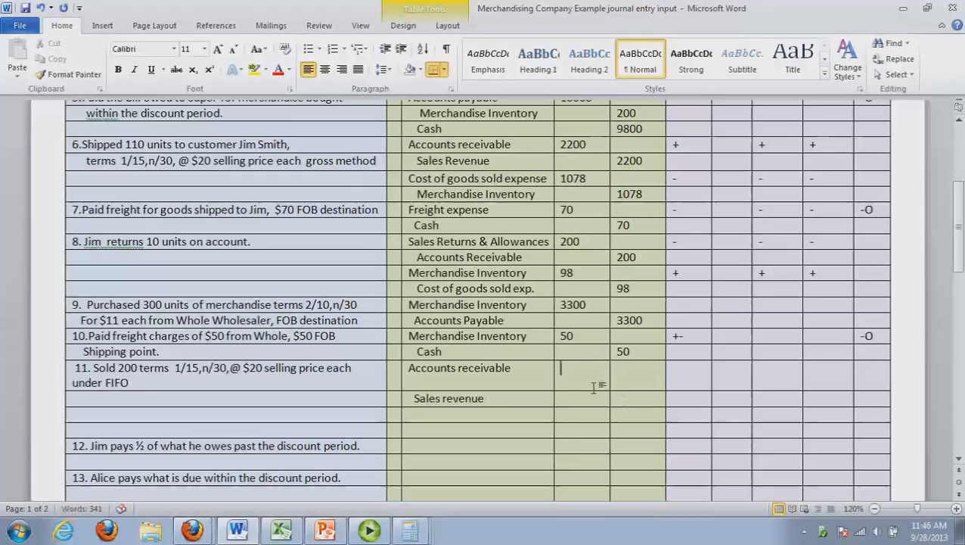
{"action": "key", "text": "XF86Calculator"}
{"action": "type", "text": "200"}
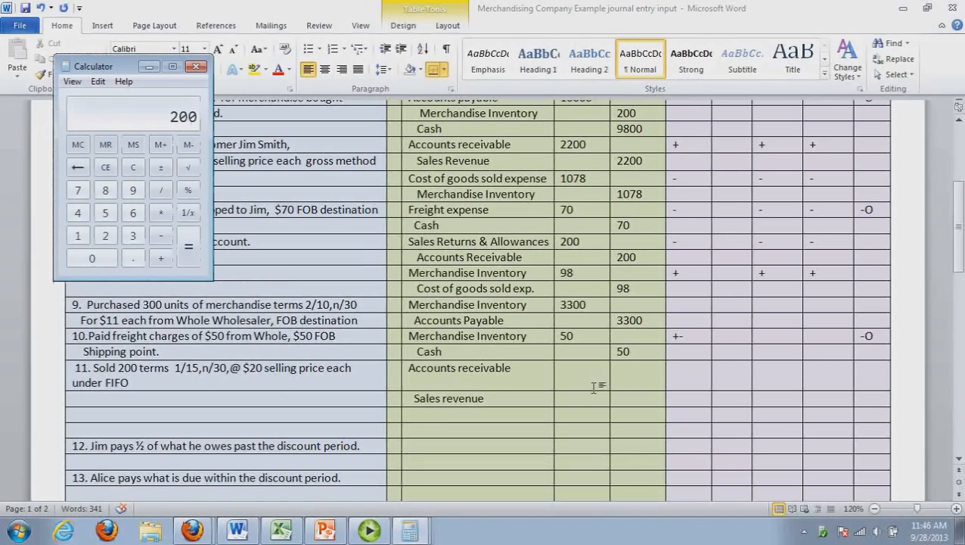
{"action": "key", "text": "asterisk"}
{"action": "type", "text": "20"}
{"action": "key", "text": "Return"}
{"action": "left_click", "coordinate": [197, 67]}
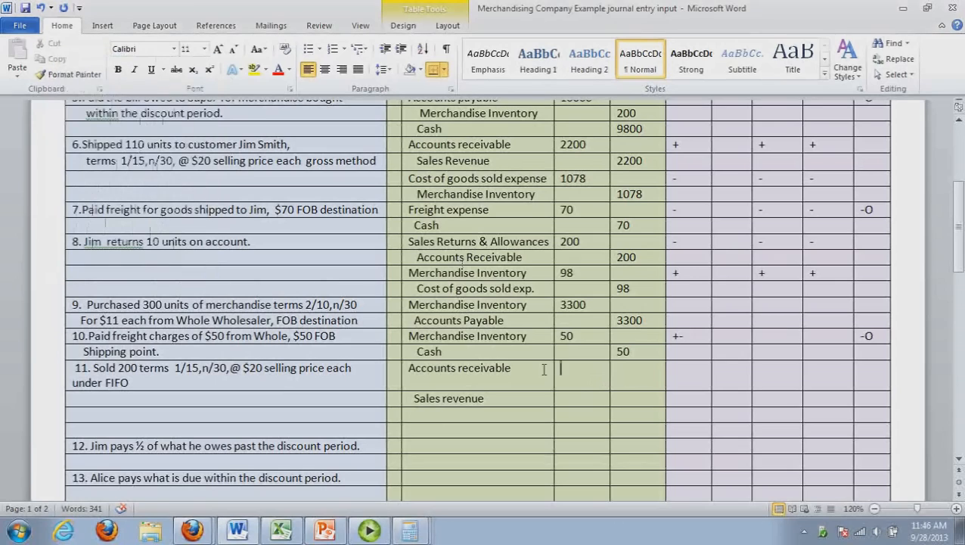
{"action": "type", "text": "4000"}
{"action": "left_click", "coordinate": [628, 401]}
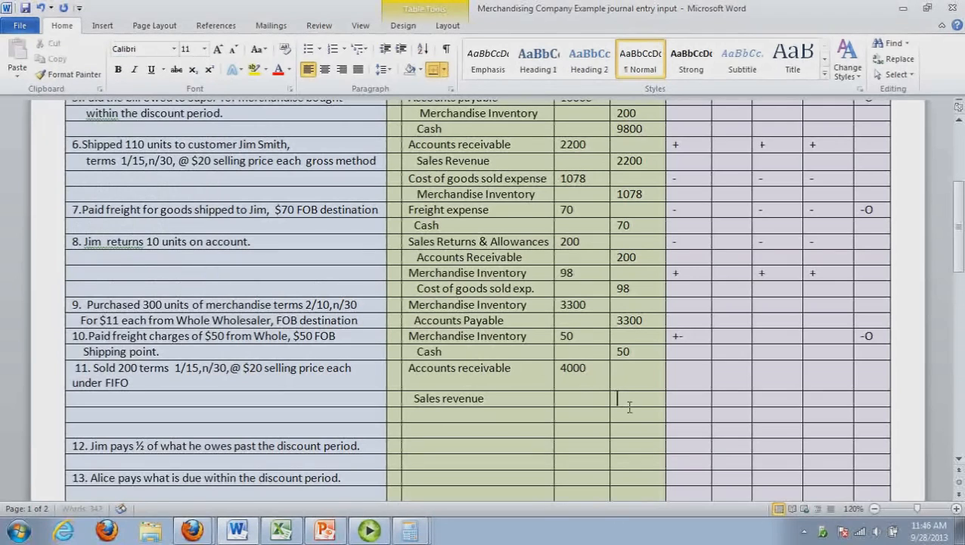
Add the account lines Cost of goods sold exp and Merchandise inventory below Sales revenue in transaction 11
{"action": "left_click", "coordinate": [481, 420]}
{"action": "type", "text": "Cost"}
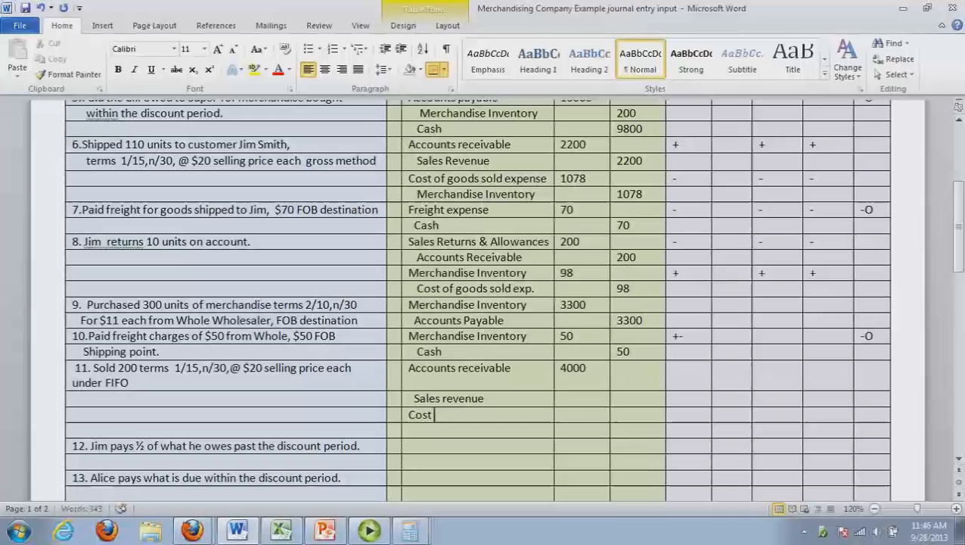
{"action": "type", "text": " of goods sold exp"}
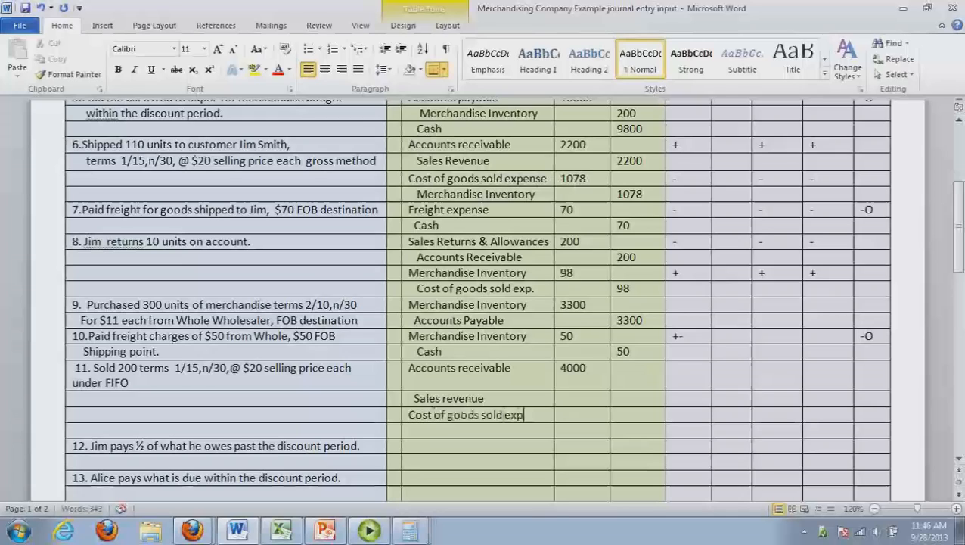
{"action": "left_click", "coordinate": [488, 436]}
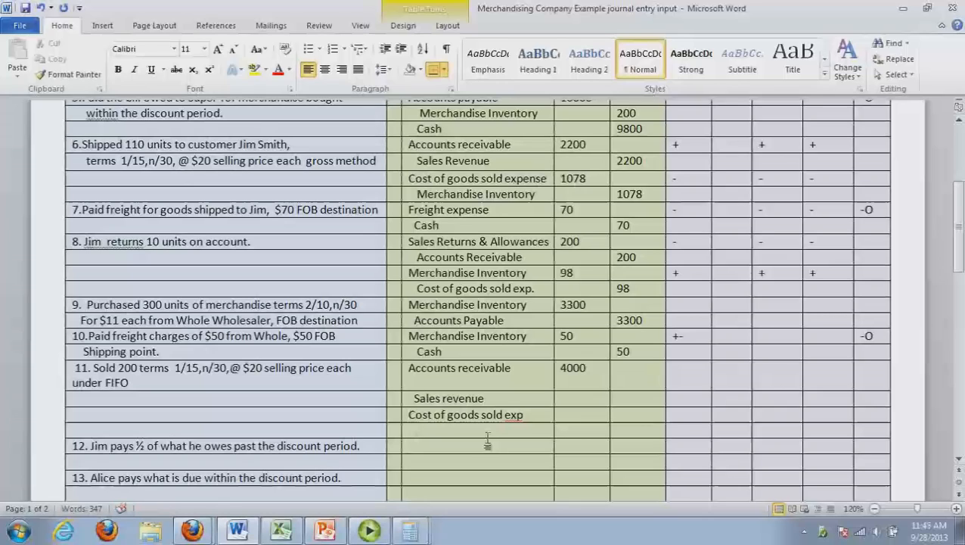
{"action": "type", "text": "Merchandise inventory"}
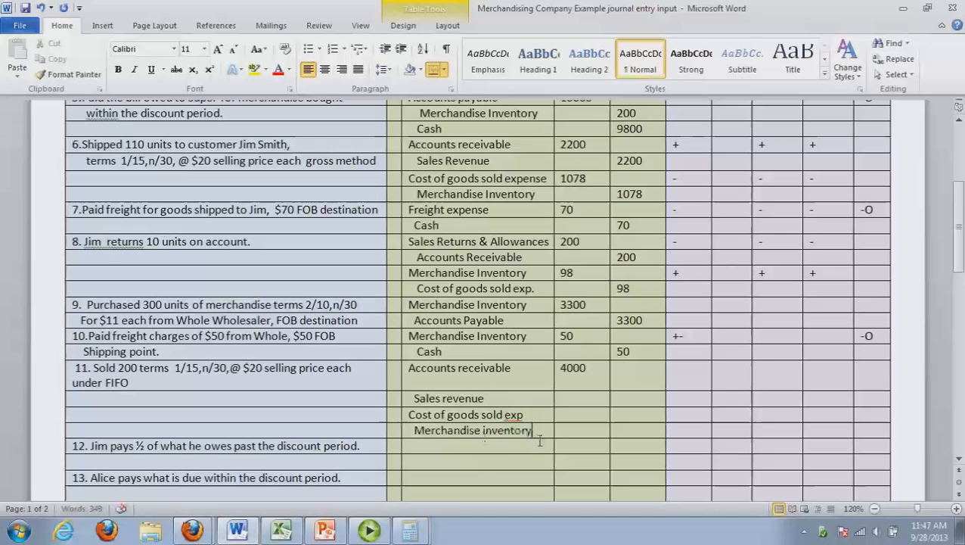
{"action": "left_click_drag", "start_coordinate": [535, 431], "coordinate": [444, 431]}
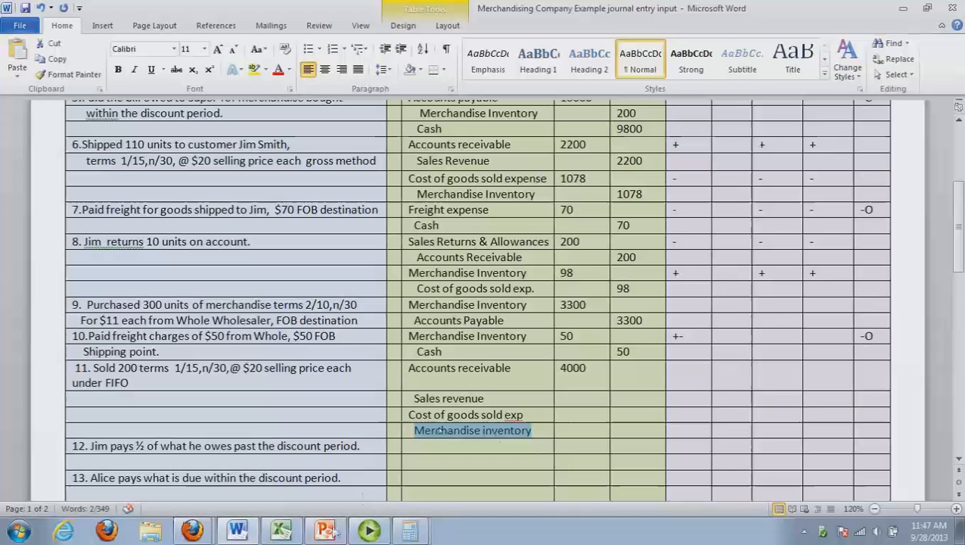
Check the inventory layers on the Excel cost card and multiply 200 units by the 9.8 unit cost in Calculator
{"action": "left_click", "coordinate": [285, 532]}
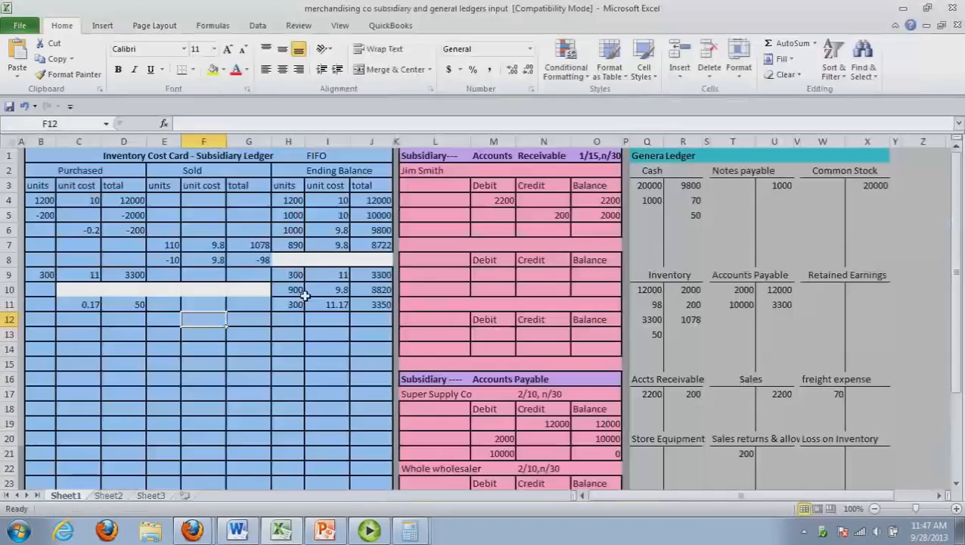
{"action": "left_click_drag", "start_coordinate": [288, 289], "coordinate": [373, 304]}
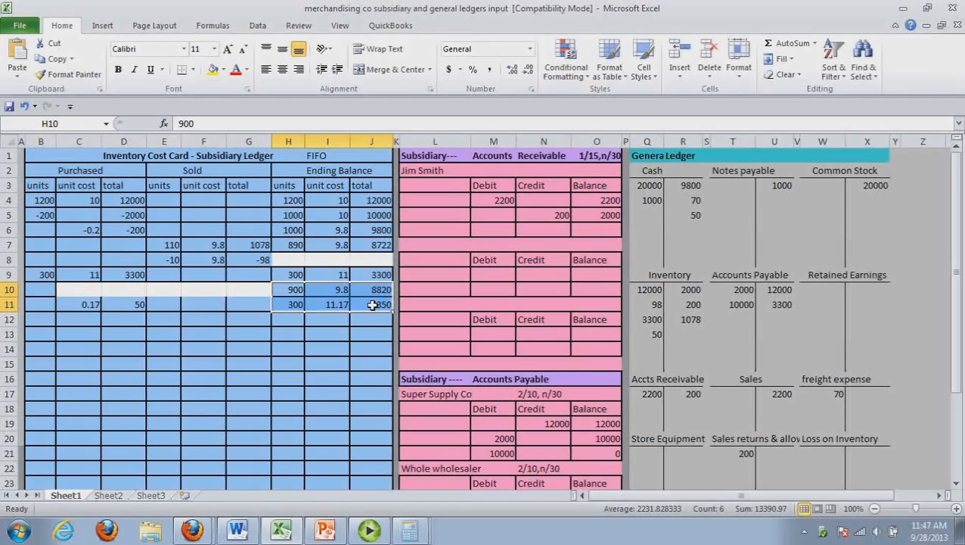
{"action": "key", "text": "alt+Tab"}
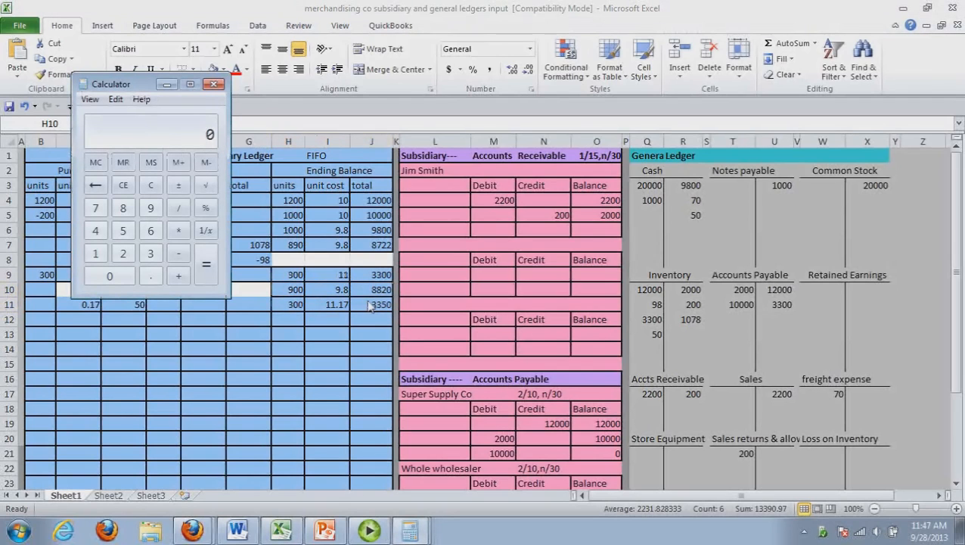
{"action": "left_click_drag", "start_coordinate": [143, 85], "coordinate": [651, 165]}
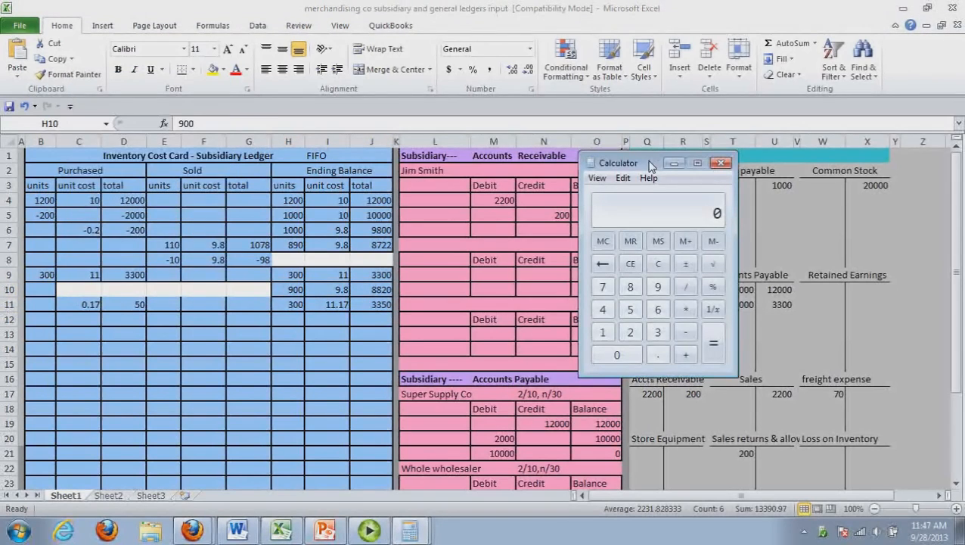
{"action": "type", "text": "200"}
{"action": "key", "text": "asterisk"}
{"action": "type", "text": "9.8"}
{"action": "key", "text": "Return"}
Return to Word and enter 1960 as Cost of goods sold debit, 4000 as Sales revenue credit and 1960 as Merchandise inventory credit
{"action": "left_click", "coordinate": [236, 532]}
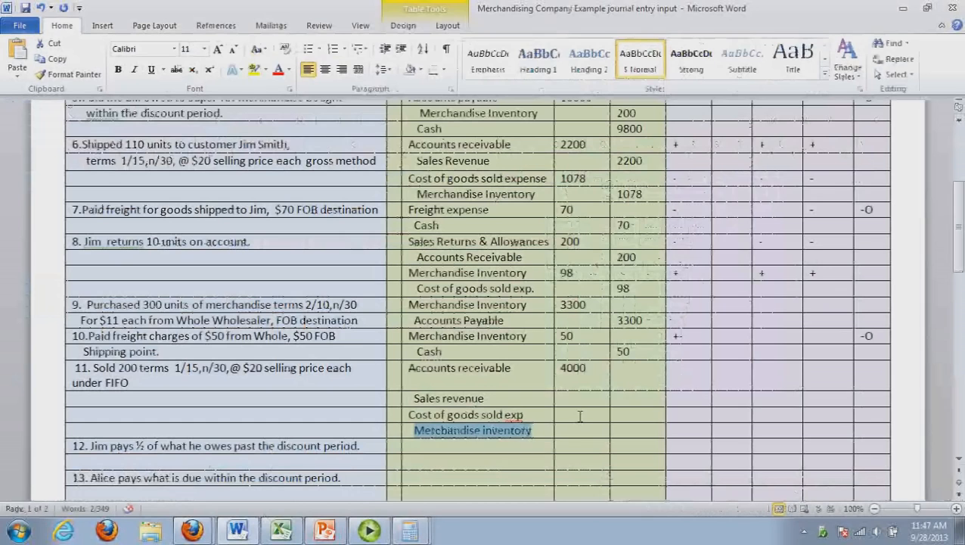
{"action": "left_click", "coordinate": [582, 418]}
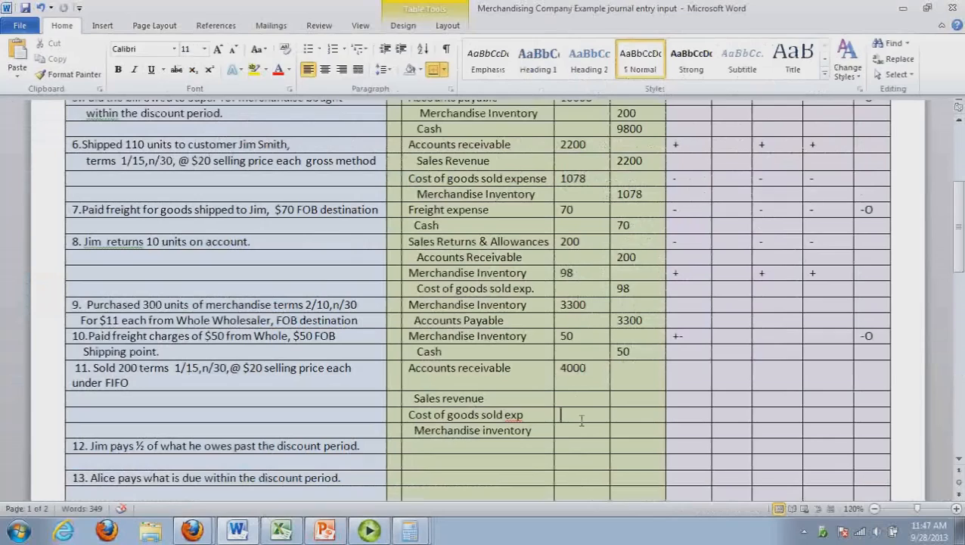
{"action": "type", "text": "1960"}
{"action": "left_click", "coordinate": [666, 401]}
{"action": "type", "text": "4000"}
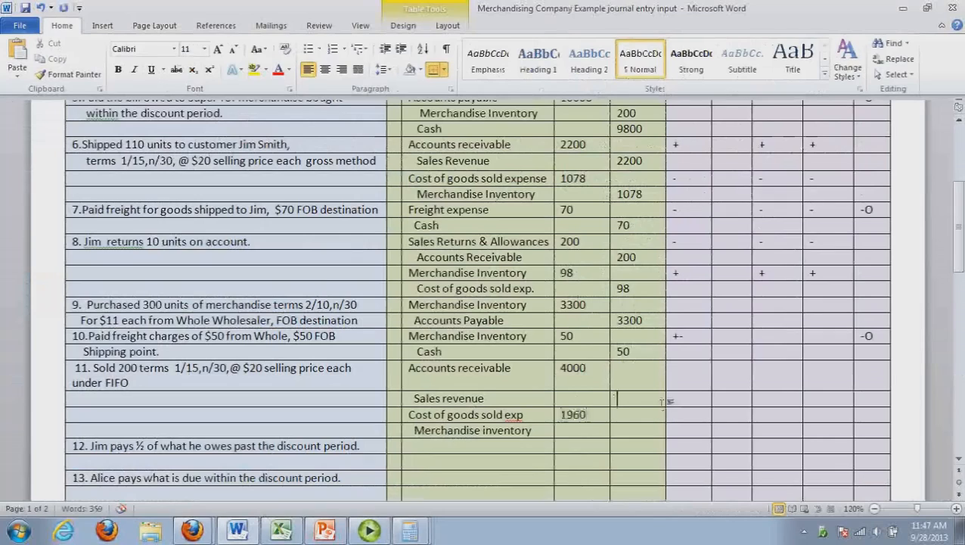
{"action": "left_click", "coordinate": [653, 434]}
{"action": "type", "text": "1960"}
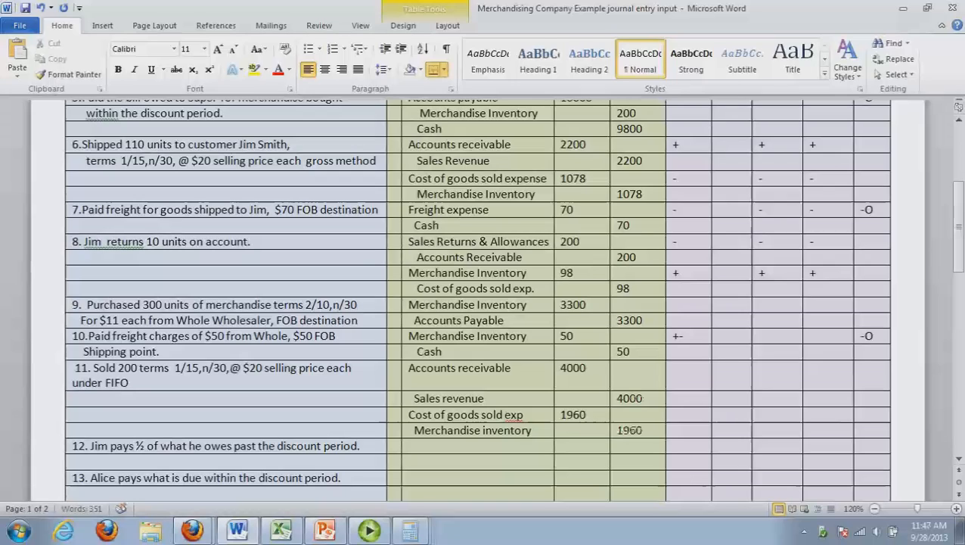
{"action": "left_click", "coordinate": [560, 477]}
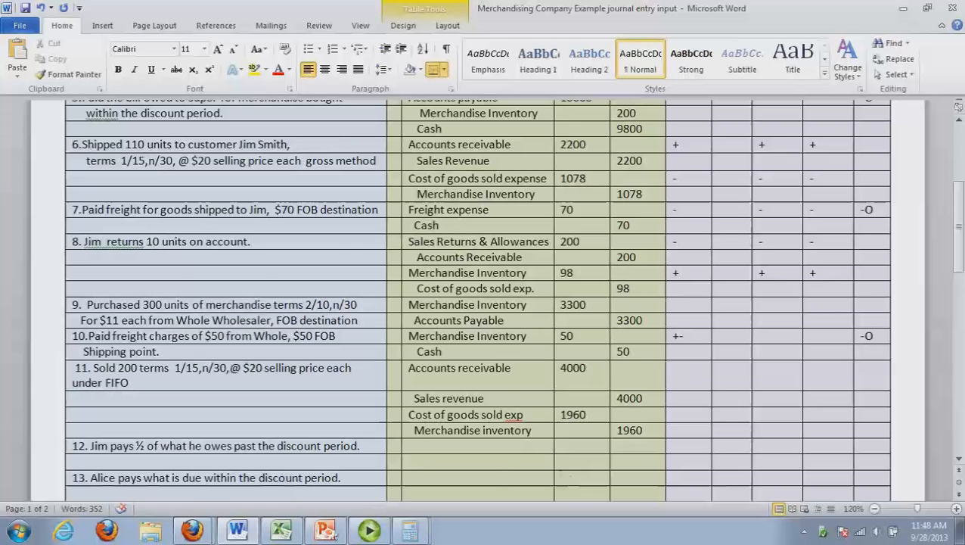
Switch to Excel and post 4000 to the debit side of Accts Receivable and the credit side of Sales in the general ledger
{"action": "left_click", "coordinate": [282, 531]}
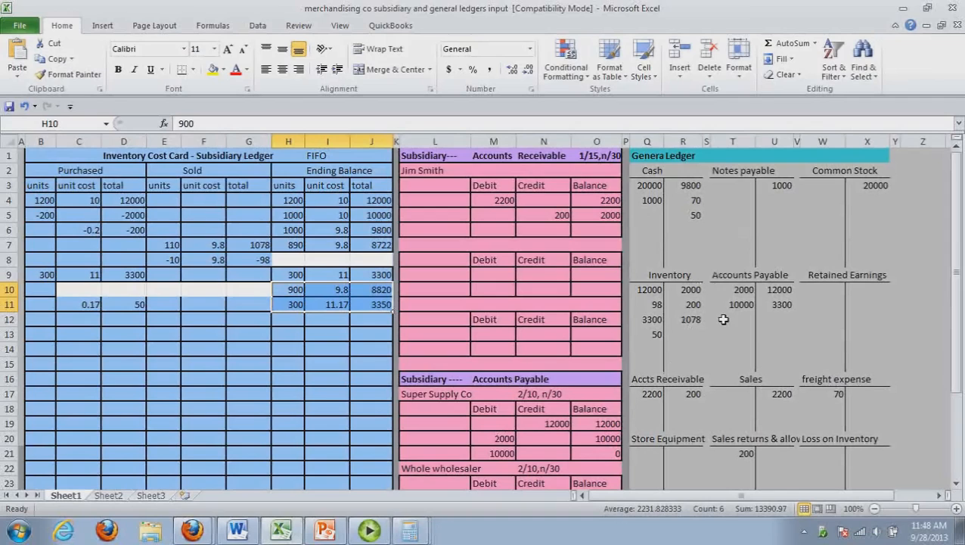
{"action": "left_click", "coordinate": [655, 410]}
{"action": "type", "text": "4"}
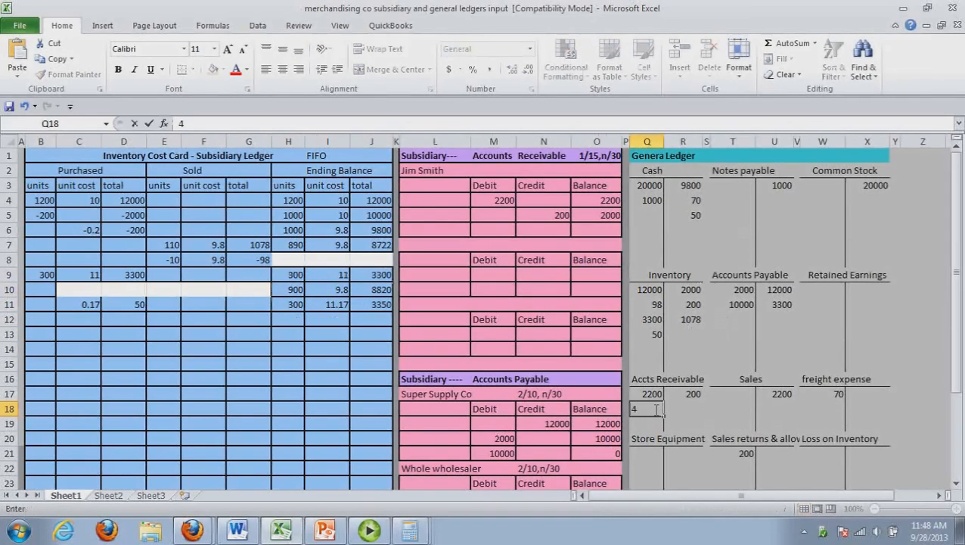
{"action": "type", "text": "000"}
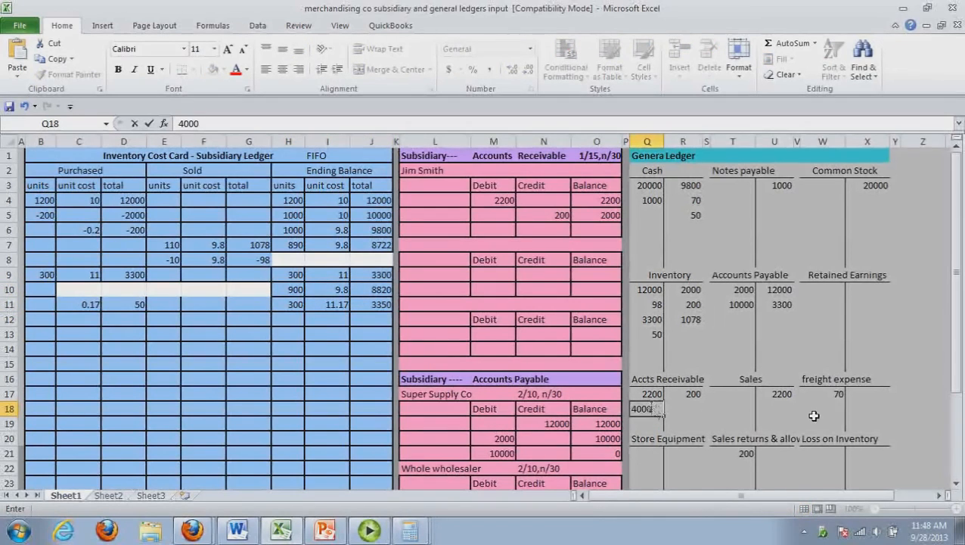
{"action": "left_click_drag", "start_coordinate": [786, 408], "coordinate": [786, 396]}
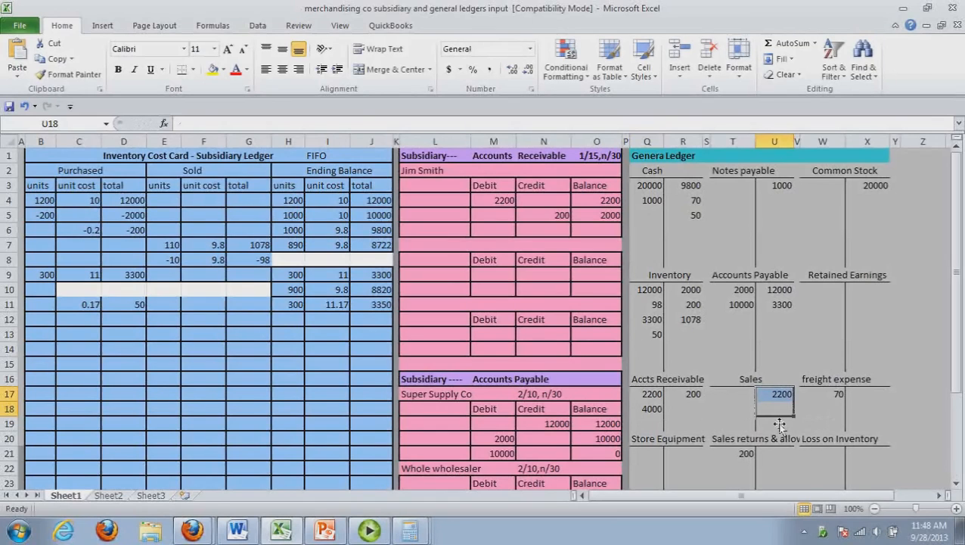
{"action": "left_click", "coordinate": [779, 409]}
{"action": "type", "text": "40"}
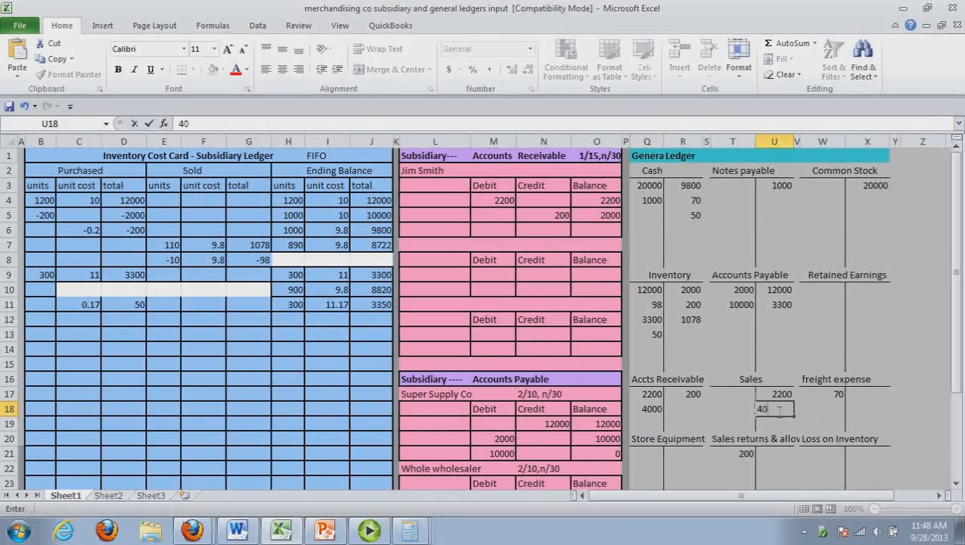
{"action": "type", "text": "00"}
Post 1960 to the debit side of Cost of goods sold and the credit side of Inventory in the general ledger
{"action": "left_click_drag", "start_coordinate": [957, 303], "coordinate": [958, 366]}
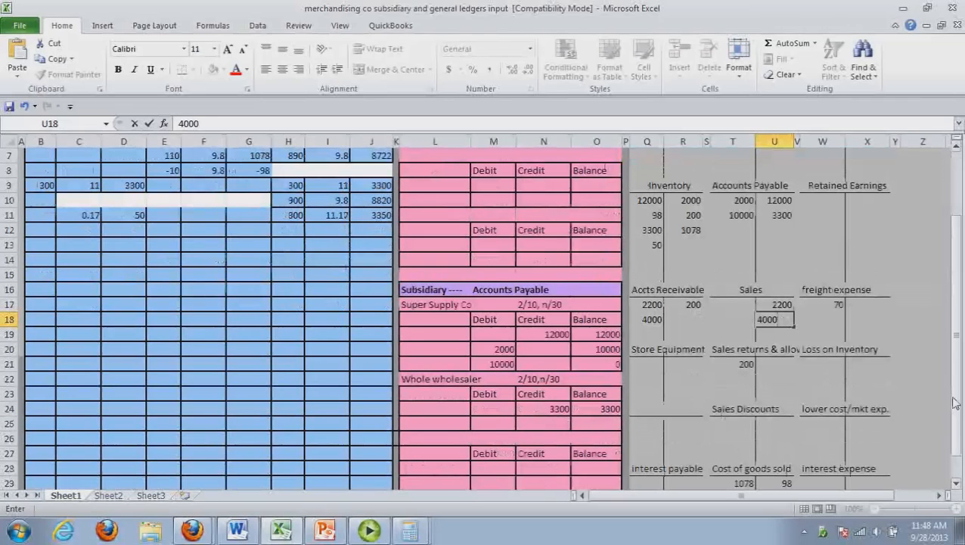
{"action": "scroll", "coordinate": [954, 403], "scroll_direction": "down", "scroll_amount": 1}
{"action": "left_click", "coordinate": [732, 468]}
{"action": "type", "text": "1960"}
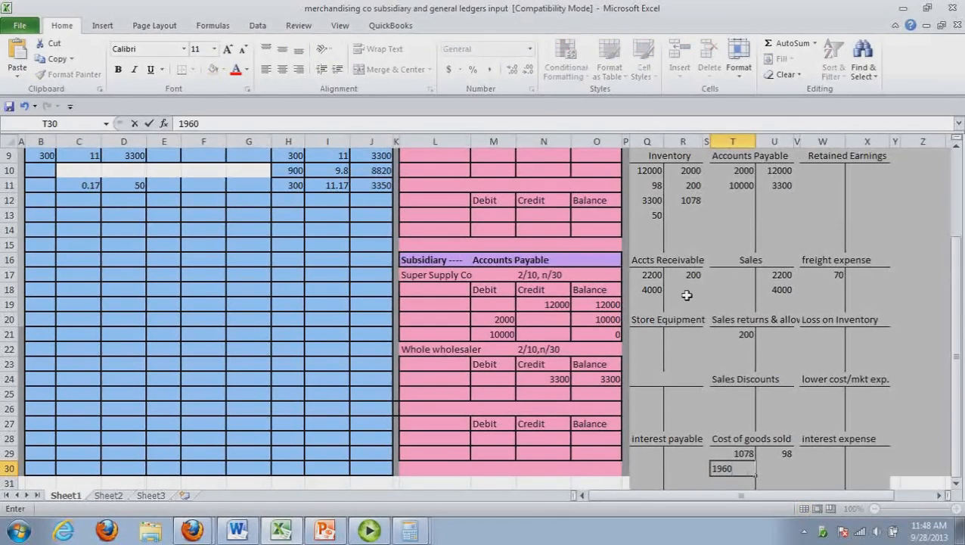
{"action": "left_click", "coordinate": [691, 215]}
{"action": "type", "text": "196"}
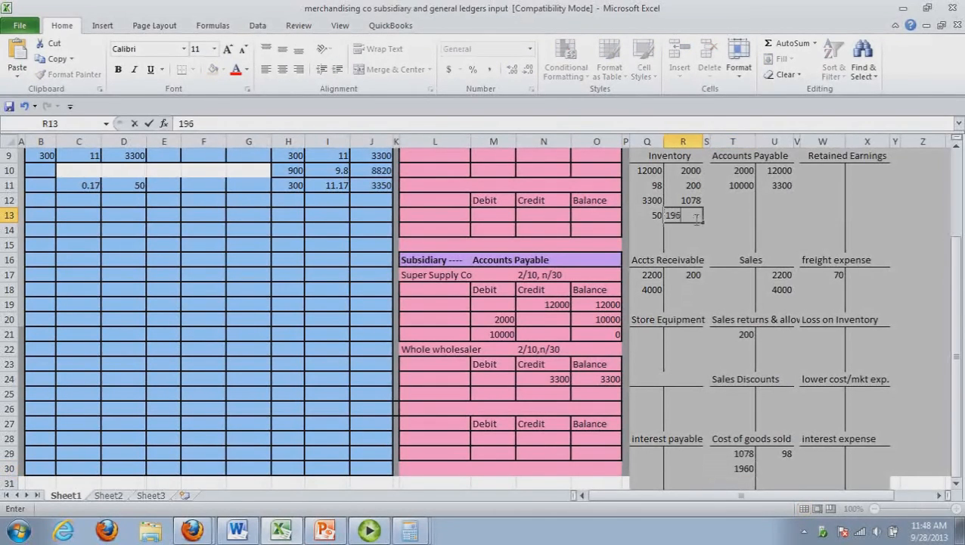
{"action": "type", "text": "0"}
{"action": "left_click", "coordinate": [684, 304]}
{"action": "left_click_drag", "start_coordinate": [956, 324], "coordinate": [957, 231]}
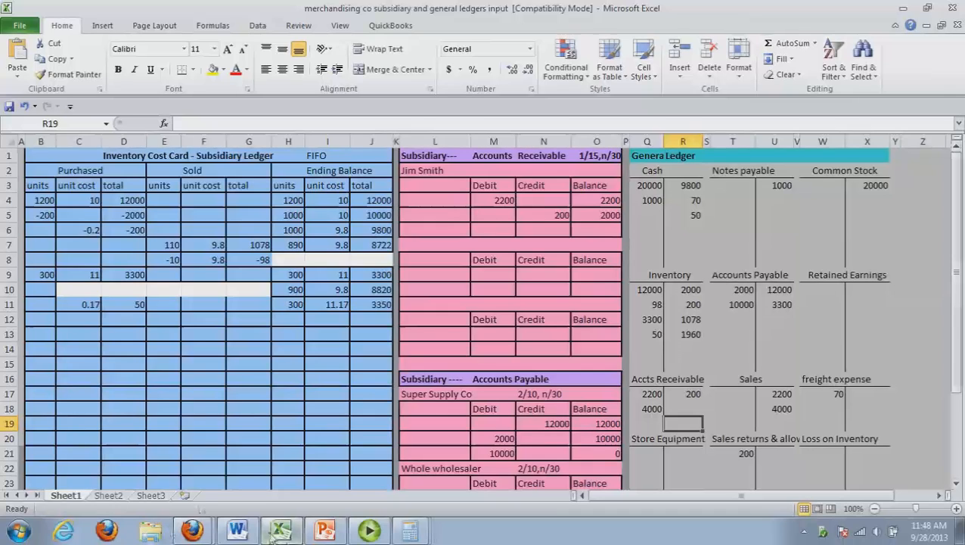
Return to Word and add the customer's full name after "under FIFO" in the transaction 11 description
{"action": "left_click", "coordinate": [240, 532]}
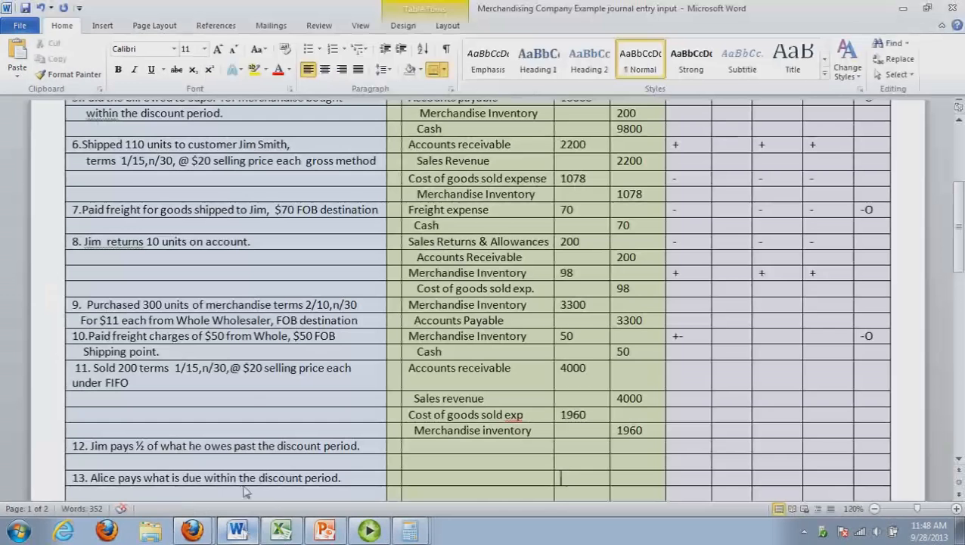
{"action": "left_click", "coordinate": [224, 382]}
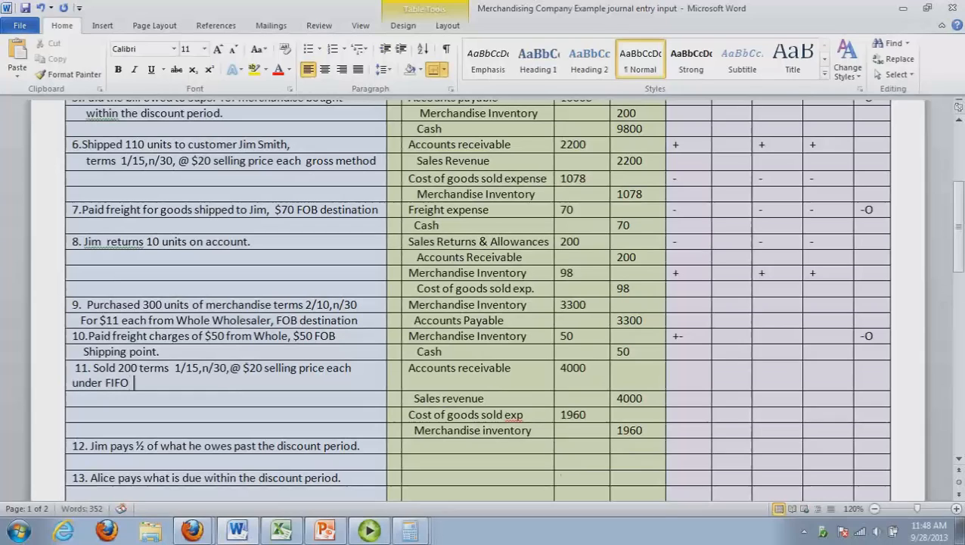
{"action": "type", "text": "Alice Jones"}
In Excel, title the second Accounts Receivable subsidiary account with the customer's full name and enter 4000 as its debit and balance
{"action": "left_click", "coordinate": [280, 529]}
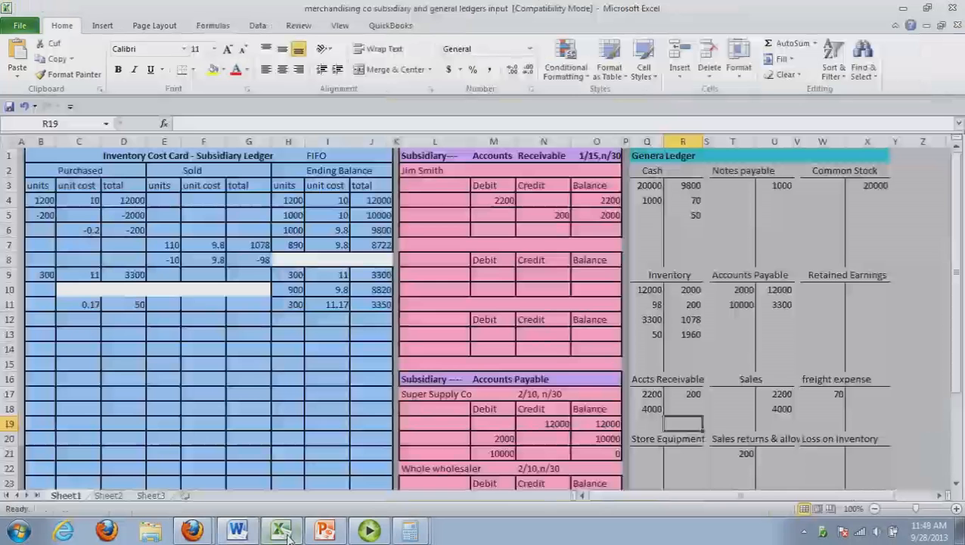
{"action": "left_click", "coordinate": [453, 244]}
{"action": "type", "text": "Alice J"}
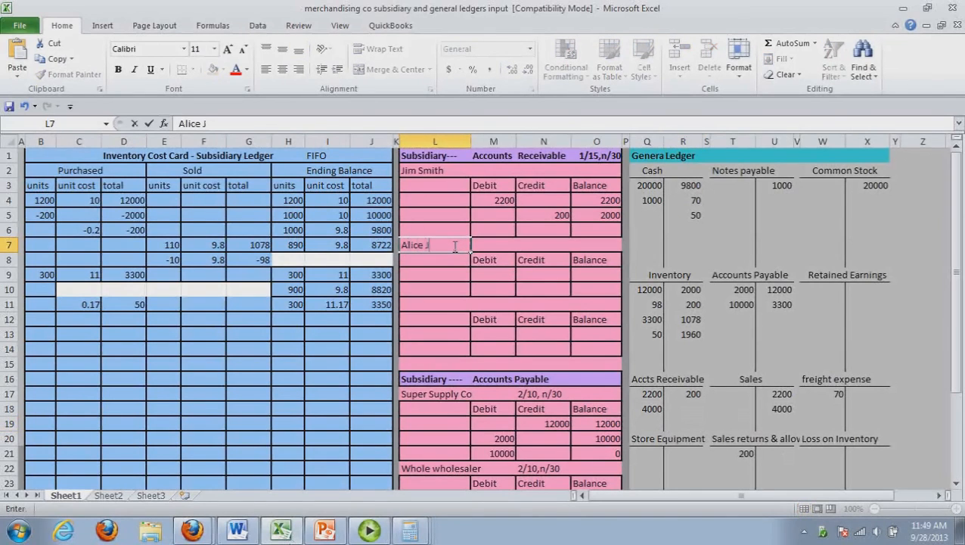
{"action": "type", "text": "ones"}
{"action": "left_click", "coordinate": [505, 280]}
{"action": "type", "text": "4000"}
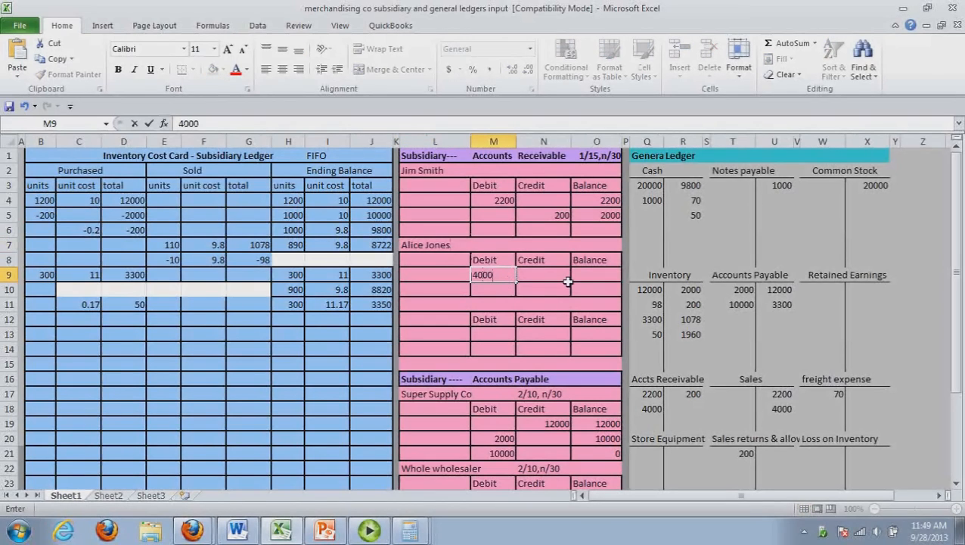
{"action": "left_click", "coordinate": [596, 277]}
{"action": "type", "text": "4000"}
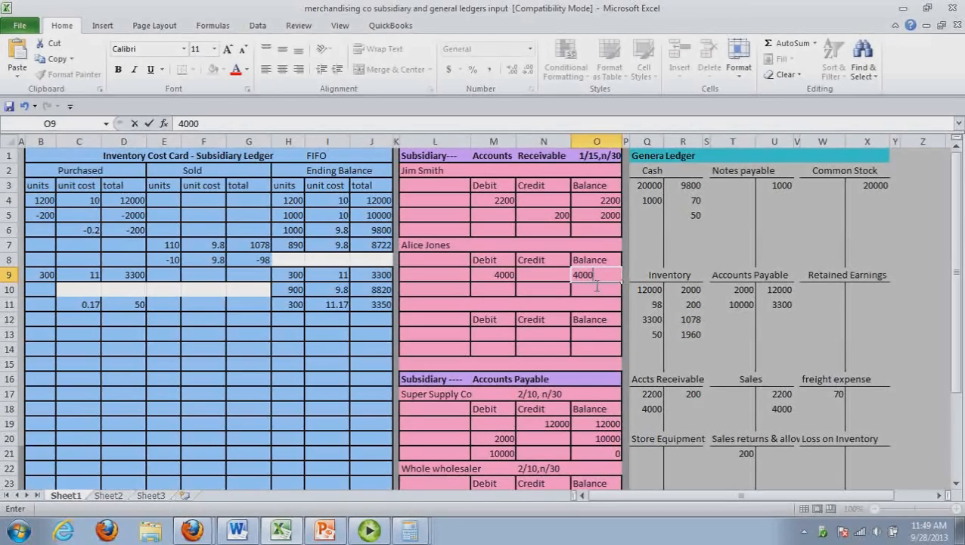
Record the transaction 11 sale in row 12 of the inventory cost card as 200 units at 9.8, total 1960
{"action": "left_click", "coordinate": [239, 531]}
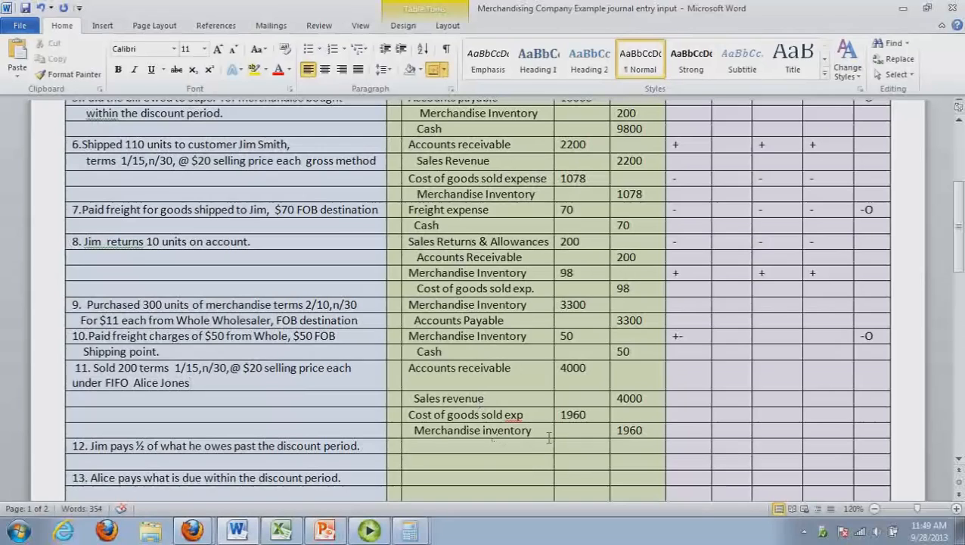
{"action": "left_click", "coordinate": [282, 531]}
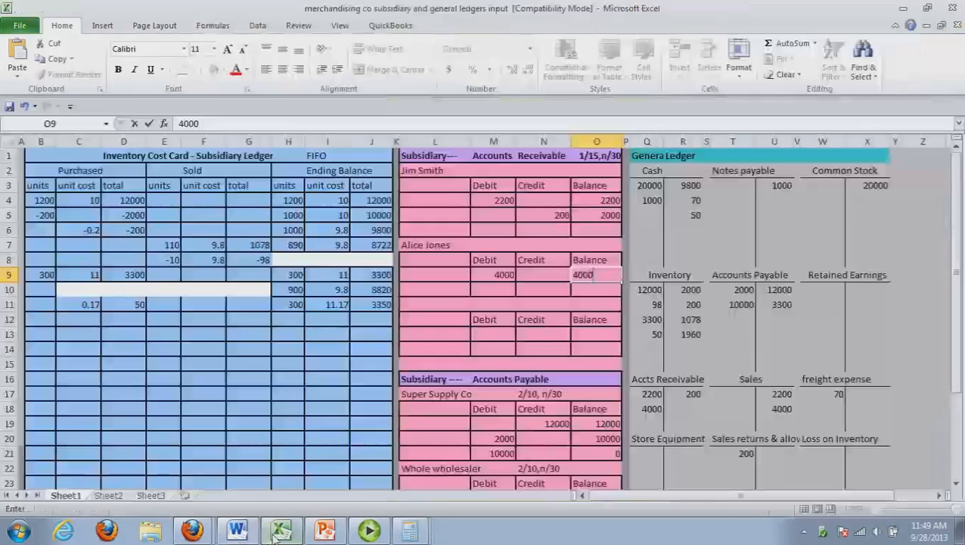
{"action": "left_click", "coordinate": [176, 323]}
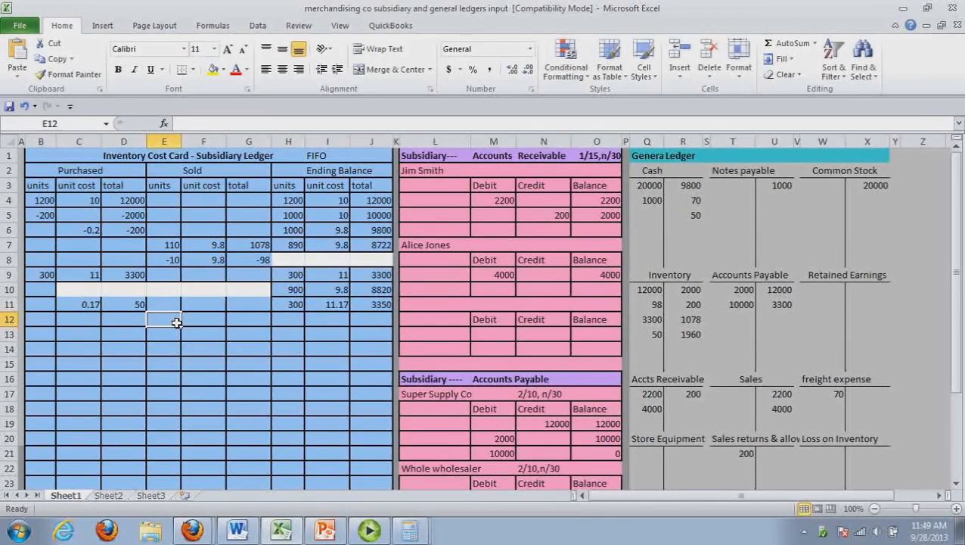
{"action": "type", "text": "200"}
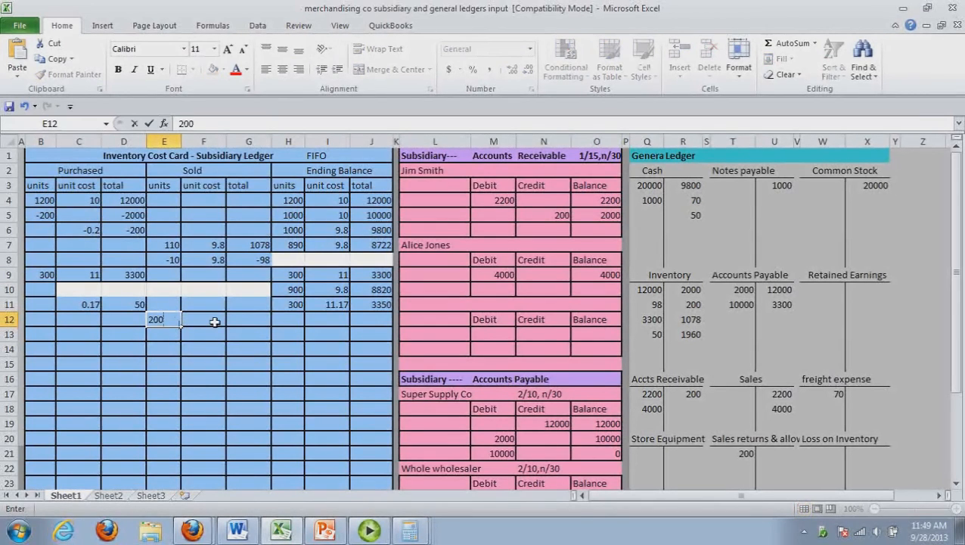
{"action": "left_click", "coordinate": [214, 322]}
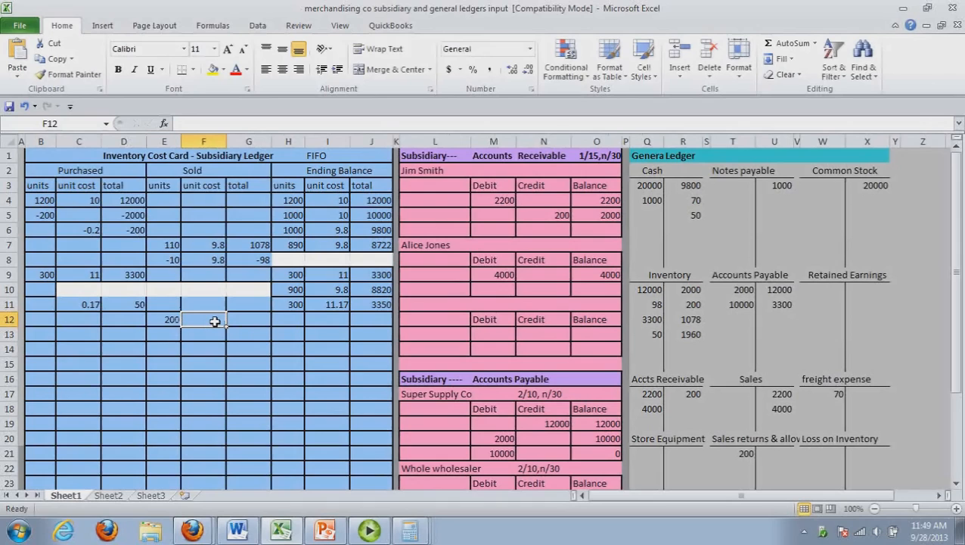
{"action": "type", "text": "9.8"}
{"action": "left_click", "coordinate": [259, 322]}
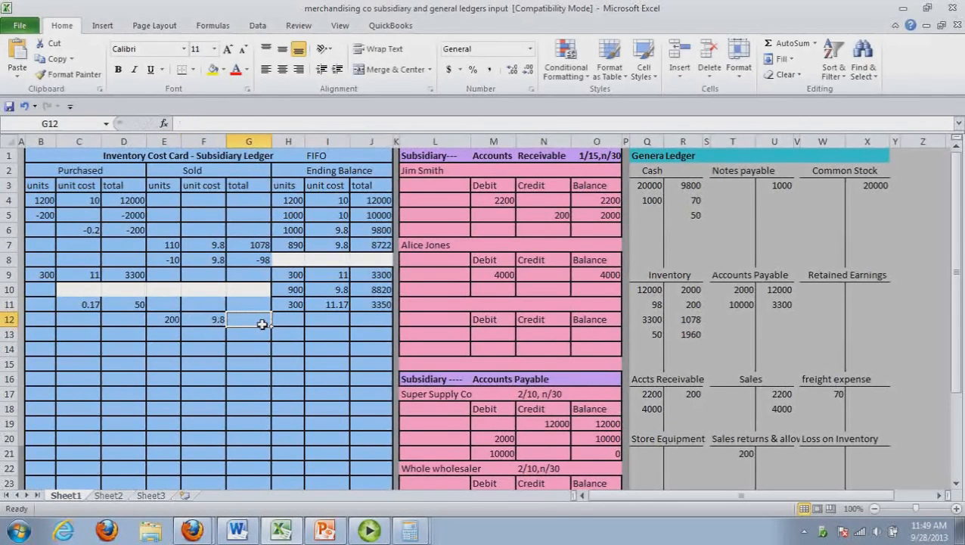
{"action": "type", "text": "1960"}
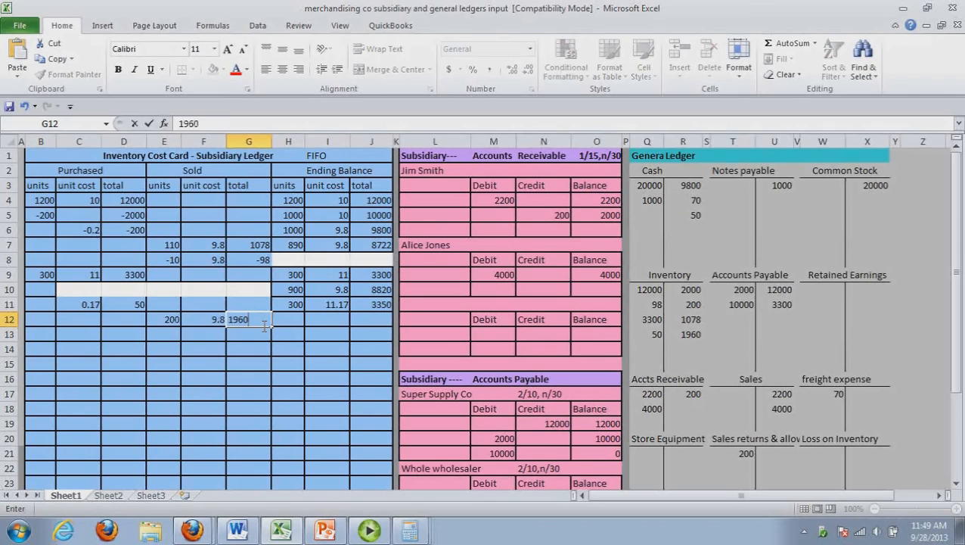
Enter 700 units at a unit cost of 9.80 as the row 12 ending balance on the cost card
{"action": "left_click", "coordinate": [296, 321]}
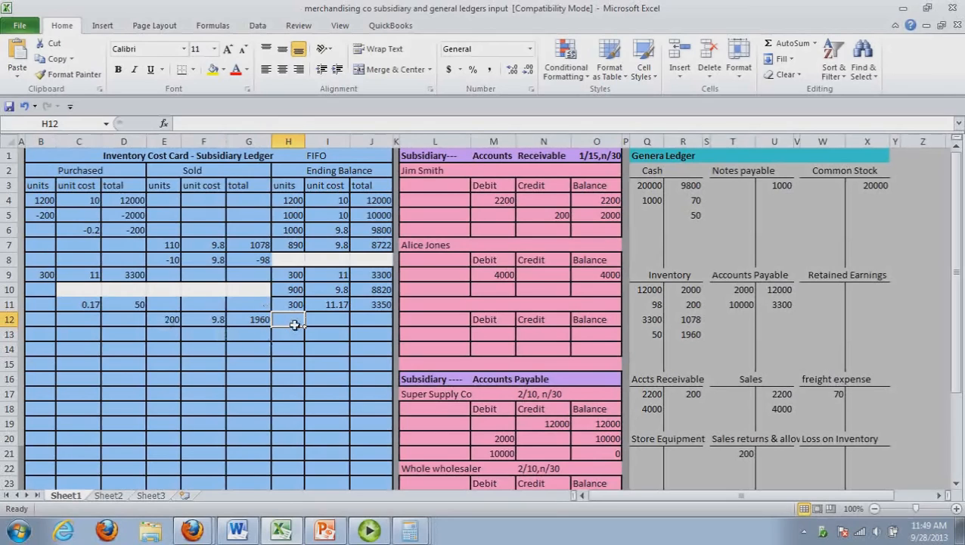
{"action": "key", "text": "alt+Tab"}
{"action": "type", "text": "900-"}
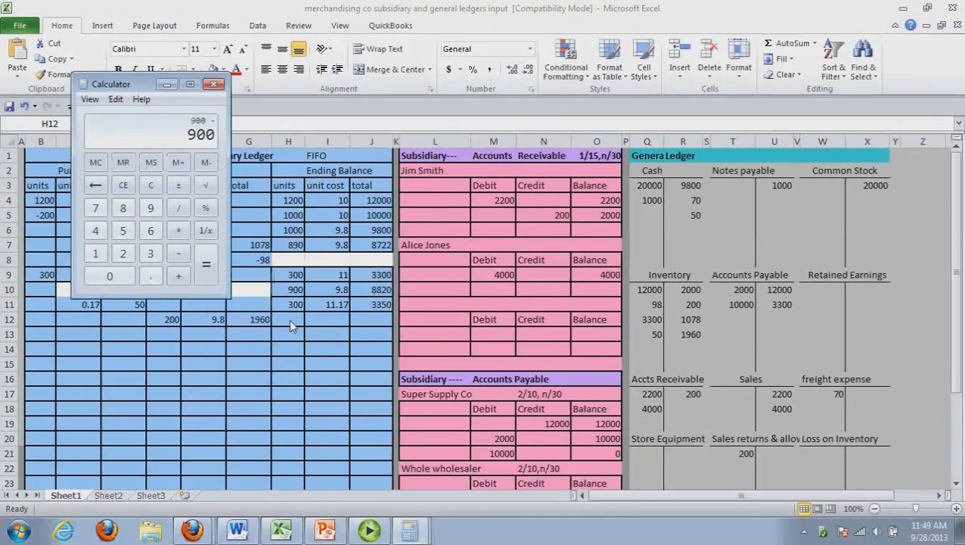
{"action": "key", "text": "alt+Tab"}
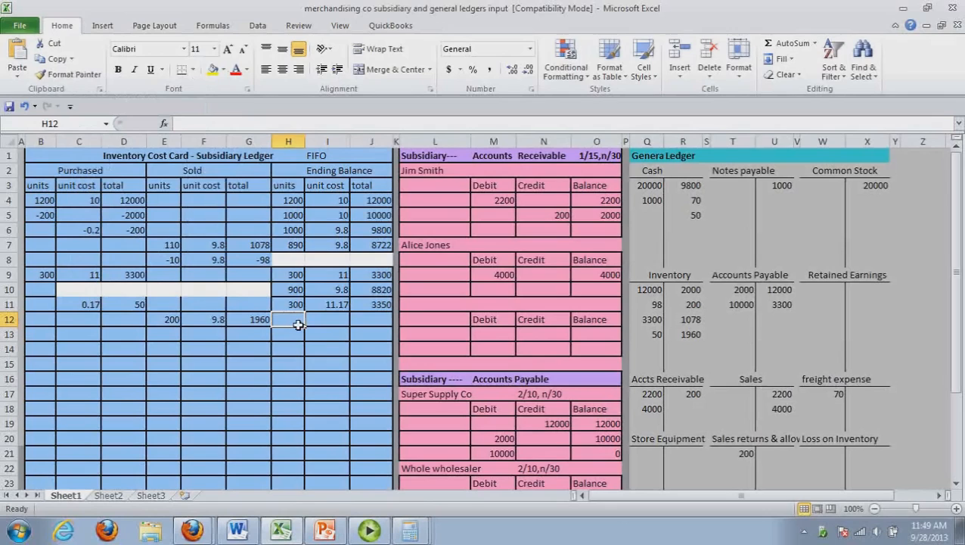
{"action": "type", "text": "700"}
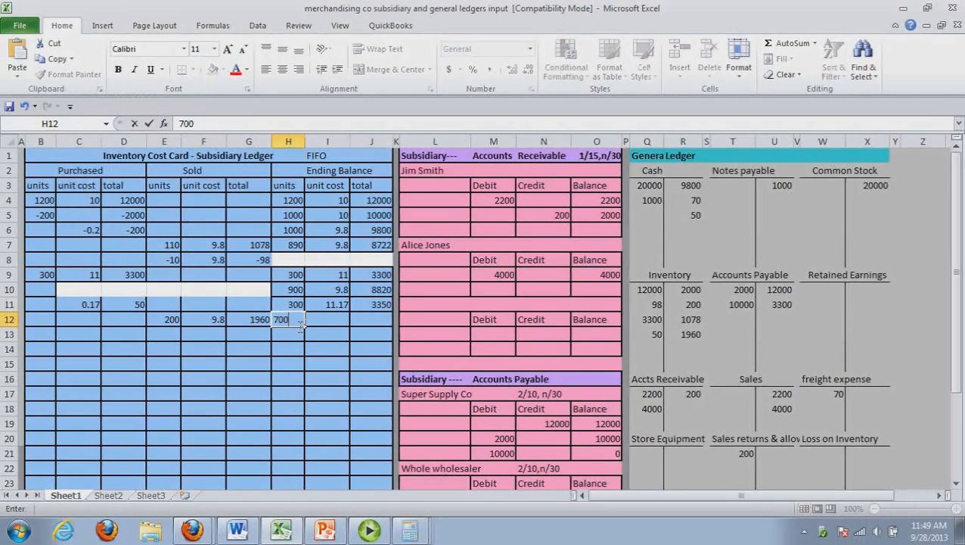
{"action": "left_click", "coordinate": [333, 323]}
{"action": "type", "text": "9.80"}
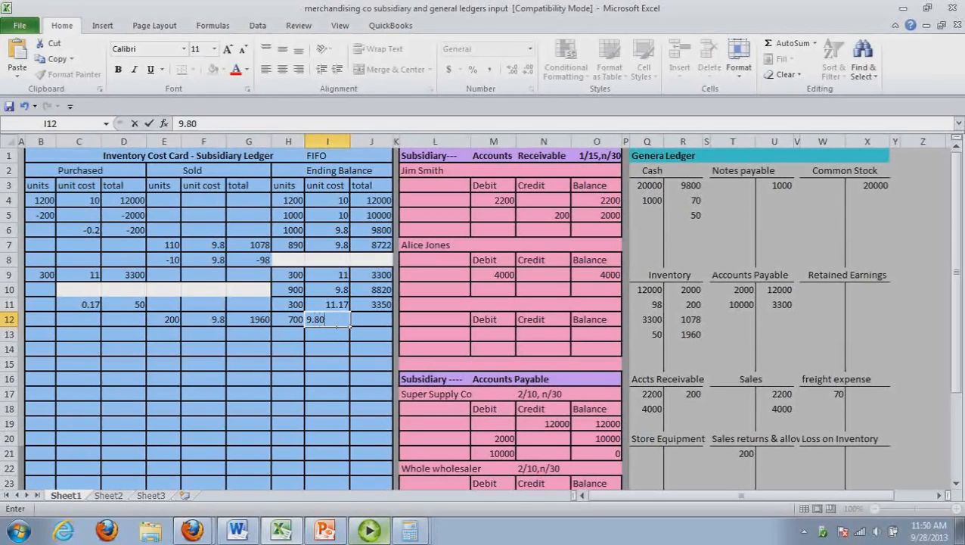
Multiply 700 by 9.8 in Calculator and enter 6860 as the row 12 ending balance total
{"action": "left_click", "coordinate": [409, 530]}
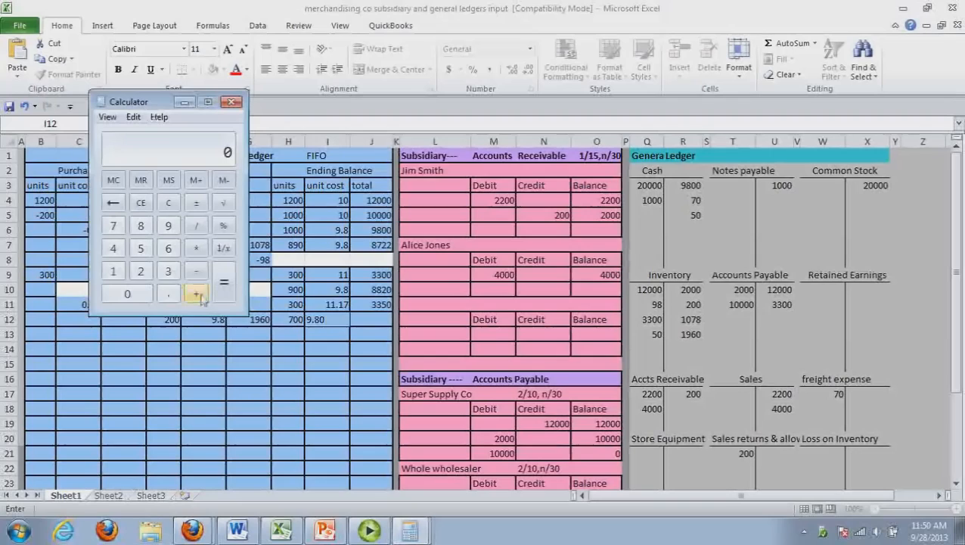
{"action": "type", "text": "700*9.8"}
{"action": "key", "text": "Return"}
{"action": "left_click", "coordinate": [374, 321]}
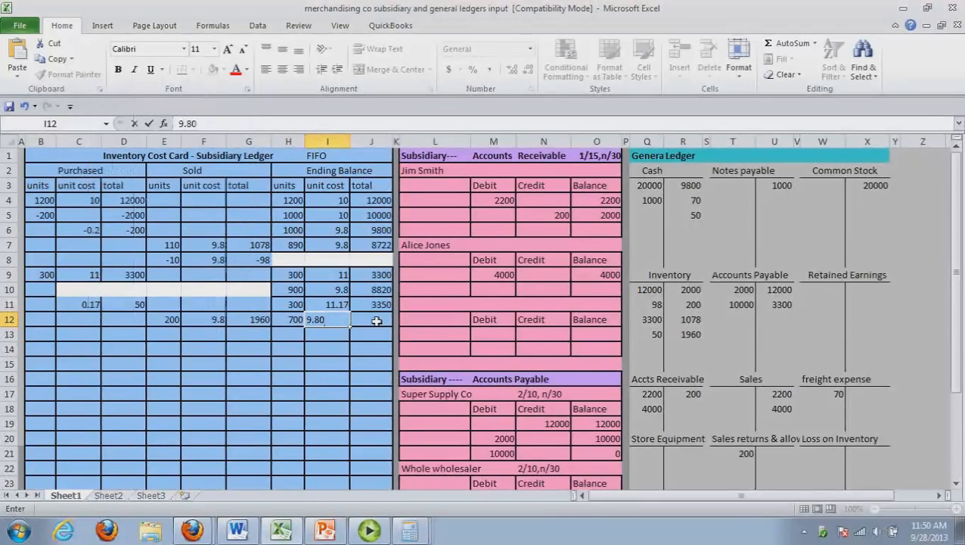
{"action": "type", "text": "6860"}
{"action": "key", "text": "BackSpace"}
{"action": "key", "text": "BackSpace"}
{"action": "key", "text": "BackSpace"}
{"action": "key", "text": "BackSpace"}
{"action": "left_click", "coordinate": [376, 320]}
{"action": "type", "text": "6860"}
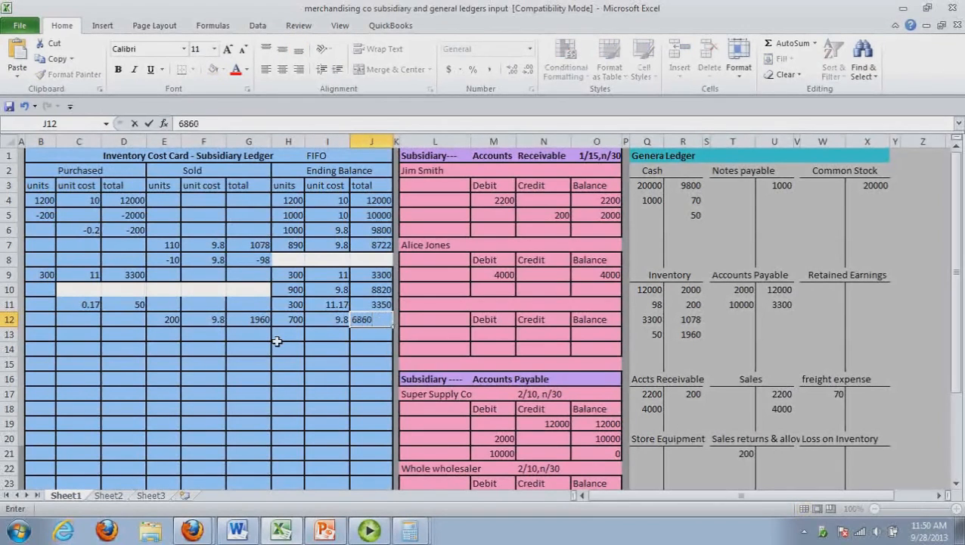
Add the second inventory layer in row 13 of the ending balance as 300 units at 11.17, total 3350, and select both layers
{"action": "left_click", "coordinate": [290, 341]}
{"action": "type", "text": "300"}
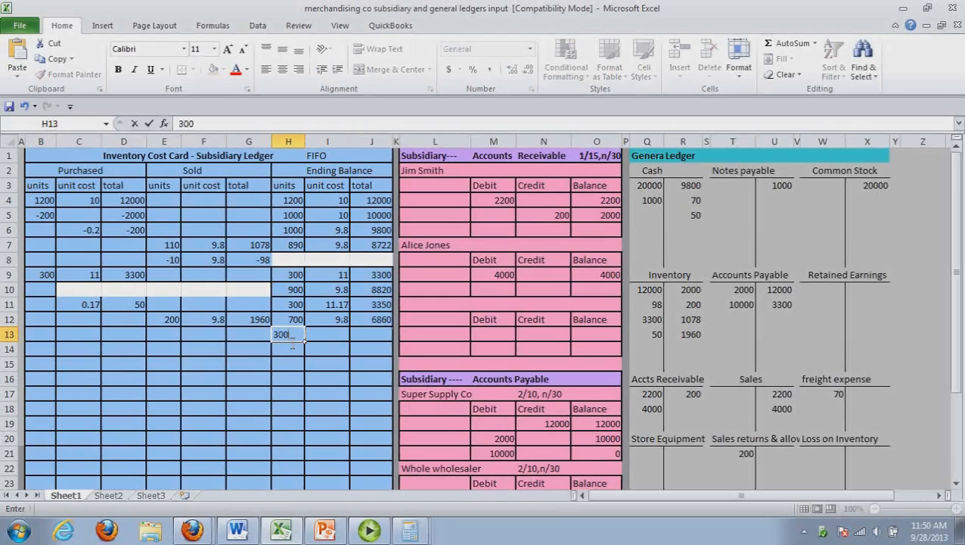
{"action": "left_click", "coordinate": [344, 336]}
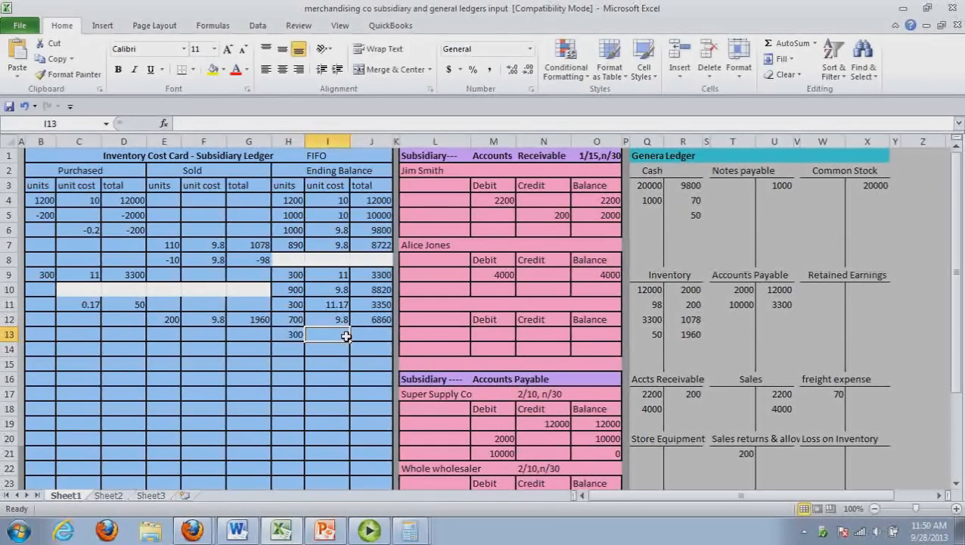
{"action": "type", "text": "141"}
{"action": "key", "text": "BackSpace"}
{"action": "key", "text": "BackSpace"}
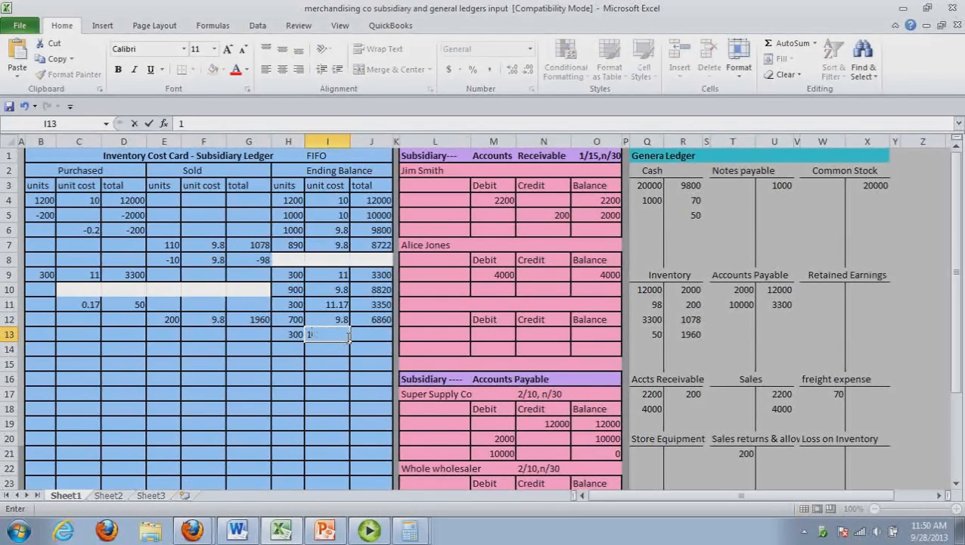
{"action": "type", "text": "1.17"}
{"action": "key", "text": "Tab"}
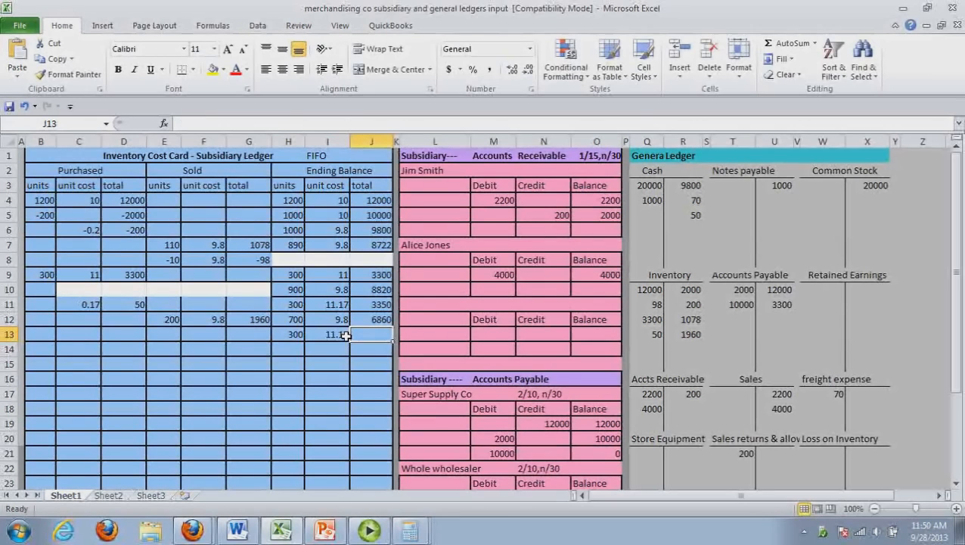
{"action": "type", "text": "3350"}
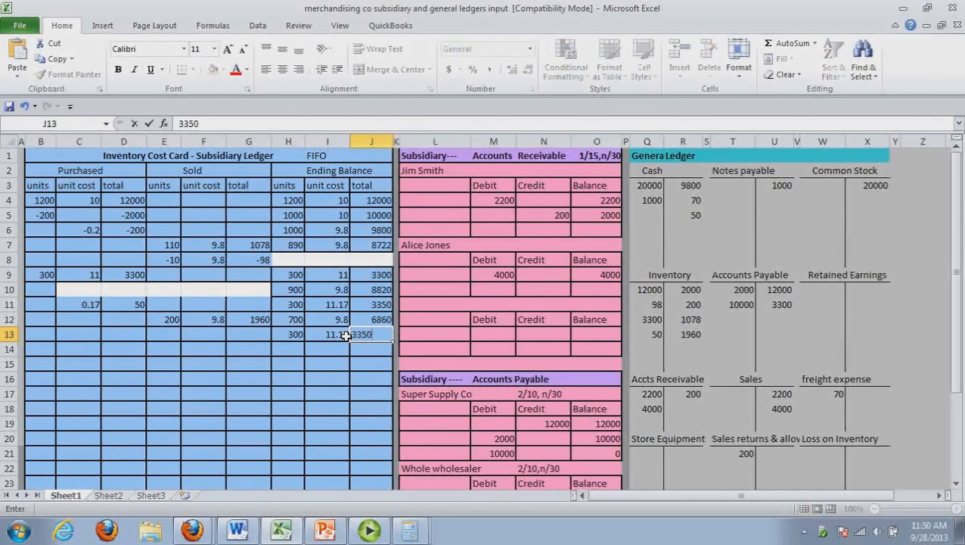
{"action": "left_click", "coordinate": [359, 366]}
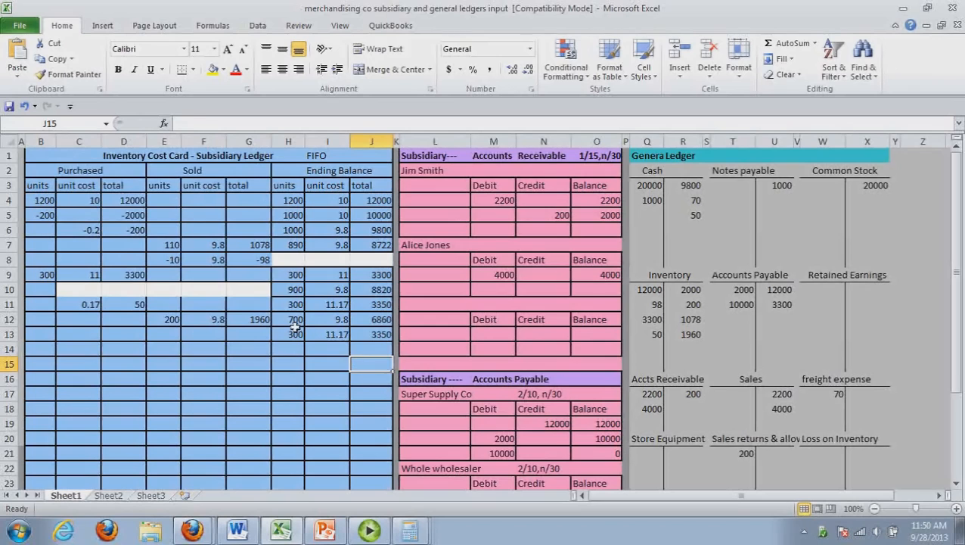
{"action": "left_click_drag", "start_coordinate": [295, 324], "coordinate": [364, 335]}
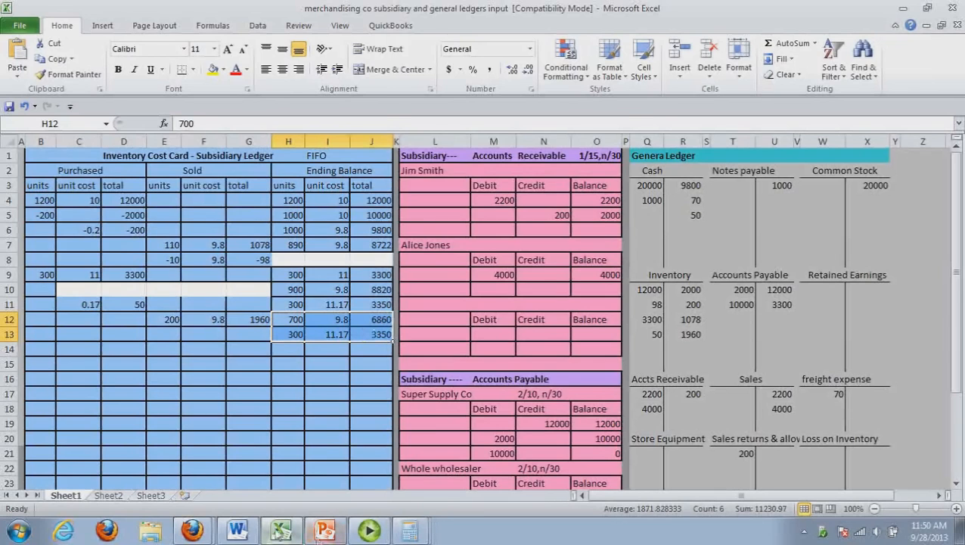
Return to Word and start the journal entry for transaction 12 in its account column
{"action": "left_click", "coordinate": [251, 529]}
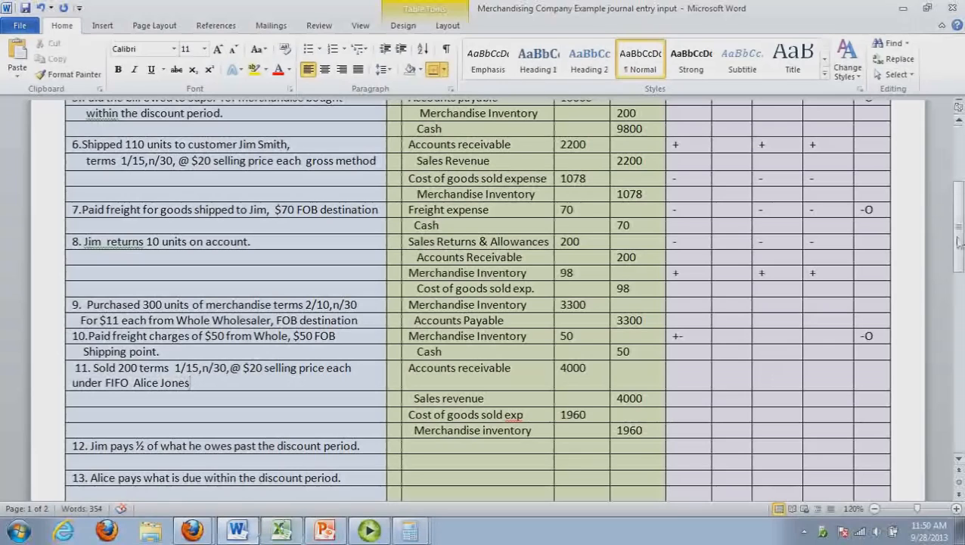
{"action": "mouse_move", "coordinate": [959, 240]}
{"action": "left_mouse_down"}
{"action": "mouse_move", "coordinate": [959, 263]}
{"action": "mouse_move", "coordinate": [960, 250]}
{"action": "left_mouse_up"}
{"action": "left_click", "coordinate": [432, 392]}
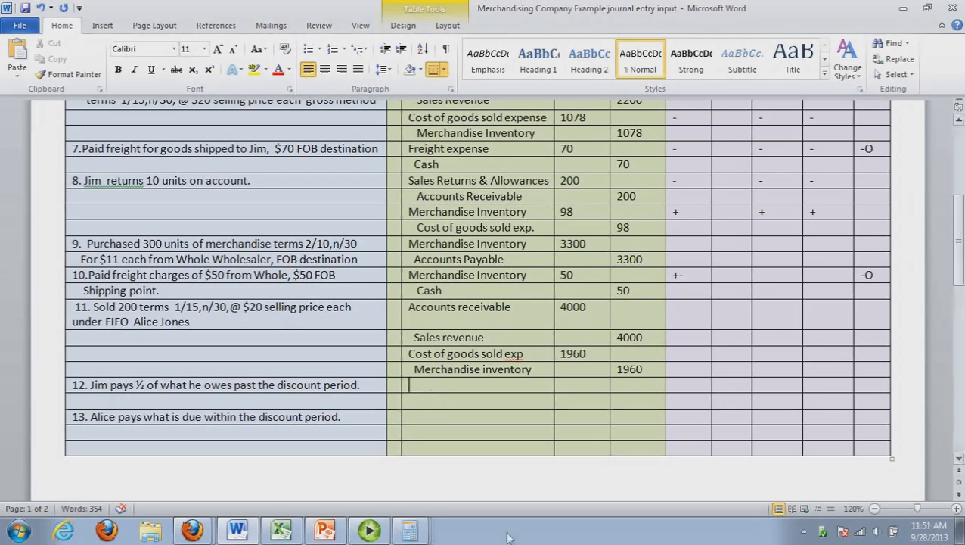
Check the first customer's receivable balance in Excel, and record a Cash debit of 2000 for transaction 12 in Word
{"action": "left_click", "coordinate": [282, 531]}
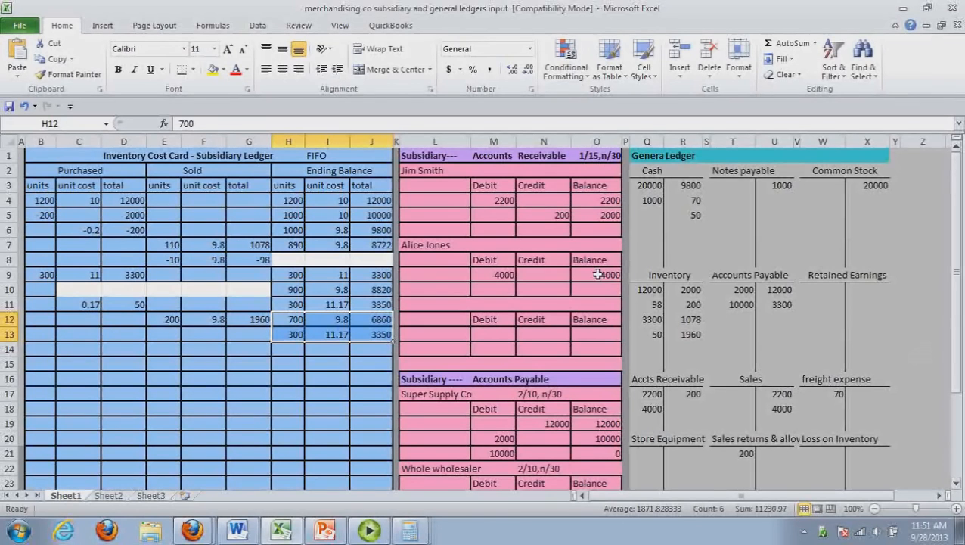
{"action": "left_click", "coordinate": [612, 217]}
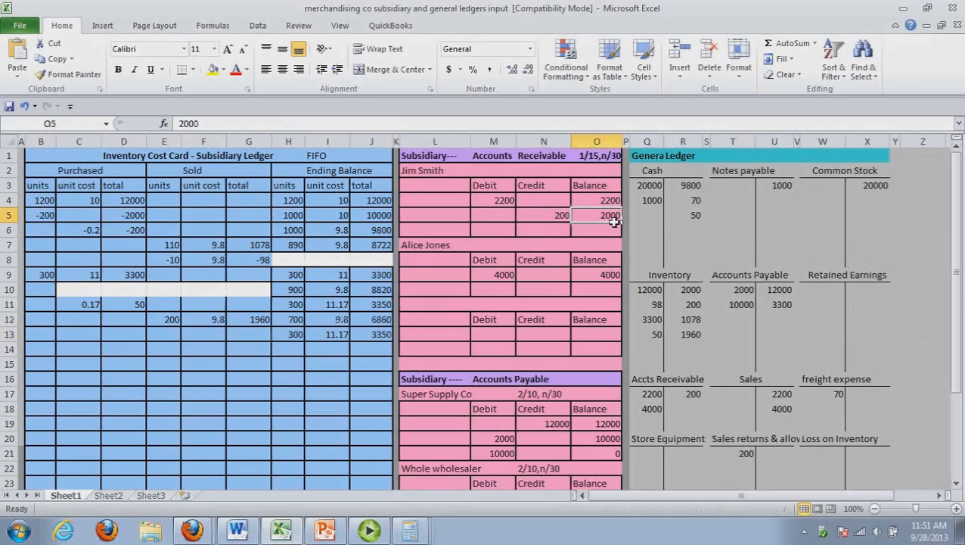
{"action": "left_click", "coordinate": [277, 536]}
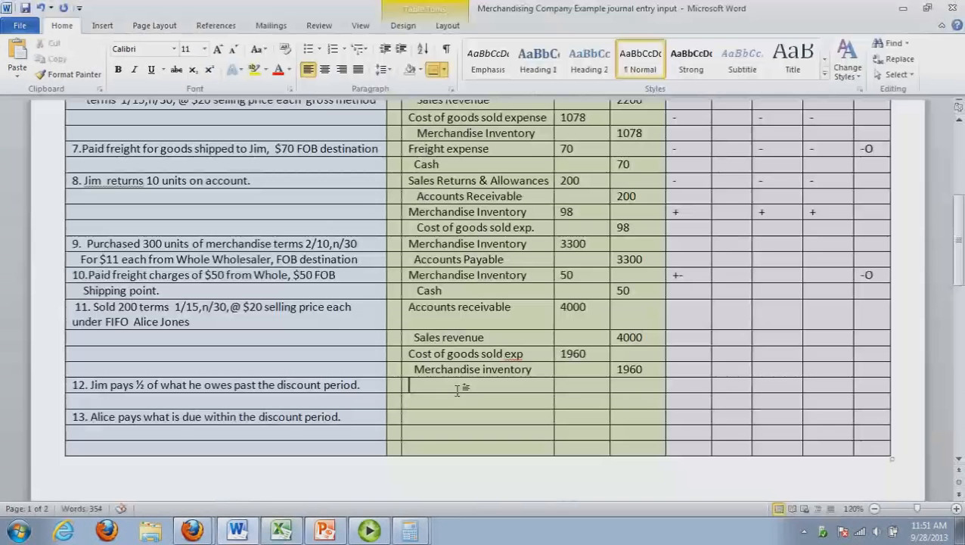
{"action": "left_click", "coordinate": [454, 387]}
{"action": "type", "text": "Cas"}
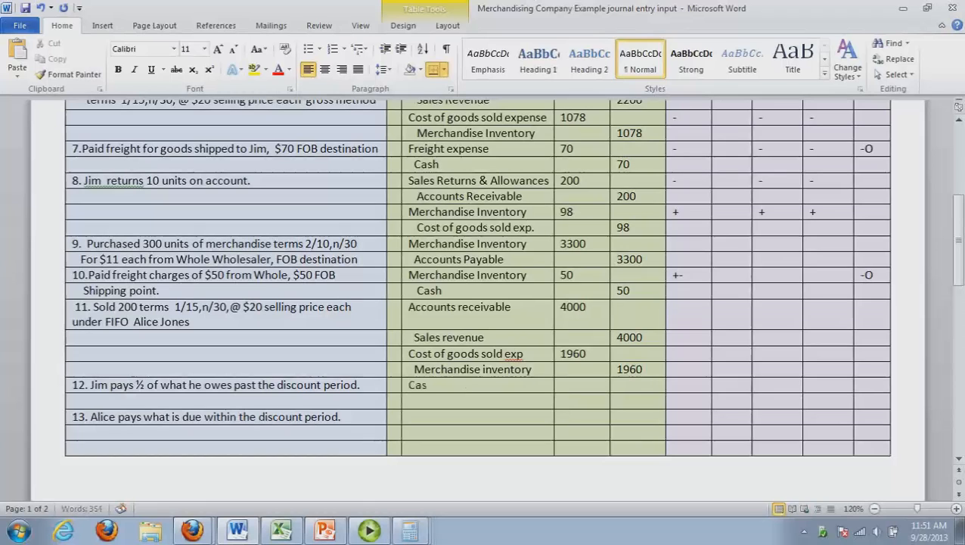
{"action": "type", "text": "h"}
{"action": "key", "text": "Tab"}
{"action": "type", "text": "2000"}
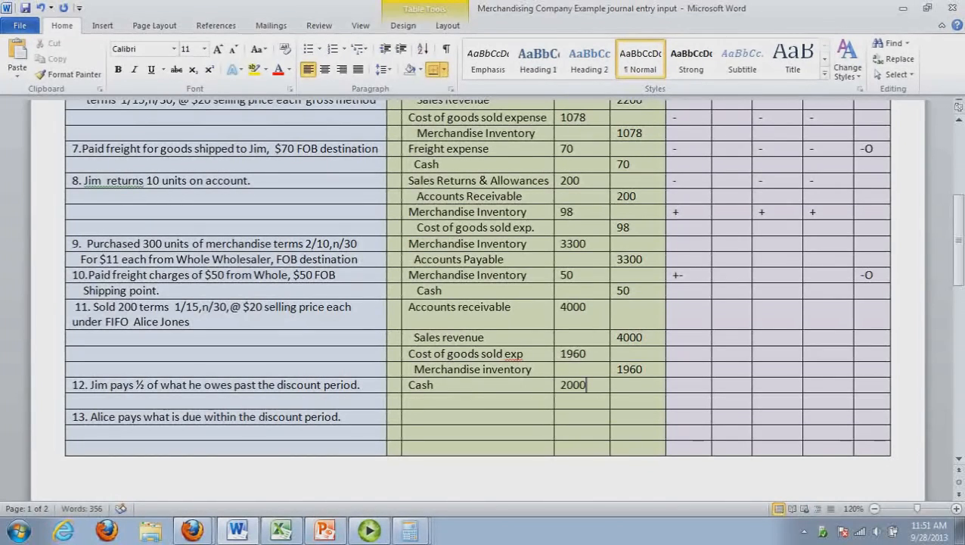
Add Accounts receivable as the credit line of transaction 12 with an amount of 200
{"action": "left_click", "coordinate": [459, 399]}
{"action": "type", "text": "Accounts receivable"}
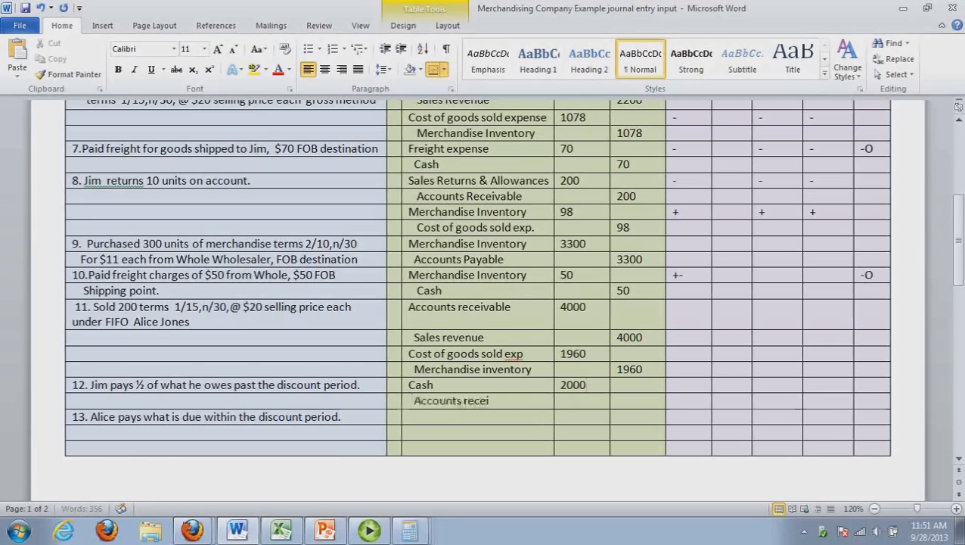
{"action": "key", "text": "Tab"}
{"action": "key", "text": "Tab"}
{"action": "type", "text": "200"}
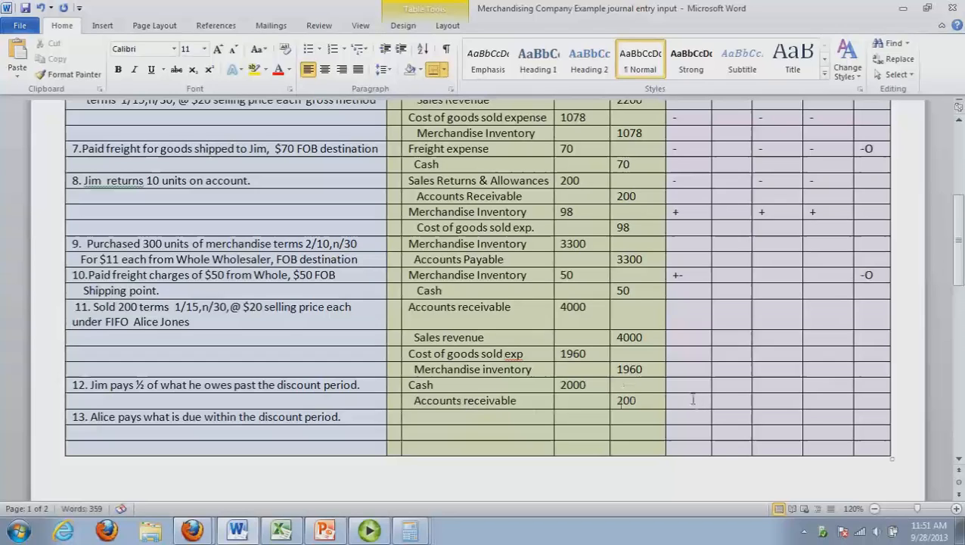
Mark transaction 12's impacts as +- in the first impact column and +O in the last, and correct the Accounts receivable credit to 2000
{"action": "left_click", "coordinate": [674, 383]}
{"action": "type", "text": "+"}
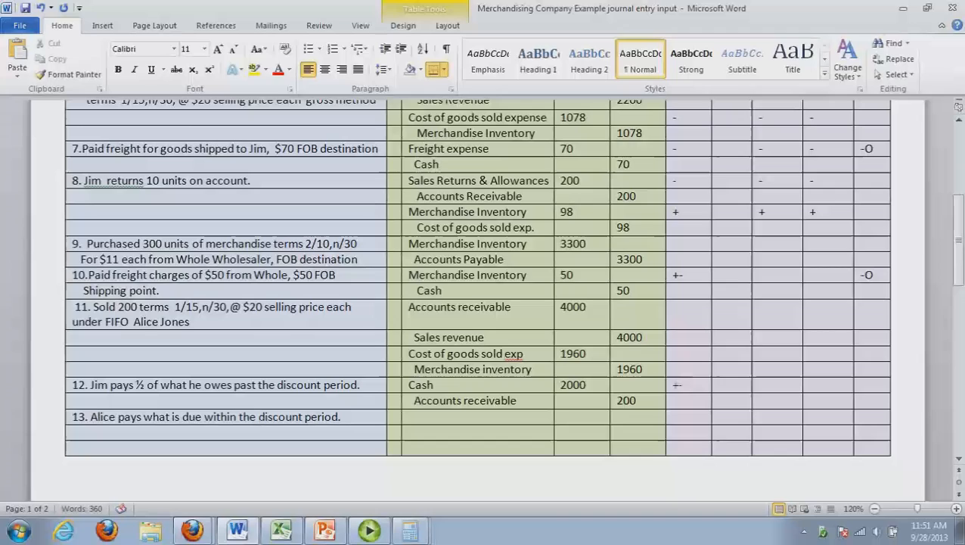
{"action": "type", "text": "-"}
{"action": "left_click", "coordinate": [866, 387]}
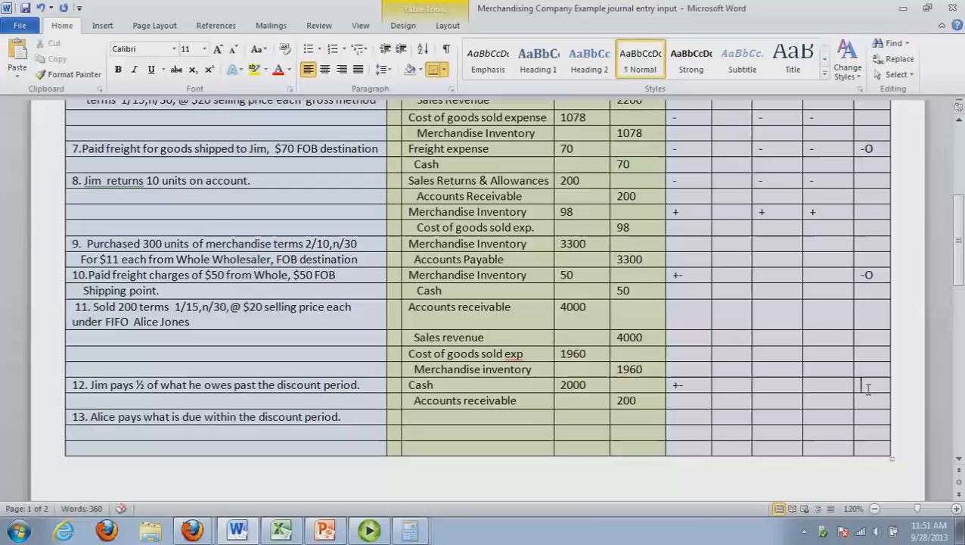
{"action": "type", "text": "+O"}
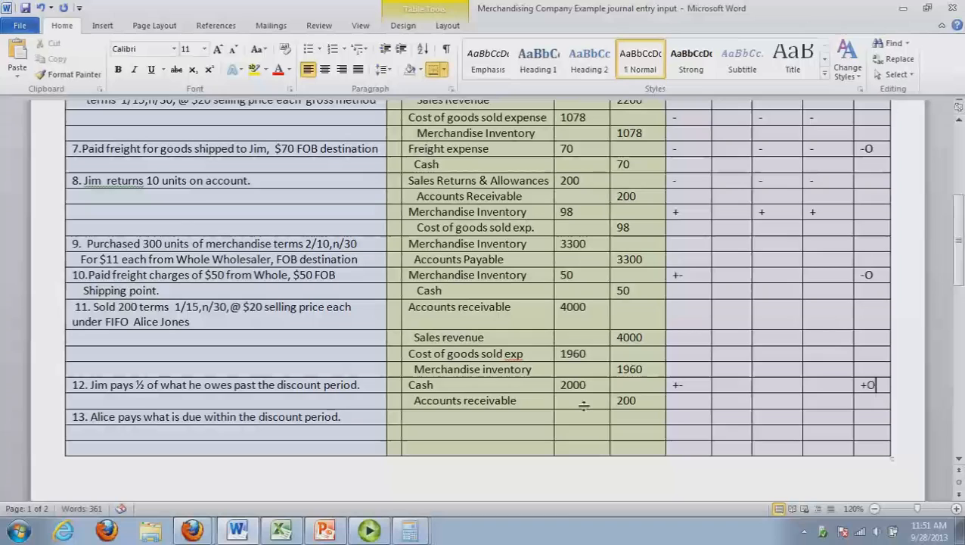
{"action": "left_click", "coordinate": [642, 403]}
{"action": "type", "text": "0"}
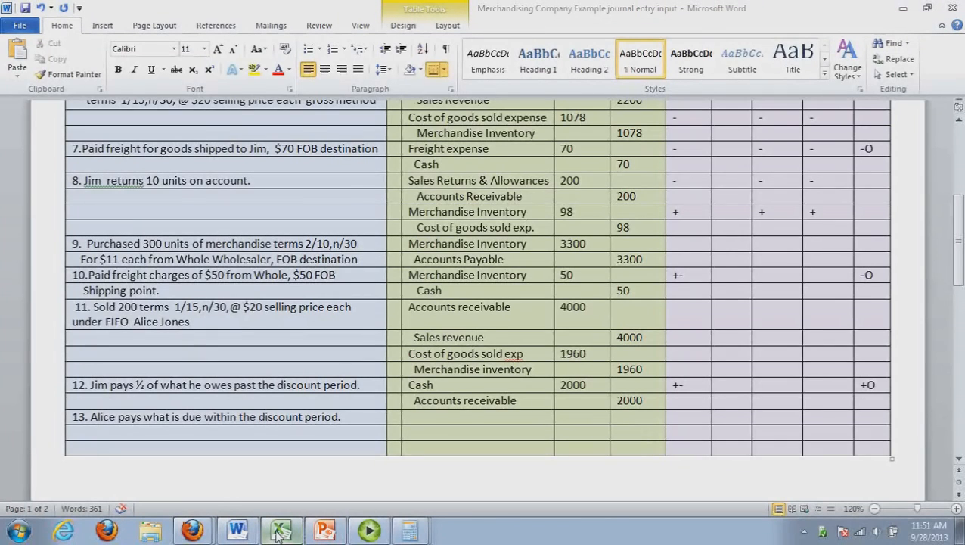
Post 2000 in the Excel general ledger as a Cash debit in Q5 and an Accts Receivable credit in R18
{"action": "left_click", "coordinate": [279, 532]}
{"action": "type", "text": "2000"}
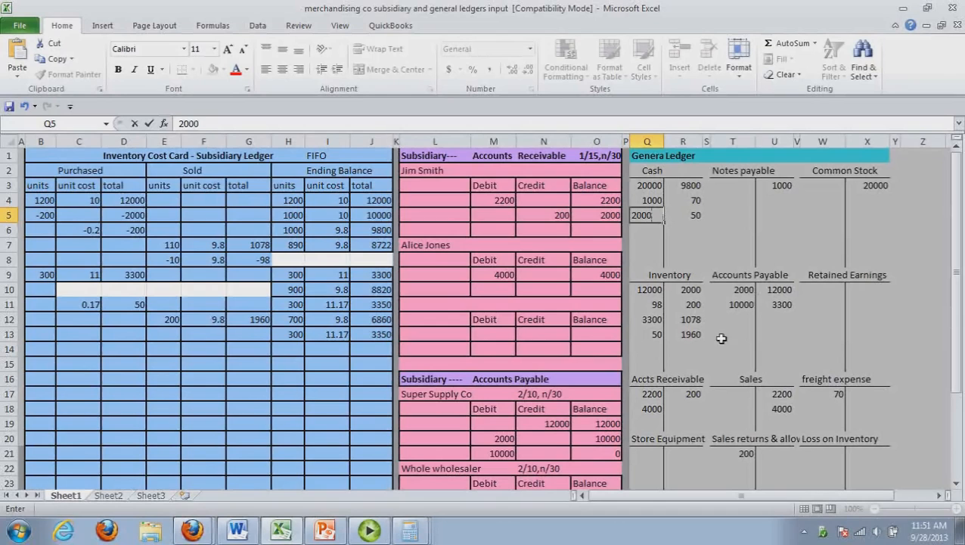
{"action": "left_click", "coordinate": [700, 409]}
{"action": "type", "text": "2000"}
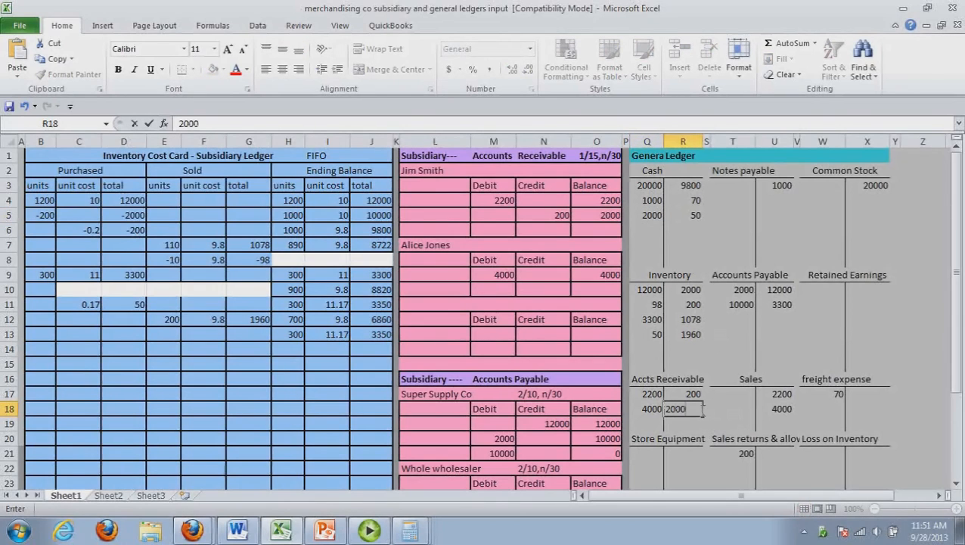
{"action": "mouse_move", "coordinate": [958, 336]}
{"action": "left_mouse_down"}
{"action": "mouse_move", "coordinate": [962, 367]}
{"action": "mouse_move", "coordinate": [961, 350]}
{"action": "left_mouse_up"}
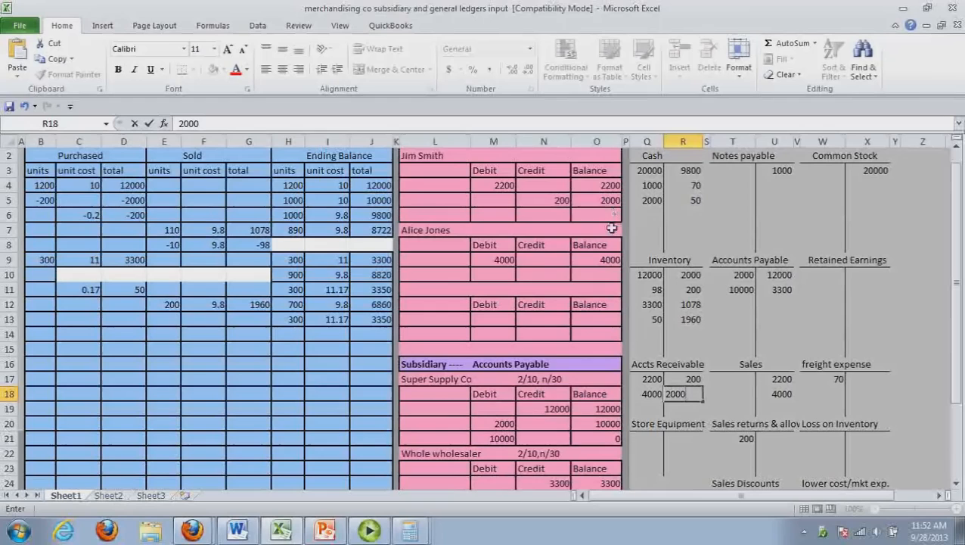
{"action": "left_click", "coordinate": [611, 219]}
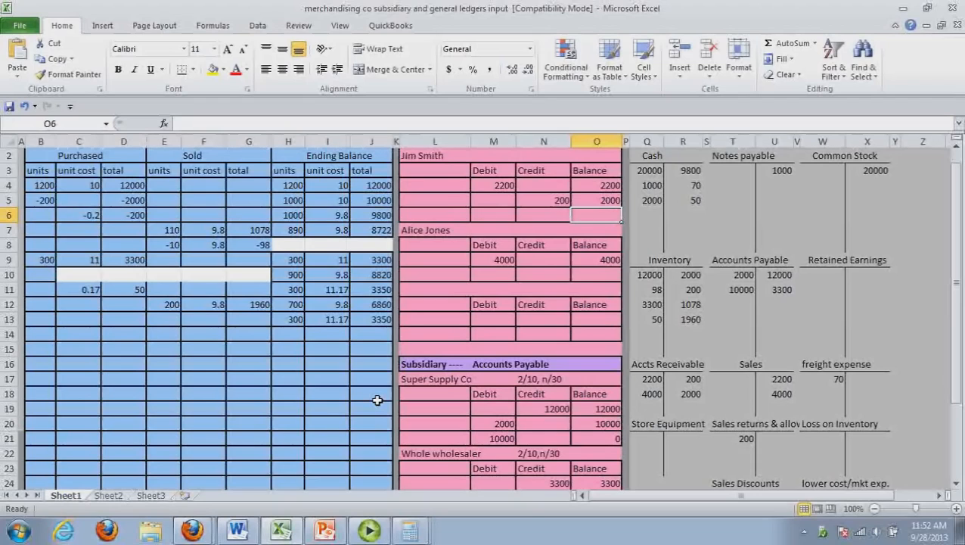
In the Word journal, change transaction 12's Cash debit and Accounts receivable credit to 1000 each
{"action": "left_click", "coordinate": [279, 532]}
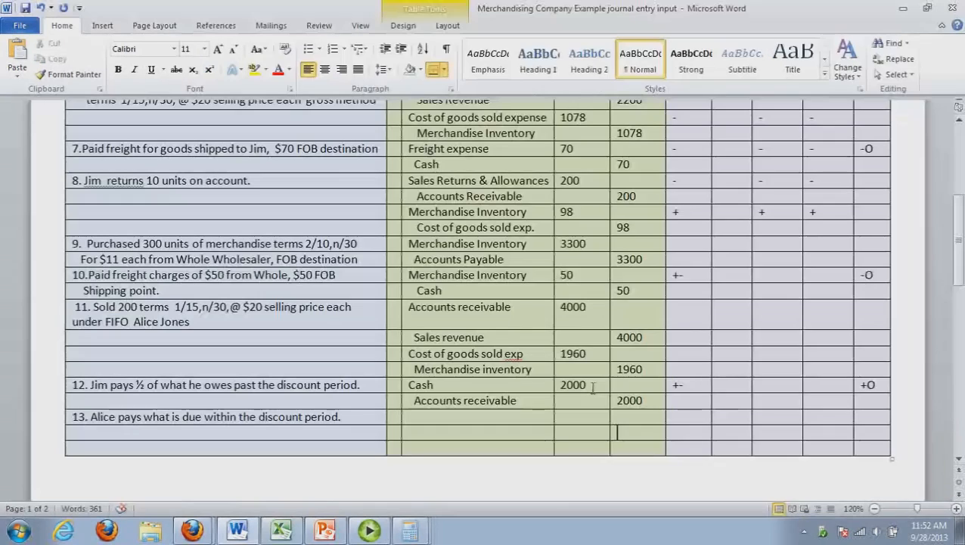
{"action": "left_click_drag", "start_coordinate": [582, 384], "coordinate": [558, 386]}
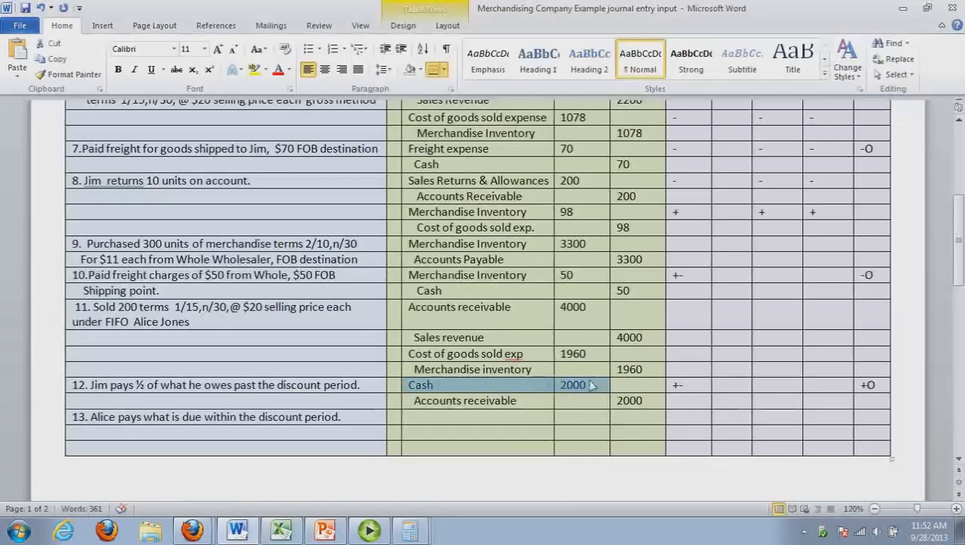
{"action": "left_click", "coordinate": [569, 387]}
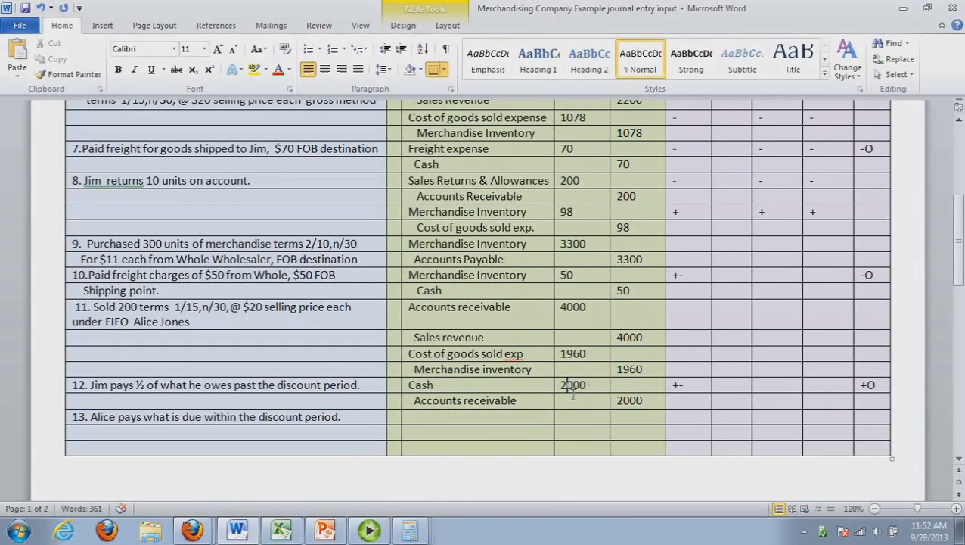
{"action": "key", "text": "BackSpace"}
{"action": "type", "text": "1"}
{"action": "left_click", "coordinate": [624, 399]}
{"action": "key", "text": "BackSpace"}
{"action": "type", "text": "1"}
In the Excel general ledger, set the Accts Receivable credit in R18 and the Cash debit in Q5 to 1000
{"action": "left_click", "coordinate": [286, 533]}
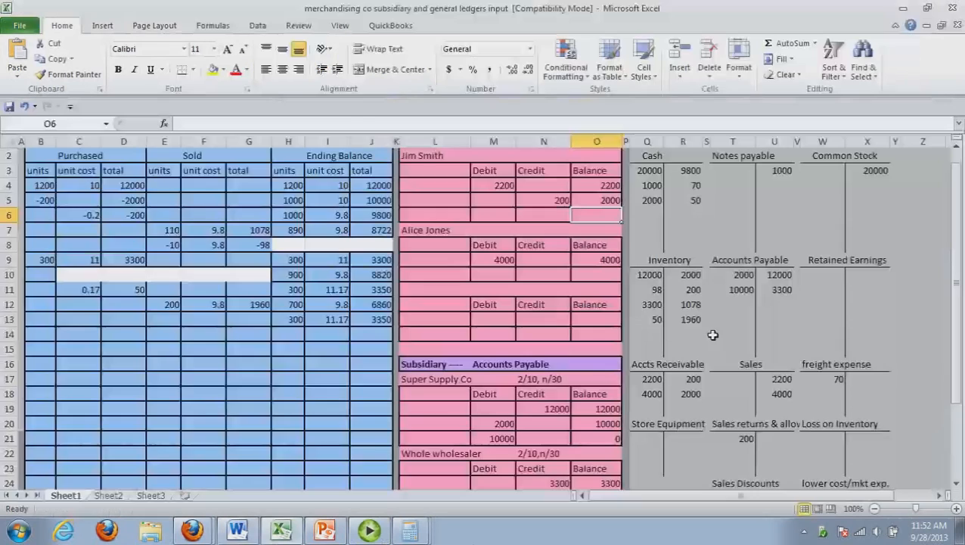
{"action": "left_click", "coordinate": [692, 394]}
{"action": "type", "text": "1000"}
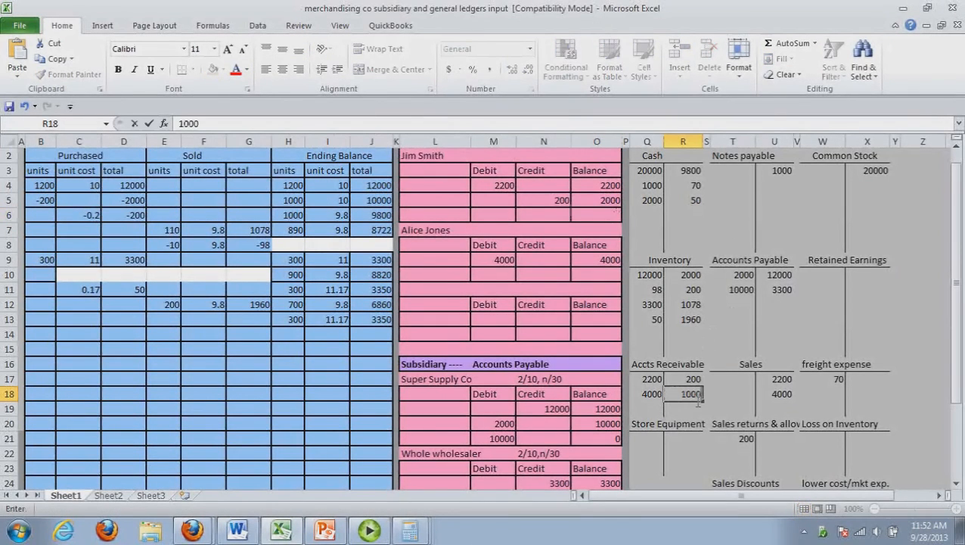
{"action": "left_click", "coordinate": [722, 423]}
{"action": "left_click", "coordinate": [650, 200]}
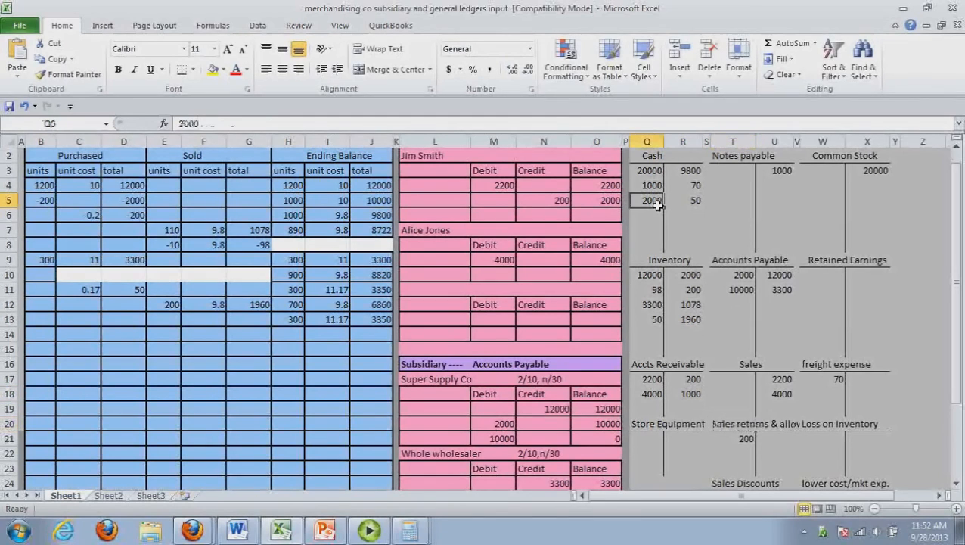
{"action": "type", "text": "1000"}
{"action": "left_click", "coordinate": [670, 227]}
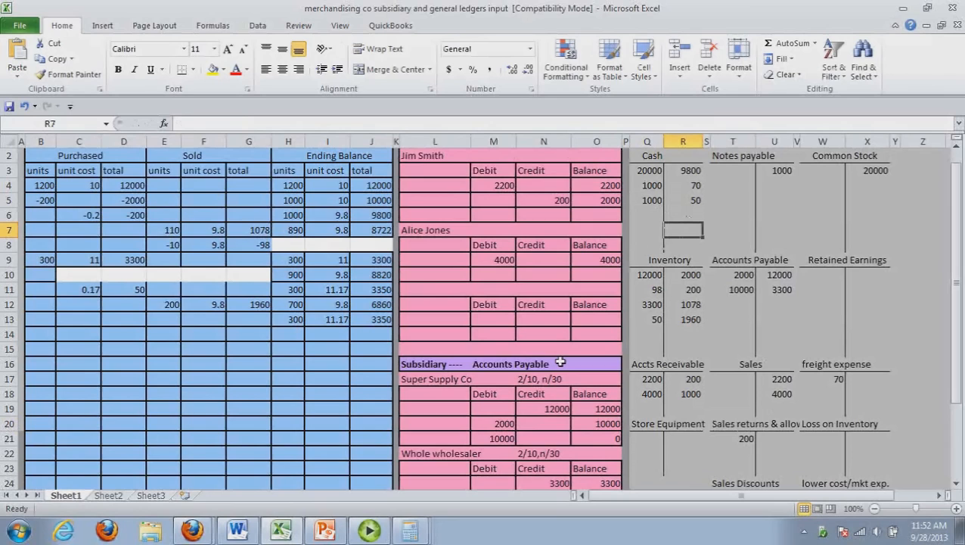
Post a 1000 credit and a 1000 balance in row 6 of the first customer's receivable subsidiary ledger
{"action": "left_click", "coordinate": [548, 219]}
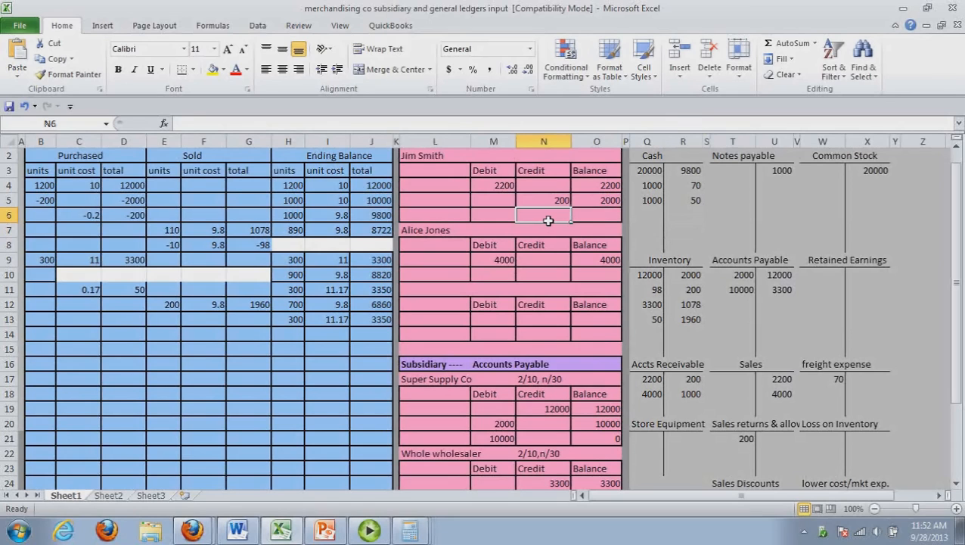
{"action": "type", "text": "1000"}
{"action": "left_click", "coordinate": [609, 218]}
{"action": "type", "text": "1000"}
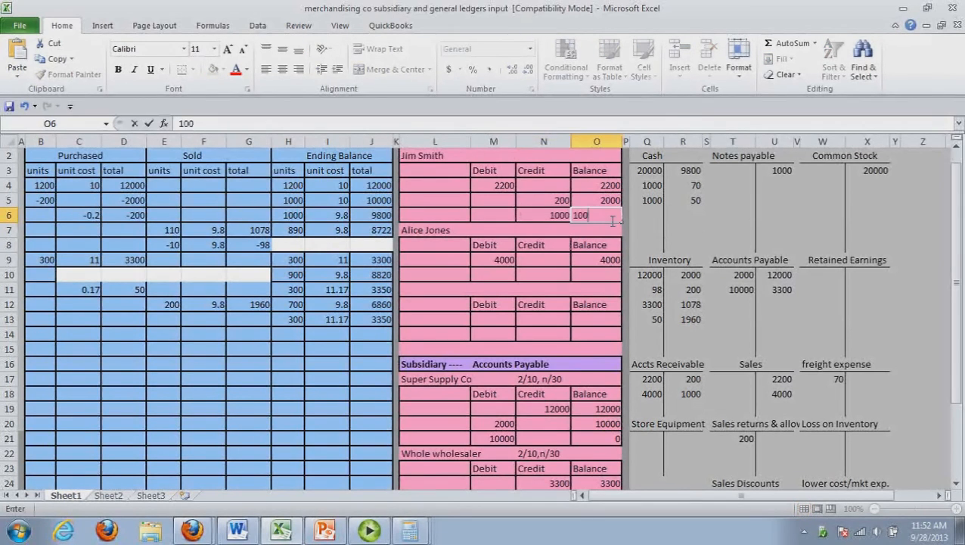
{"action": "left_click", "coordinate": [650, 238]}
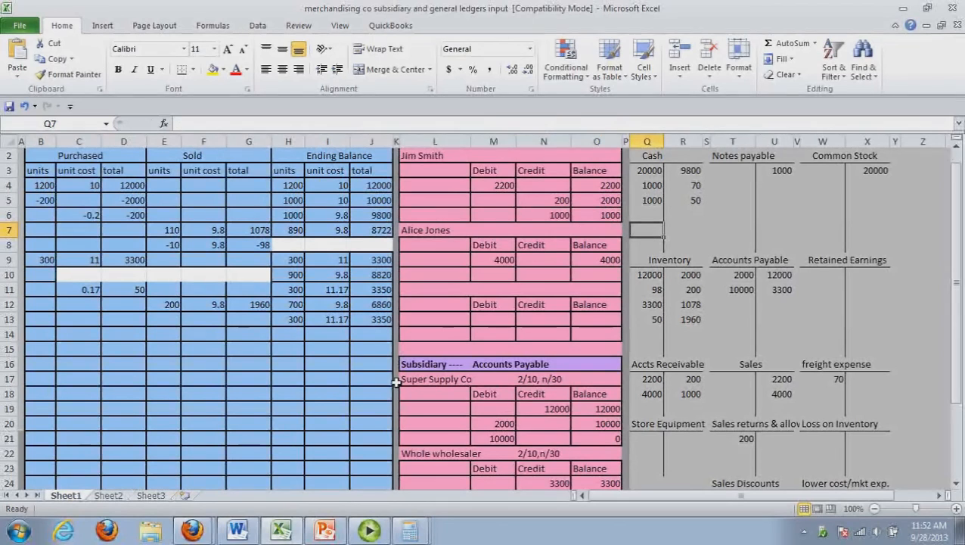
Review transaction 13 in Word and the second customer's terms in Excel, and multiply 4000 by 0.01 in Calculator for the discount
{"action": "left_click", "coordinate": [241, 532]}
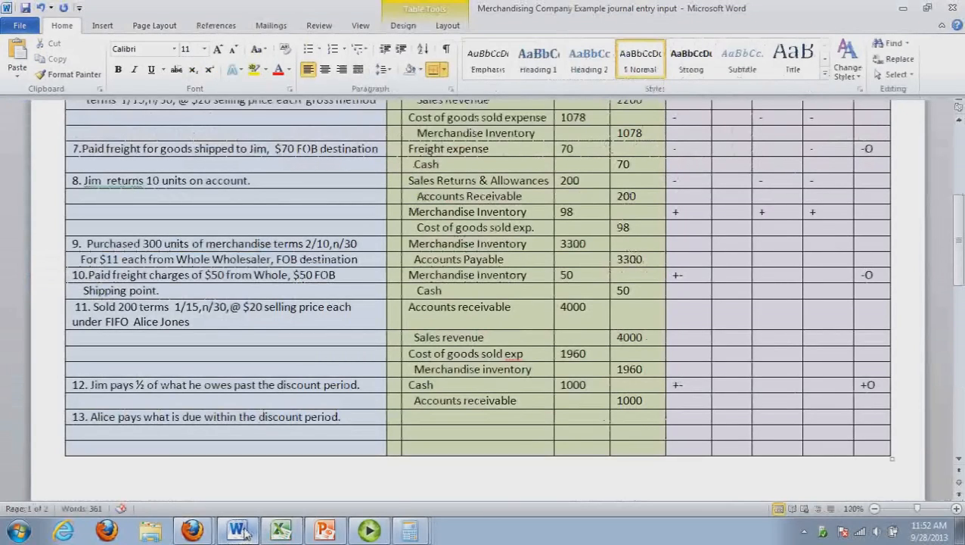
{"action": "left_click", "coordinate": [429, 424]}
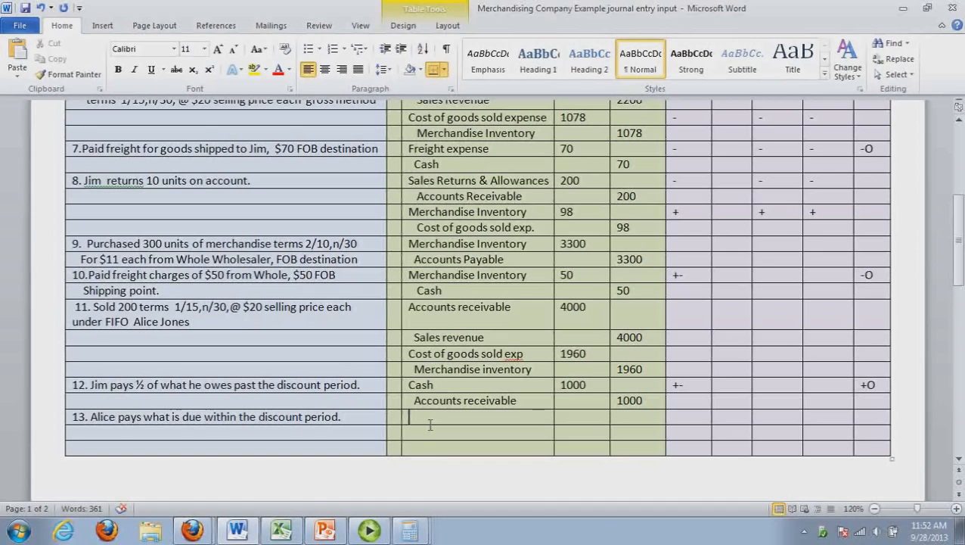
{"action": "left_click", "coordinate": [281, 529]}
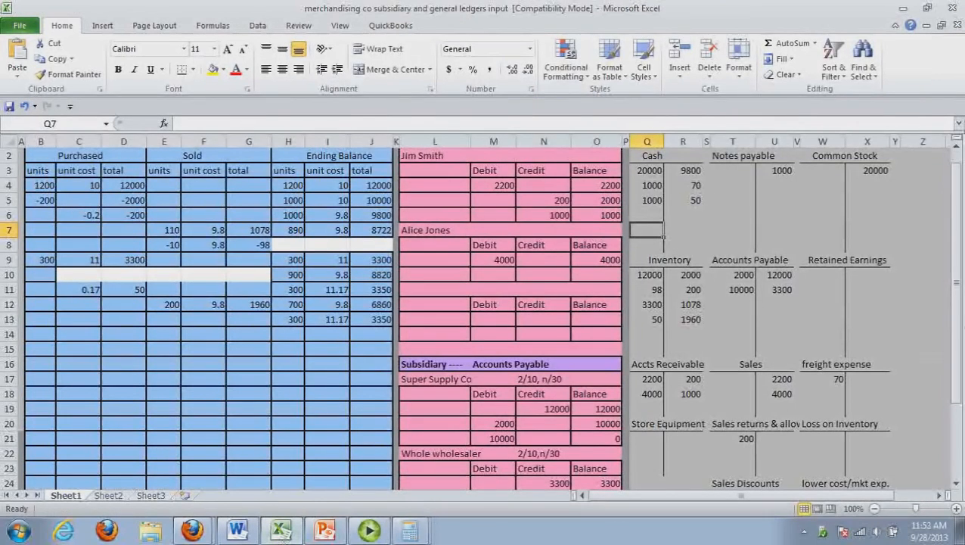
{"action": "left_click_drag", "start_coordinate": [959, 309], "coordinate": [959, 306]}
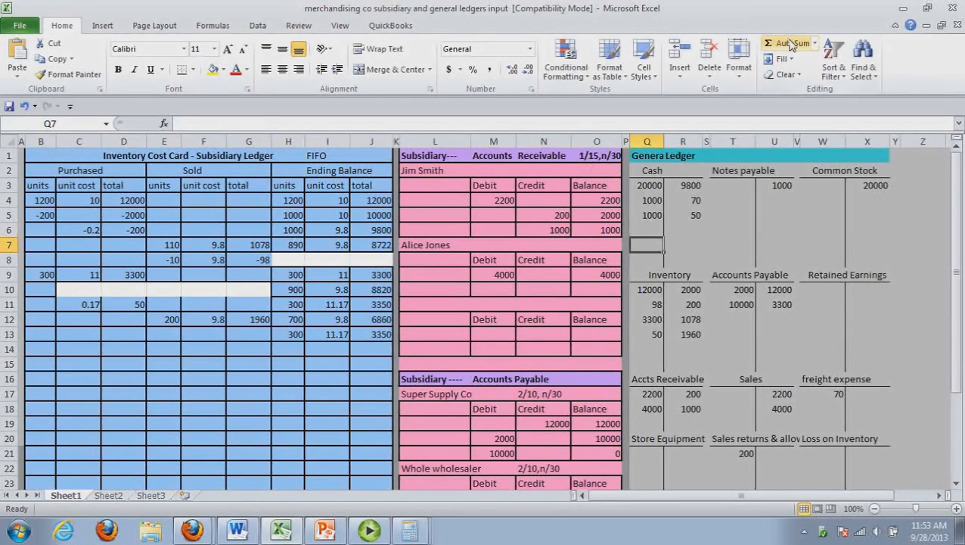
{"action": "key", "text": "alt+Tab"}
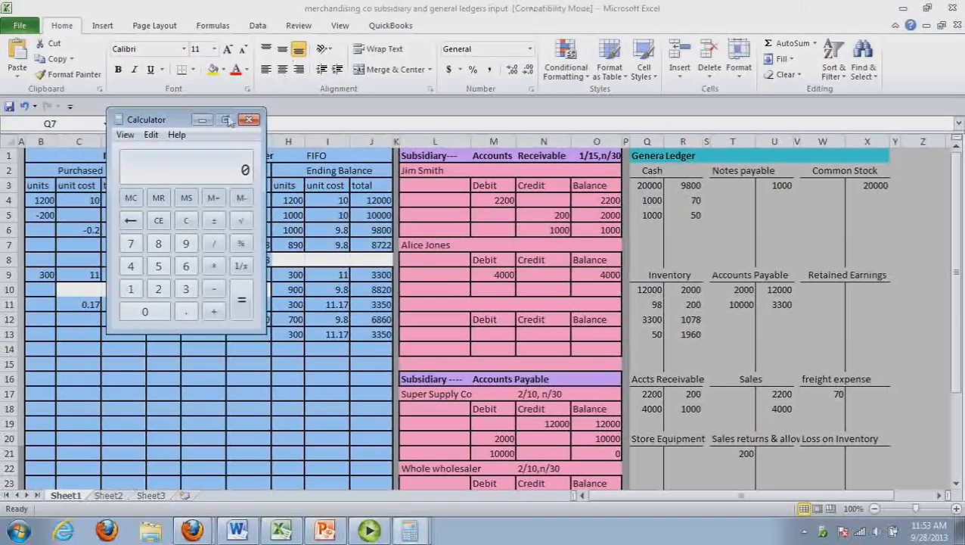
{"action": "left_click", "coordinate": [133, 266]}
{"action": "key", "text": "0"}
{"action": "key", "text": "0"}
{"action": "key", "text": "0"}
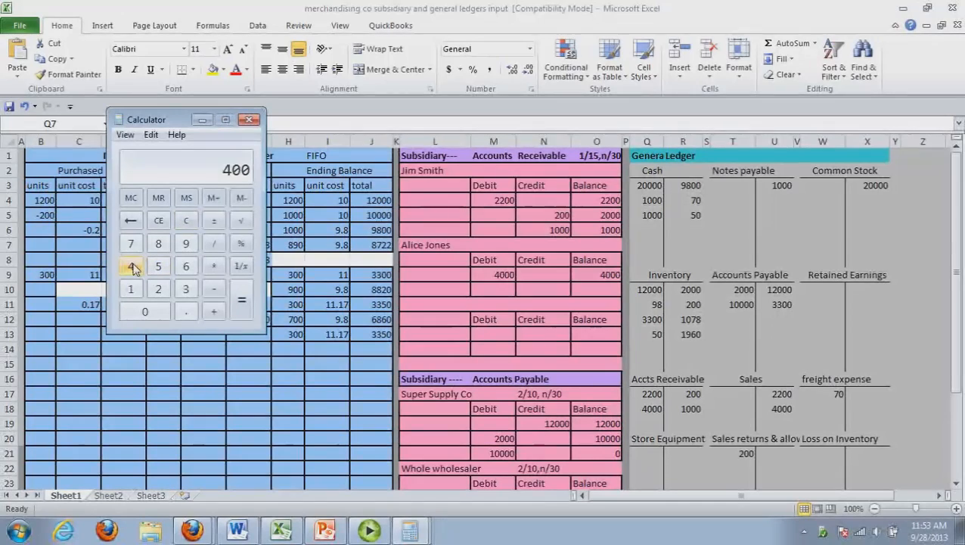
{"action": "key", "text": "asterisk"}
{"action": "type", "text": "0.01"}
{"action": "key", "text": "Return"}
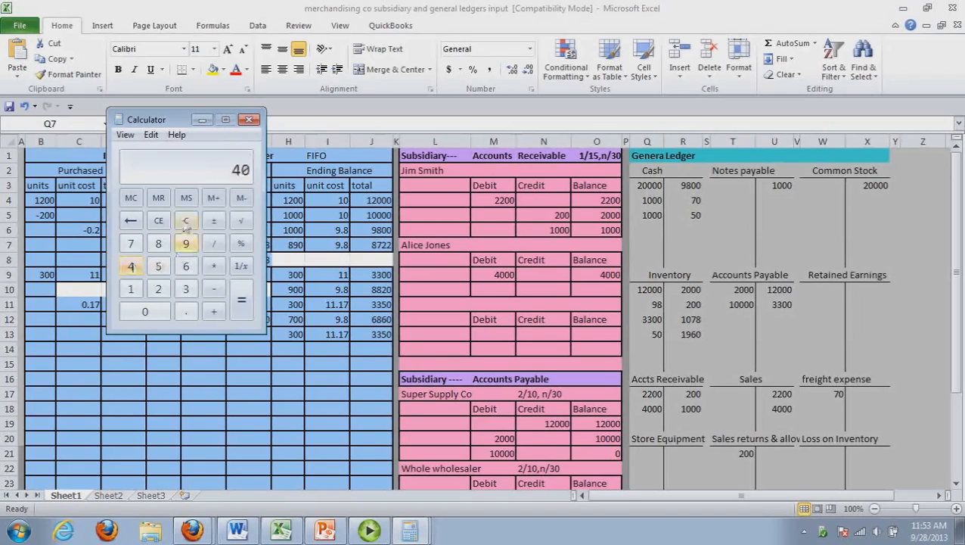
Subtract the 40 discount from 4000 in Calculator and return to the Word journal for transaction 13
{"action": "left_click", "coordinate": [160, 223]}
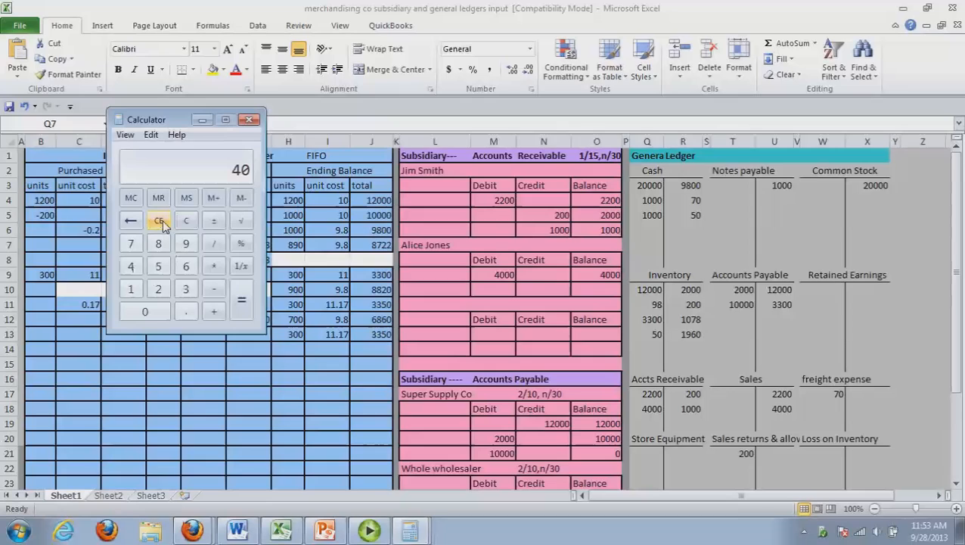
{"action": "key", "text": "minus"}
{"action": "key", "text": "Return"}
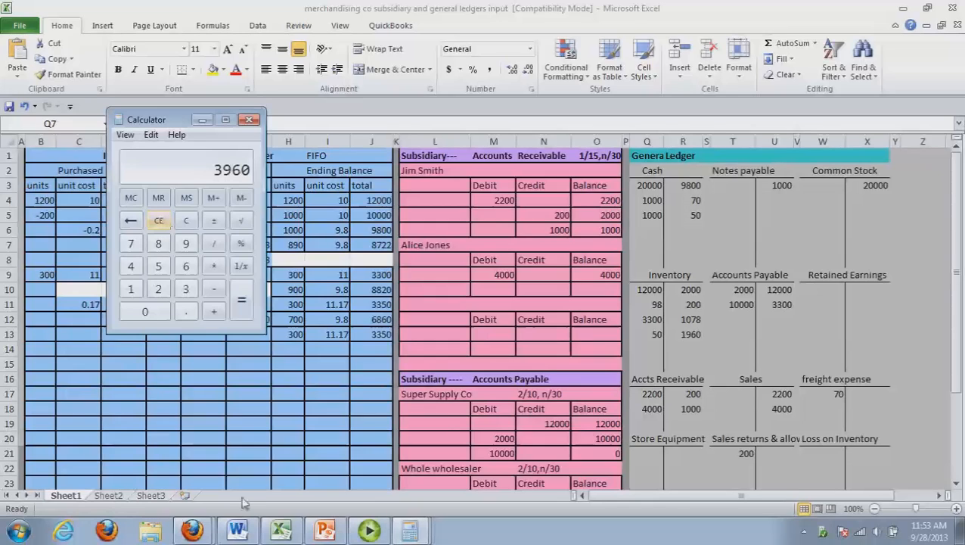
{"action": "left_click", "coordinate": [237, 532]}
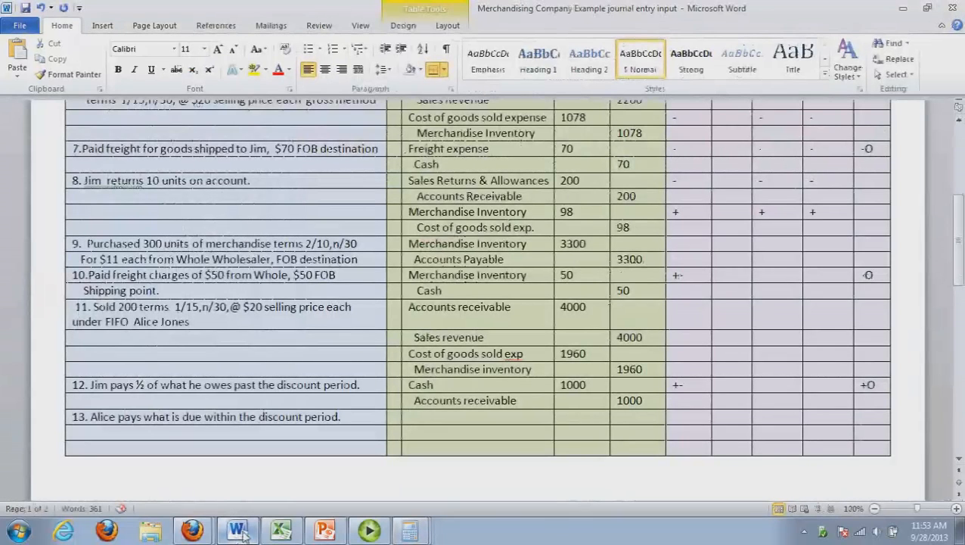
Return to the Word journal and record a Cash debit of 3960 on the first line of transaction 13
{"action": "left_click", "coordinate": [240, 533]}
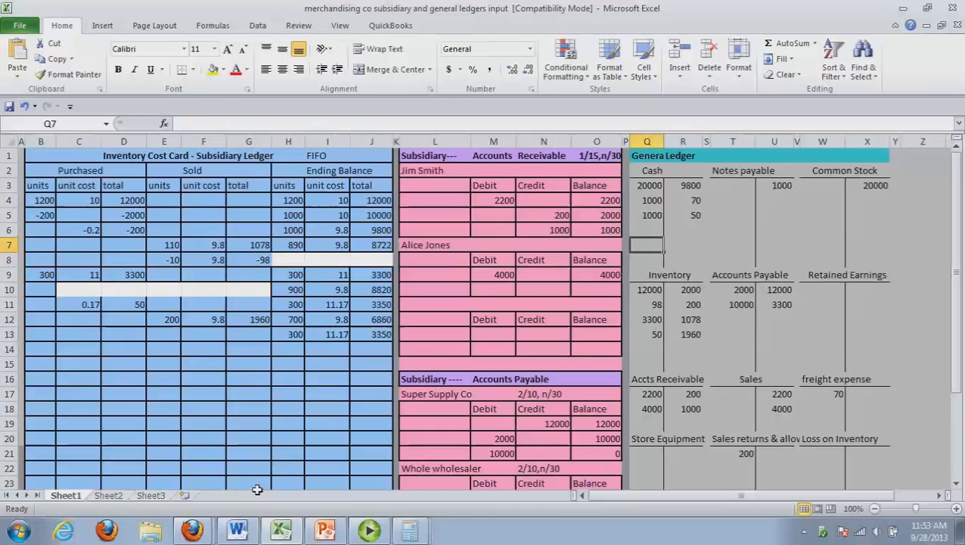
{"action": "left_click", "coordinate": [239, 530]}
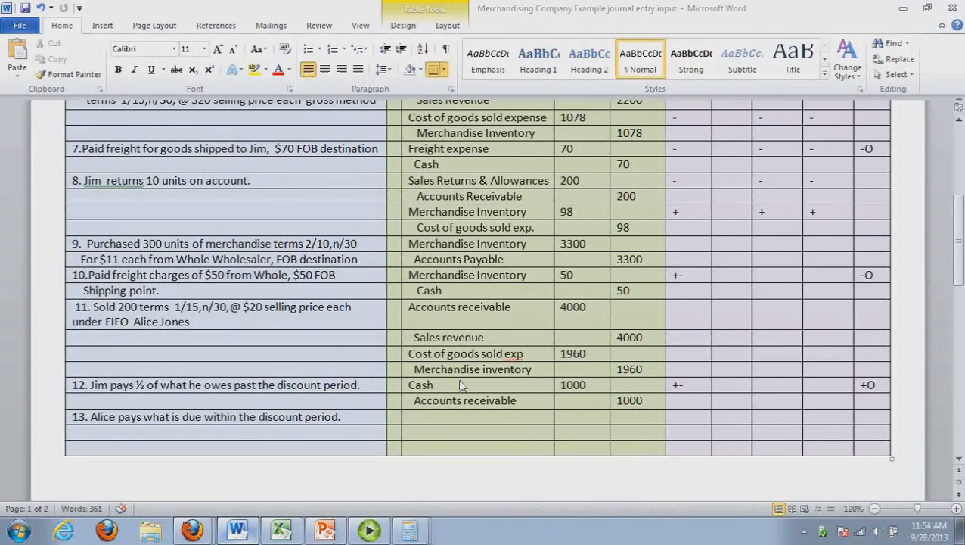
{"action": "left_click", "coordinate": [424, 422]}
{"action": "type", "text": "Cash"}
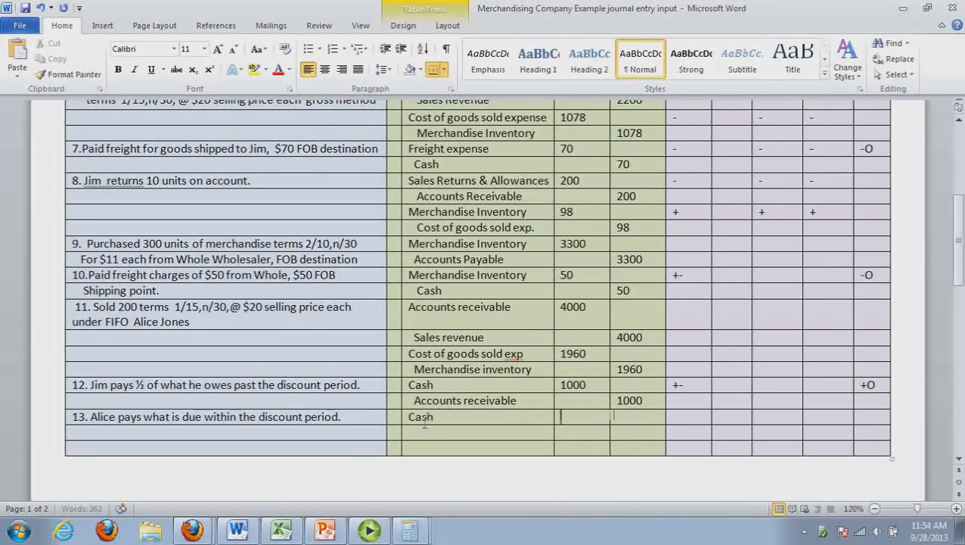
{"action": "key", "text": "Tab"}
{"action": "type", "text": "3960"}
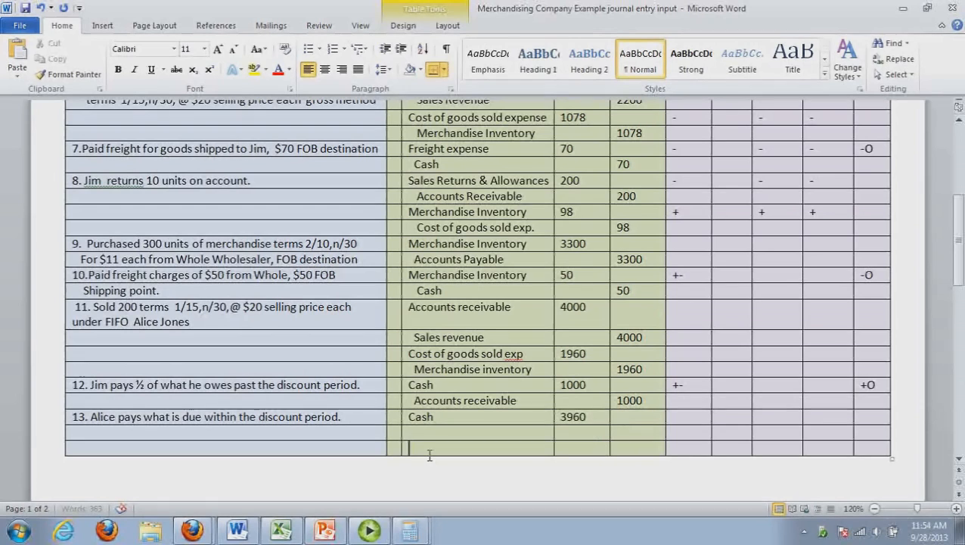
Record an Accounts receivable credit of 4000 on the third line of transaction 13
{"action": "left_click", "coordinate": [412, 448]}
{"action": "type", "text": "Accoun"}
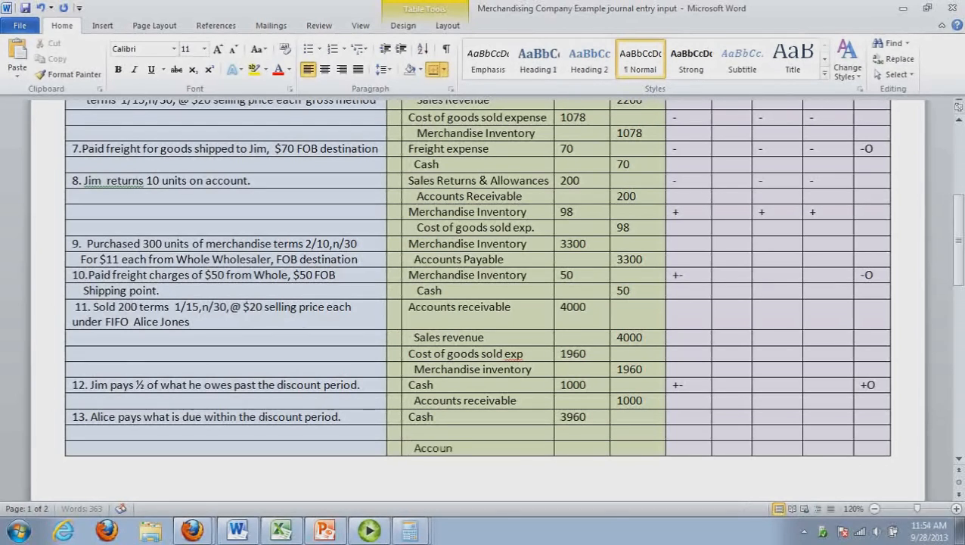
{"action": "type", "text": "ts receivable"}
{"action": "key", "text": "Tab"}
{"action": "key", "text": "Tab"}
{"action": "type", "text": "4000"}
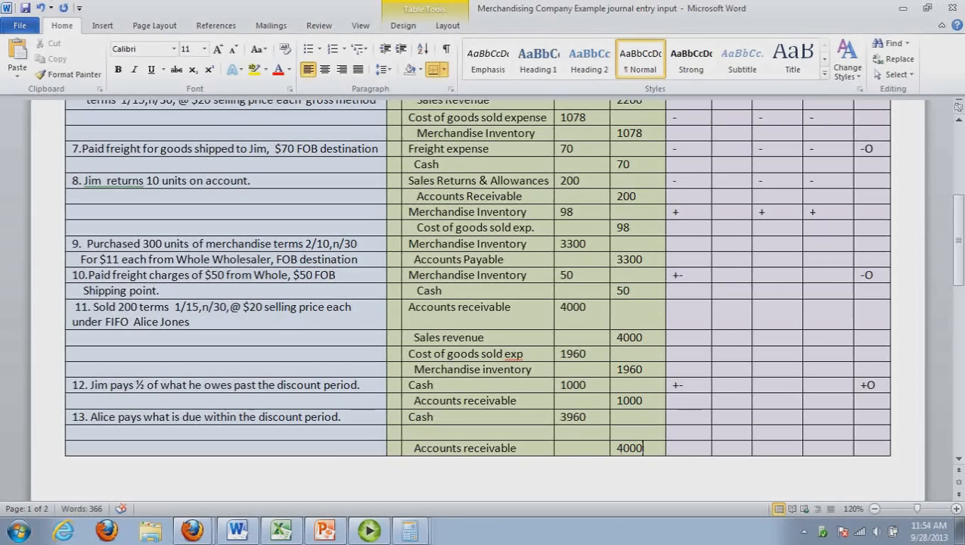
Fill in the middle line of transaction 13 with a Sales discount debit of 40
{"action": "left_click", "coordinate": [584, 439]}
{"action": "type", "text": "40"}
{"action": "left_click", "coordinate": [475, 439]}
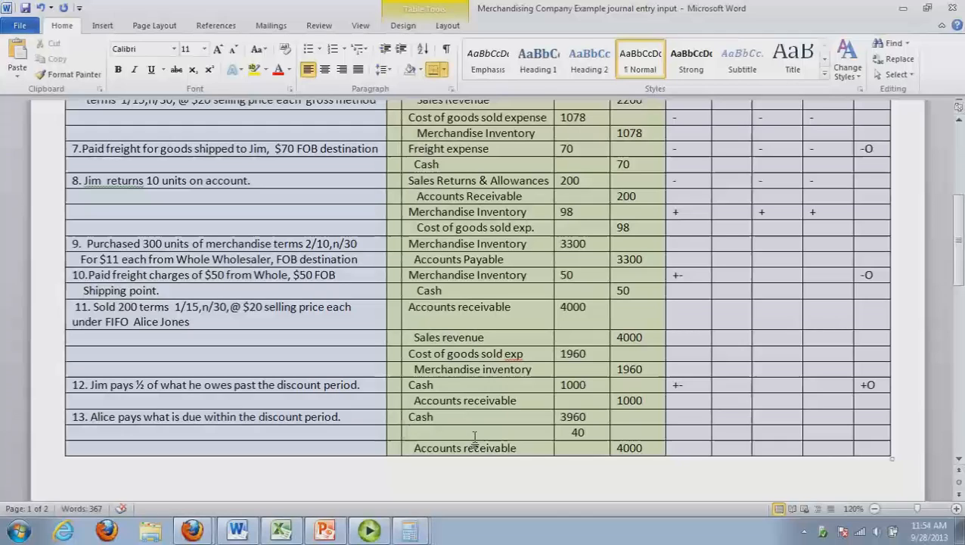
{"action": "type", "text": "Sales discount"}
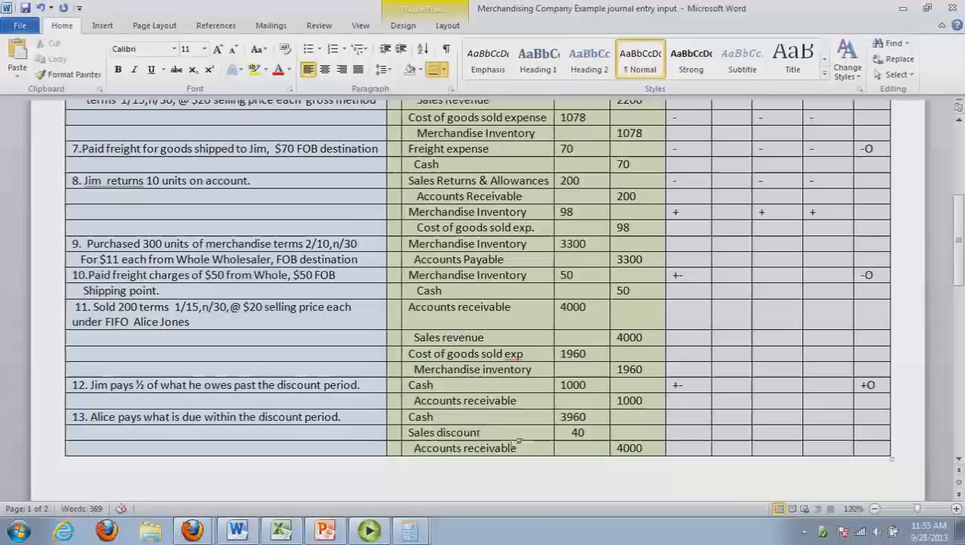
Compare the Cash and Accounts receivable lines of transaction 13 and enter -40 in the first statement-impact cell of its Accounts receivable row
{"action": "left_click", "coordinate": [695, 451]}
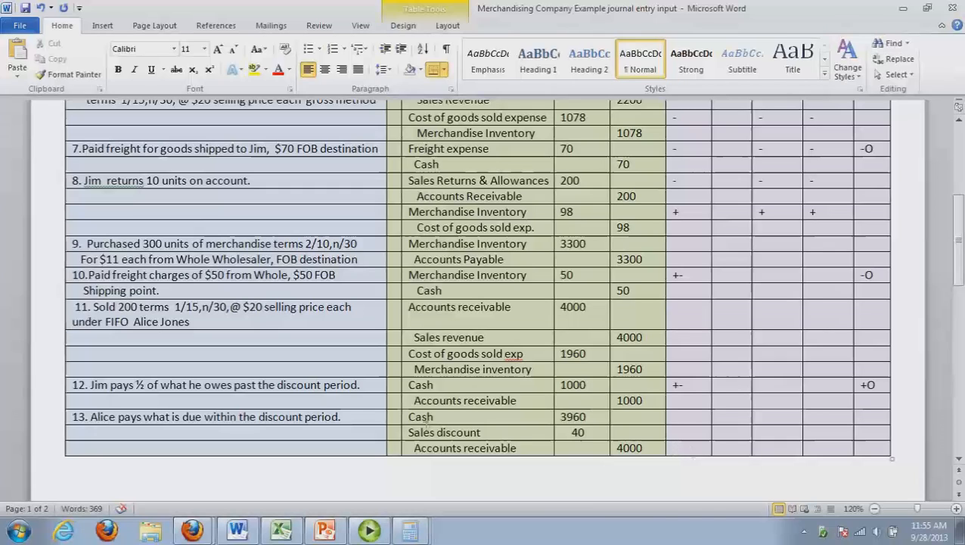
{"action": "left_click_drag", "start_coordinate": [427, 423], "coordinate": [582, 421]}
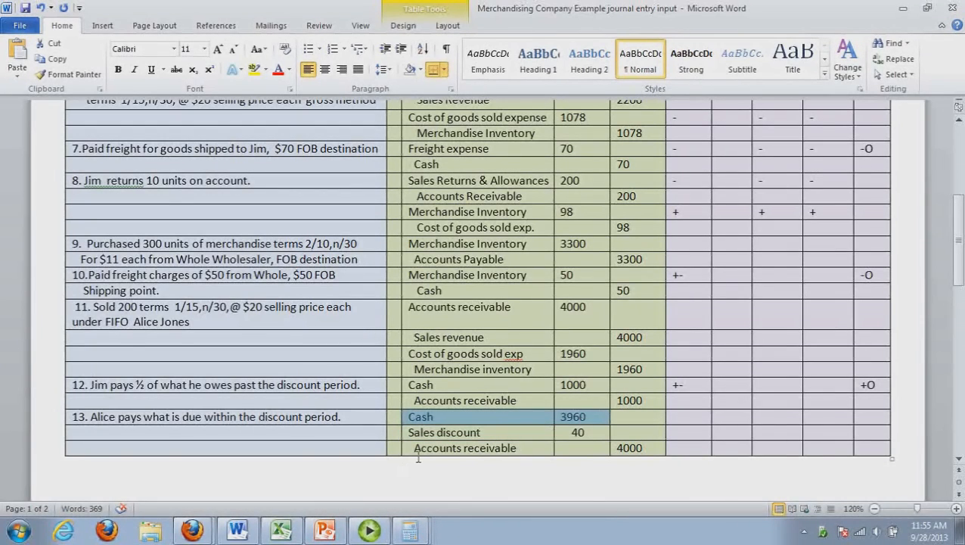
{"action": "left_click_drag", "start_coordinate": [411, 447], "coordinate": [634, 457]}
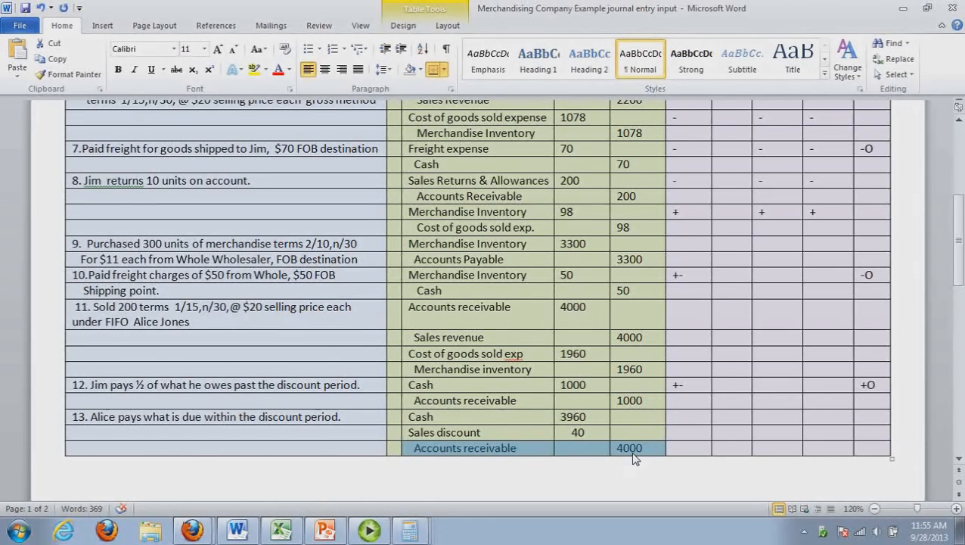
{"action": "left_click", "coordinate": [692, 451]}
{"action": "type", "text": "-"}
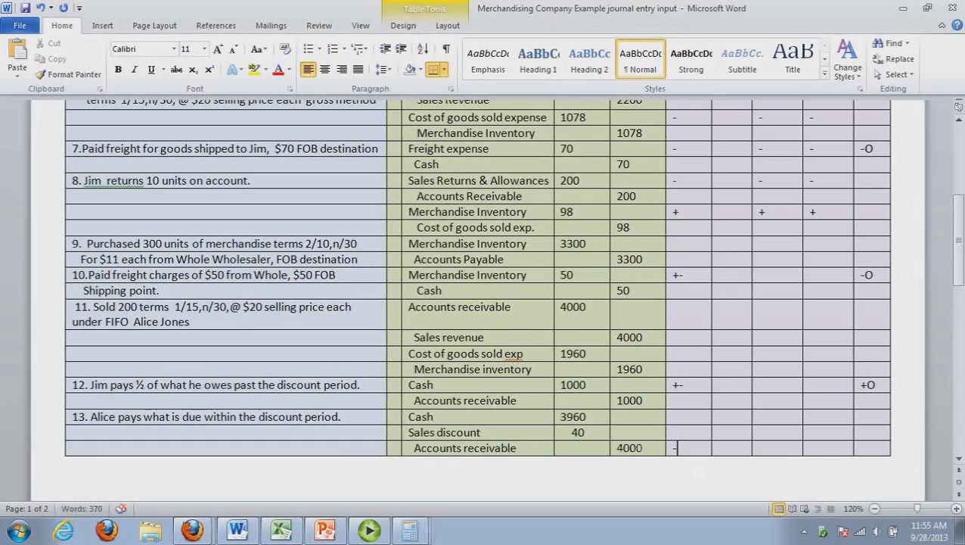
{"action": "type", "text": "40"}
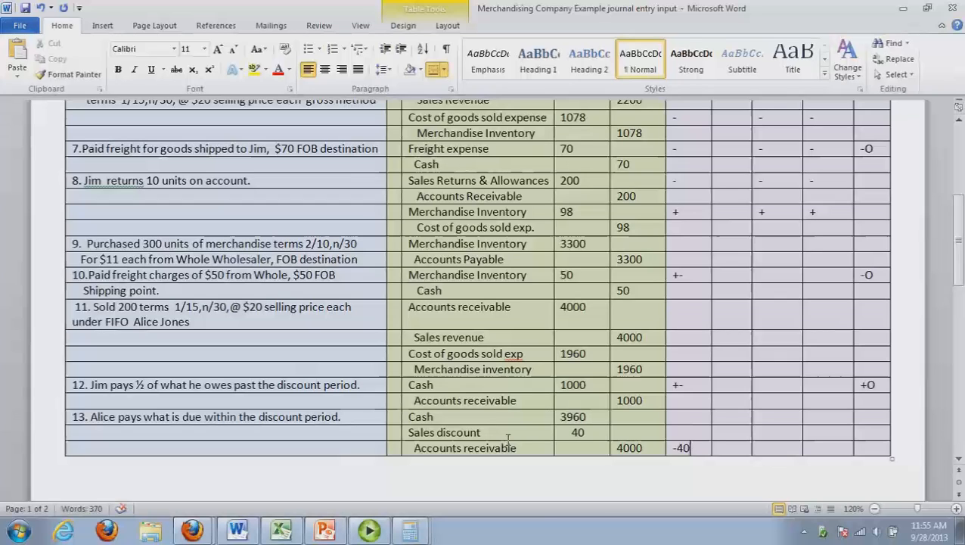
In transaction 13's Accounts receivable row, enter -40 in the third and fourth statement-impact cells and +O in the last one
{"action": "left_click", "coordinate": [776, 454]}
{"action": "type", "text": "-40"}
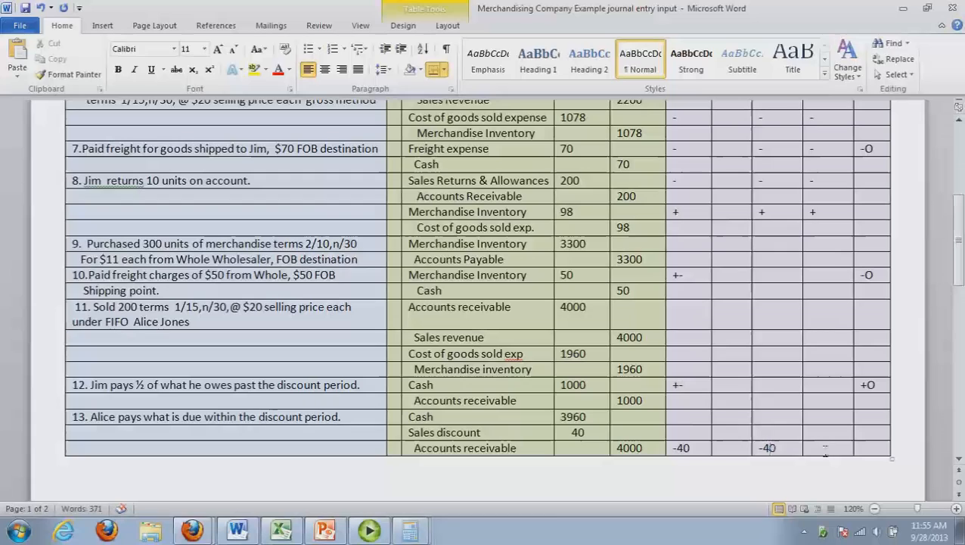
{"action": "left_click", "coordinate": [832, 456]}
{"action": "type", "text": "-4"}
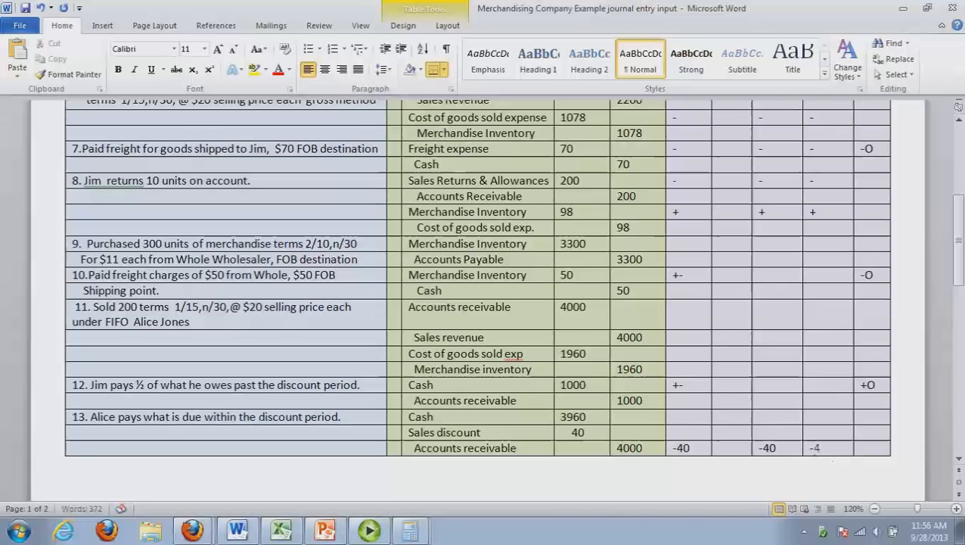
{"action": "type", "text": "0"}
{"action": "left_click", "coordinate": [877, 449]}
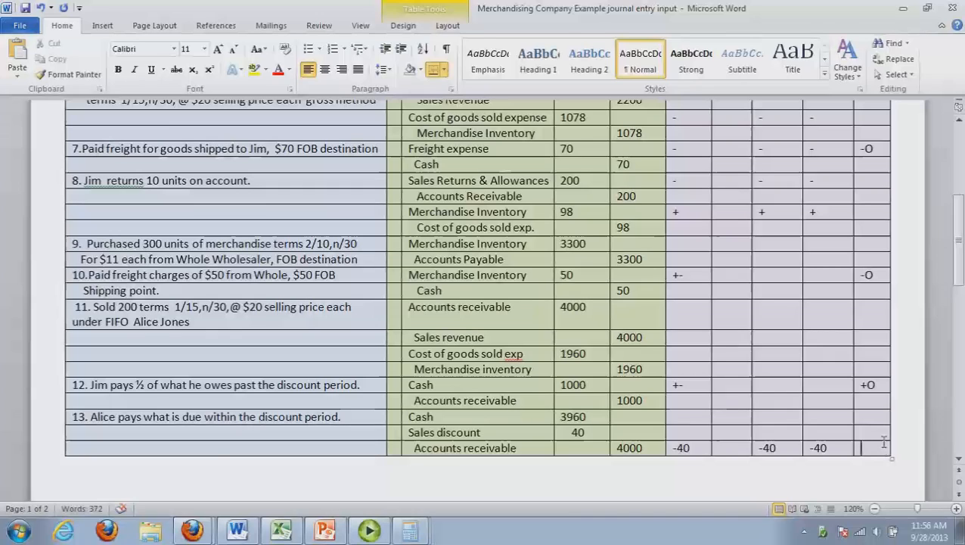
{"action": "type", "text": "+"}
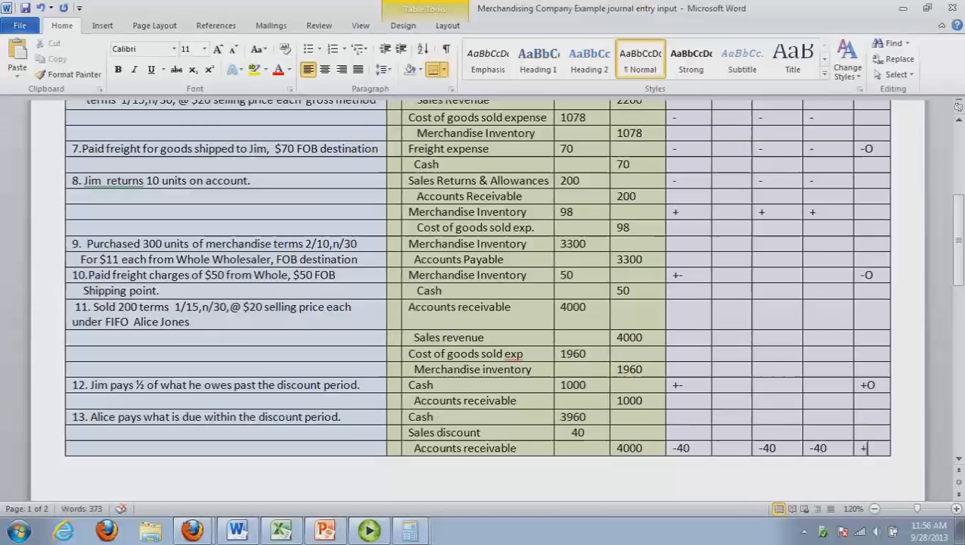
{"action": "type", "text": "O"}
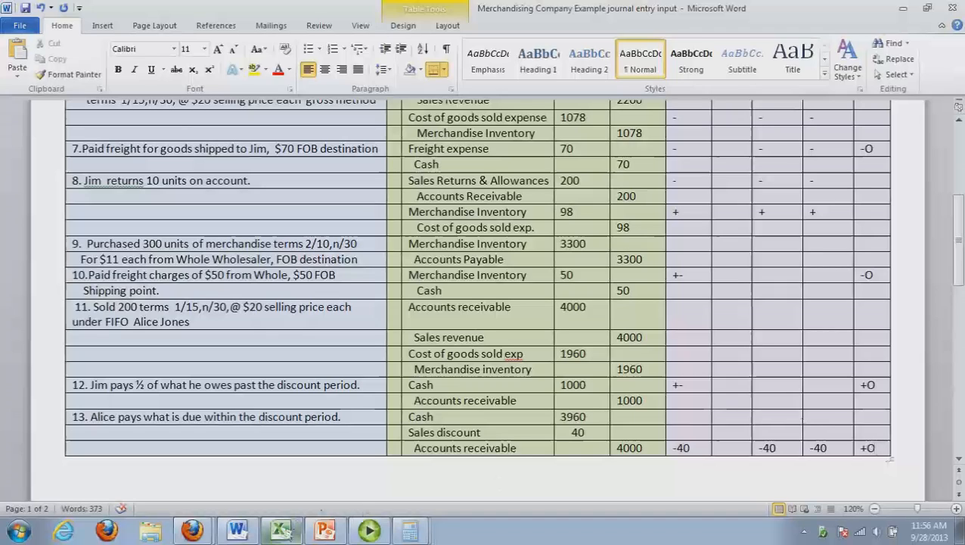
In the Excel general ledger, post a 3960 debit to Cash in Q6 and a 40 debit to Sales Discounts in T25
{"action": "left_click", "coordinate": [281, 530]}
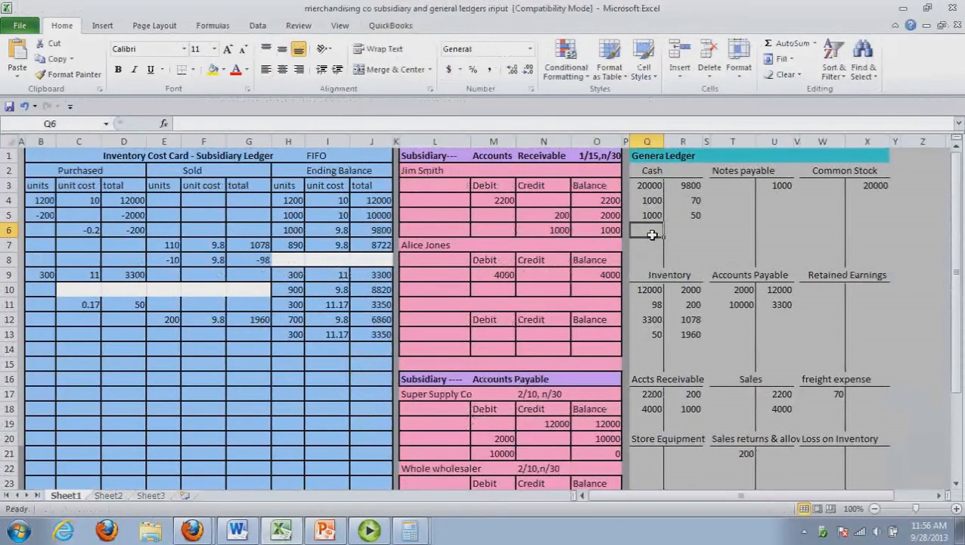
{"action": "type", "text": "3960"}
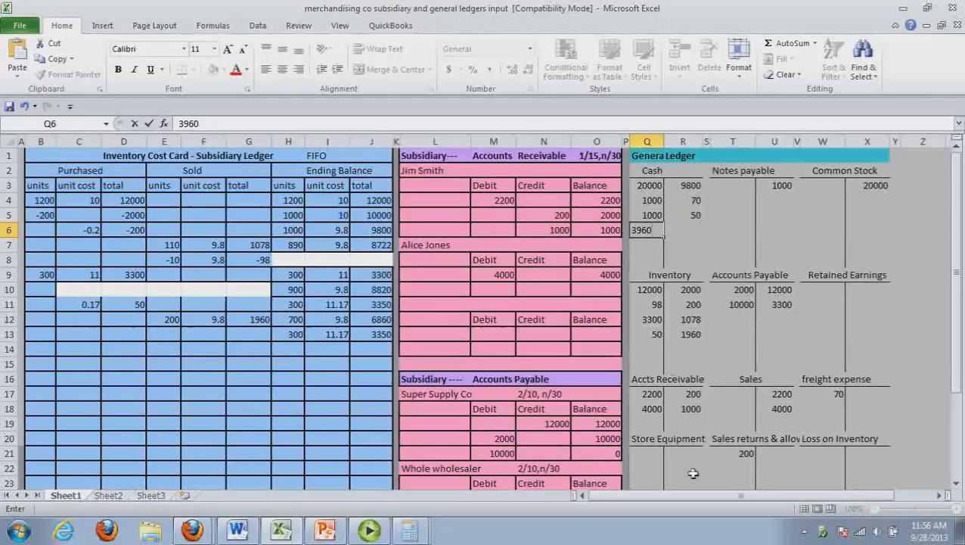
{"action": "left_click_drag", "start_coordinate": [961, 295], "coordinate": [961, 312]}
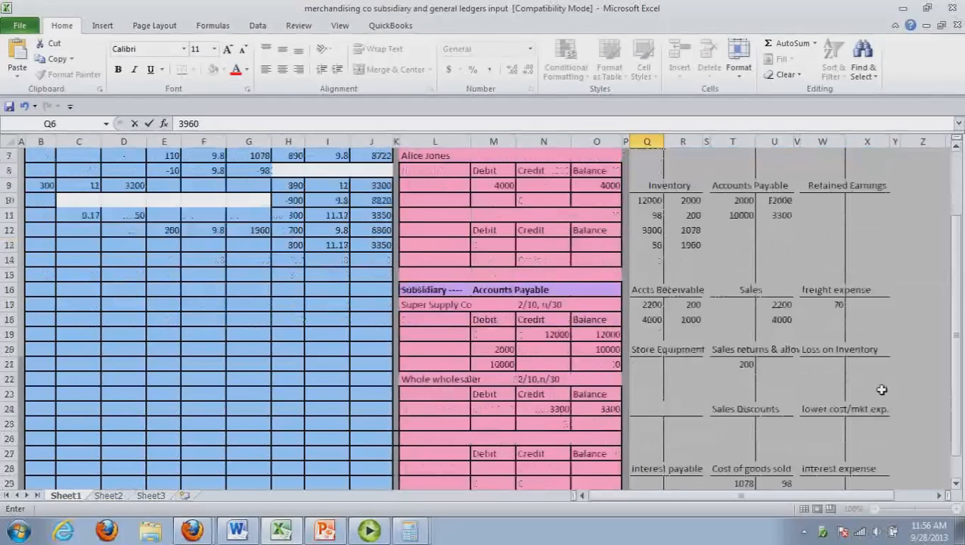
{"action": "left_click", "coordinate": [751, 429]}
{"action": "type", "text": "40"}
{"action": "left_click", "coordinate": [785, 439]}
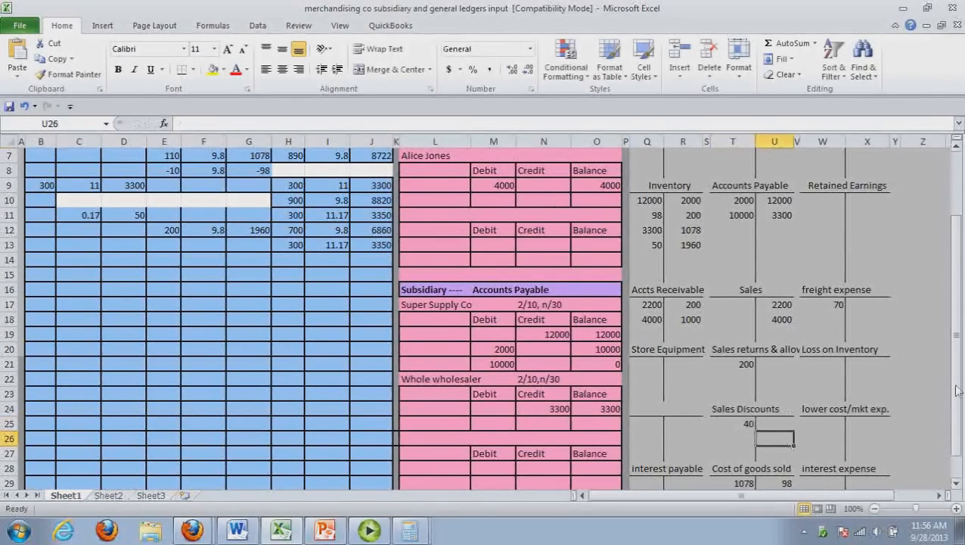
Post a 4000 credit to Accts Receivable in R19 of the general ledger
{"action": "left_click_drag", "start_coordinate": [960, 415], "coordinate": [962, 361]}
{"action": "left_click", "coordinate": [692, 408]}
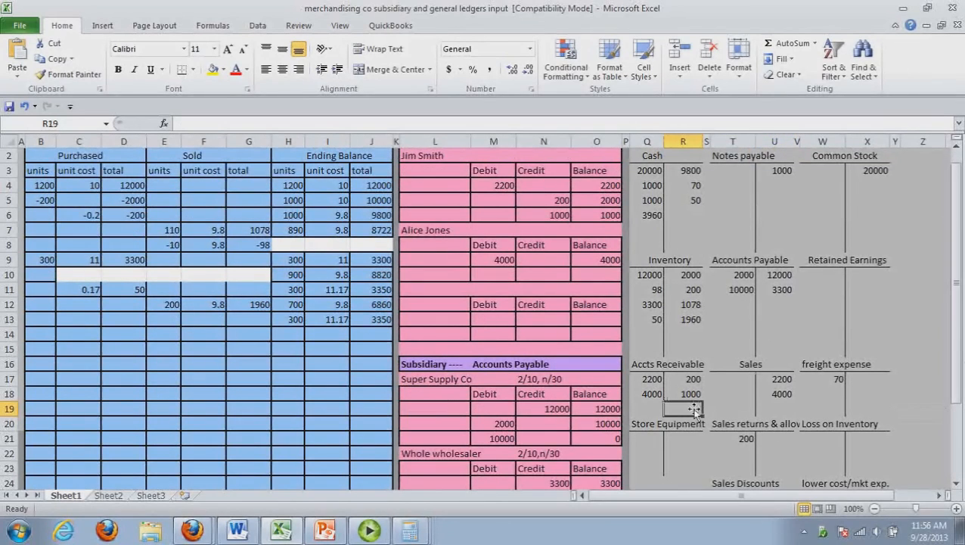
{"action": "type", "text": "4000"}
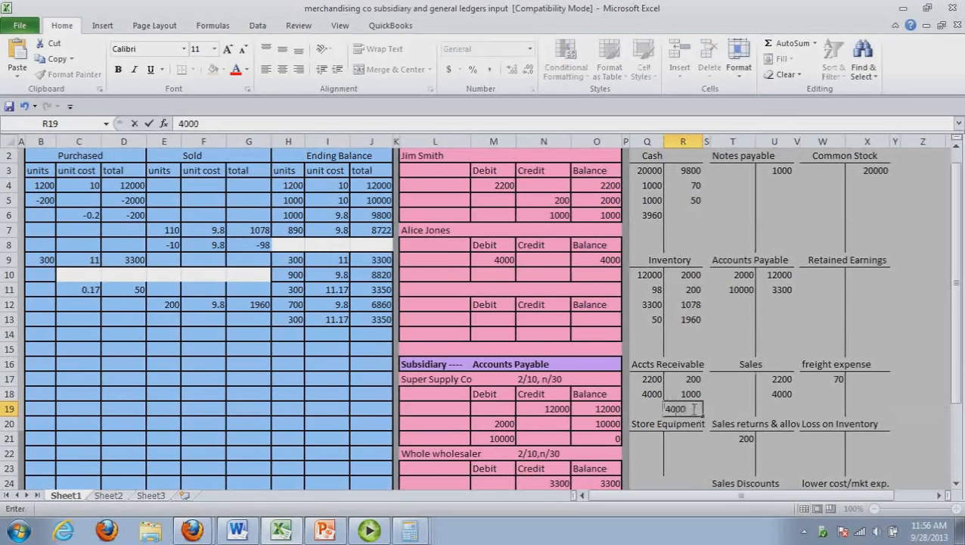
{"action": "left_click", "coordinate": [694, 440]}
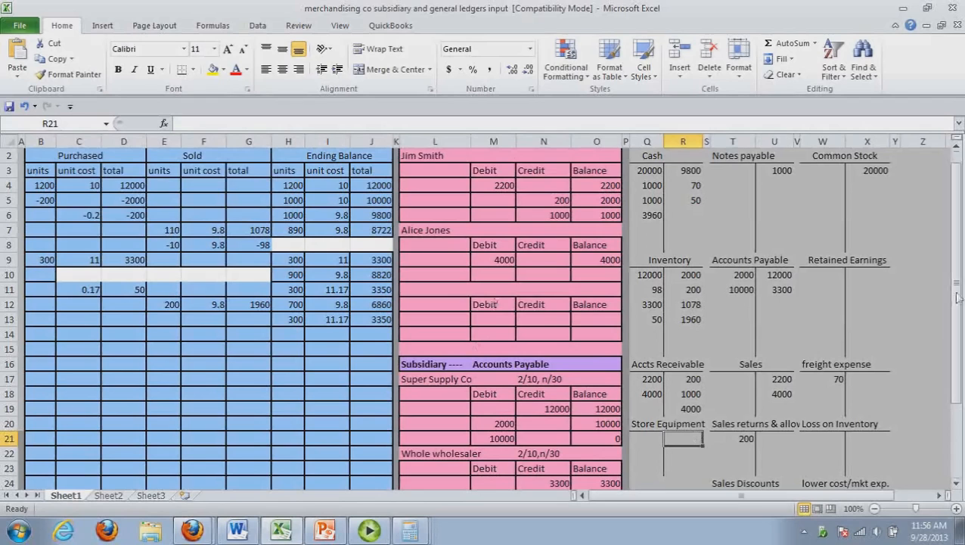
Post a 4000 credit and a 0 balance in row 10 of the second customer's receivable subsidiary ledger
{"action": "left_click_drag", "start_coordinate": [957, 297], "coordinate": [957, 241]}
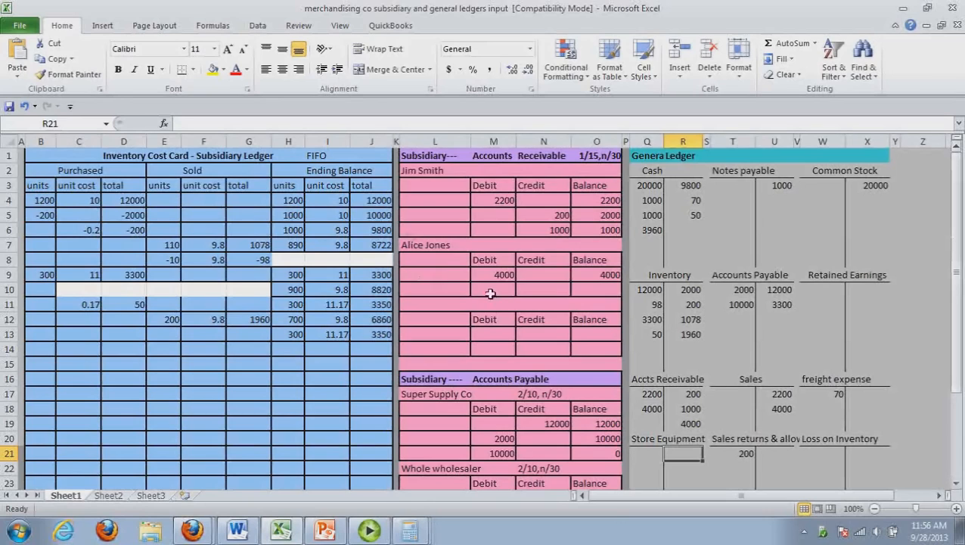
{"action": "left_click", "coordinate": [546, 294]}
{"action": "type", "text": "4000"}
{"action": "left_click", "coordinate": [606, 295]}
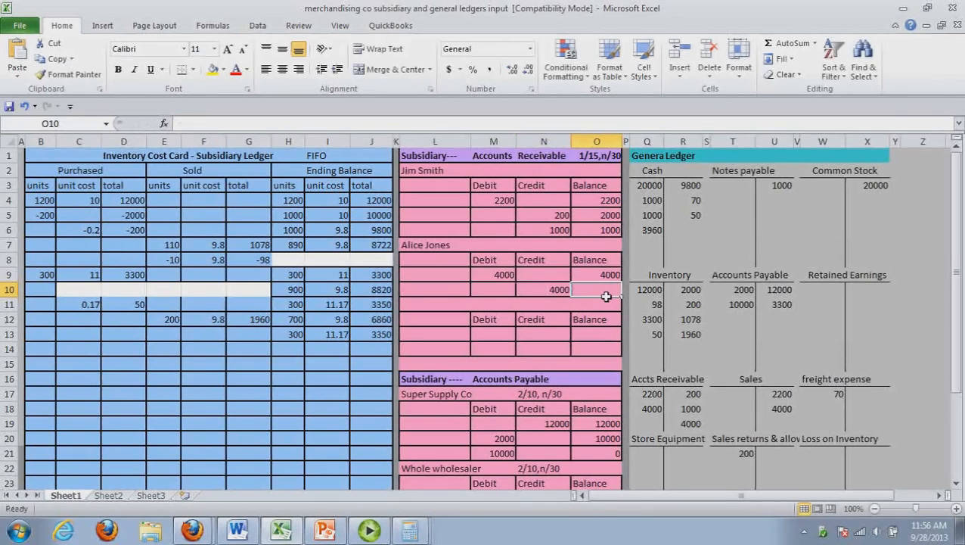
{"action": "type", "text": "0"}
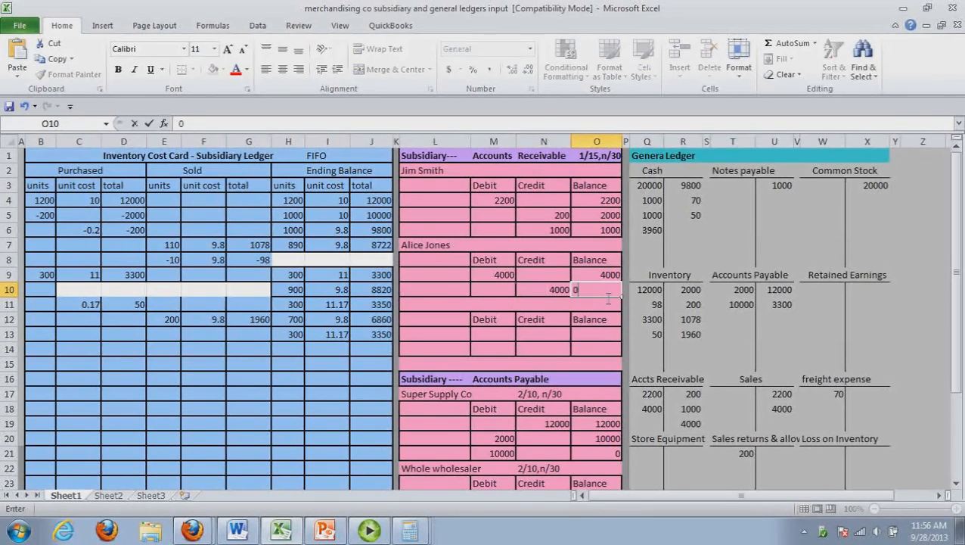
{"action": "left_click", "coordinate": [602, 306]}
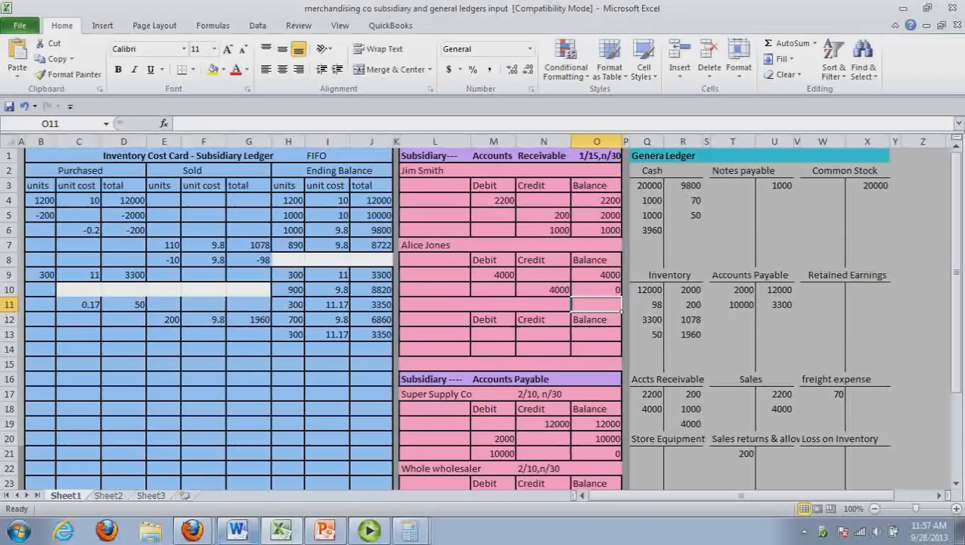
Switch to the Word journal and record a Store Equipment debit of 500 for transaction 14
{"action": "left_click", "coordinate": [239, 532]}
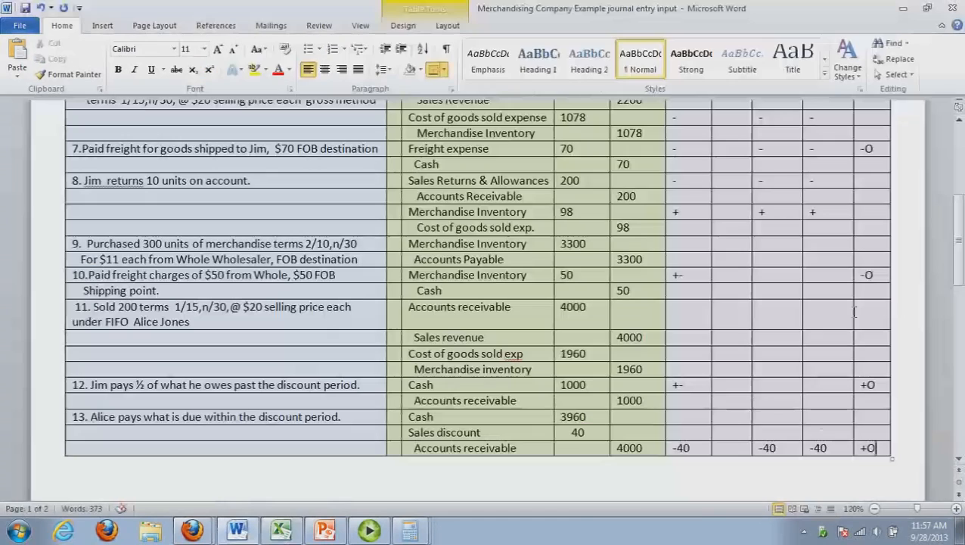
{"action": "left_click_drag", "start_coordinate": [959, 271], "coordinate": [959, 321]}
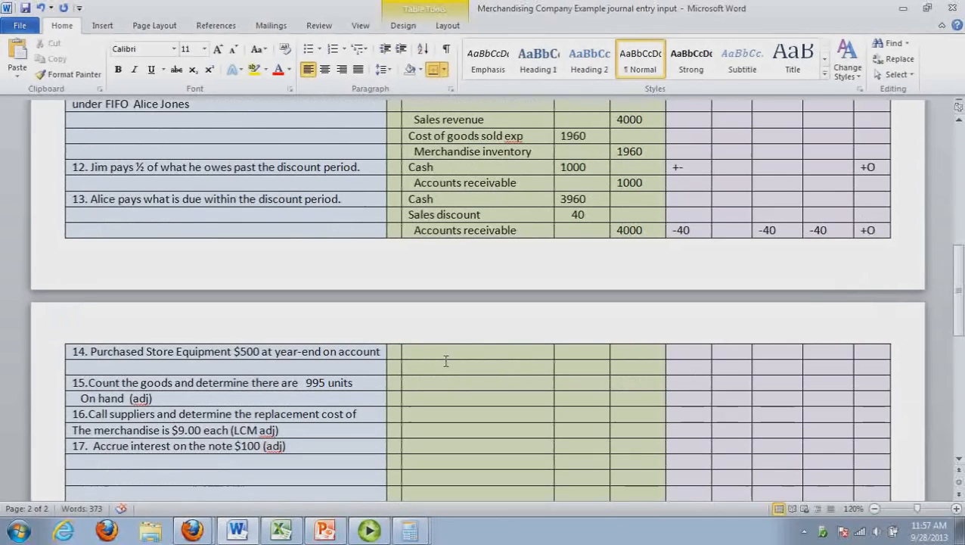
{"action": "left_click", "coordinate": [431, 351]}
{"action": "type", "text": "Store Equipment"}
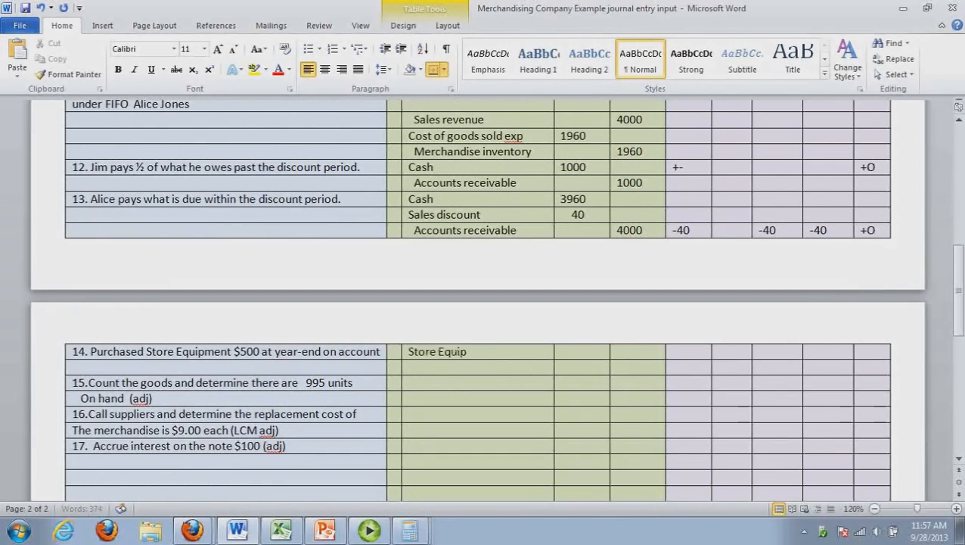
{"action": "key", "text": "Tab"}
{"action": "type", "text": "500"}
Record an indented Cash credit of 500 on the second line of transaction 14
{"action": "left_click", "coordinate": [437, 368]}
{"action": "type", "text": "Cash"}
{"action": "key", "text": "Tab"}
{"action": "key", "text": "Tab"}
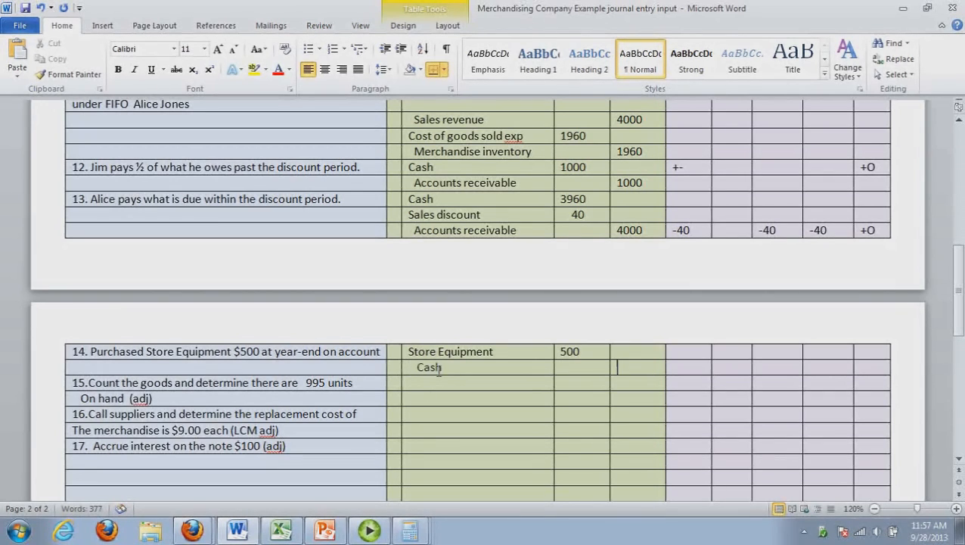
{"action": "type", "text": "500"}
Enter transaction 14's statement impacts as +- in the first impact cell and -I in the last one
{"action": "left_click", "coordinate": [685, 354]}
{"action": "type", "text": "+-"}
{"action": "left_click", "coordinate": [870, 358]}
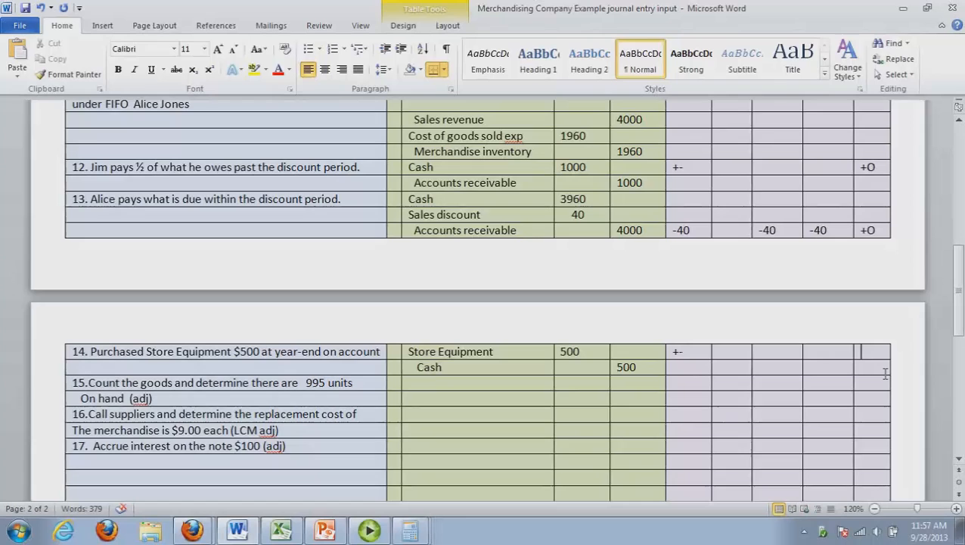
{"action": "type", "text": "-I"}
Review transaction 15's count of 995 units, then the ending inventory layers in rows 12 and 13 of the Excel cost card
{"action": "left_click", "coordinate": [431, 393]}
{"action": "double_click", "coordinate": [316, 383]}
{"action": "left_click", "coordinate": [281, 532]}
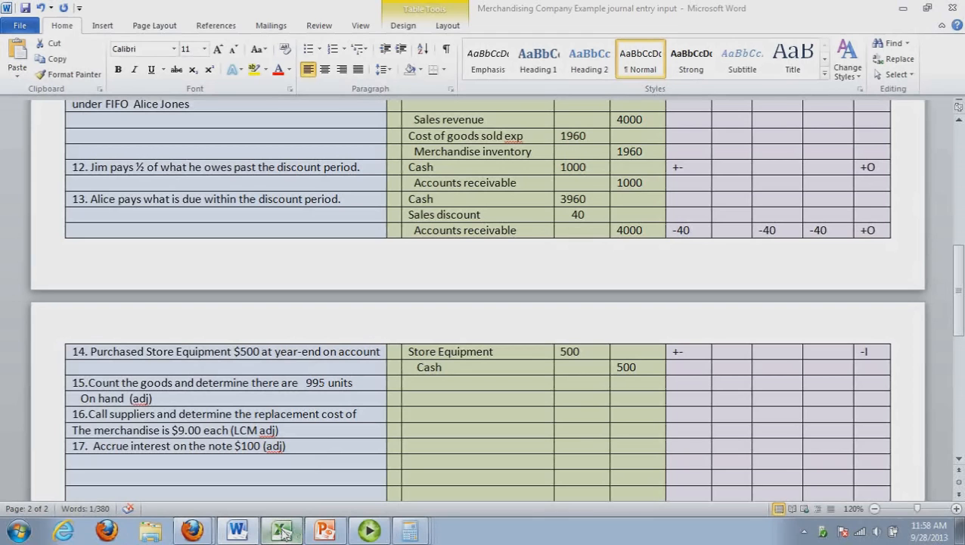
{"action": "left_click", "coordinate": [244, 533]}
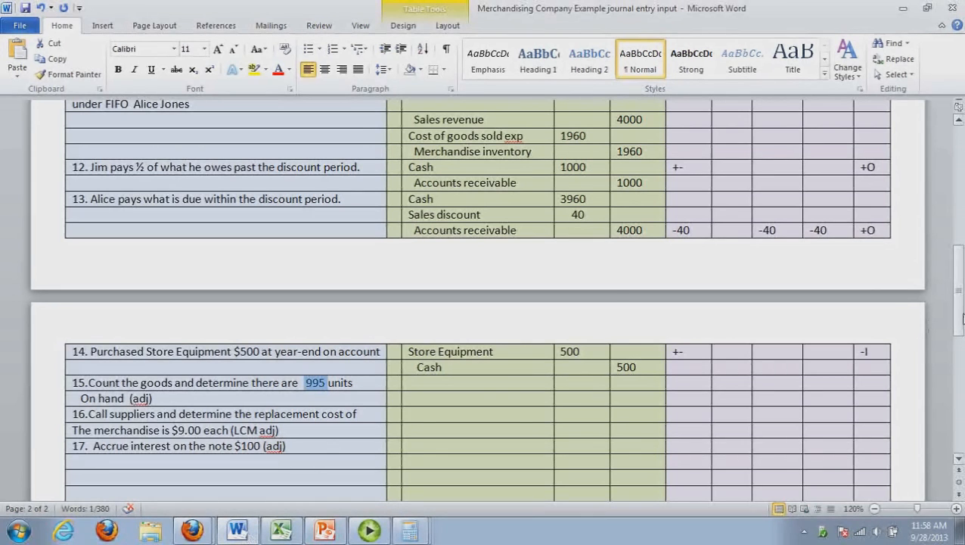
{"action": "left_click_drag", "start_coordinate": [962, 319], "coordinate": [962, 186]}
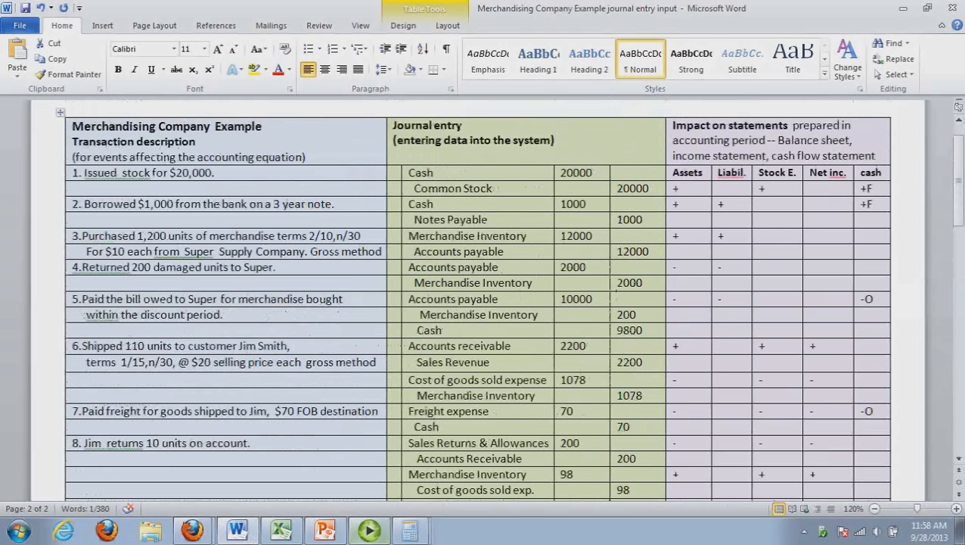
{"action": "left_click", "coordinate": [410, 531]}
{"action": "left_click_drag", "start_coordinate": [370, 134], "coordinate": [541, 185]}
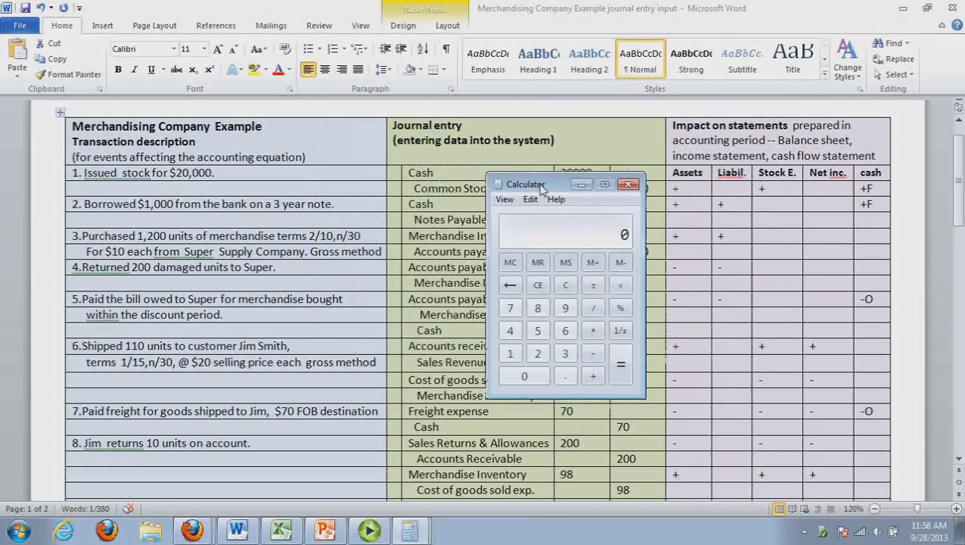
{"action": "left_click", "coordinate": [280, 532]}
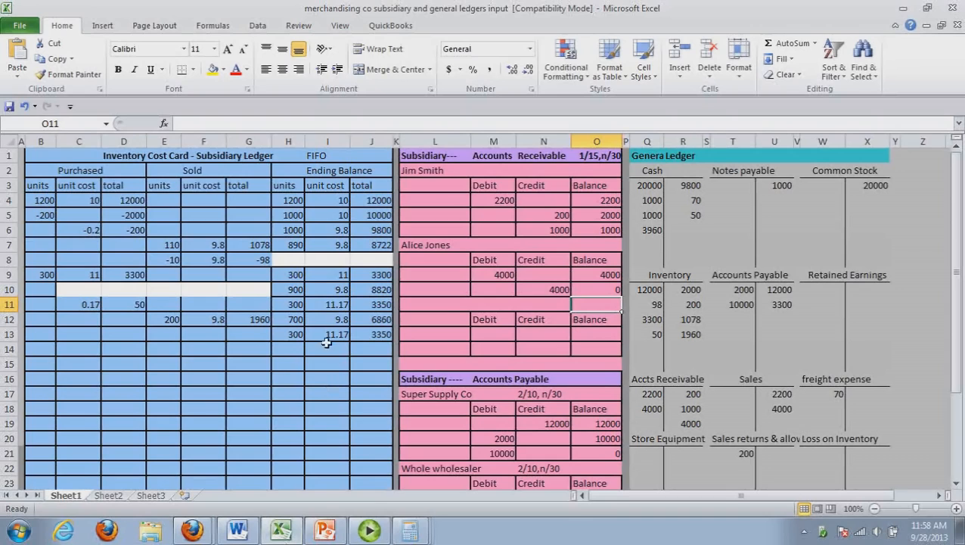
{"action": "left_click", "coordinate": [364, 338]}
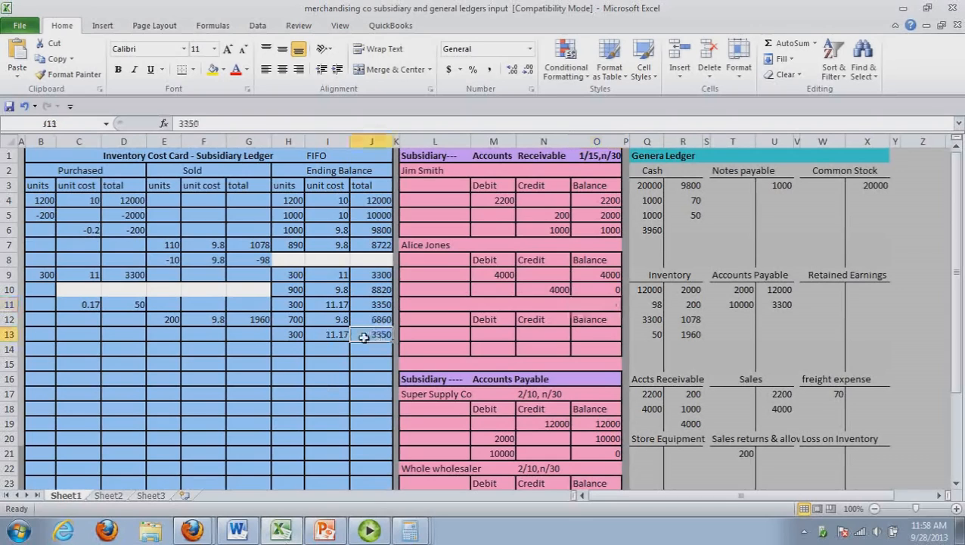
{"action": "left_click_drag", "start_coordinate": [364, 337], "coordinate": [288, 319]}
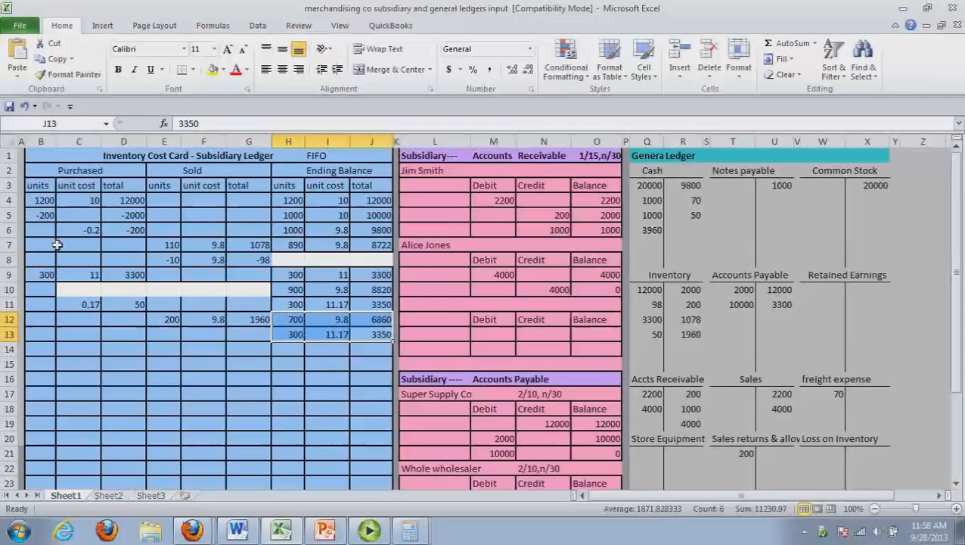
Calculate the inventory shortage in Calculator as 700 + 300 minus the 995 units counted
{"action": "key", "text": "alt+Tab"}
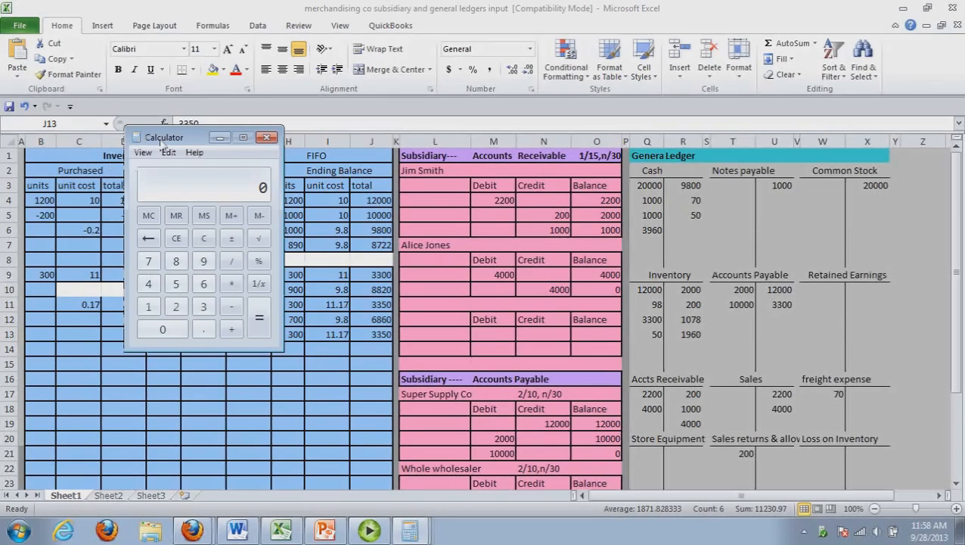
{"action": "left_click_drag", "start_coordinate": [161, 141], "coordinate": [563, 186]}
{"action": "type", "text": "700-300"}
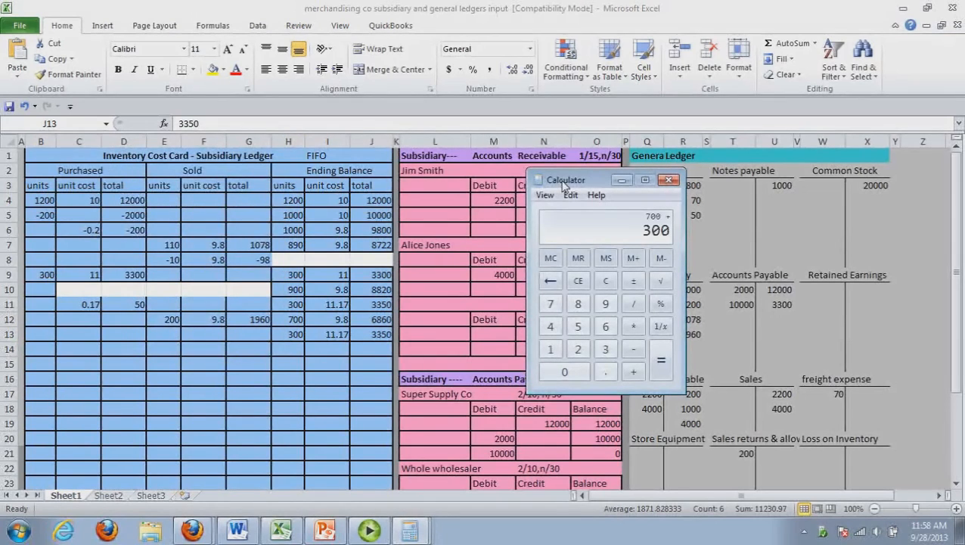
{"action": "key", "text": "Return"}
{"action": "type", "text": "- "}
{"action": "type", "text": "995"}
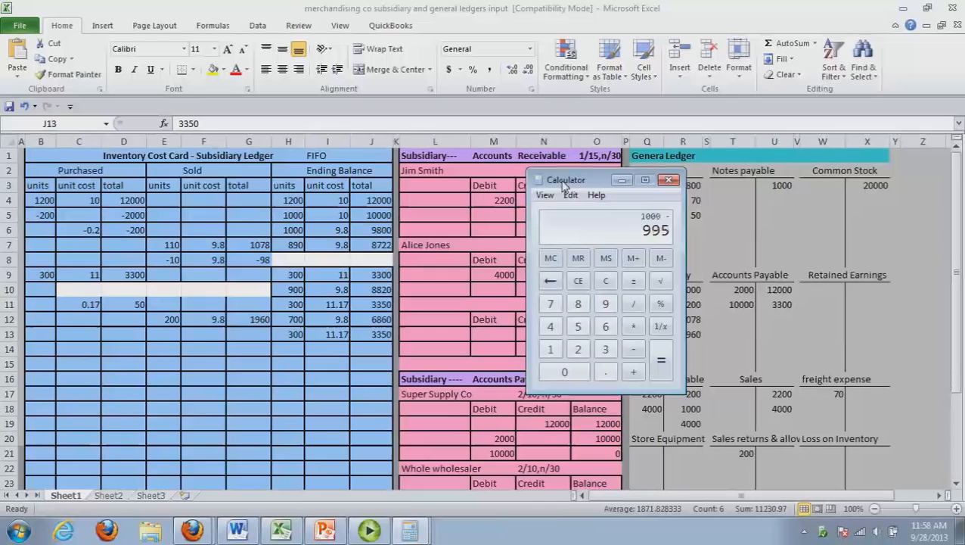
{"action": "key", "text": "Return"}
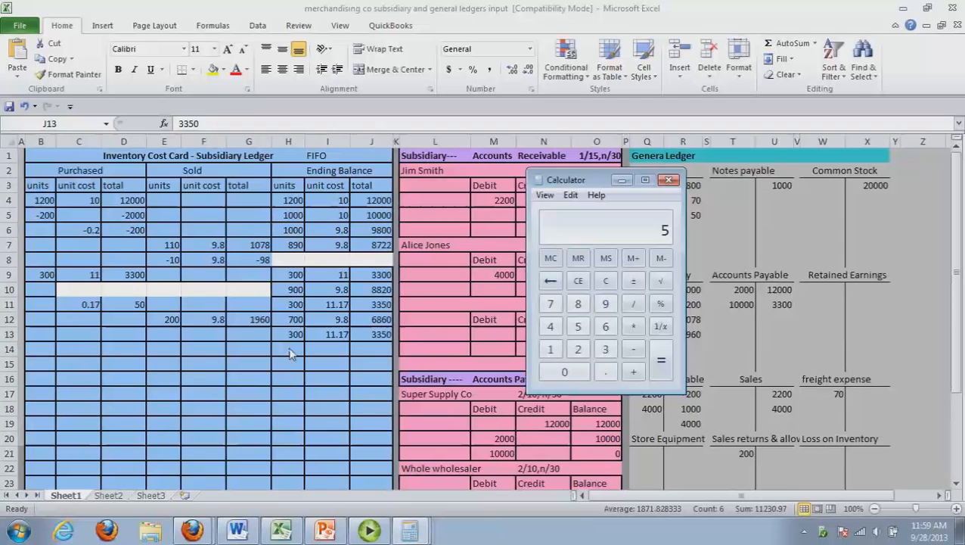
Record the shortage in row 14 of the cost card's Purchased section as -5 units at a unit cost of 9.8
{"action": "left_click", "coordinate": [51, 353]}
{"action": "type", "text": "-5"}
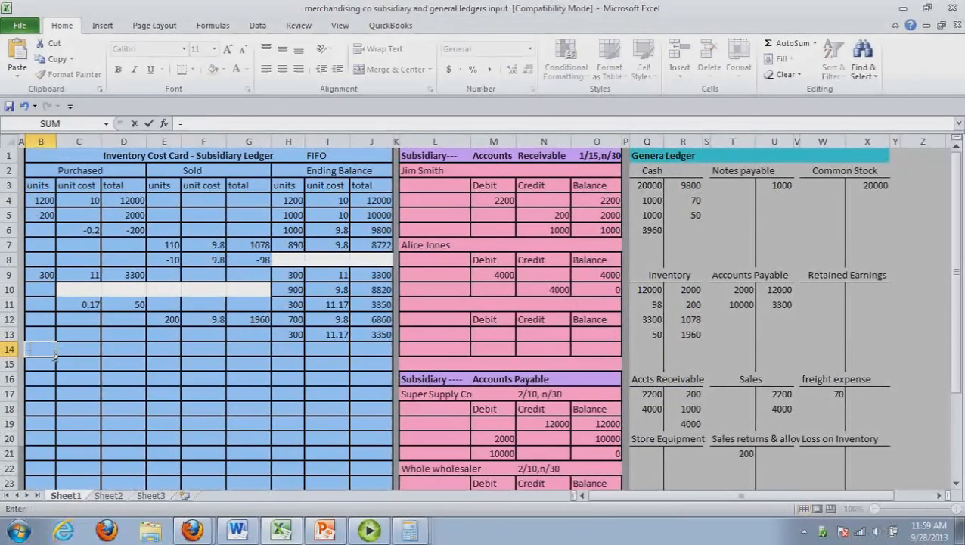
{"action": "left_click", "coordinate": [100, 356]}
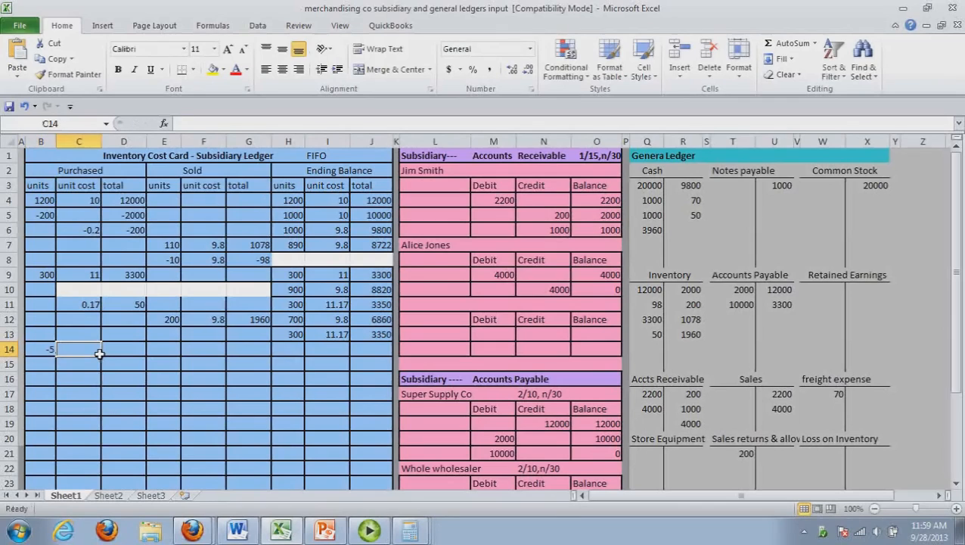
{"action": "type", "text": "9"}
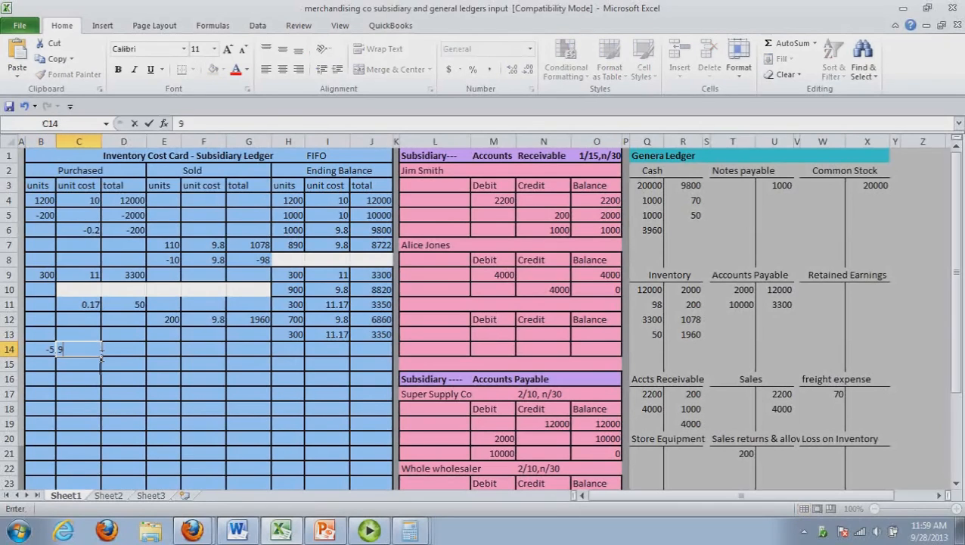
{"action": "type", "text": ".8"}
{"action": "left_click", "coordinate": [131, 355]}
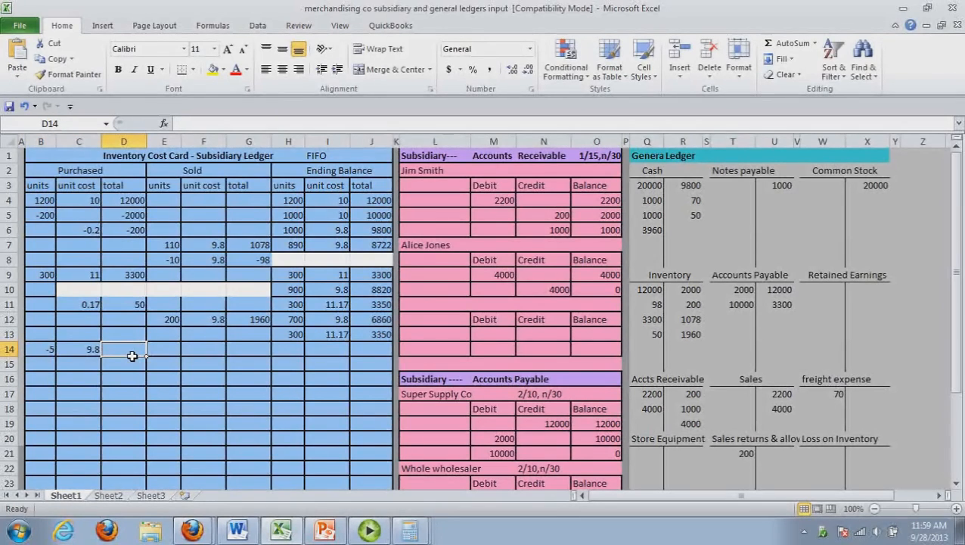
Calculate 5 × 9.8 in Calculator and enter -49 as the Purchased total in row 14
{"action": "key", "text": "alt+Tab"}
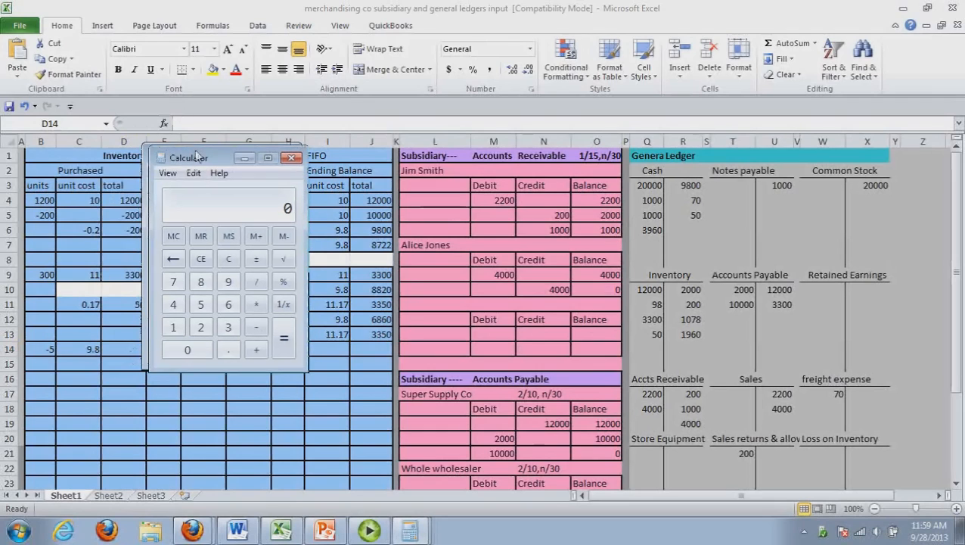
{"action": "left_click_drag", "start_coordinate": [189, 154], "coordinate": [605, 258]}
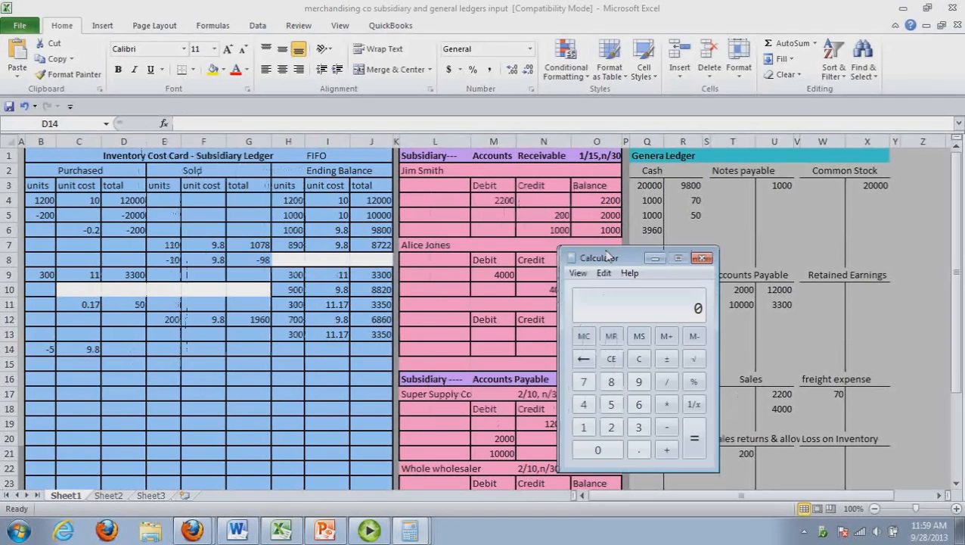
{"action": "type", "text": "5*9.8"}
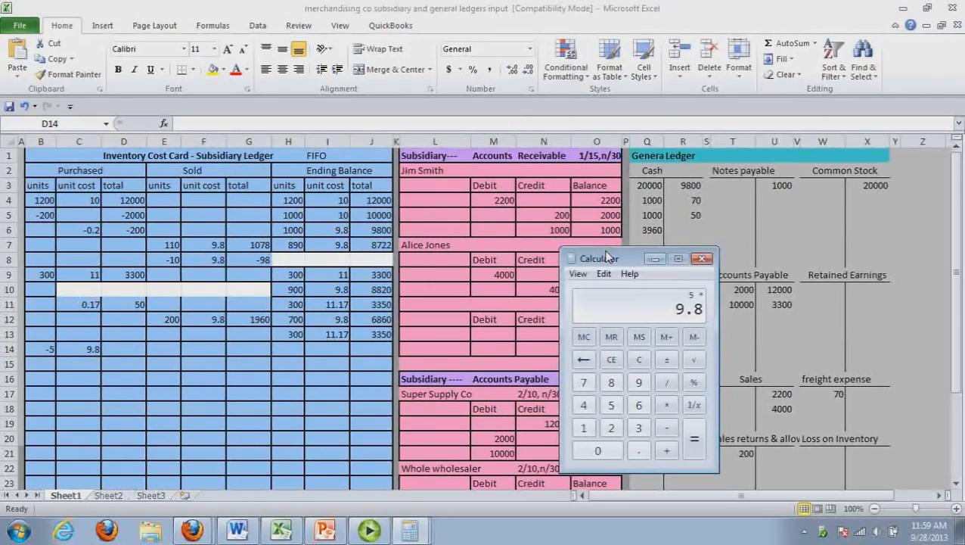
{"action": "key", "text": "Return"}
{"action": "left_click", "coordinate": [137, 354]}
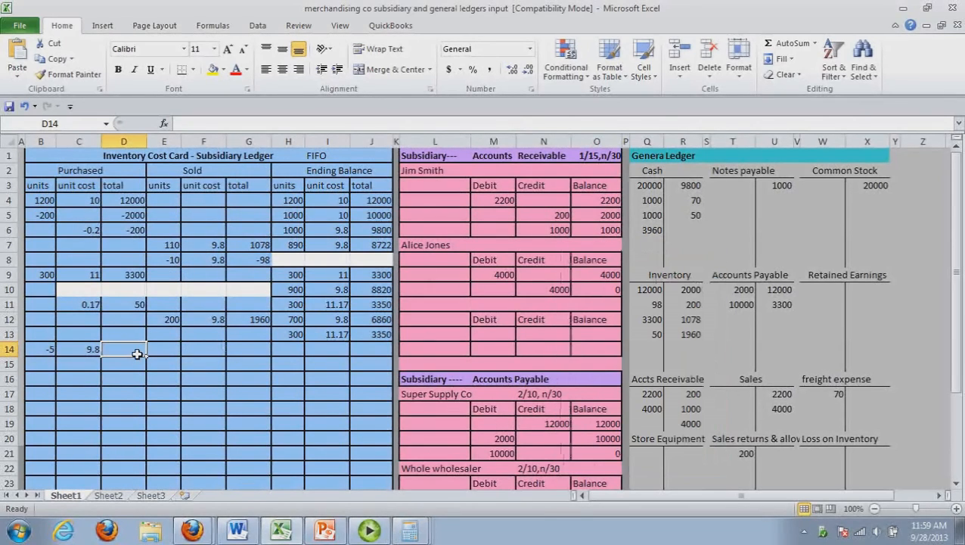
{"action": "type", "text": "-49"}
{"action": "left_click", "coordinate": [203, 409]}
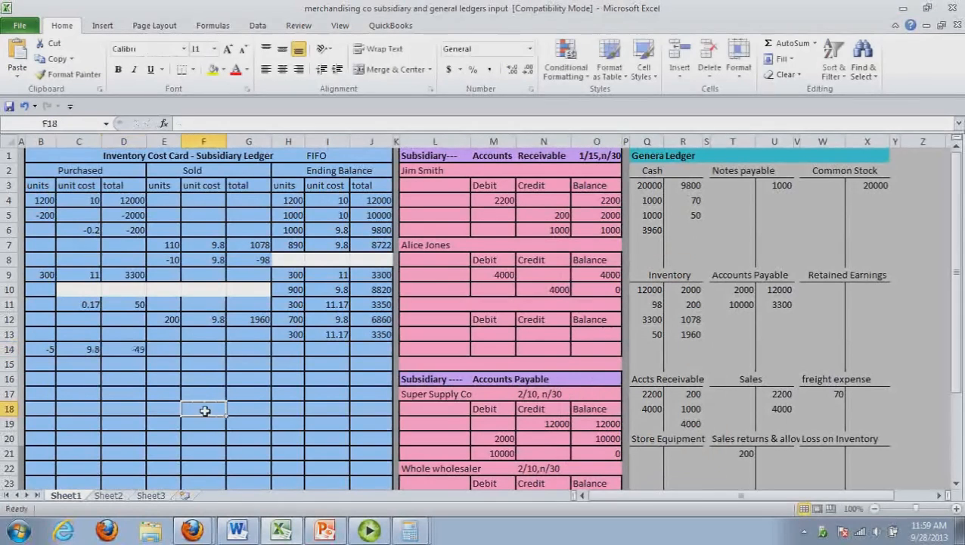
Calculate 700 - 5 in Calculator and enter 695 units at a 9.8 unit cost in row 14's Ending Balance
{"action": "left_click", "coordinate": [300, 351]}
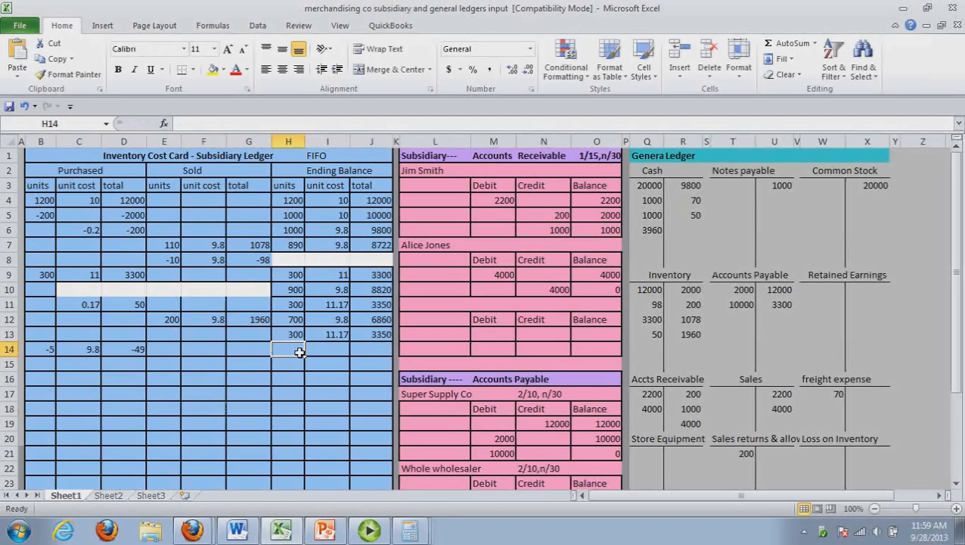
{"action": "key", "text": "alt+Tab"}
{"action": "key", "text": "minus"}
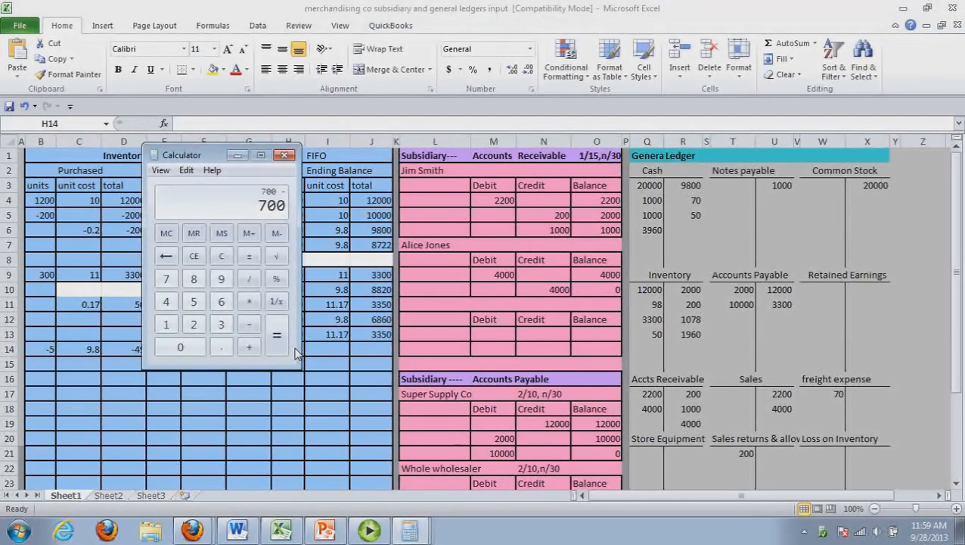
{"action": "key", "text": "5"}
{"action": "key", "text": "Return"}
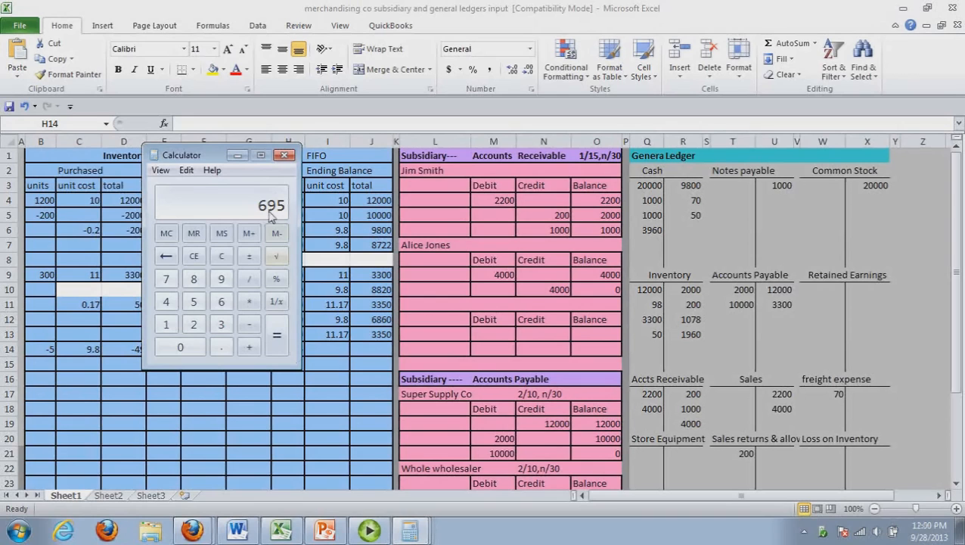
{"action": "key", "text": "alt+Tab"}
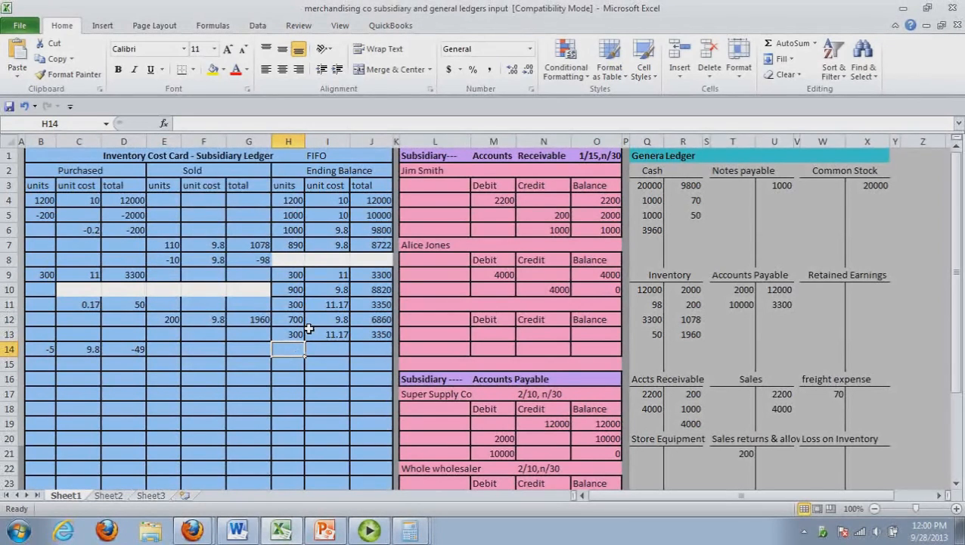
{"action": "type", "text": "695"}
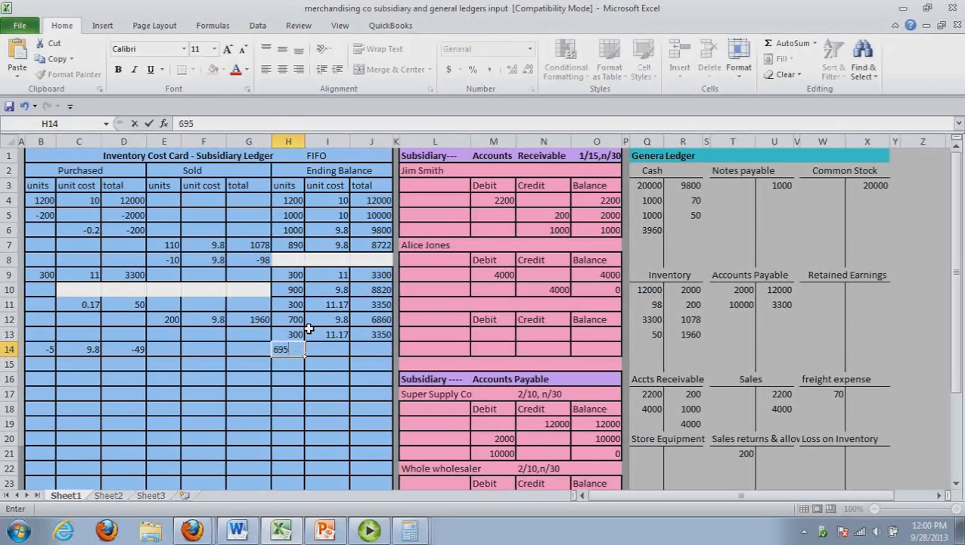
{"action": "key", "text": "Tab"}
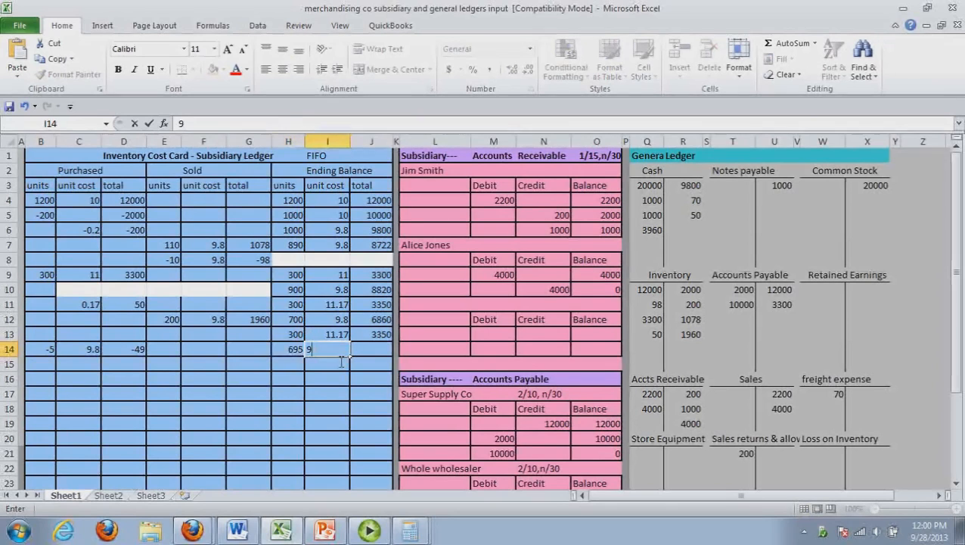
{"action": "type", "text": "9.8"}
{"action": "key", "text": "Tab"}
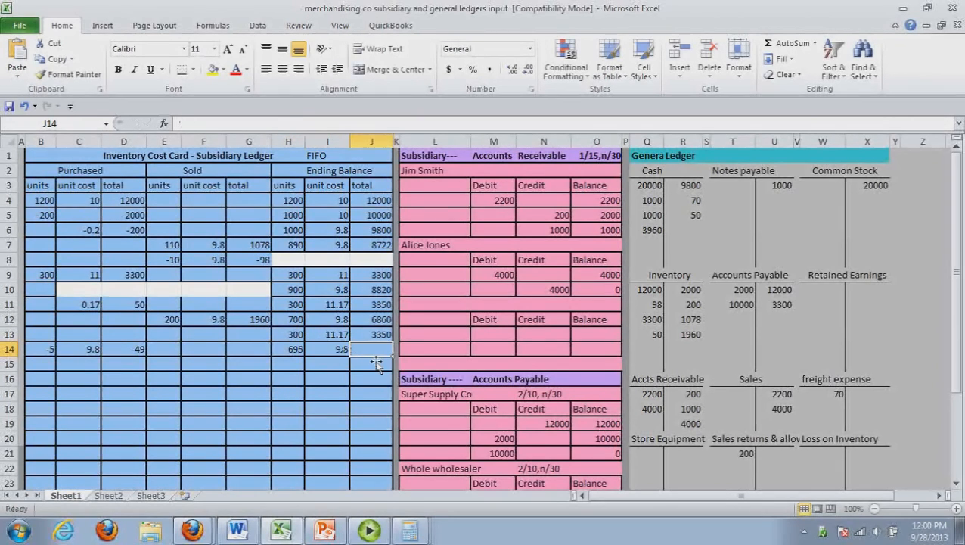
Calculate 695 × 9.8 in Calculator and enter 6811 as the Ending Balance total in row 14
{"action": "key", "text": "alt+Tab"}
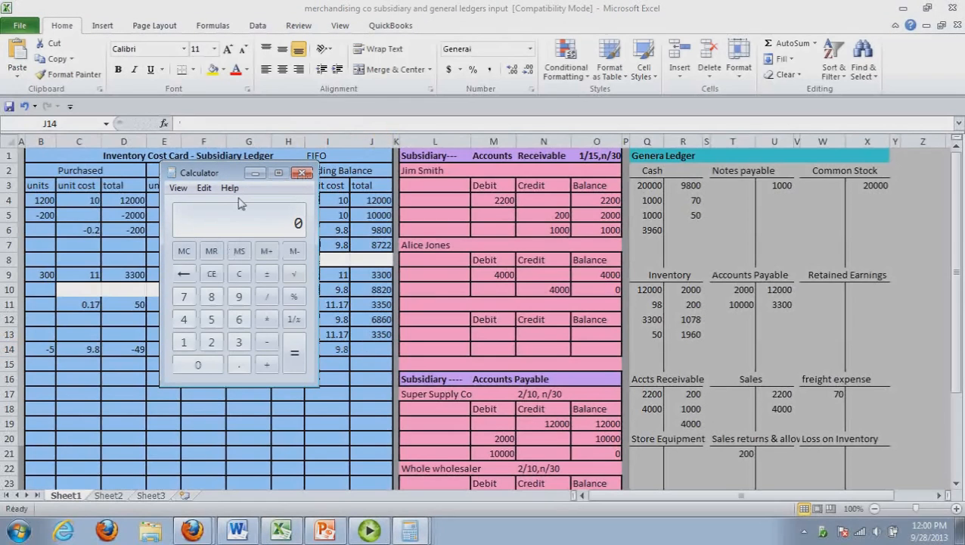
{"action": "left_click_drag", "start_coordinate": [220, 181], "coordinate": [566, 191]}
{"action": "type", "text": "695"}
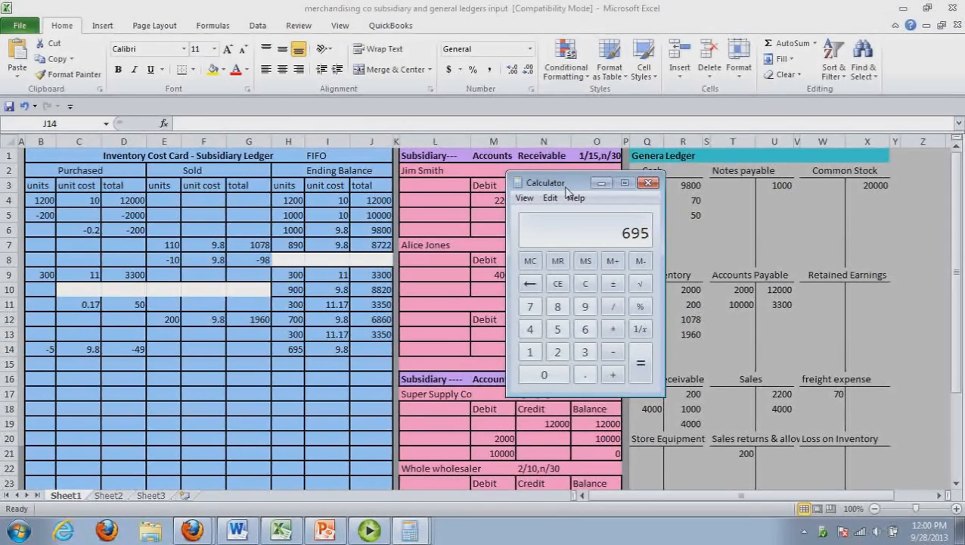
{"action": "key", "text": "asterisk"}
{"action": "type", "text": "9.8"}
{"action": "key", "text": "Return"}
{"action": "left_click", "coordinate": [370, 349]}
{"action": "type", "text": "6811"}
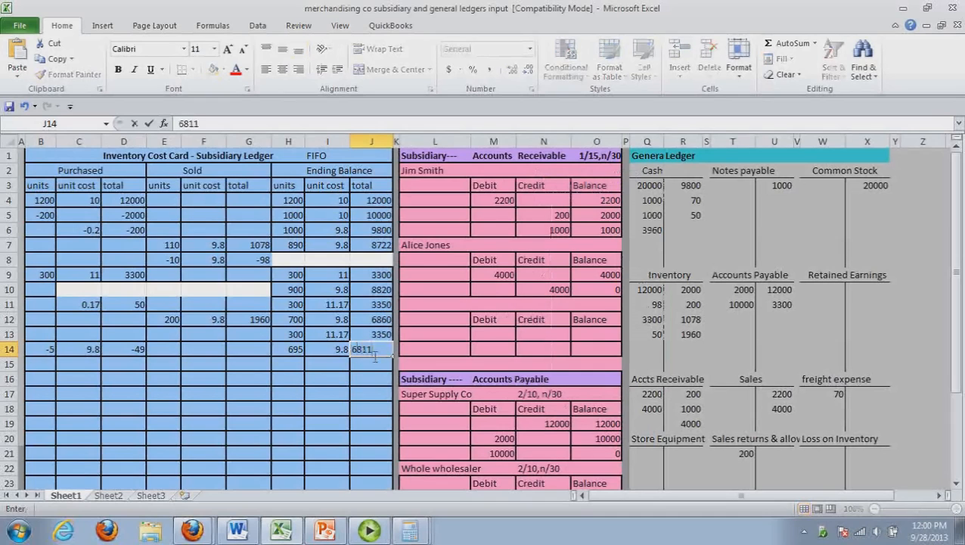
Carry the second inventory layer into row 15's Ending Balance as 300 units at a unit cost of 11.17
{"action": "left_click", "coordinate": [300, 368]}
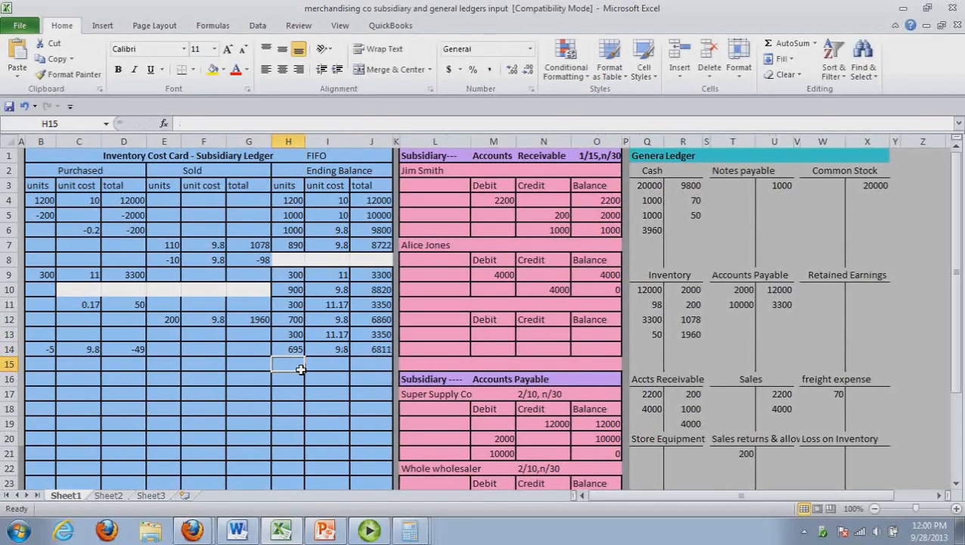
{"action": "type", "text": "300"}
{"action": "left_click", "coordinate": [323, 368]}
{"action": "type", "text": "1"}
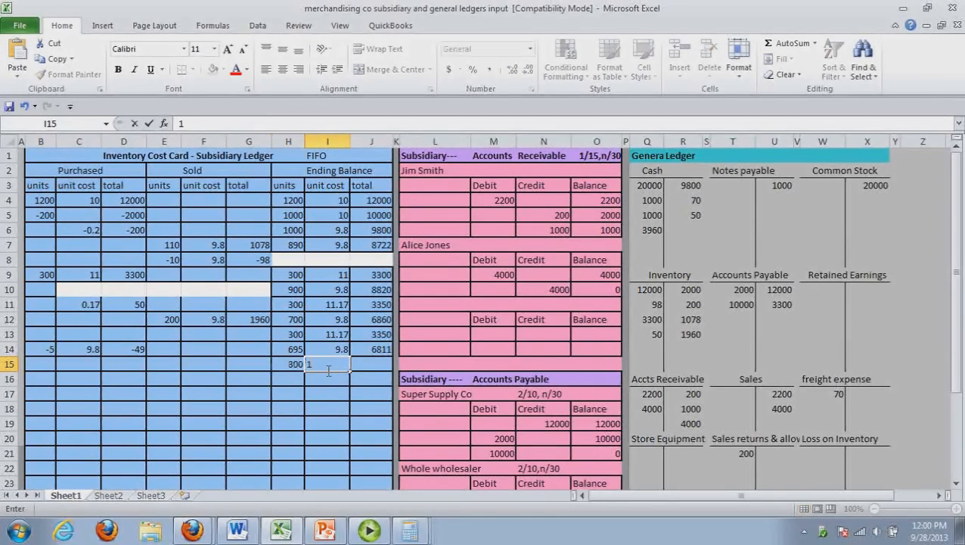
{"action": "type", "text": "1.17"}
{"action": "key", "text": "Tab"}
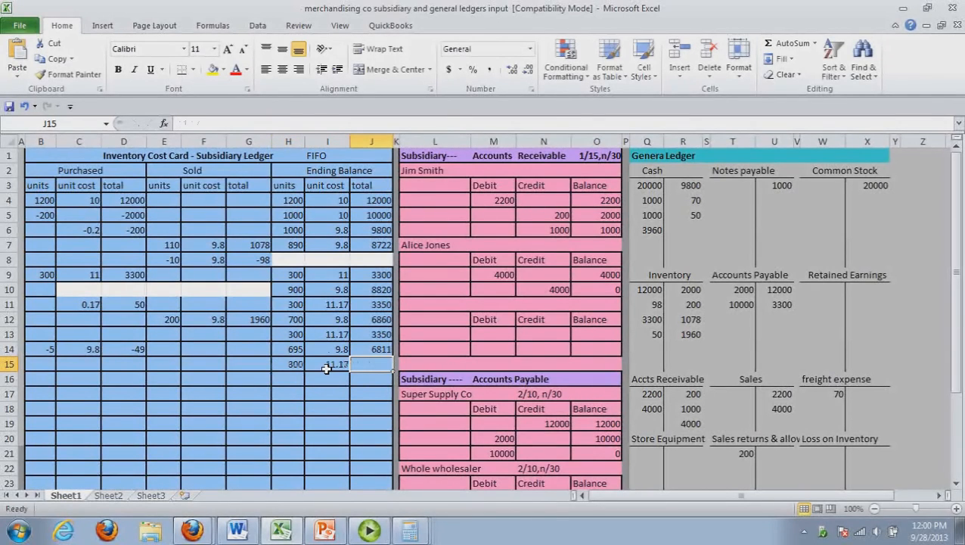
Enter 3350 as the Ending Balance total in row 15 and select both remaining inventory layers in rows 14 and 15
{"action": "type", "text": "3350"}
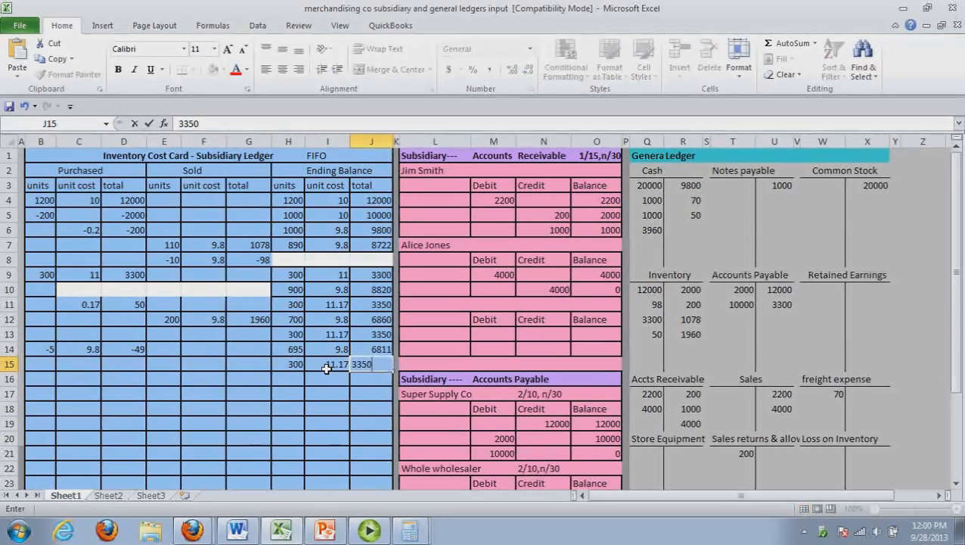
{"action": "left_click", "coordinate": [332, 393]}
{"action": "left_click_drag", "start_coordinate": [382, 367], "coordinate": [302, 352]}
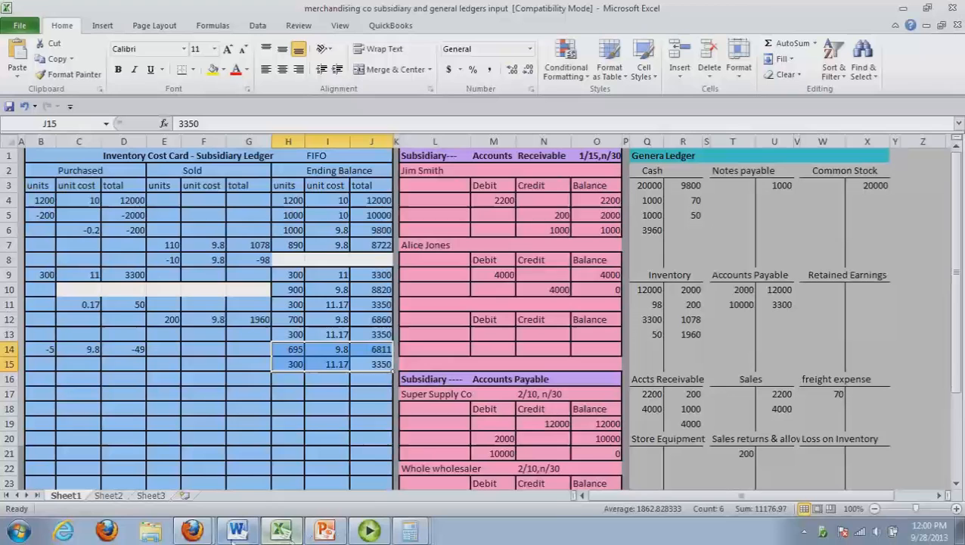
Switch to the Word journal and enter a 49 debit and a 49 credit on the two lines of adjustment 15
{"action": "left_click", "coordinate": [239, 532]}
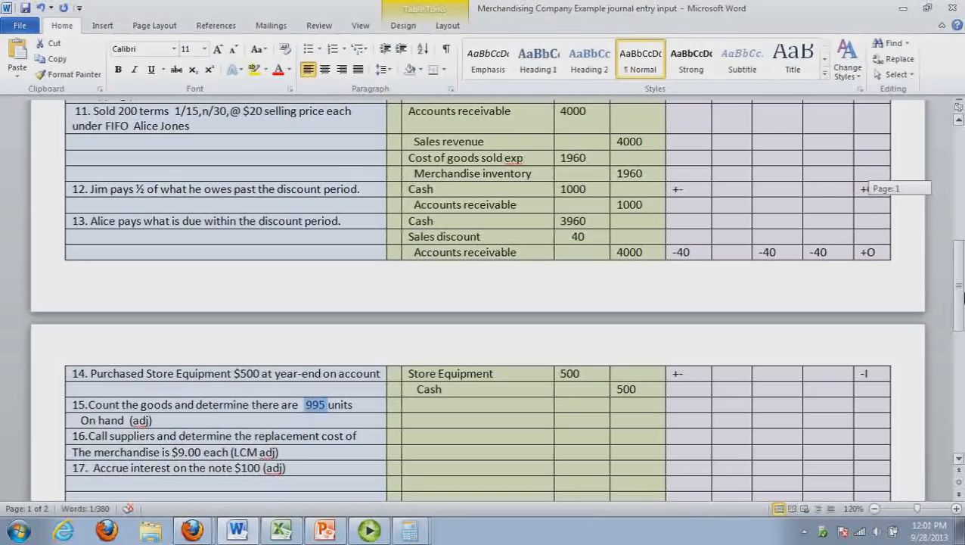
{"action": "left_click_drag", "start_coordinate": [963, 299], "coordinate": [962, 308]}
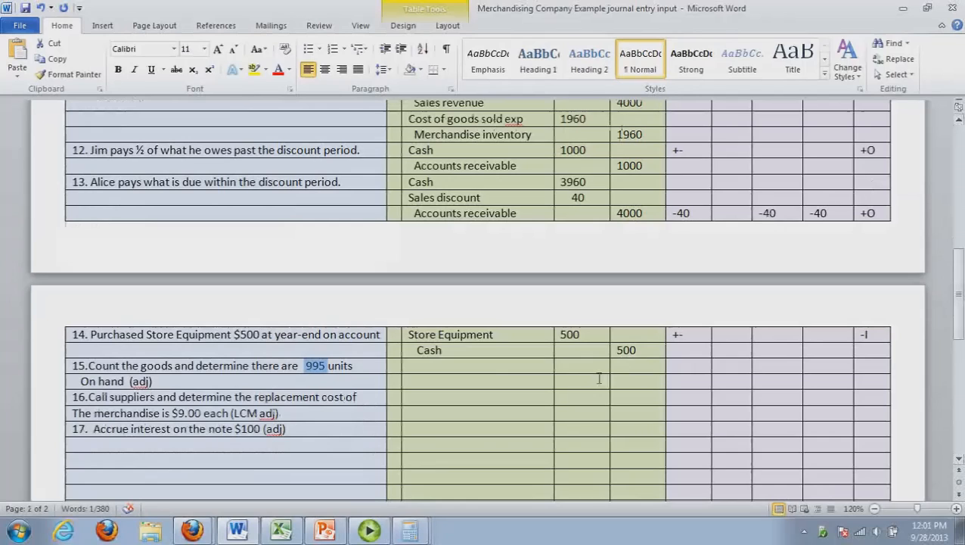
{"action": "left_click", "coordinate": [564, 366]}
{"action": "type", "text": "49"}
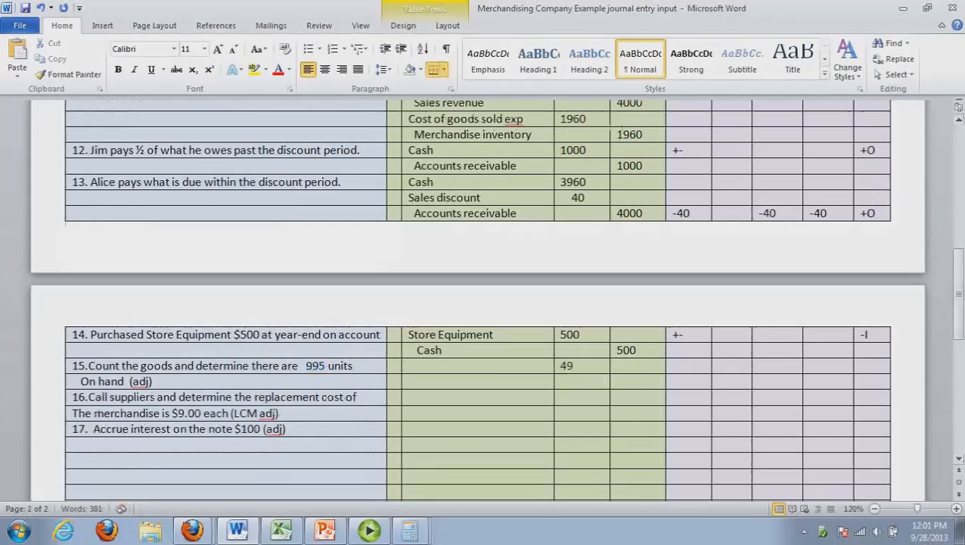
{"action": "left_click", "coordinate": [623, 382]}
{"action": "type", "text": "49"}
Name adjustment 15's debit account Loss on count of inventory and paste Merchandise inventory as its credit account
{"action": "left_click", "coordinate": [446, 369]}
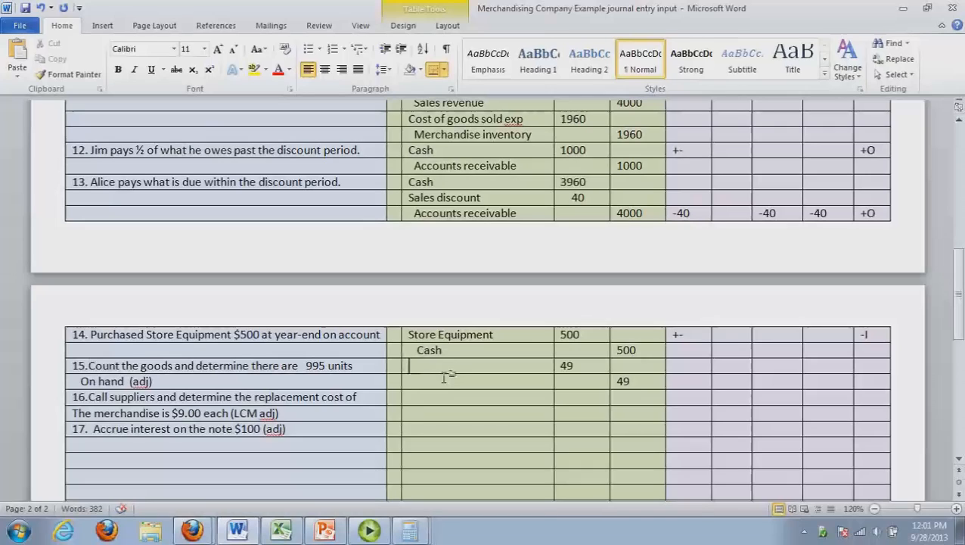
{"action": "type", "text": "Loss on count of in"}
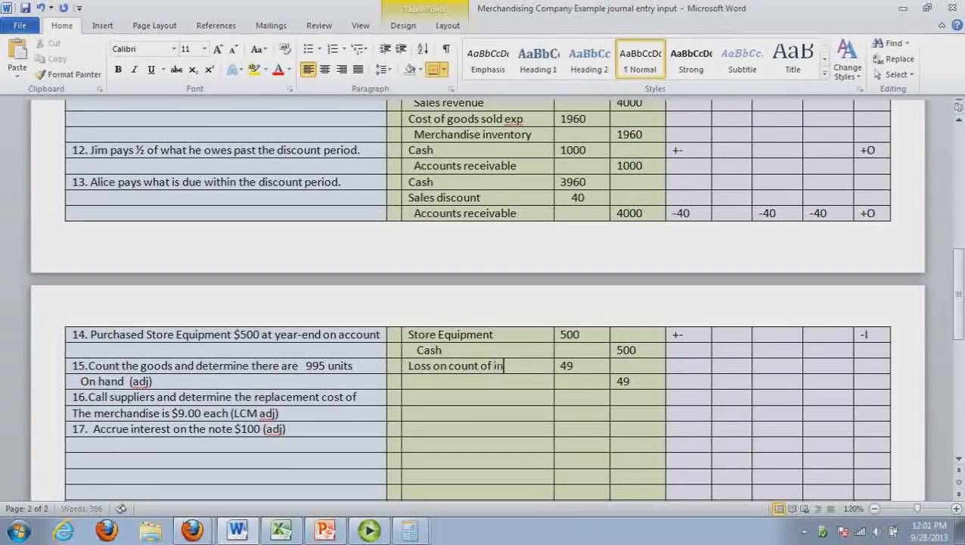
{"action": "type", "text": "ventory"}
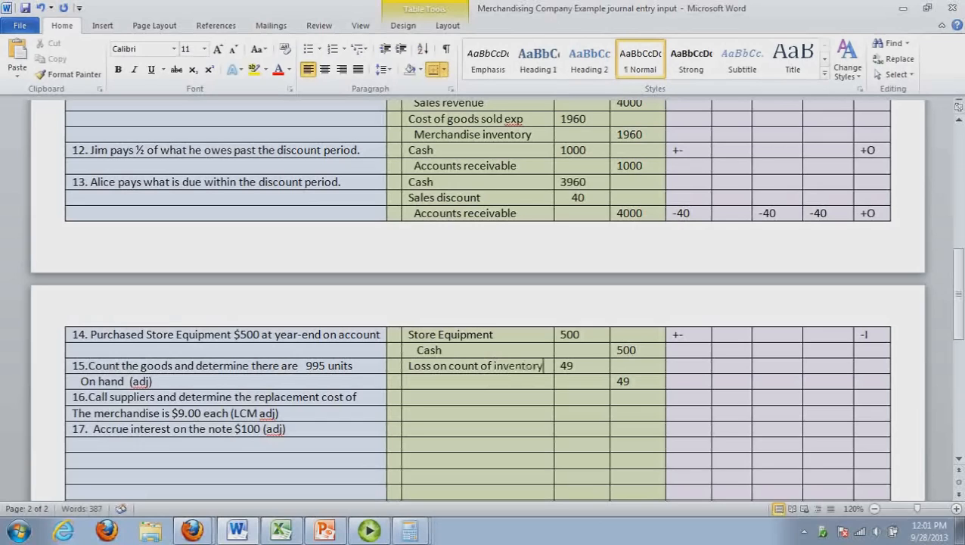
{"action": "left_click", "coordinate": [442, 387]}
{"action": "type", "text": "Merchandise inventory"}
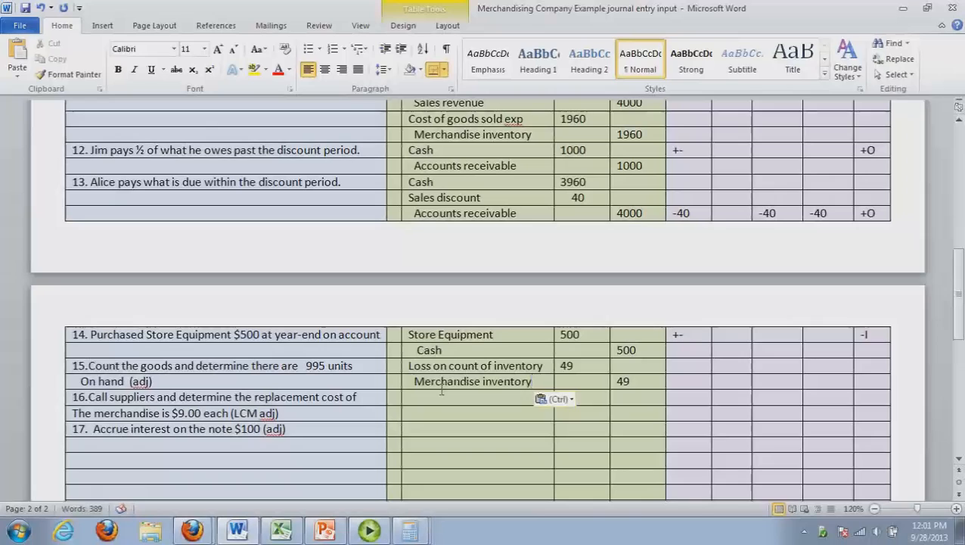
Mark adjustment 15's statement impacts with a minus in the first, third and fourth impact columns
{"action": "left_click", "coordinate": [691, 370]}
{"action": "type", "text": "-"}
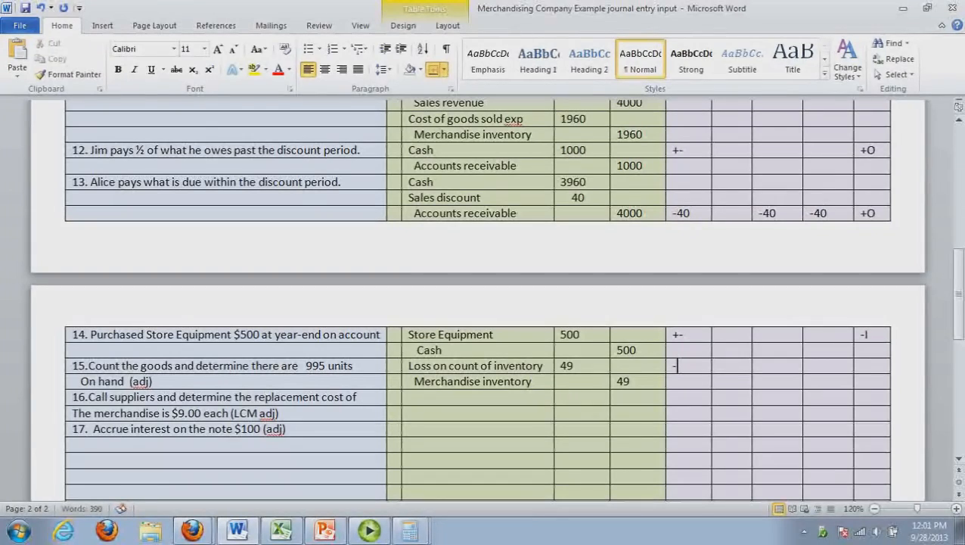
{"action": "left_click", "coordinate": [785, 372]}
{"action": "type", "text": "-"}
{"action": "left_click", "coordinate": [825, 371]}
{"action": "type", "text": "-"}
{"action": "left_click", "coordinate": [425, 400]}
Switch to the Excel ledger, calculate 995 × 9 in Calculator and enter 8955 as the Ending Balance total in row 16
{"action": "left_click", "coordinate": [281, 532]}
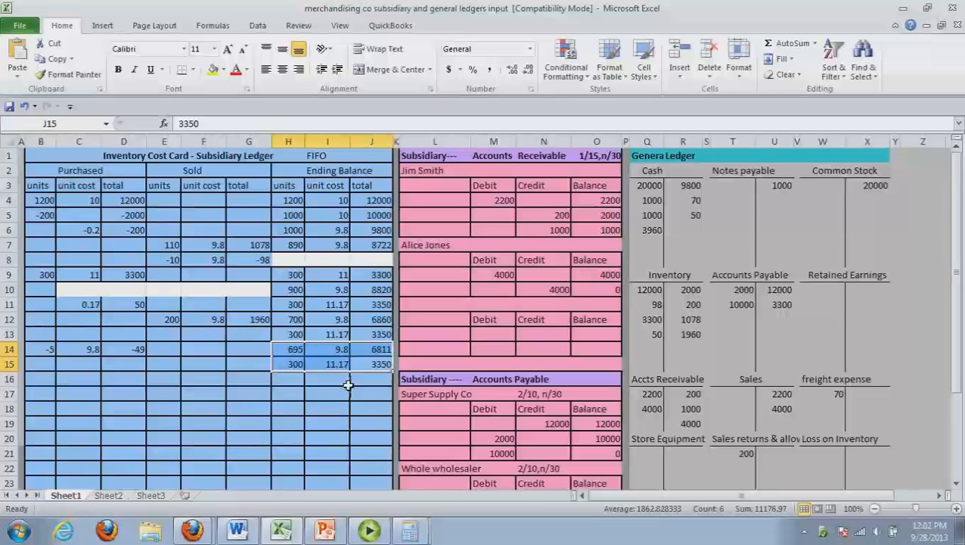
{"action": "left_click", "coordinate": [348, 384]}
{"action": "key", "text": "alt+Tab"}
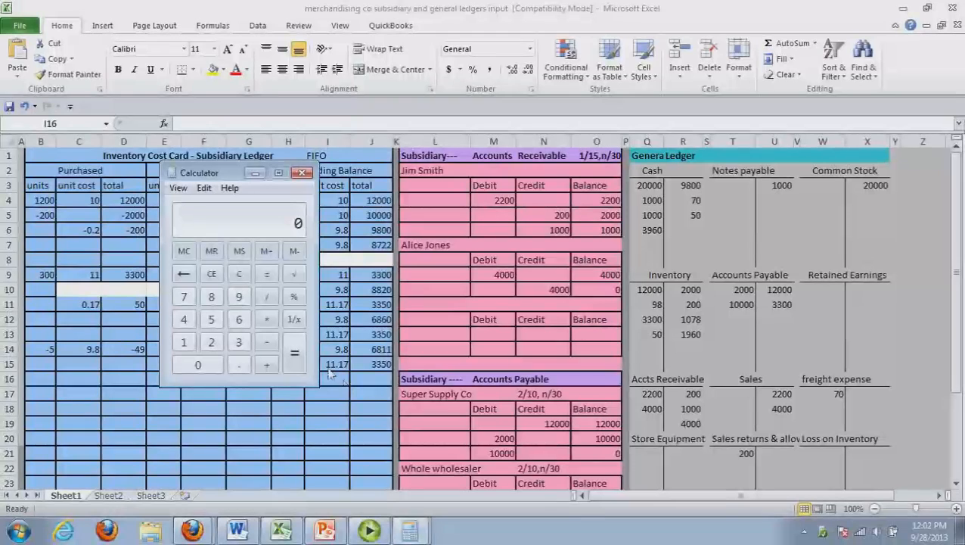
{"action": "left_click_drag", "start_coordinate": [212, 175], "coordinate": [566, 221]}
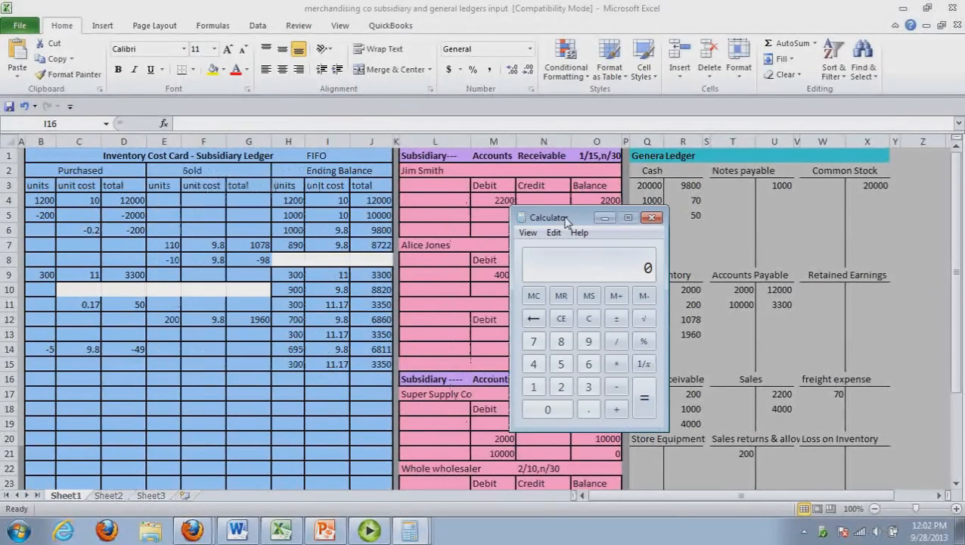
{"action": "type", "text": "995"}
{"action": "key", "text": "asterisk"}
{"action": "type", "text": "9"}
{"action": "key", "text": "Return"}
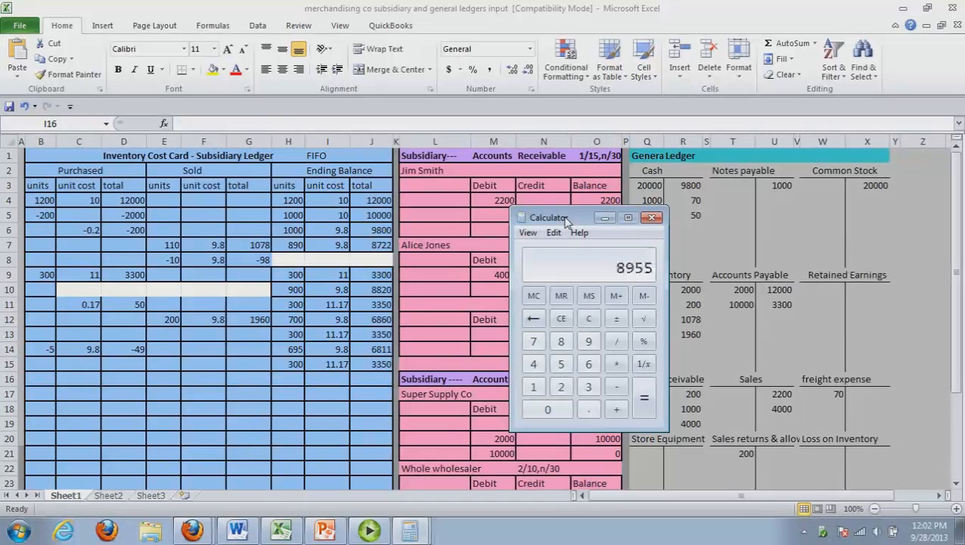
{"action": "left_click", "coordinate": [368, 379]}
{"action": "type", "text": "8955"}
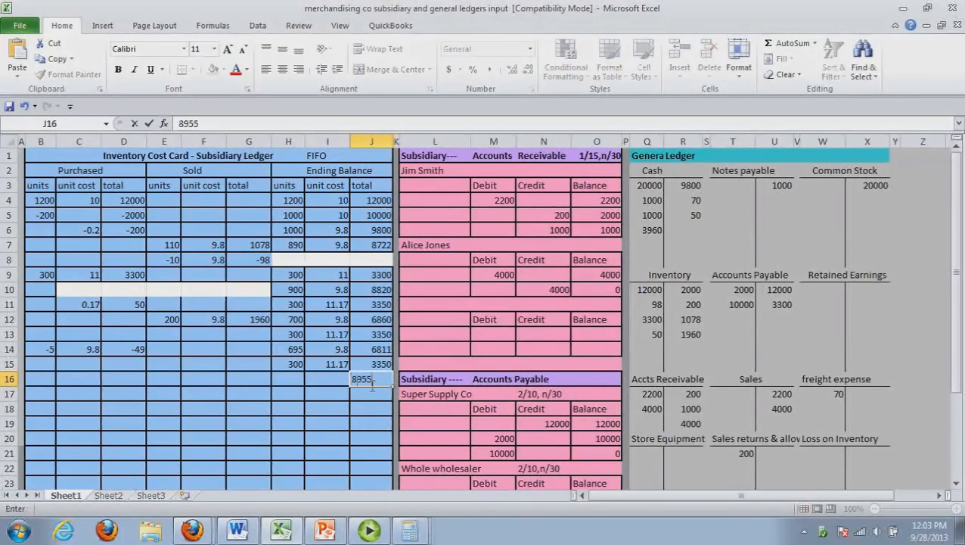
{"action": "left_click", "coordinate": [374, 427]}
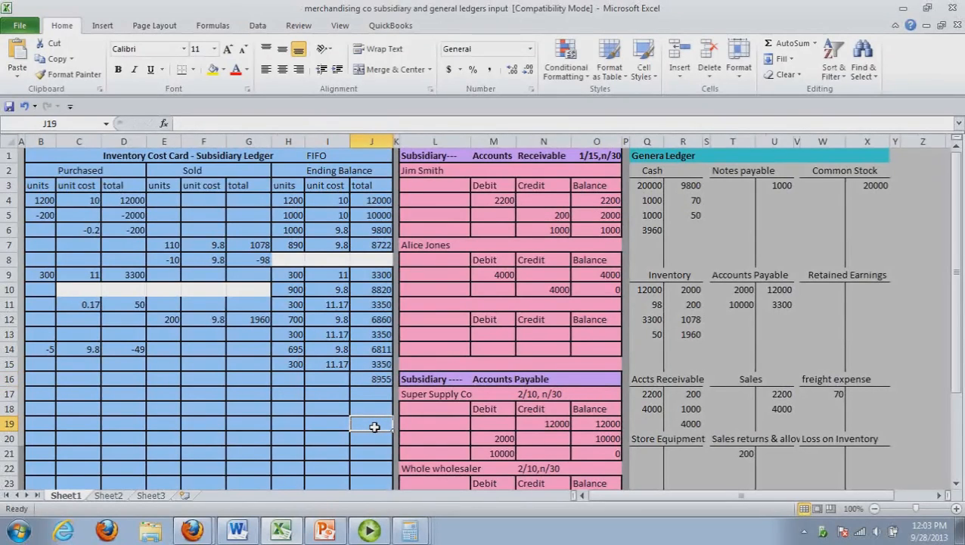
Enter 995 units at a unit cost of 9 in row 16's Ending Balance
{"action": "left_click", "coordinate": [287, 378]}
{"action": "type", "text": "995"}
{"action": "mouse_move", "coordinate": [324, 378]}
{"action": "left_mouse_down"}
{"action": "mouse_move", "coordinate": [334, 394]}
{"action": "mouse_move", "coordinate": [336, 386]}
{"action": "left_mouse_up"}
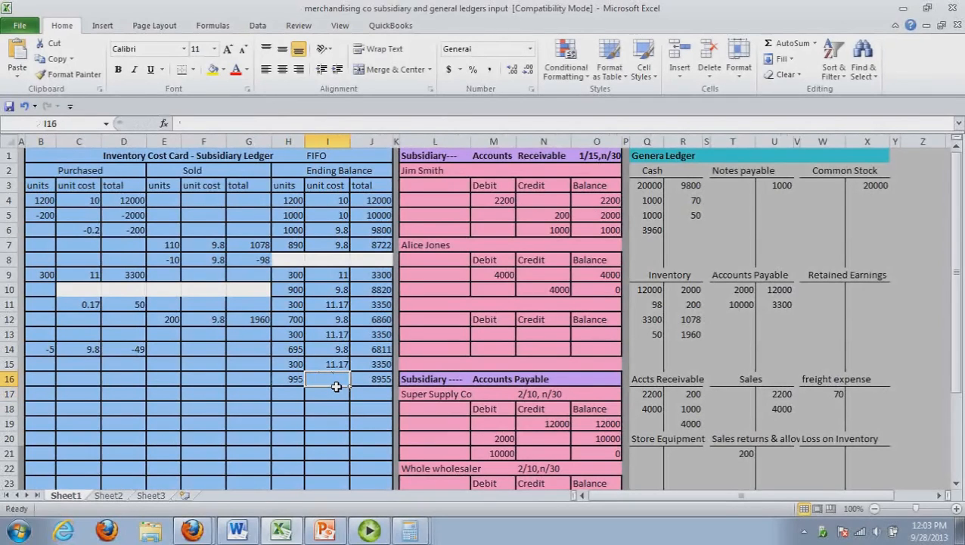
{"action": "type", "text": "9"}
{"action": "left_click", "coordinate": [341, 425]}
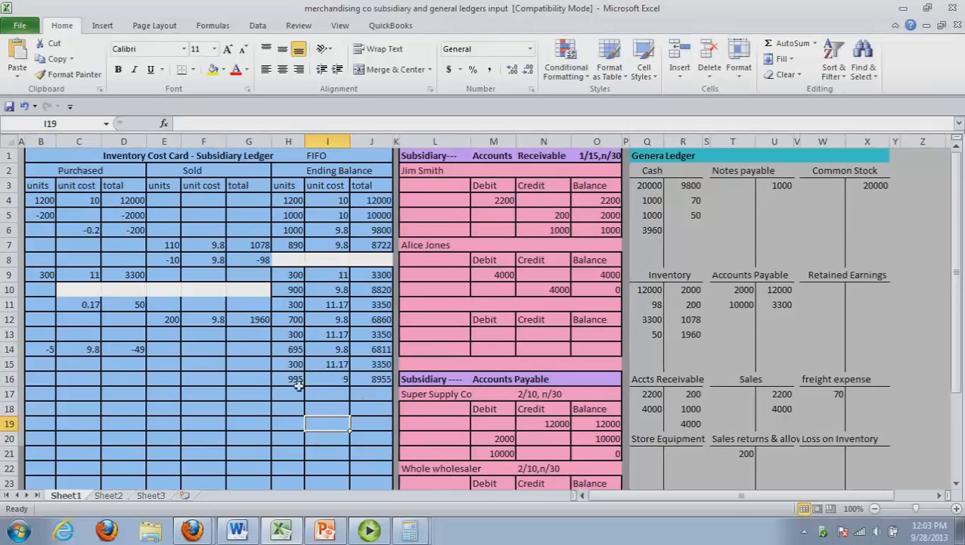
Move the 995-unit Ending Balance entry from row 16 down to row 18
{"action": "left_click_drag", "start_coordinate": [295, 379], "coordinate": [374, 388]}
{"action": "key", "text": "ctrl+c"}
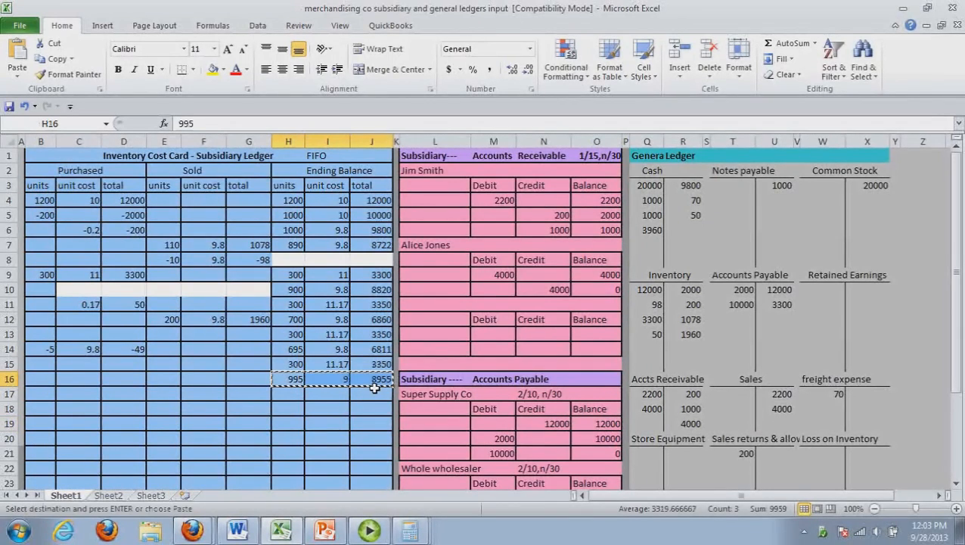
{"action": "left_click_drag", "start_coordinate": [300, 404], "coordinate": [365, 403]}
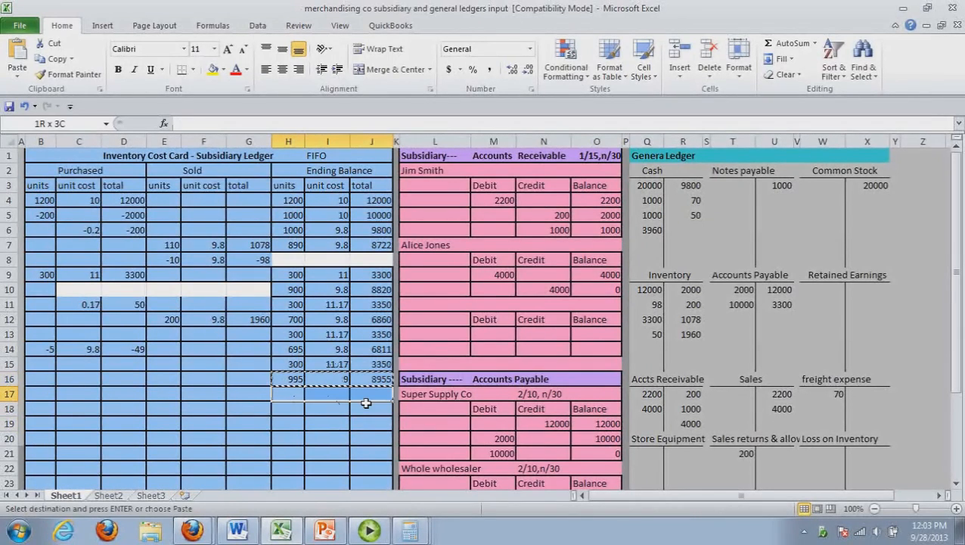
{"action": "key", "text": "ctrl+v"}
{"action": "left_click", "coordinate": [359, 433]}
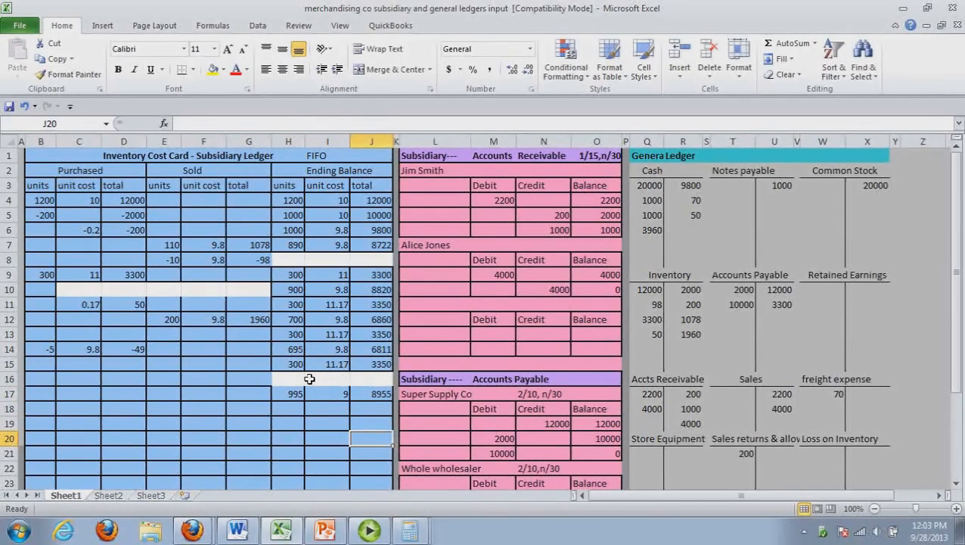
{"action": "left_click_drag", "start_coordinate": [295, 399], "coordinate": [376, 415]}
{"action": "left_click", "coordinate": [356, 452]}
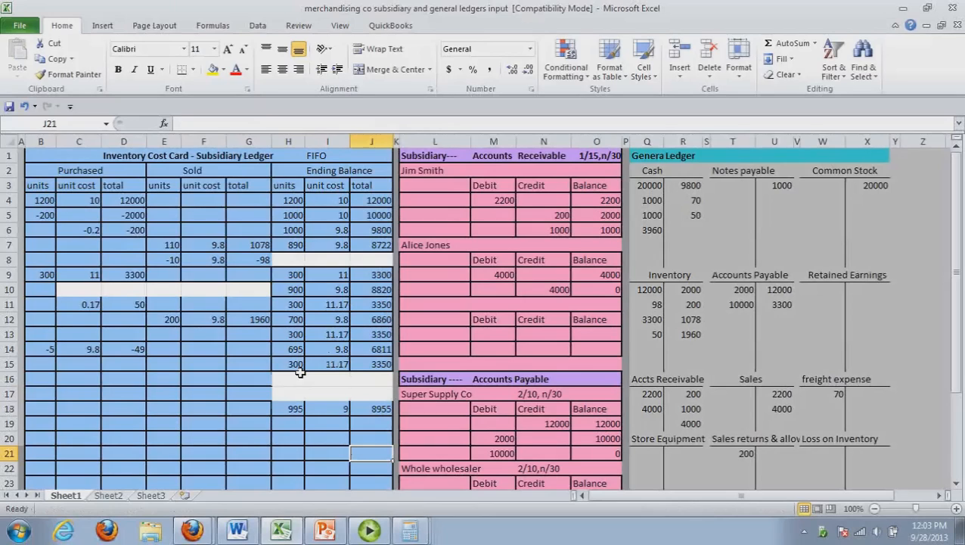
Enter 695 and 300 as the Sold units in rows 16 and 17
{"action": "left_click", "coordinate": [176, 386]}
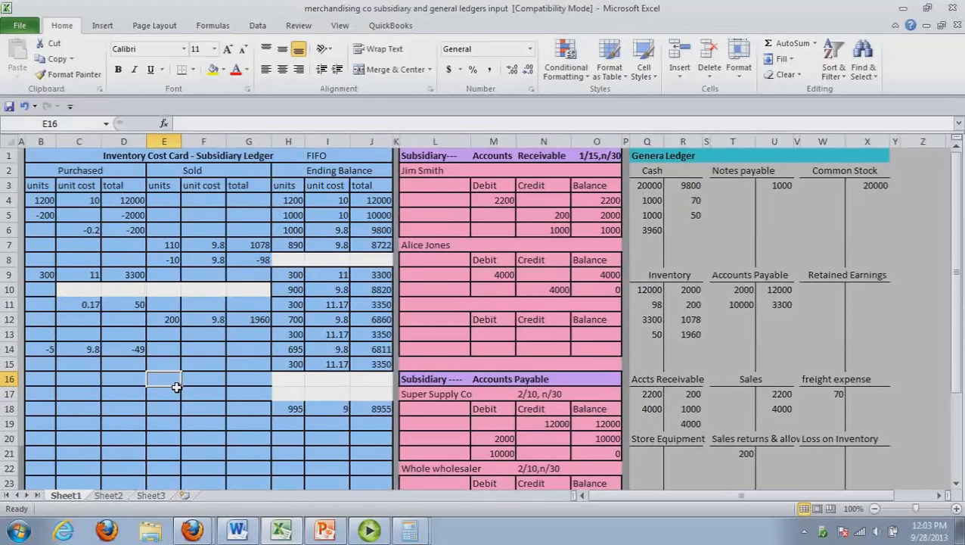
{"action": "type", "text": "695"}
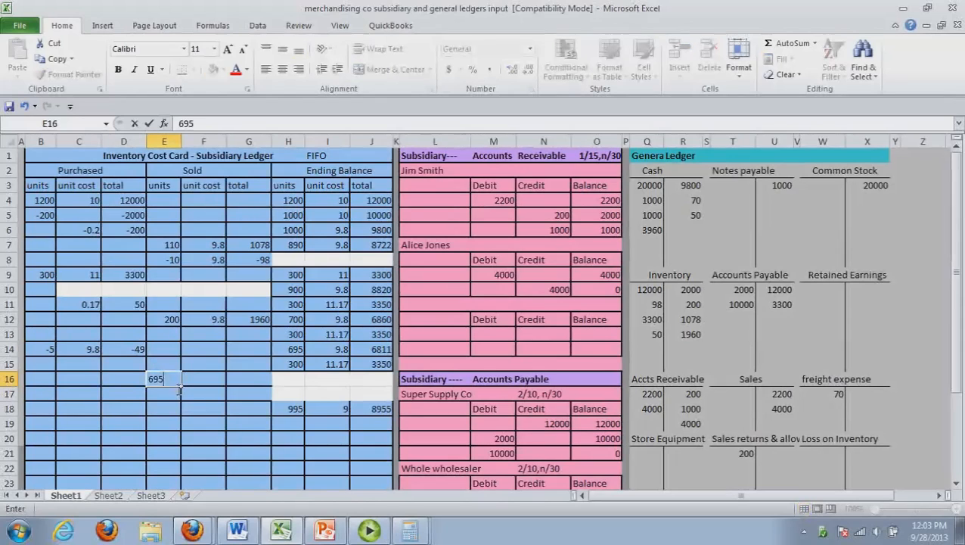
{"action": "key", "text": "Return"}
{"action": "type", "text": "300"}
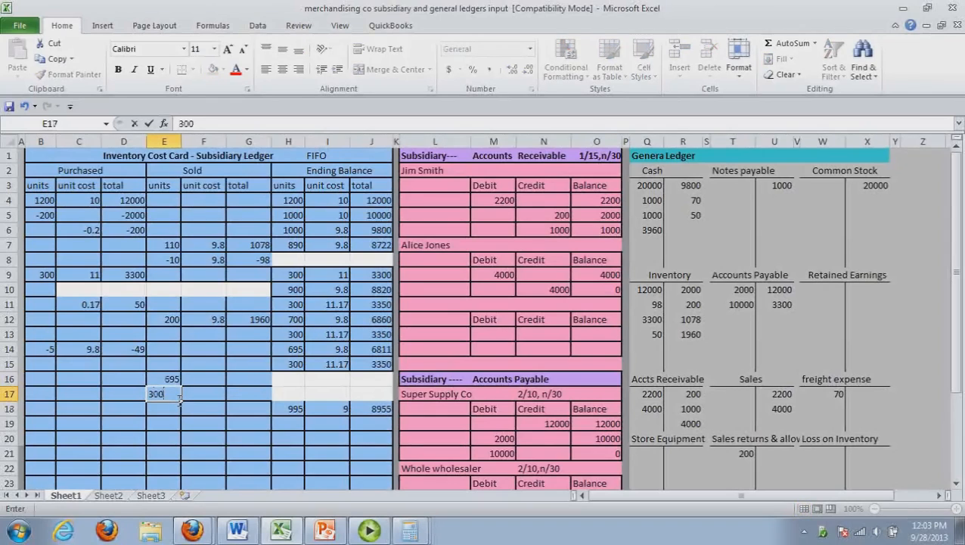
{"action": "left_click", "coordinate": [202, 410]}
Enter a negative 0.80 as the Sold unit cost in row 16
{"action": "left_click", "coordinate": [206, 386]}
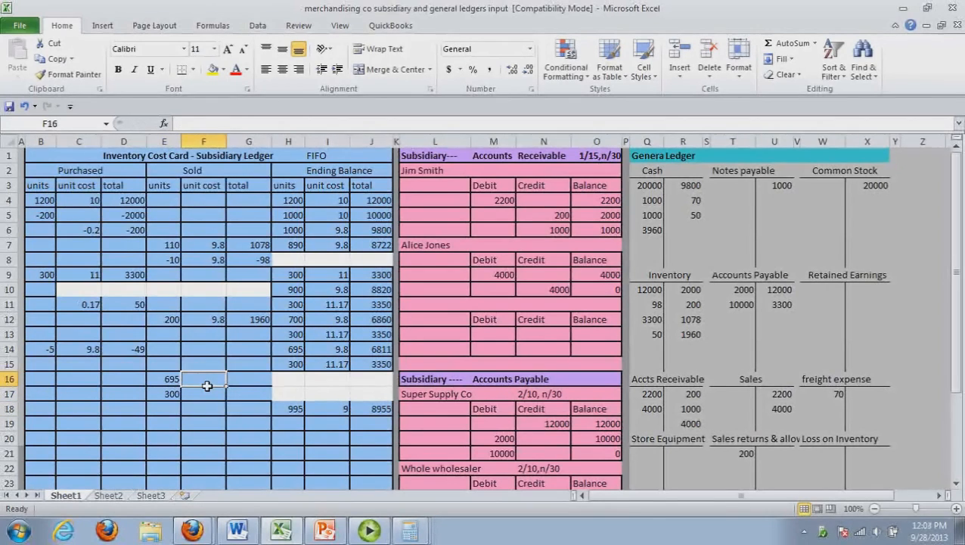
{"action": "type", "text": "."}
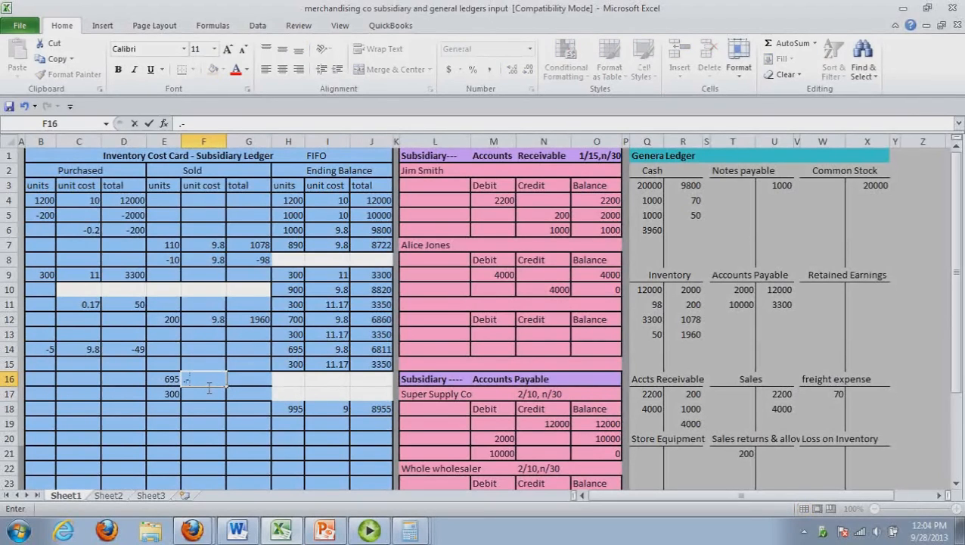
{"action": "type", "text": "-"}
{"action": "key", "text": "BackSpace"}
{"action": "key", "text": "BackSpace"}
{"action": "type", "text": "-."}
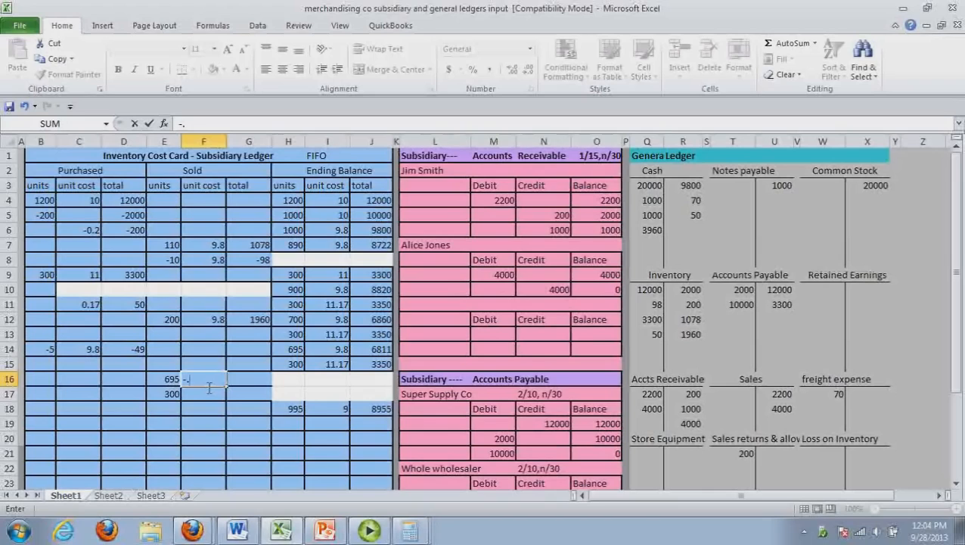
{"action": "type", "text": "80"}
{"action": "key", "text": "Tab"}
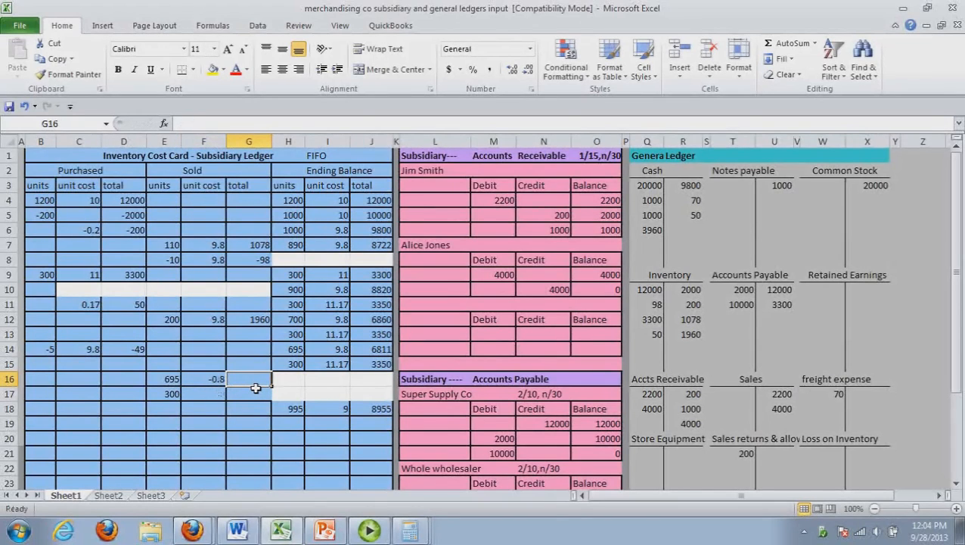
Calculate 695 × 0.8 in Calculator and enter -556 as the Sold total in row 16
{"action": "left_click_drag", "start_coordinate": [234, 176], "coordinate": [611, 204]}
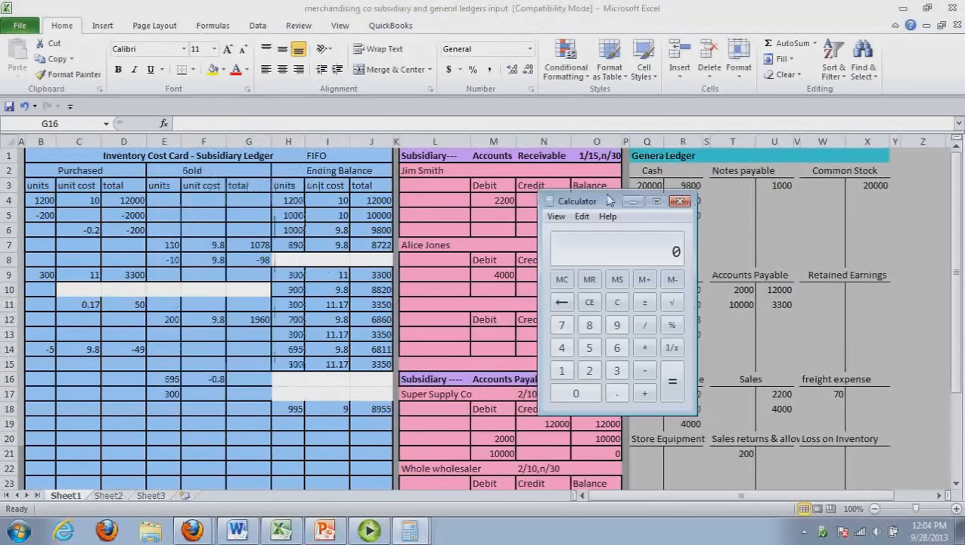
{"action": "type", "text": "695"}
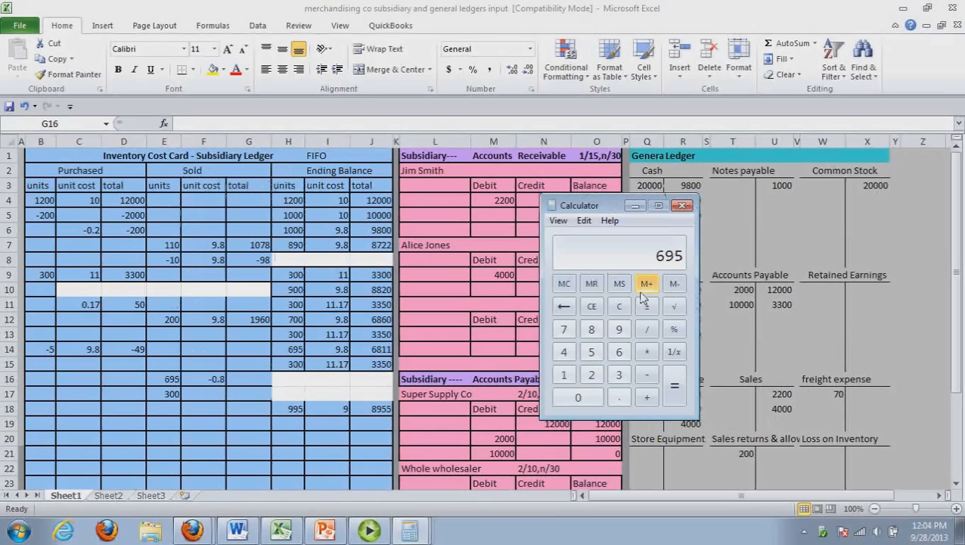
{"action": "type", "text": "*."}
{"action": "type", "text": "8"}
{"action": "key", "text": "Return"}
{"action": "left_click", "coordinate": [253, 382]}
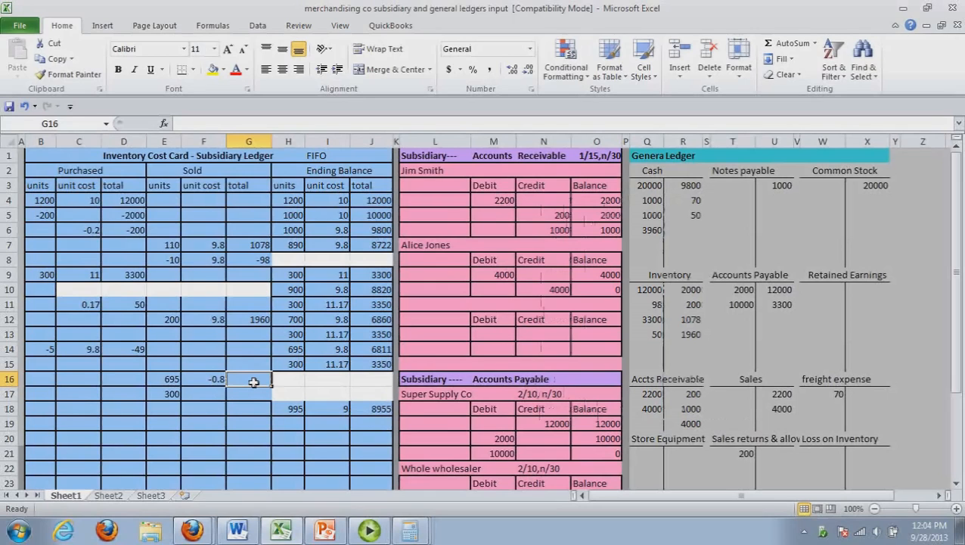
{"action": "type", "text": "-556"}
{"action": "left_click", "coordinate": [261, 425]}
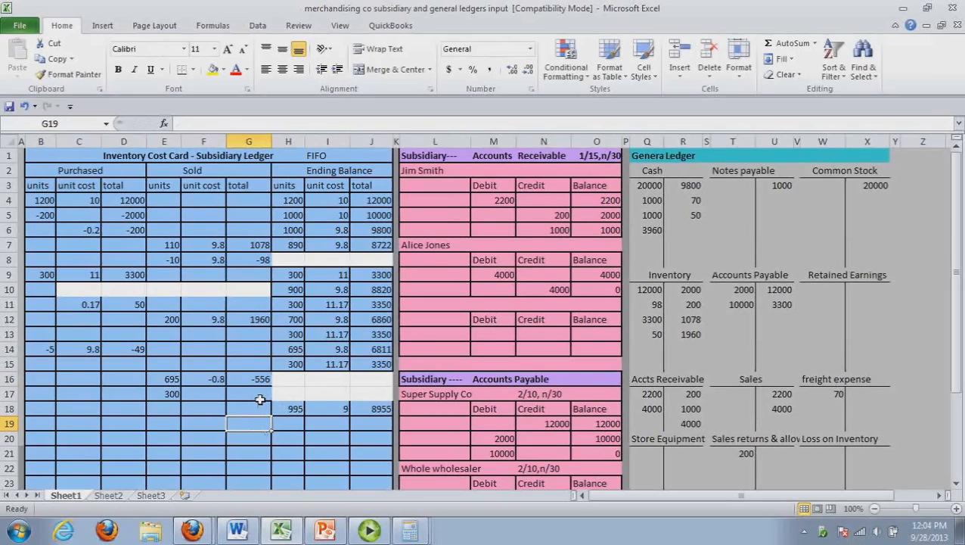
Calculate 11.17 − 9 in Calculator and enter -2.17 as the Sold unit cost in row 17
{"action": "left_click", "coordinate": [216, 398]}
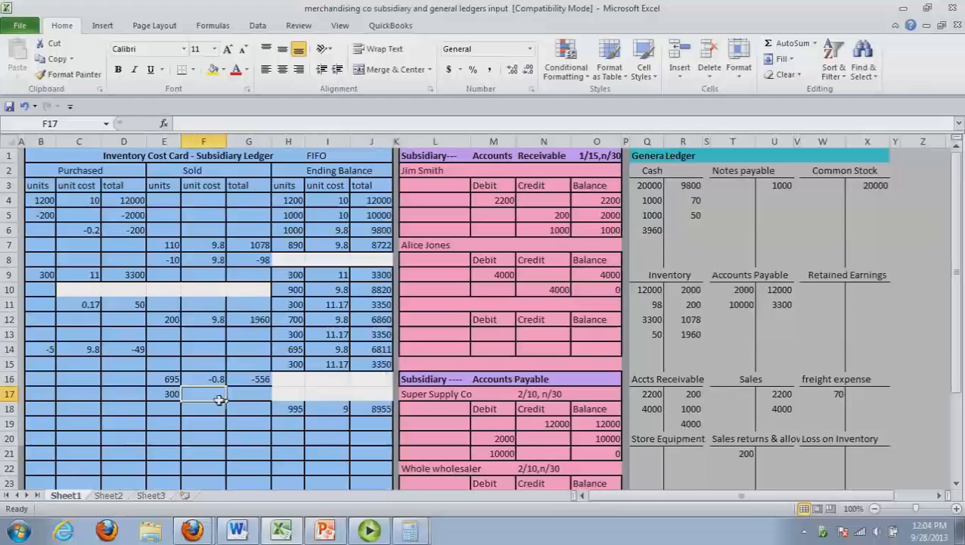
{"action": "left_click", "coordinate": [226, 424]}
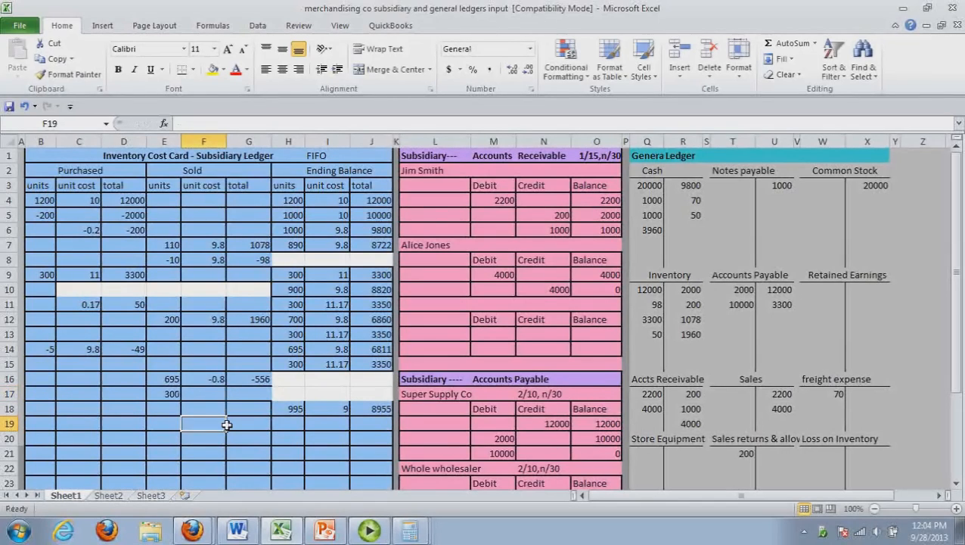
{"action": "key", "text": "alt+Tab"}
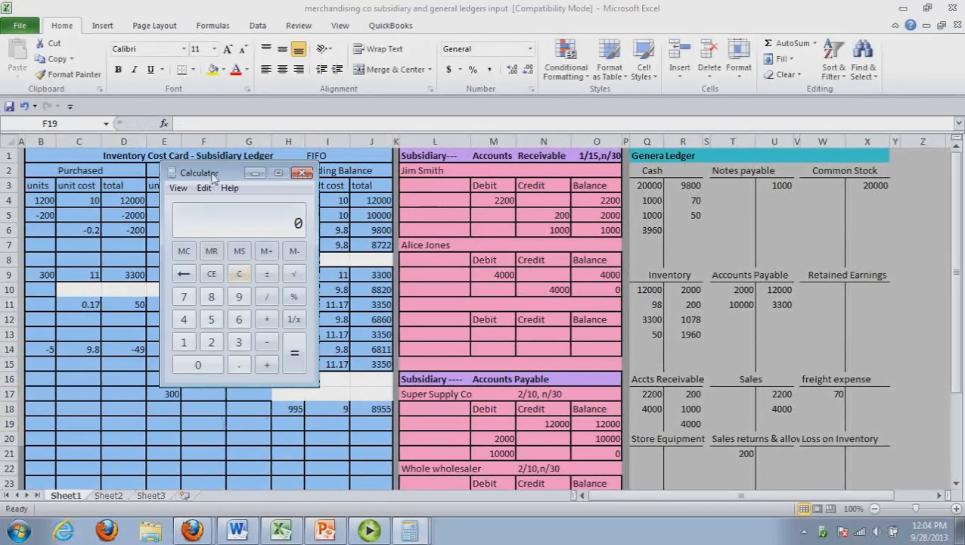
{"action": "left_click_drag", "start_coordinate": [213, 176], "coordinate": [566, 213]}
{"action": "type", "text": "11.1"}
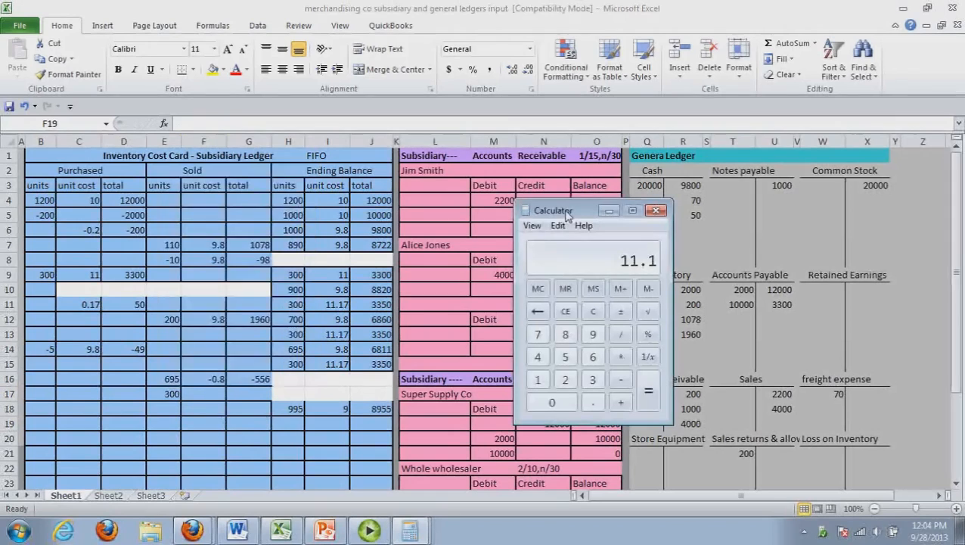
{"action": "type", "text": "7"}
{"action": "key", "text": "minus"}
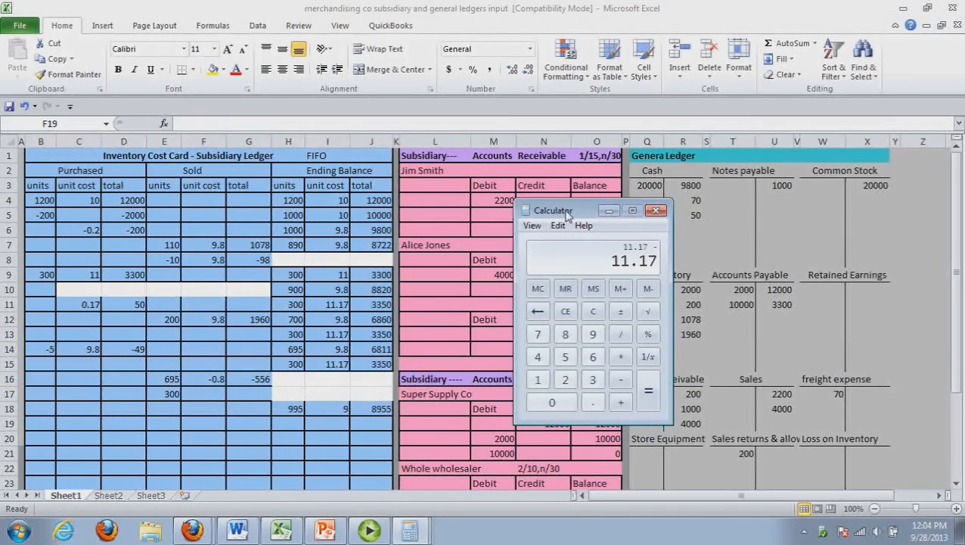
{"action": "type", "text": "9"}
{"action": "key", "text": "Return"}
{"action": "double_click", "coordinate": [216, 396]}
{"action": "left_click", "coordinate": [217, 395]}
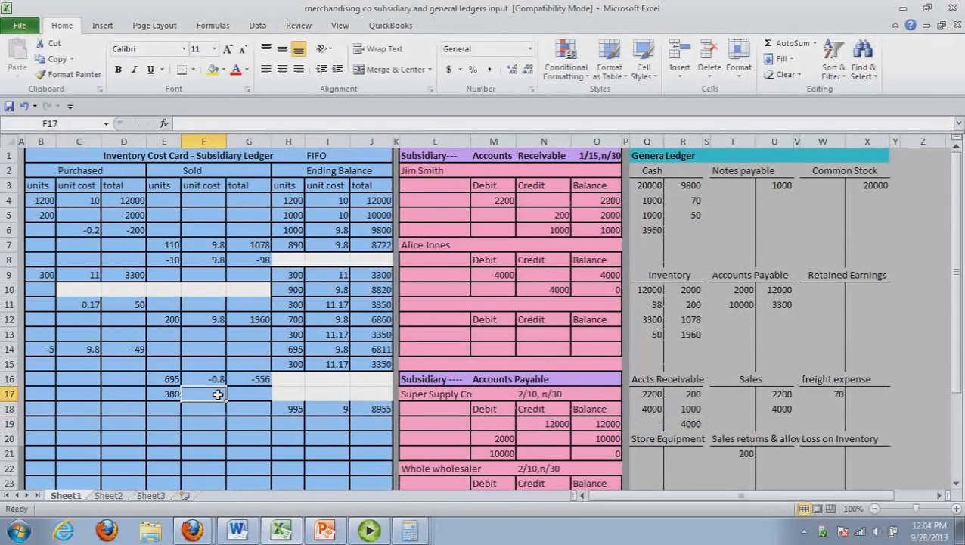
{"action": "type", "text": "-2"}
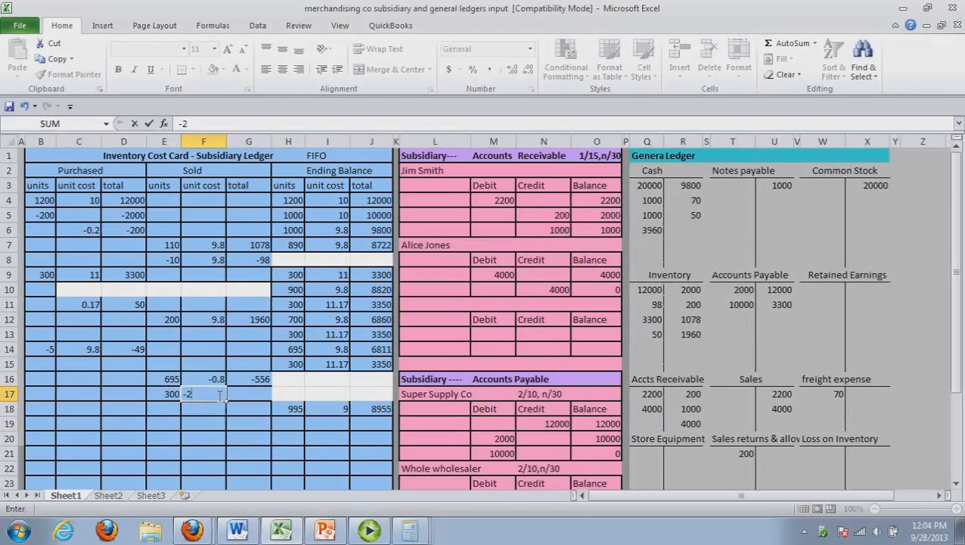
{"action": "type", "text": ".17"}
Calculate 300 × 2.17 in Calculator and enter -651 as the Sold total in row 17
{"action": "left_click", "coordinate": [259, 401]}
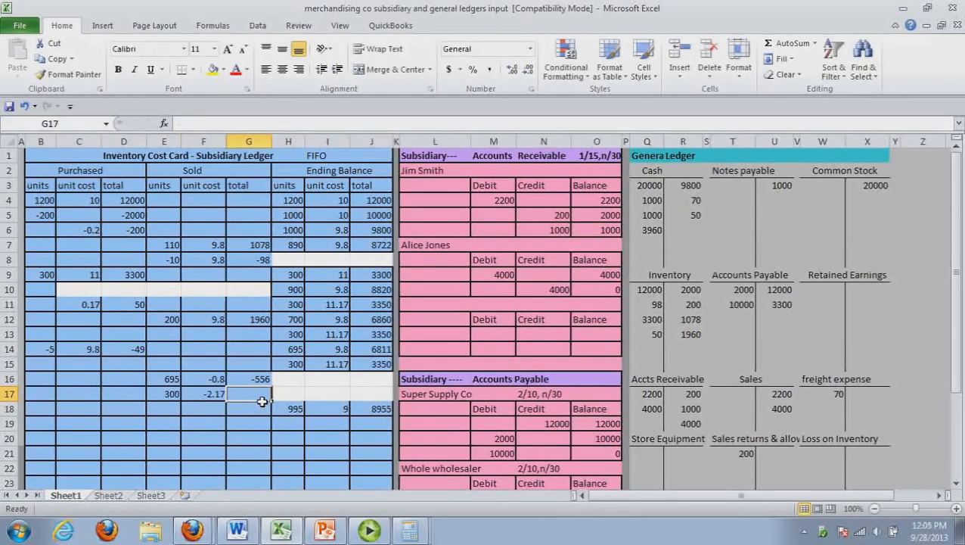
{"action": "key", "text": "alt+Tab"}
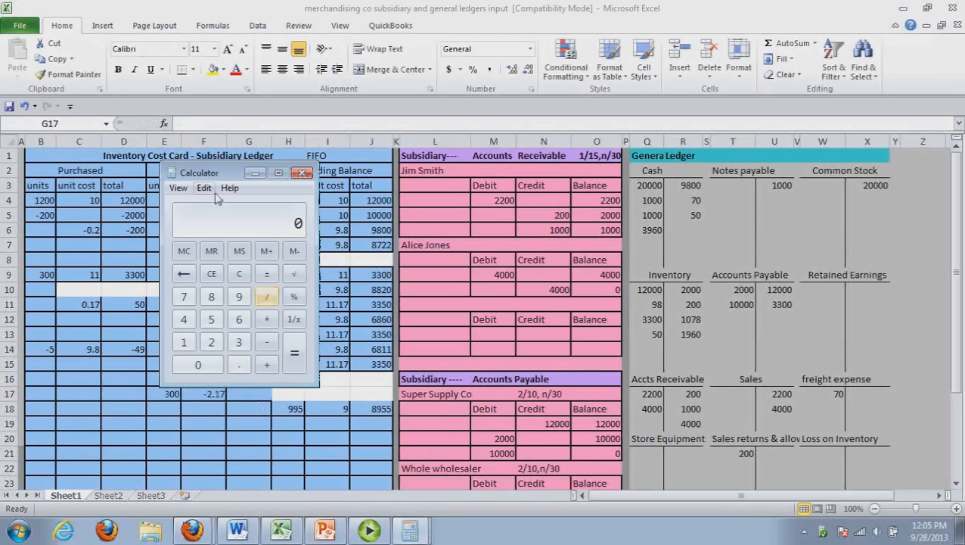
{"action": "left_click_drag", "start_coordinate": [219, 179], "coordinate": [553, 224]}
{"action": "type", "text": "300*"}
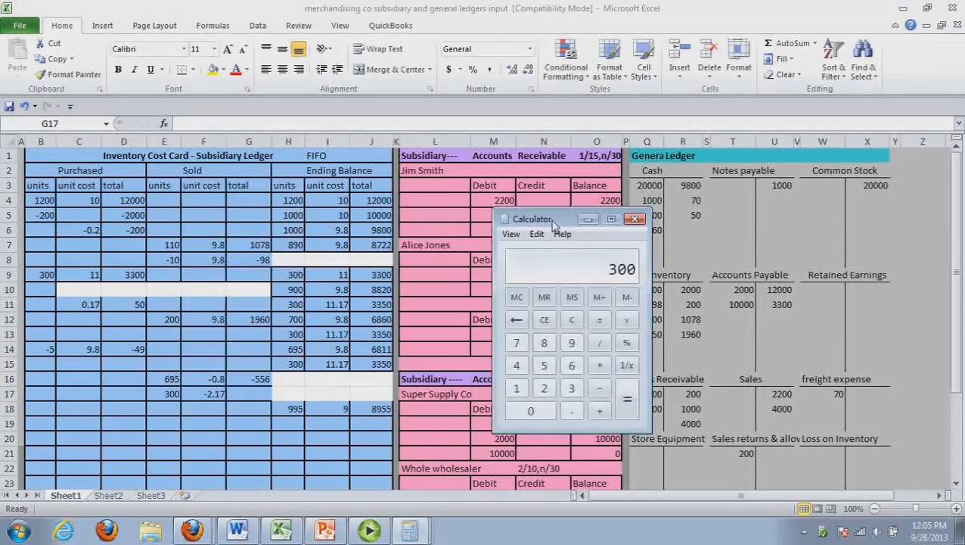
{"action": "type", "text": "2.17"}
{"action": "key", "text": "Return"}
{"action": "left_click", "coordinate": [267, 394]}
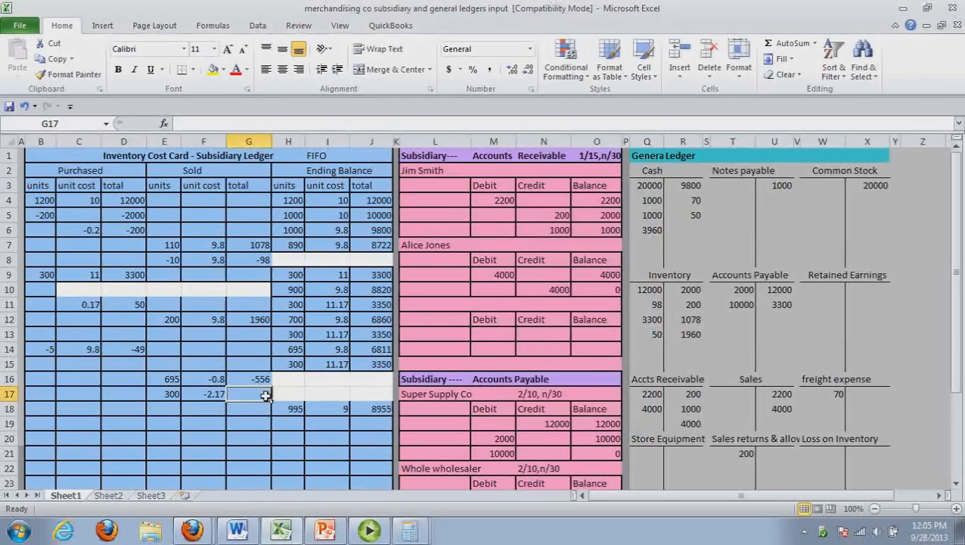
{"action": "type", "text": "-651"}
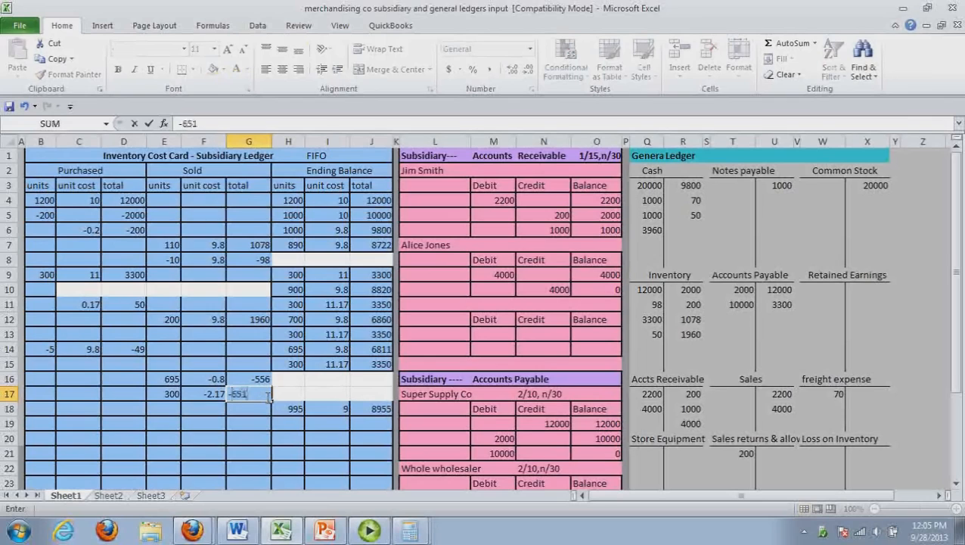
{"action": "left_click", "coordinate": [289, 441]}
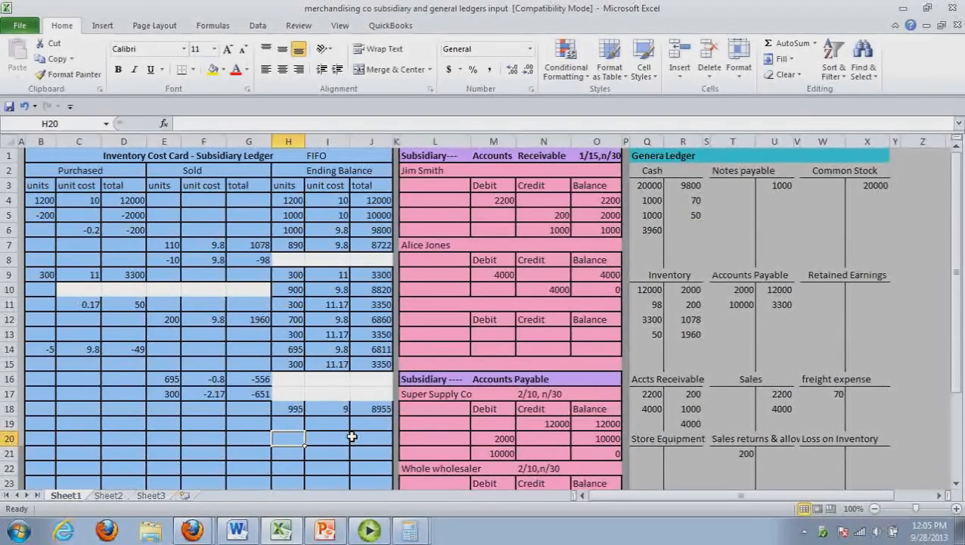
Calculate the LCM write-down in Calculator by adding 6811 and 3350 and subtracting the 8955 ending balance
{"action": "left_click", "coordinate": [382, 411]}
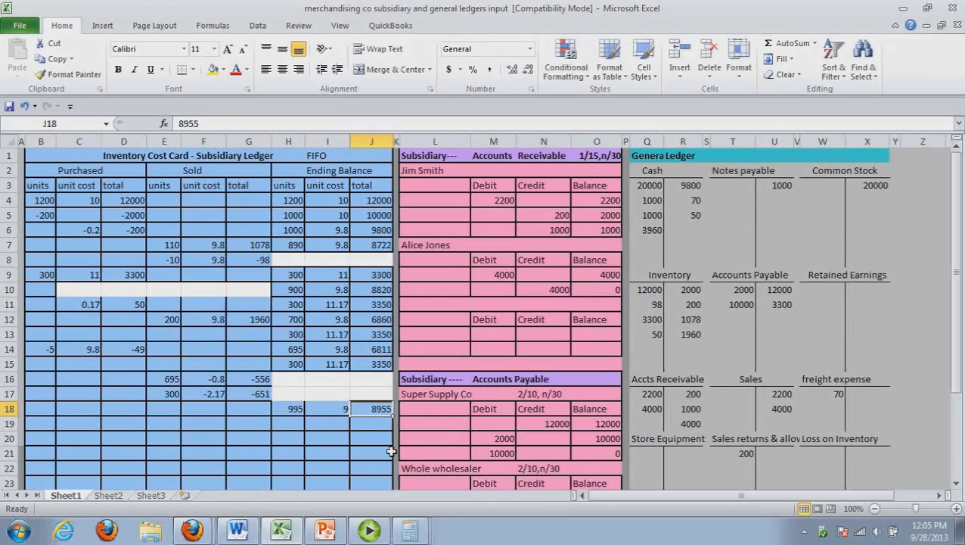
{"action": "left_click", "coordinate": [484, 425]}
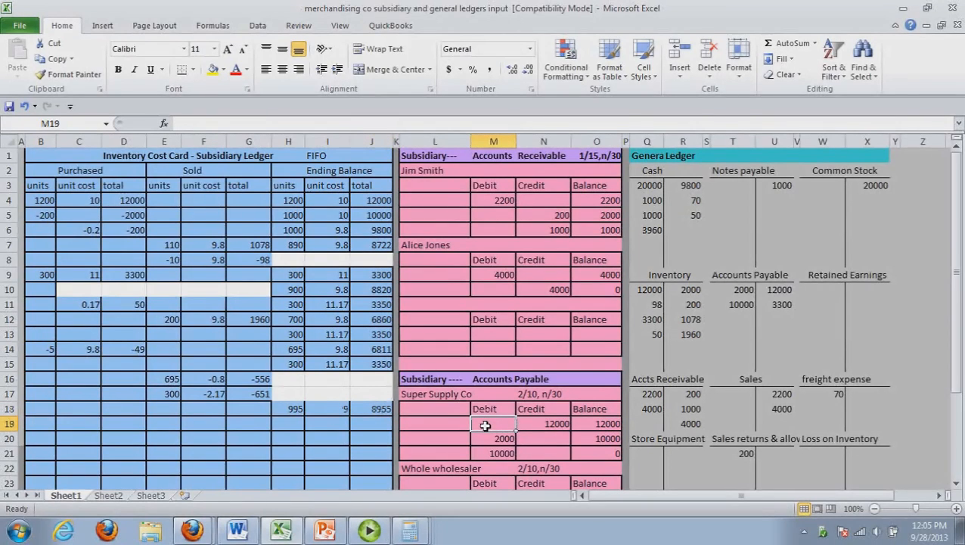
{"action": "left_click", "coordinate": [371, 426]}
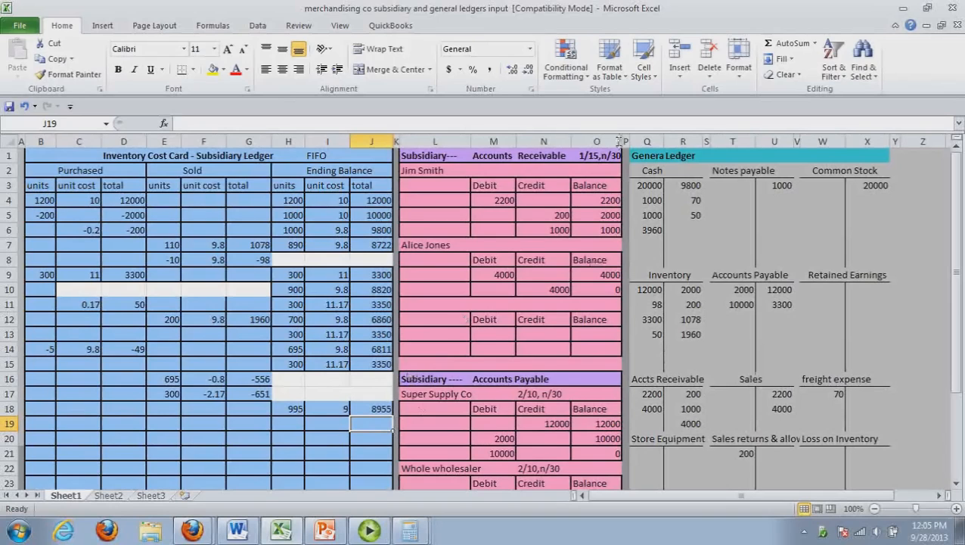
{"action": "key", "text": "alt+Tab"}
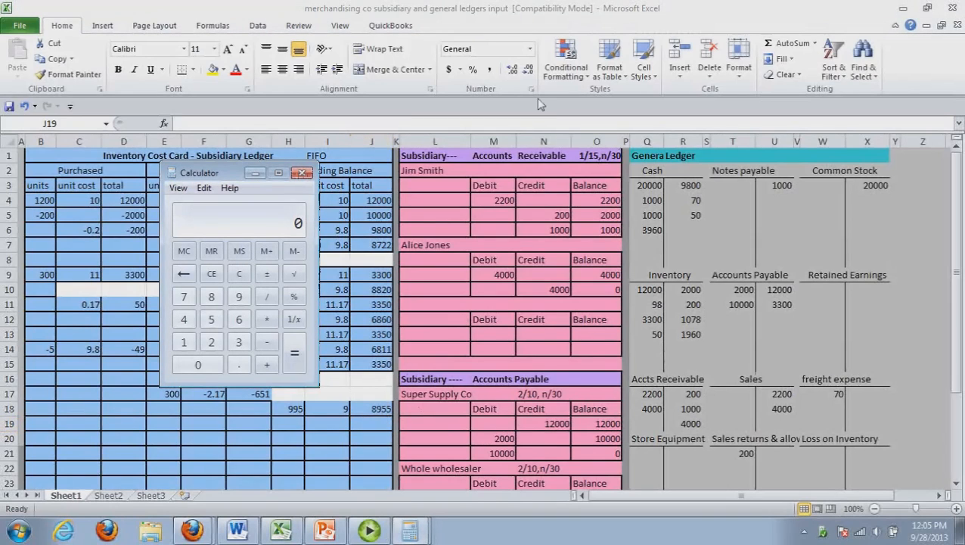
{"action": "left_click_drag", "start_coordinate": [230, 173], "coordinate": [653, 237]}
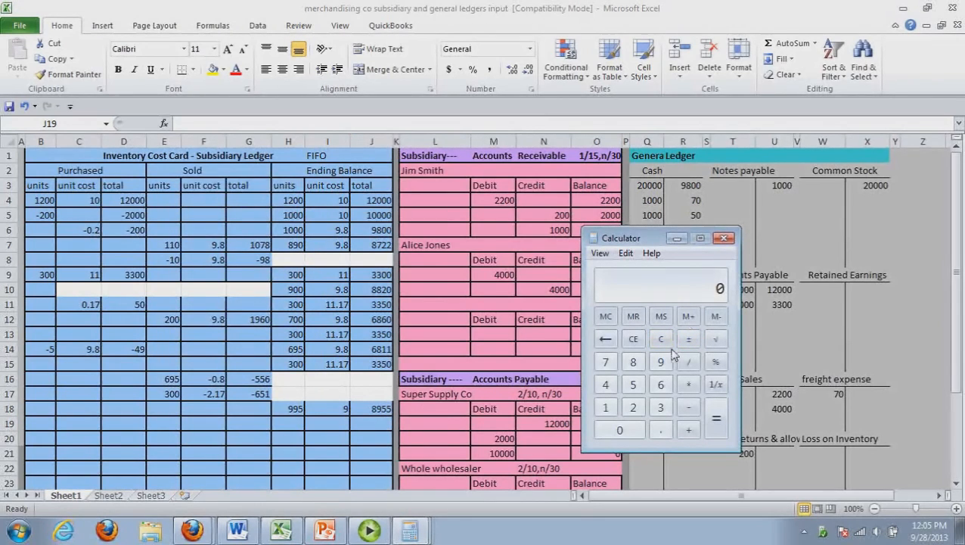
{"action": "type", "text": "6811"}
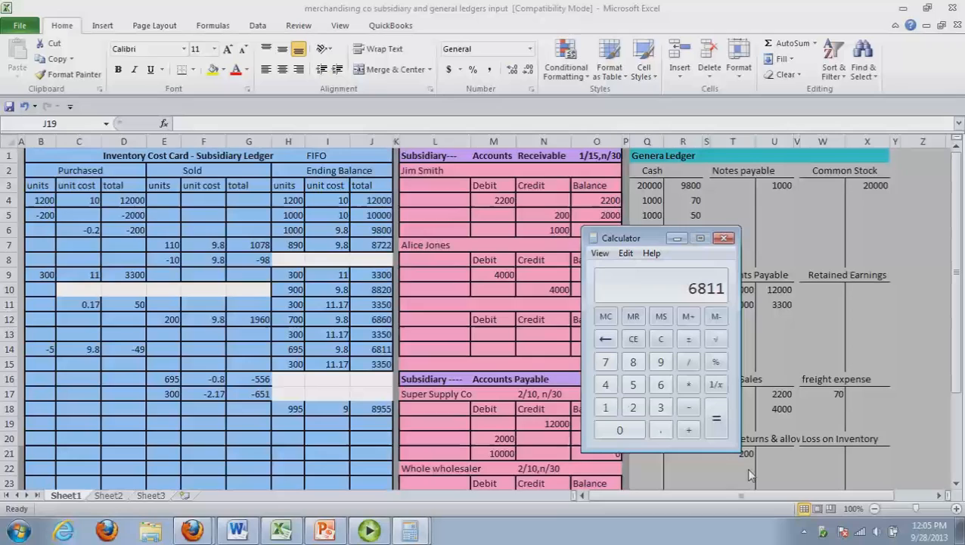
{"action": "type", "text": "+3350"}
{"action": "key", "text": "Return"}
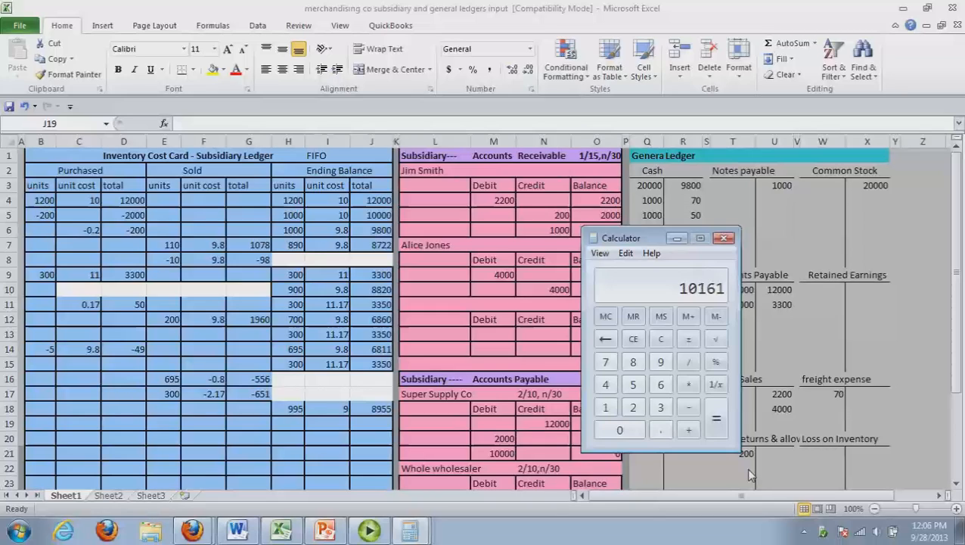
{"action": "type", "text": "-8955"}
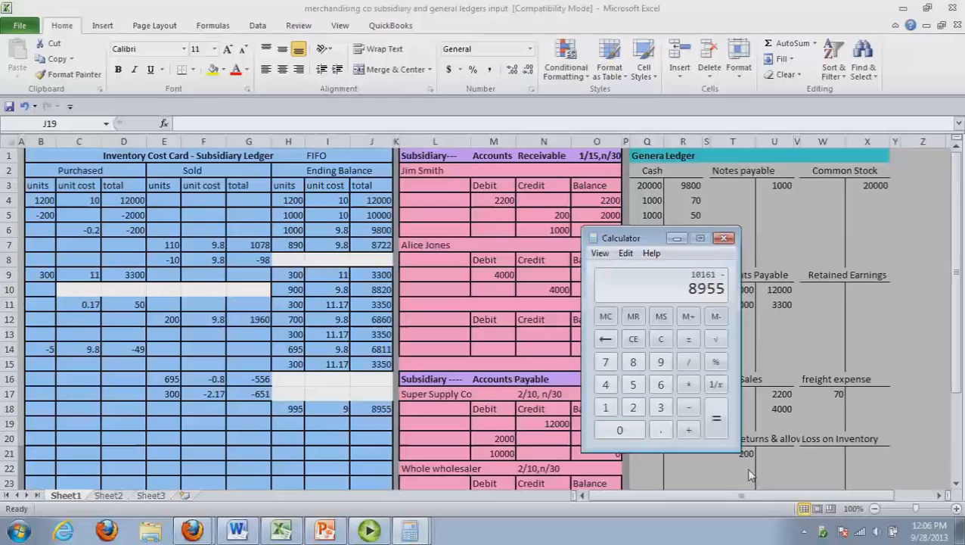
{"action": "key", "text": "Return"}
Switch to the Word journal and enter 1206 as both the debit and the credit amount for transaction 16
{"action": "left_click", "coordinate": [255, 533]}
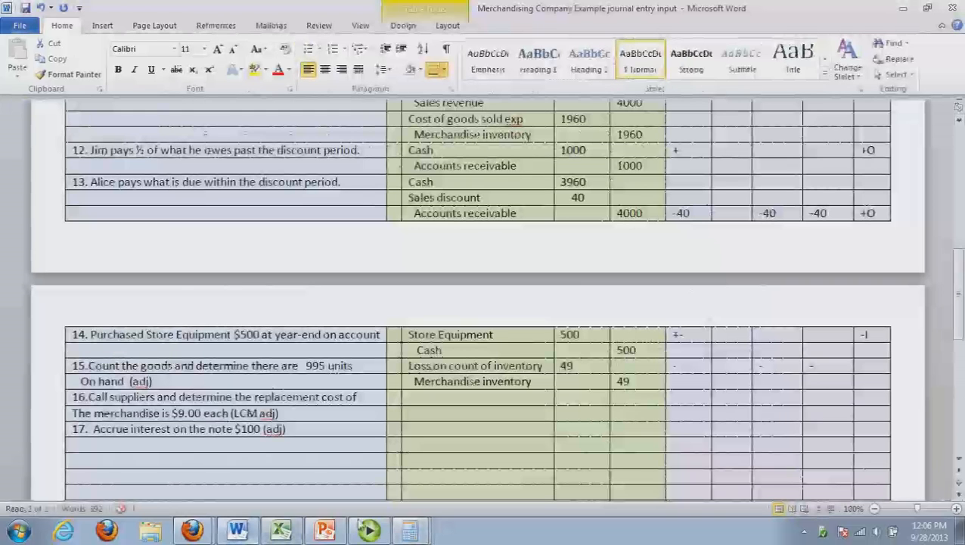
{"action": "type", "text": "1206"}
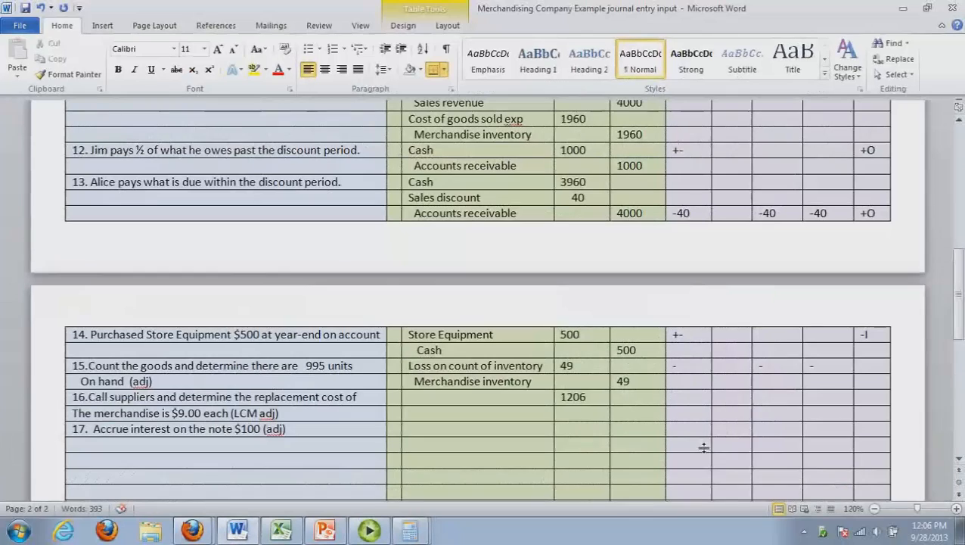
{"action": "left_click", "coordinate": [657, 419]}
{"action": "type", "text": "1206"}
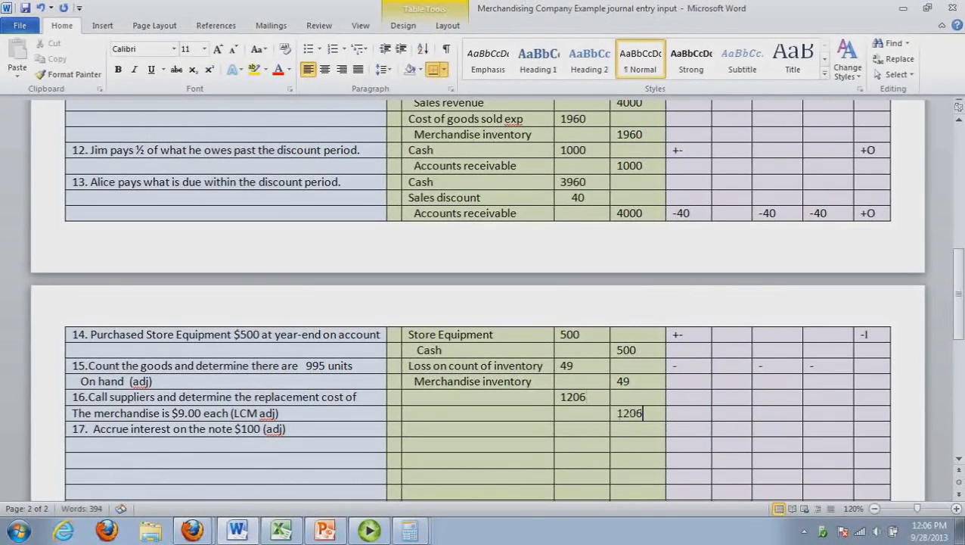
Enter LCM expense as the debit account and an indented Merchandise inventory as the credit account for transaction 16
{"action": "left_click", "coordinate": [432, 407]}
{"action": "type", "text": "LCM expense"}
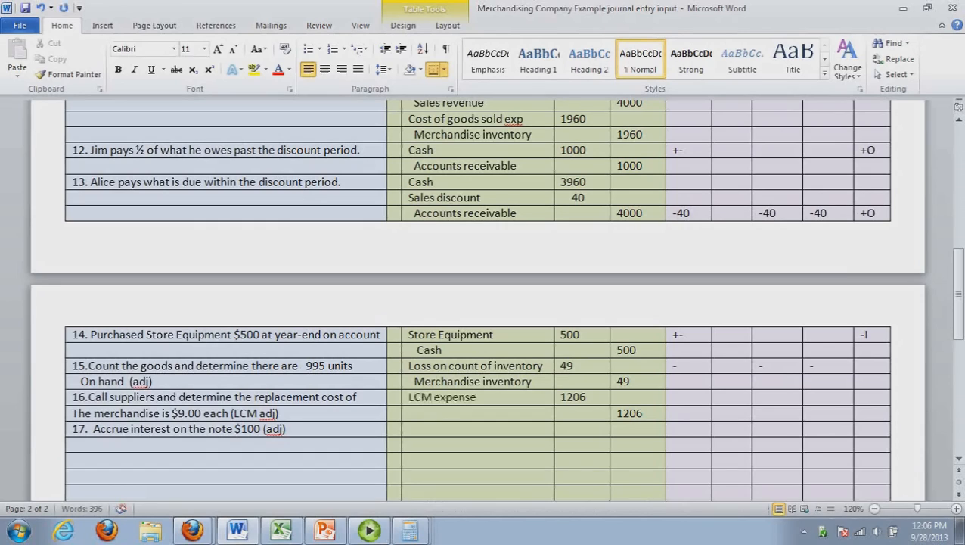
{"action": "key", "text": "Down"}
{"action": "type", "text": "Mercha"}
{"action": "type", "text": "ndise inventory"}
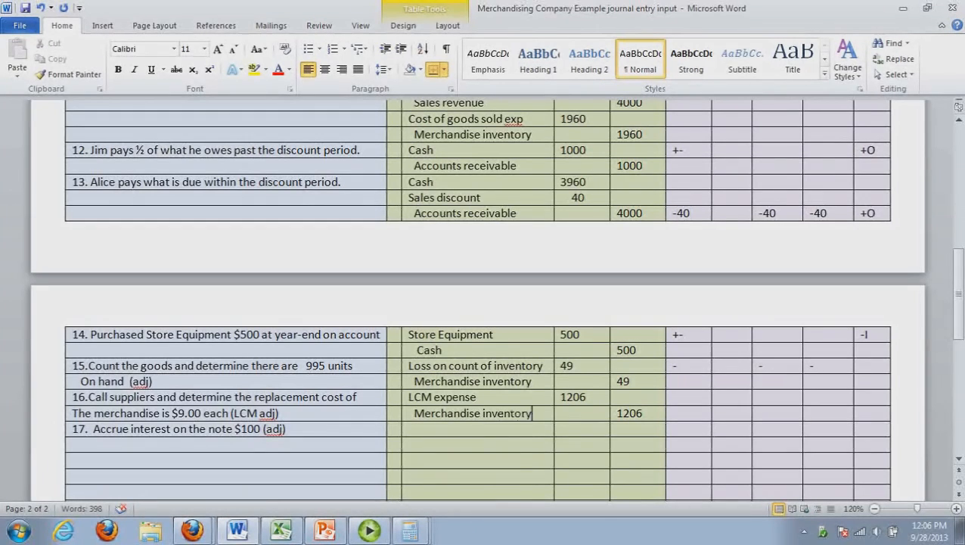
{"action": "left_click", "coordinate": [509, 463]}
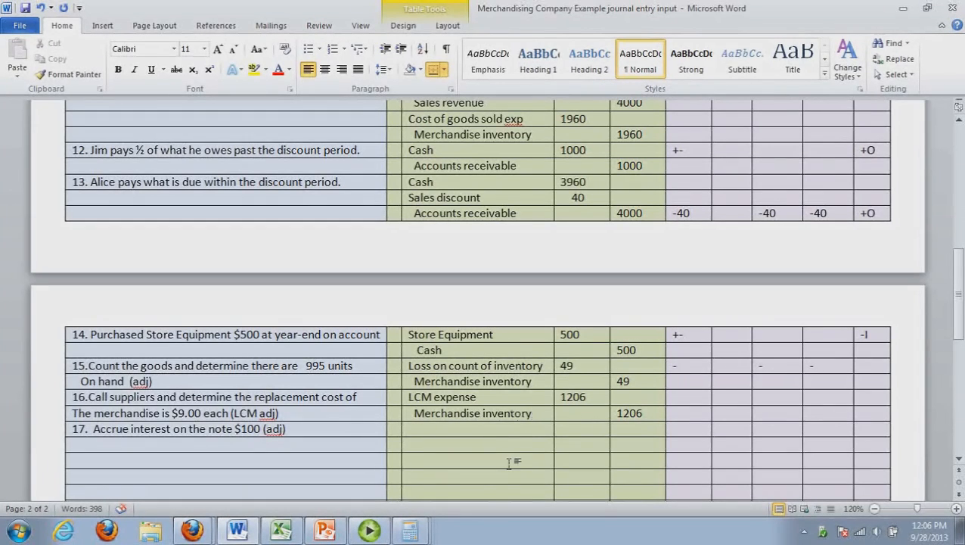
Switch to the Excel ledgers and post 49 as a debit to Loss on Inventory and a credit to Inventory
{"action": "left_click", "coordinate": [281, 532]}
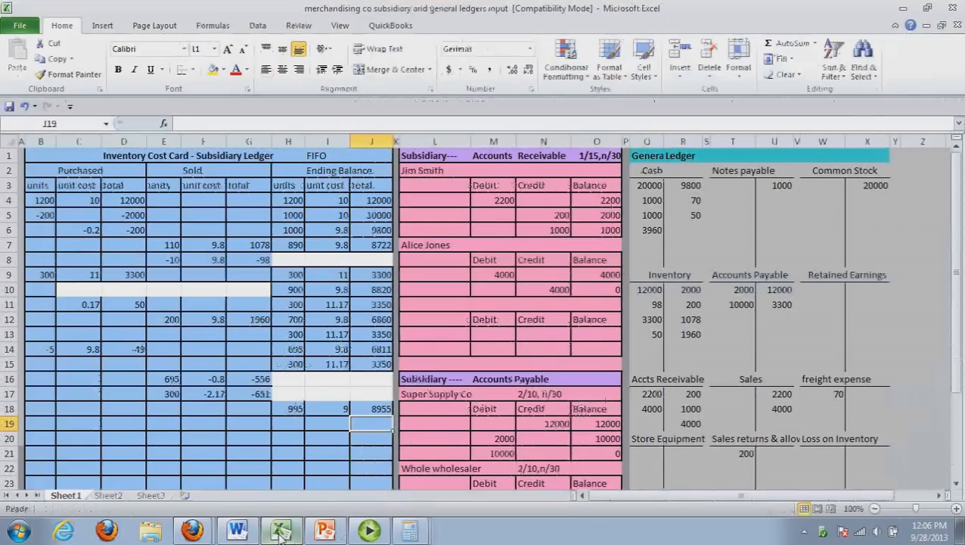
{"action": "left_click_drag", "start_coordinate": [956, 337], "coordinate": [963, 470]}
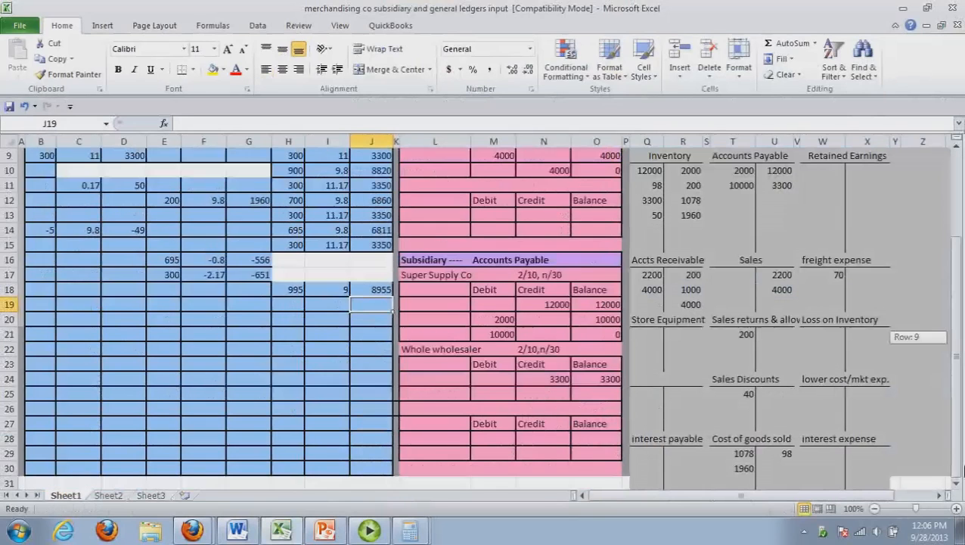
{"action": "left_click", "coordinate": [841, 337]}
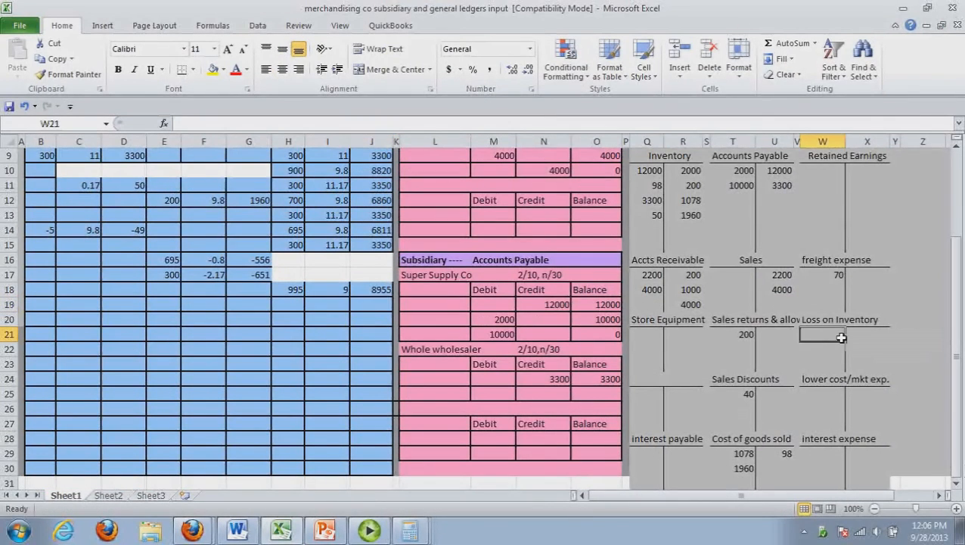
{"action": "type", "text": "49"}
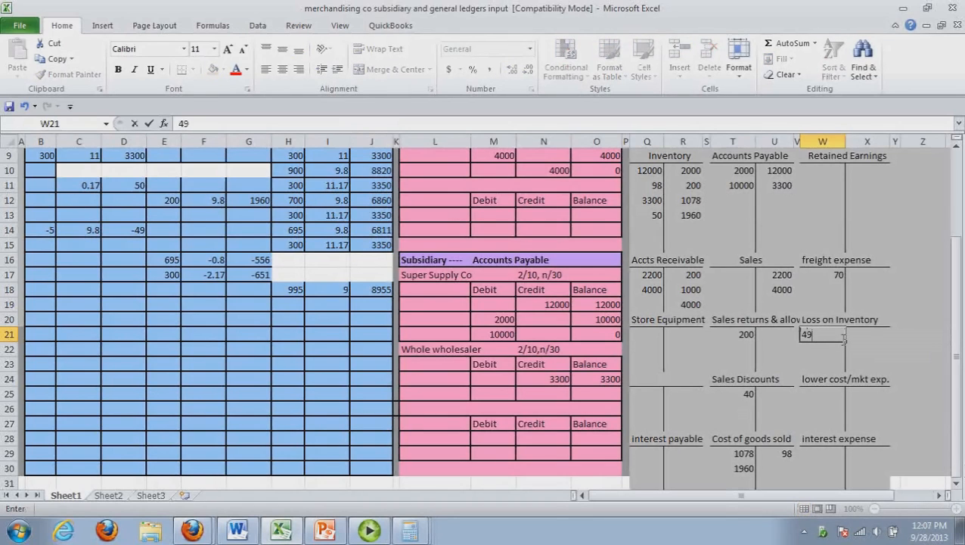
{"action": "left_click", "coordinate": [699, 233]}
{"action": "type", "text": "49"}
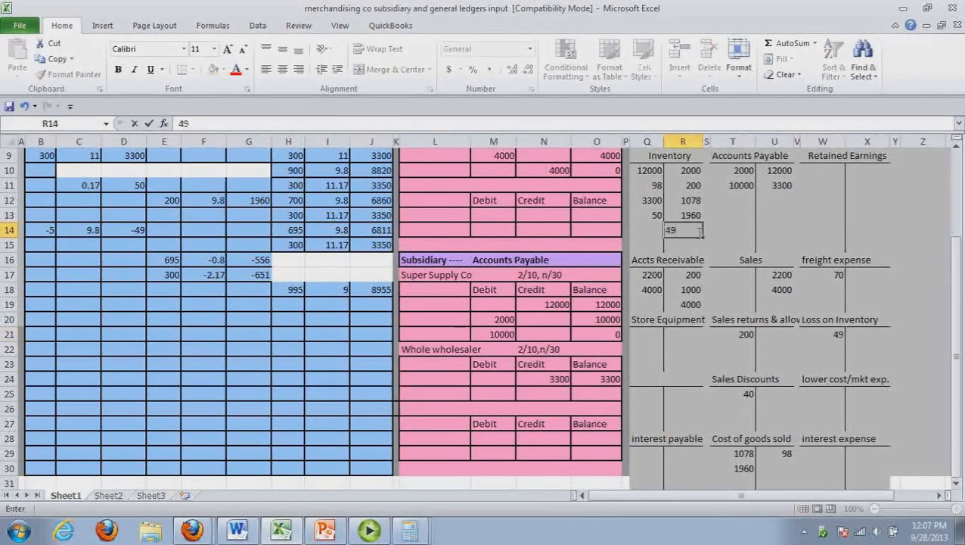
{"action": "left_click", "coordinate": [798, 335]}
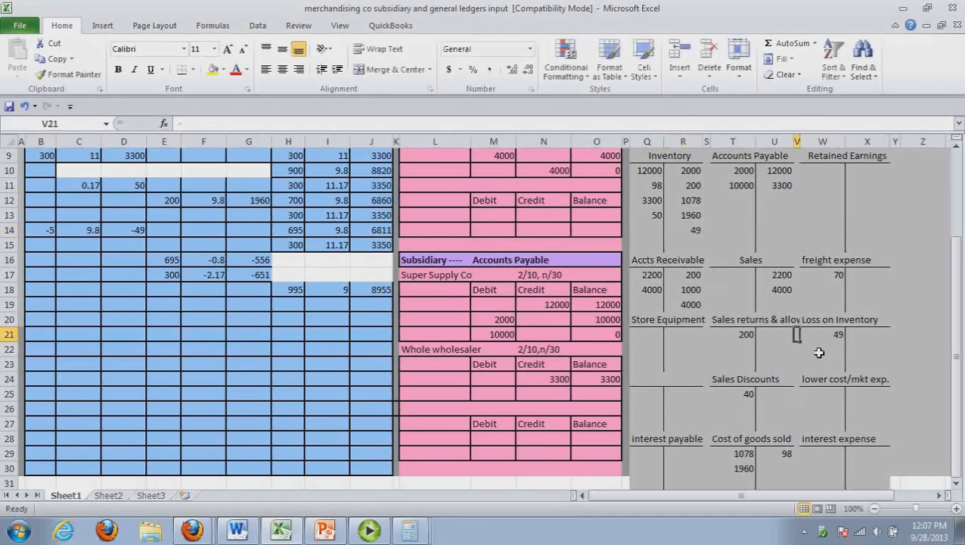
Post 1206 as a debit to lower cost/mkt exp. and as a credit to Inventory in the general ledger
{"action": "left_click", "coordinate": [840, 394]}
{"action": "type", "text": "1206"}
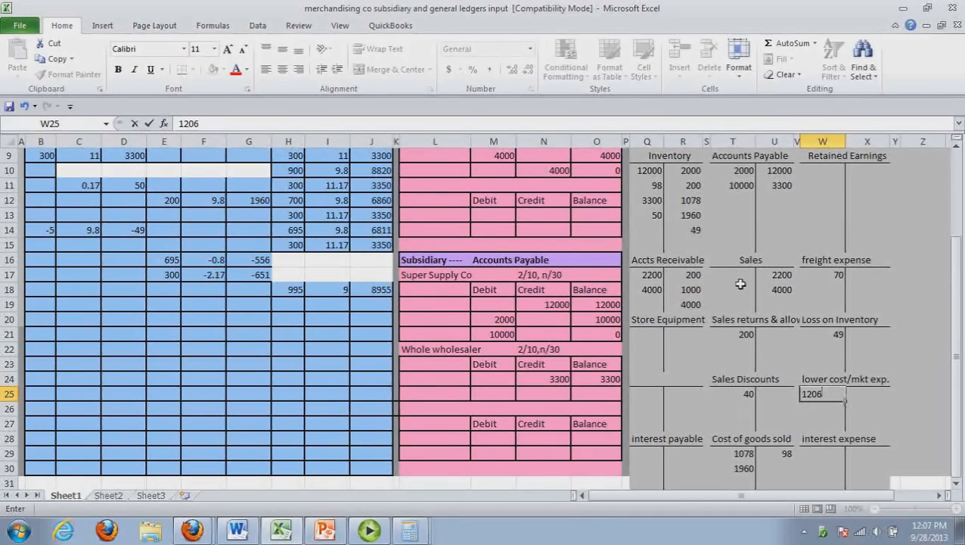
{"action": "left_click", "coordinate": [696, 233]}
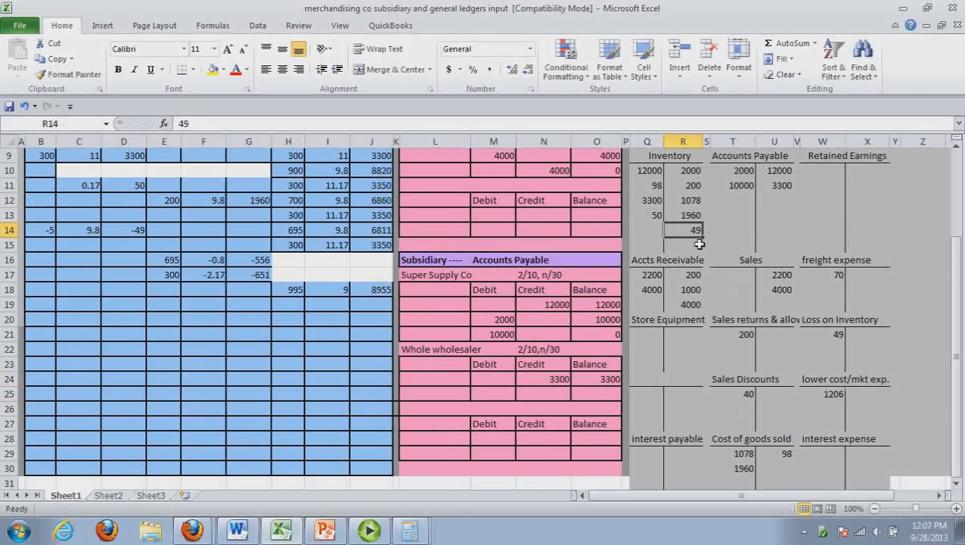
{"action": "left_click", "coordinate": [699, 247]}
{"action": "type", "text": "1206"}
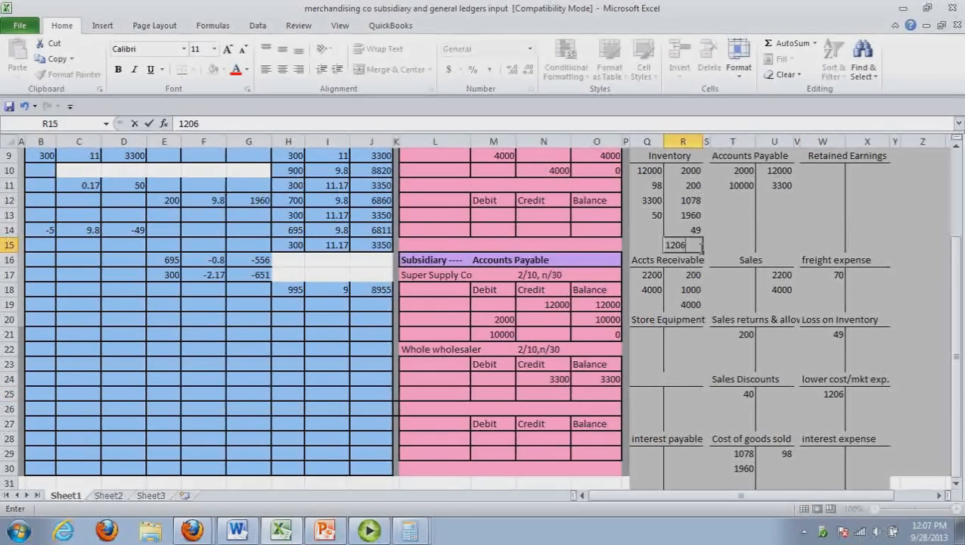
{"action": "left_click", "coordinate": [713, 319]}
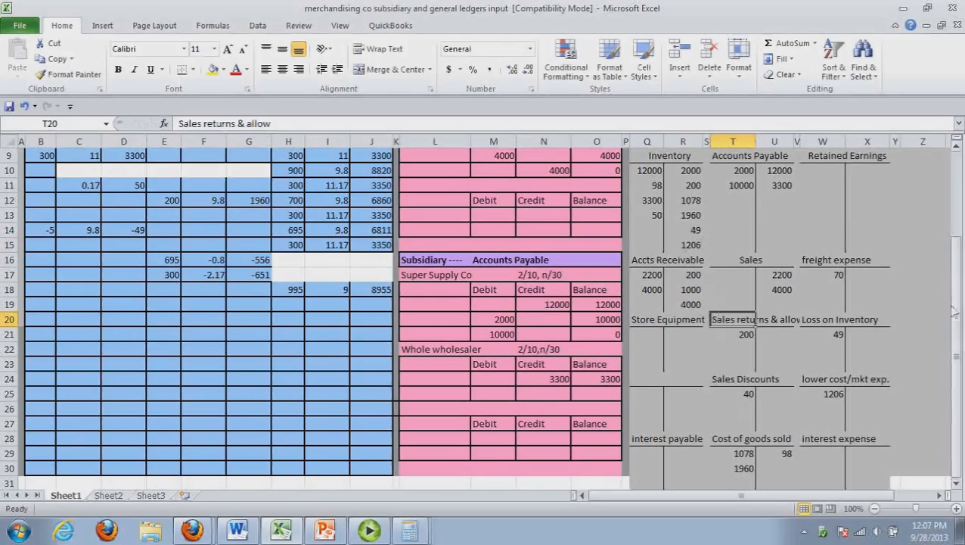
{"action": "mouse_move", "coordinate": [958, 310]}
{"action": "left_mouse_down"}
{"action": "mouse_move", "coordinate": [962, 326]}
{"action": "mouse_move", "coordinate": [959, 300]}
{"action": "mouse_move", "coordinate": [959, 310]}
{"action": "left_mouse_up"}
{"action": "left_click", "coordinate": [284, 533]}
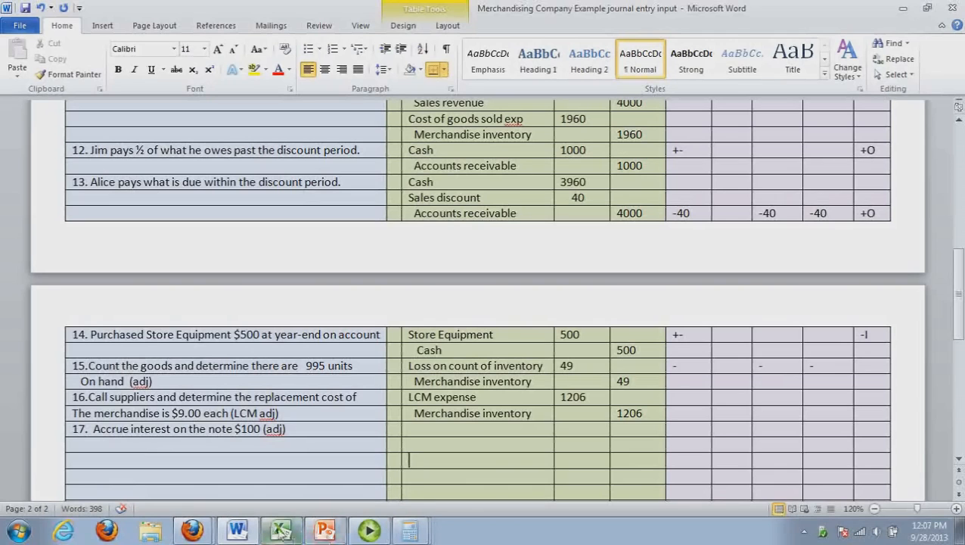
{"action": "left_click", "coordinate": [280, 531]}
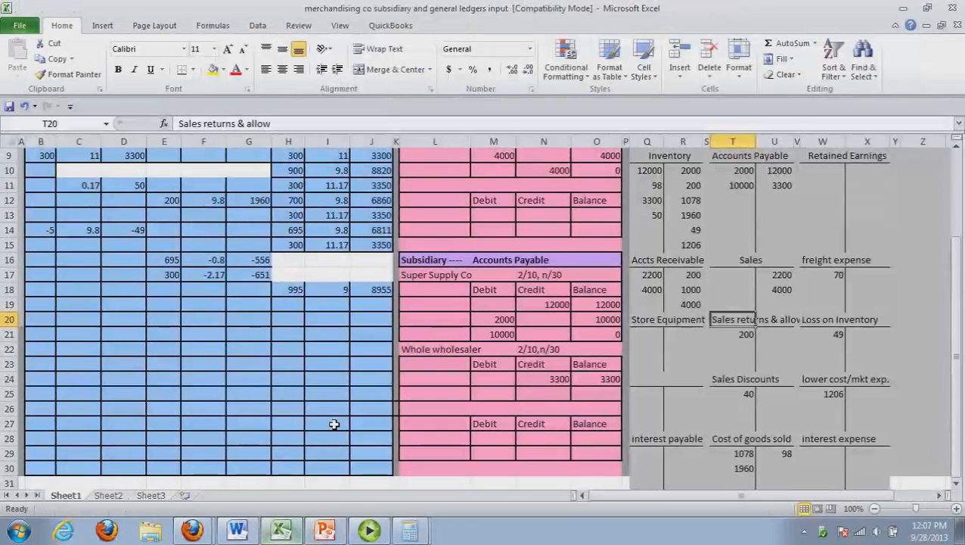
{"action": "left_click", "coordinate": [406, 295]}
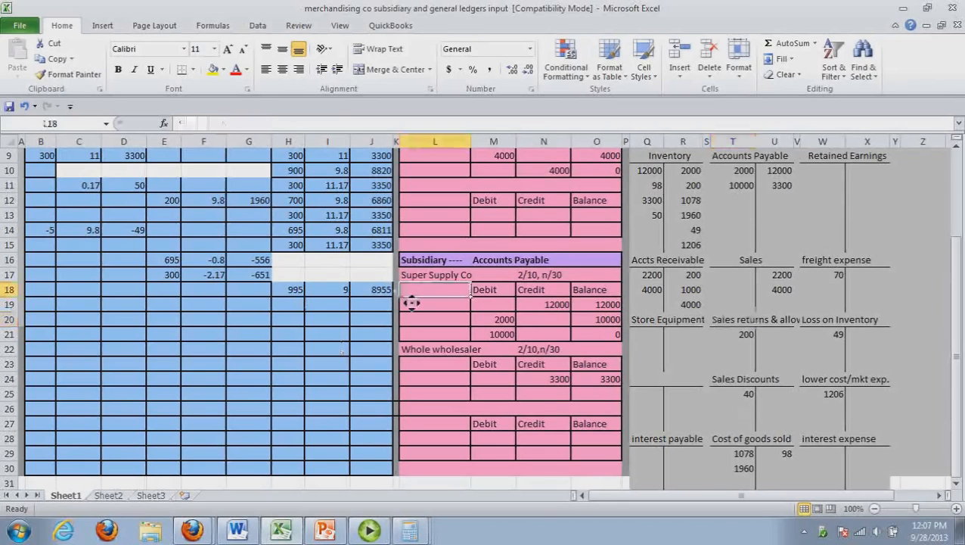
{"action": "scroll", "coordinate": [360, 289], "scroll_direction": "down", "scroll_amount": 1}
{"action": "left_click", "coordinate": [348, 275]}
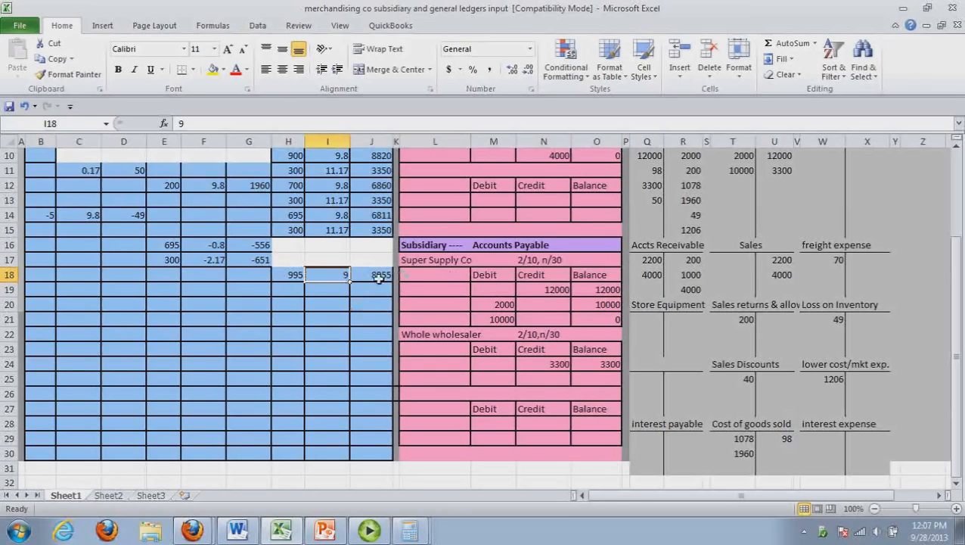
{"action": "left_click_drag", "start_coordinate": [959, 332], "coordinate": [959, 299]}
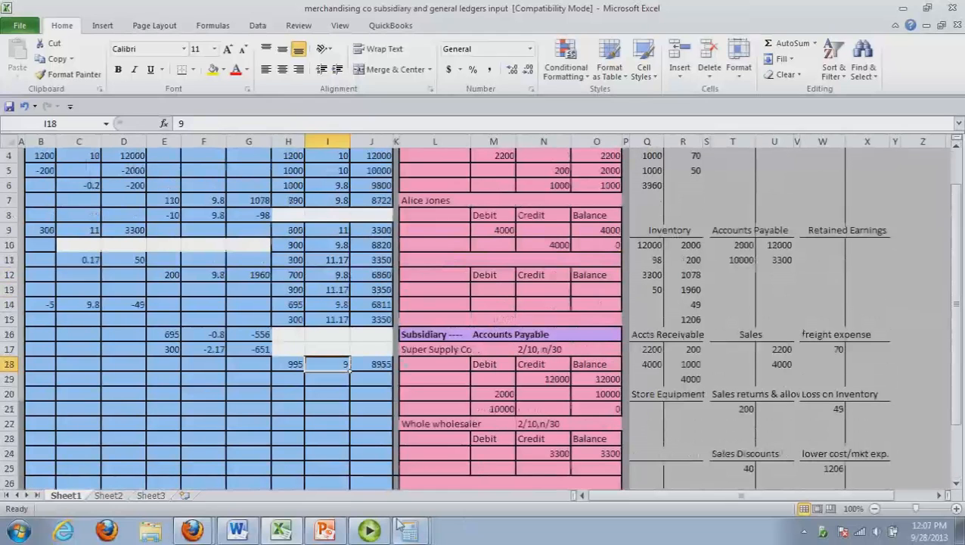
Switch to the Word journal and enter Interest expense as the debit account and an indented Interest payable as the credit account for transaction 17
{"action": "left_click", "coordinate": [237, 529]}
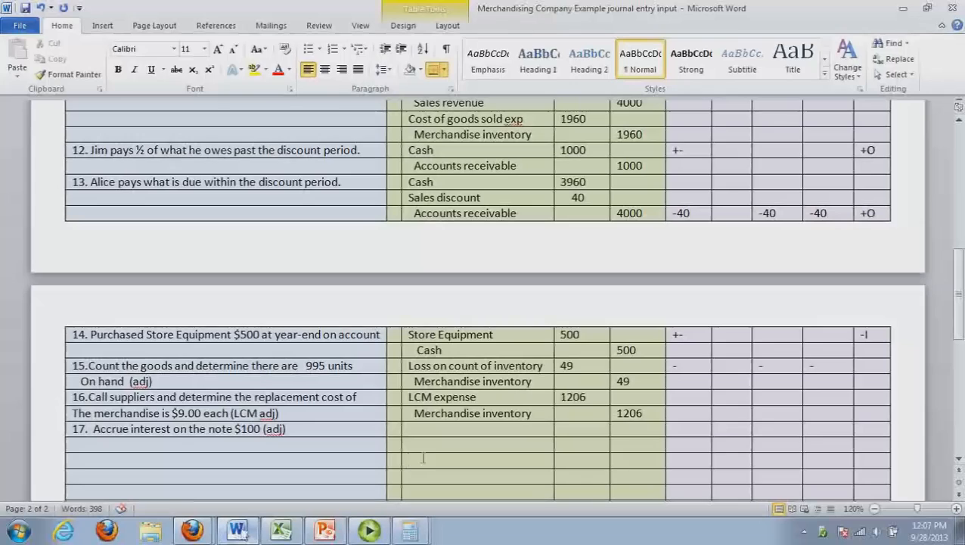
{"action": "left_click", "coordinate": [467, 438]}
{"action": "type", "text": "Interest expense"}
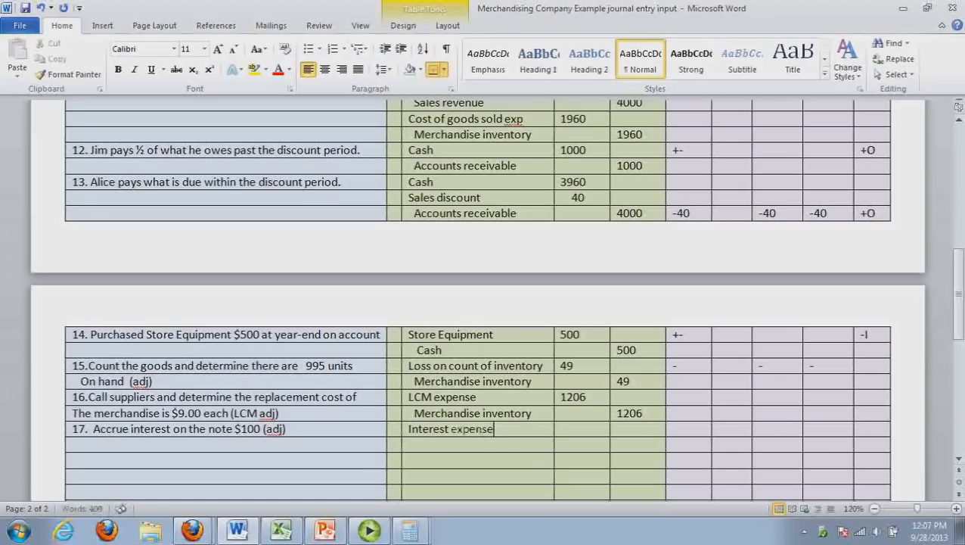
{"action": "left_click", "coordinate": [468, 445]}
{"action": "type", "text": "Interest payable"}
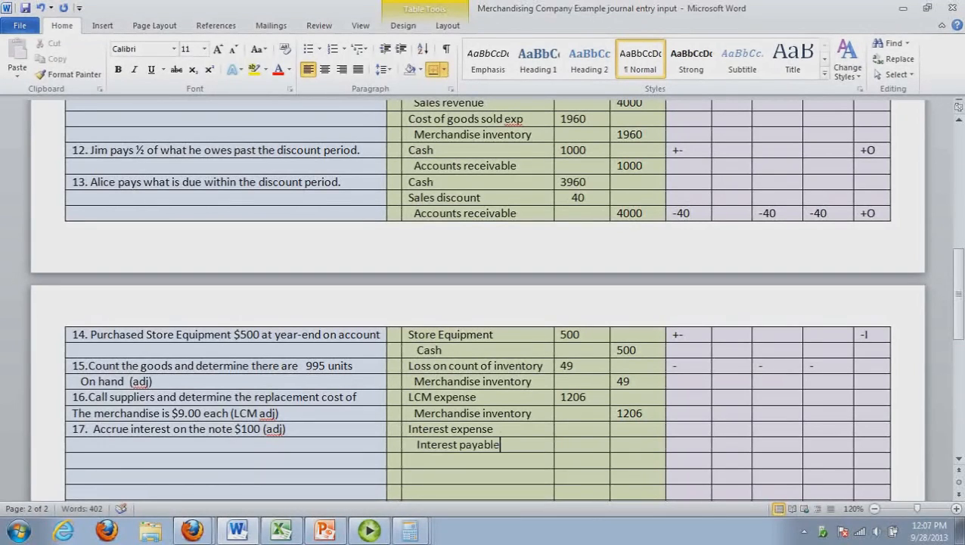
Enter 100 as both the debit and the credit amount for transaction 17
{"action": "left_click", "coordinate": [583, 436]}
{"action": "type", "text": "100"}
{"action": "left_click", "coordinate": [627, 448]}
{"action": "type", "text": "100"}
{"action": "left_click", "coordinate": [635, 484]}
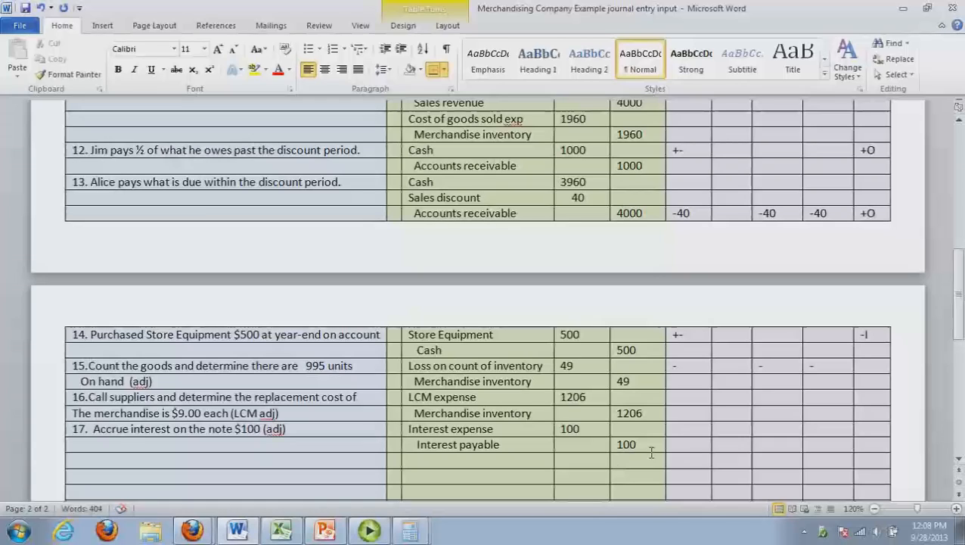
Mark the effects of transaction 17 with + in the second effect column and - in the third and fourth
{"action": "left_click", "coordinate": [695, 437]}
{"action": "left_click", "coordinate": [739, 438]}
{"action": "type", "text": "+"}
{"action": "left_click", "coordinate": [780, 437]}
{"action": "type", "text": "-"}
{"action": "left_click", "coordinate": [832, 436]}
{"action": "type", "text": "-"}
Switch to the Excel ledgers and post 500 as a debit to Store Equipment and a credit to Cash
{"action": "left_click", "coordinate": [282, 532]}
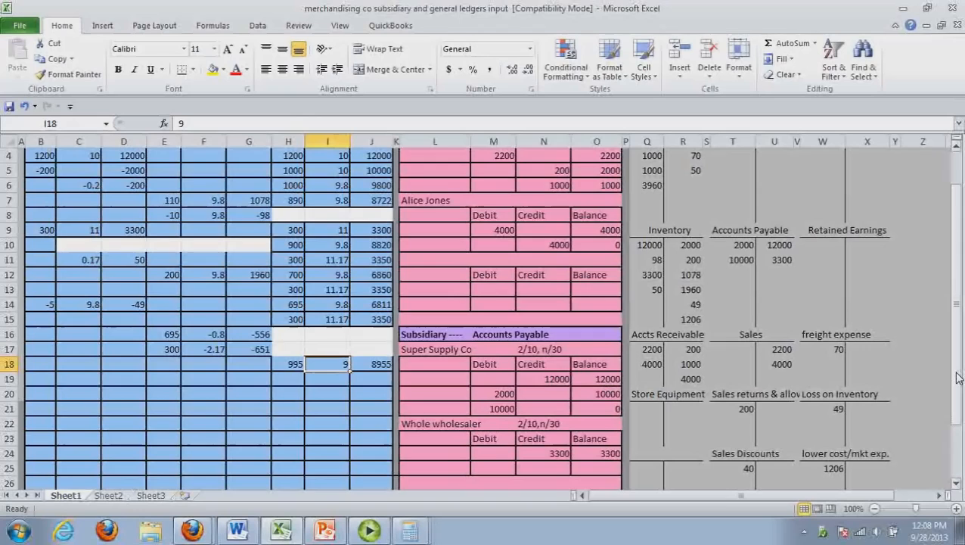
{"action": "left_click_drag", "start_coordinate": [957, 377], "coordinate": [964, 449]}
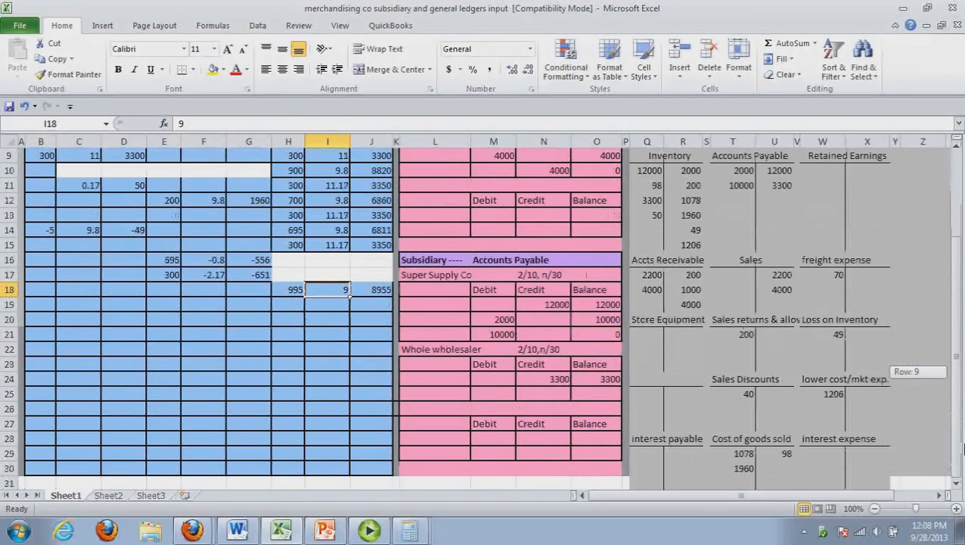
{"action": "left_click", "coordinate": [654, 338]}
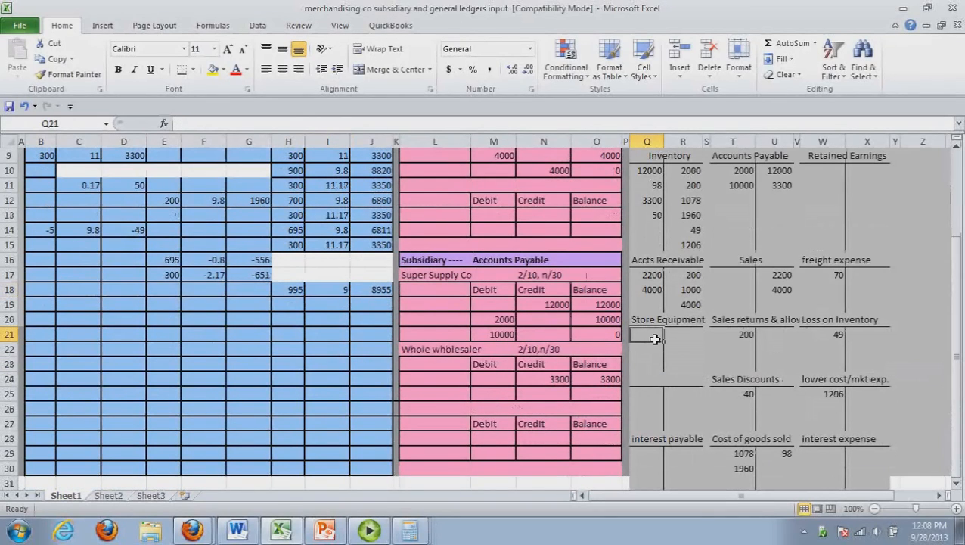
{"action": "type", "text": "500"}
{"action": "left_click_drag", "start_coordinate": [959, 344], "coordinate": [961, 266]}
{"action": "left_click", "coordinate": [700, 231]}
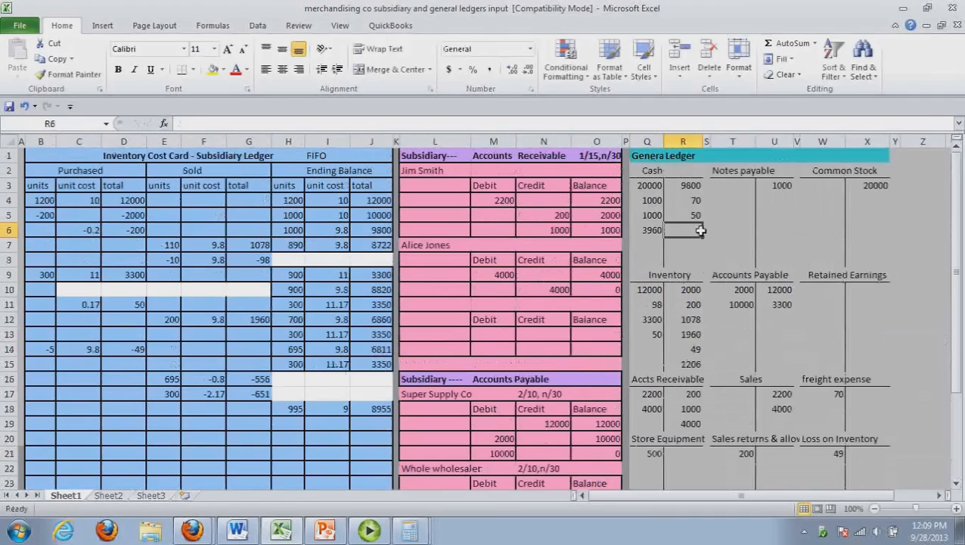
{"action": "scroll", "coordinate": [699, 231], "scroll_direction": "down", "scroll_amount": 3}
{"action": "type", "text": "500"}
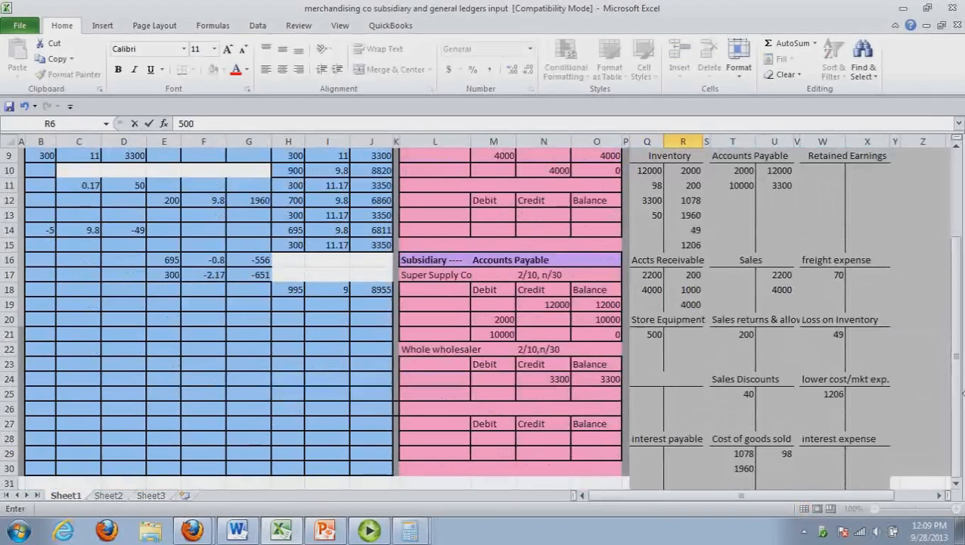
Post 100 as a debit to interest expense and as a credit to interest payable
{"action": "left_click", "coordinate": [845, 458]}
{"action": "type", "text": "100"}
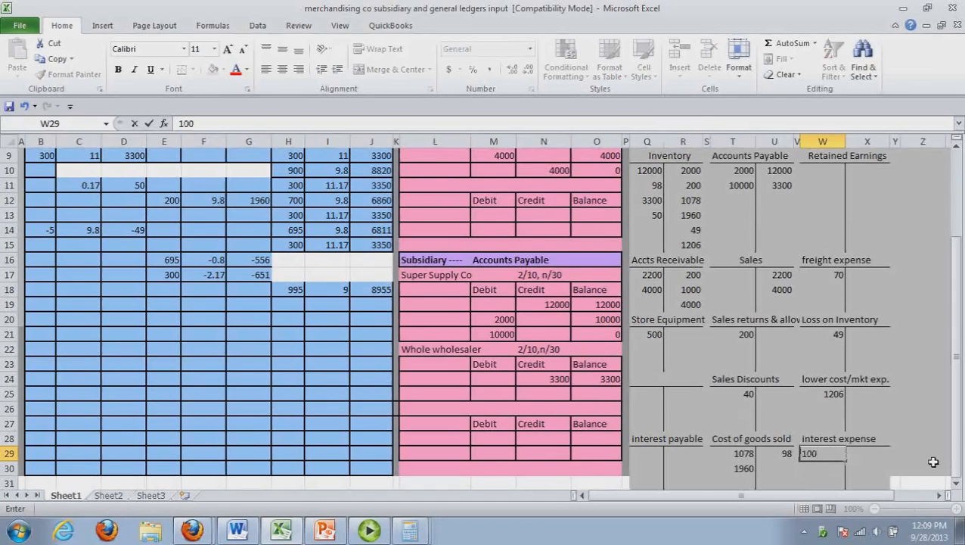
{"action": "mouse_move", "coordinate": [957, 459]}
{"action": "left_mouse_down"}
{"action": "mouse_move", "coordinate": [959, 429]}
{"action": "mouse_move", "coordinate": [963, 462]}
{"action": "left_mouse_up"}
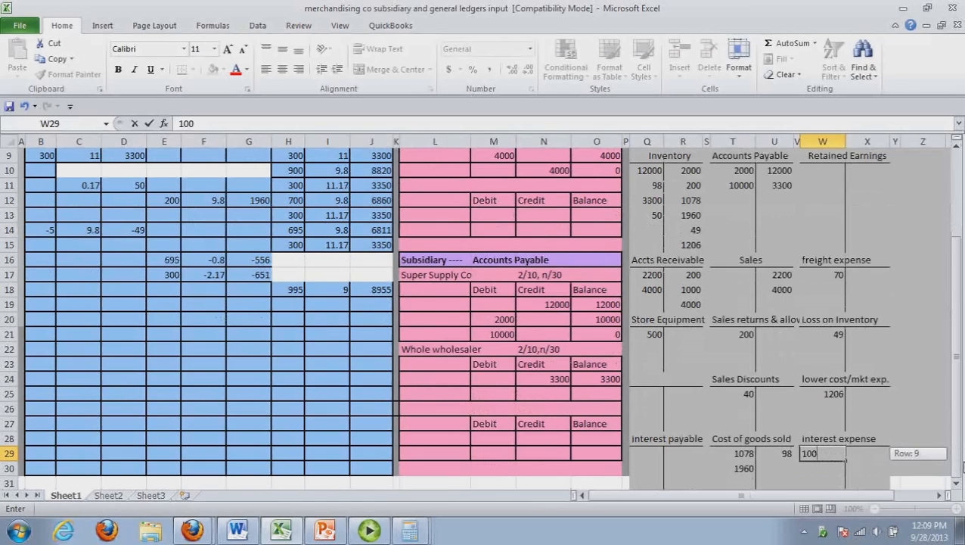
{"action": "left_click", "coordinate": [684, 454]}
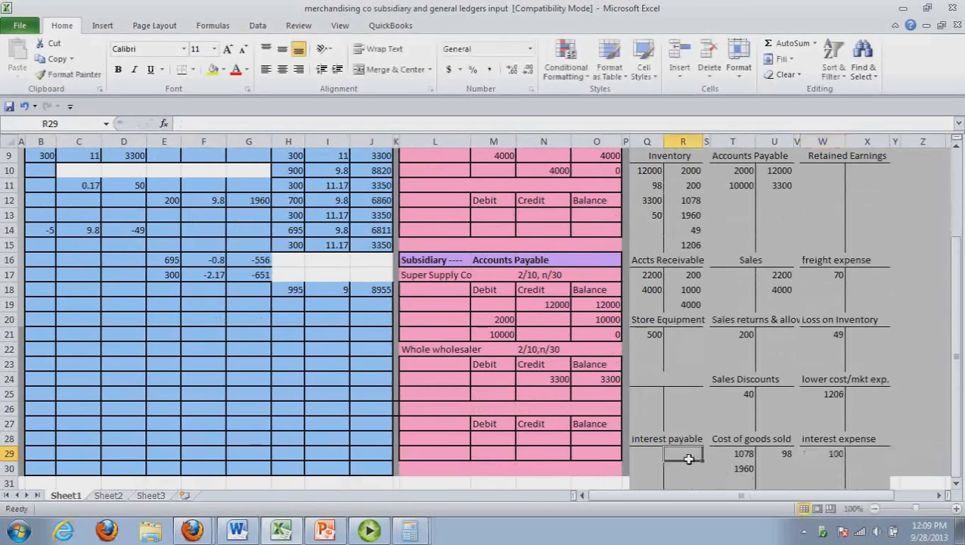
{"action": "type", "text": "100"}
{"action": "key", "text": "Return"}
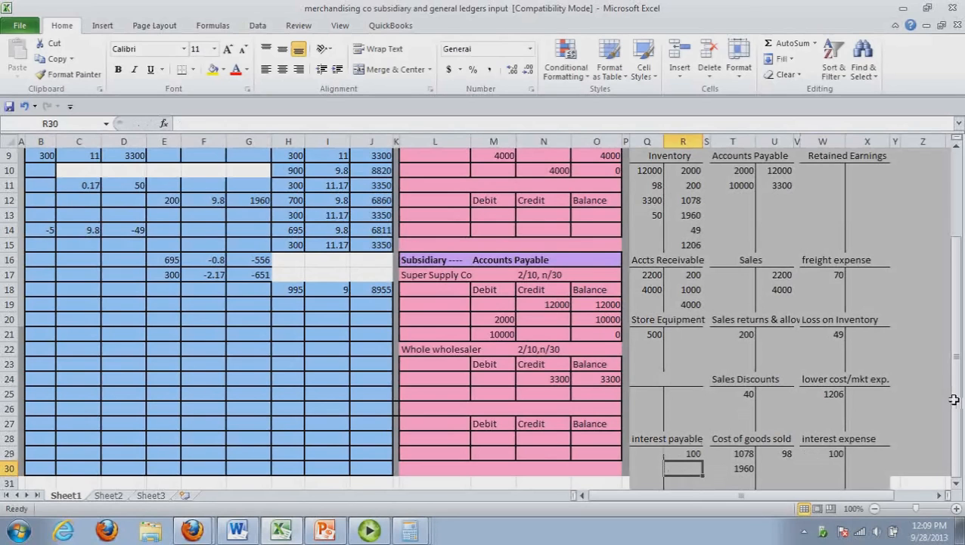
{"action": "scroll", "coordinate": [954, 399], "scroll_direction": "up", "scroll_amount": 3}
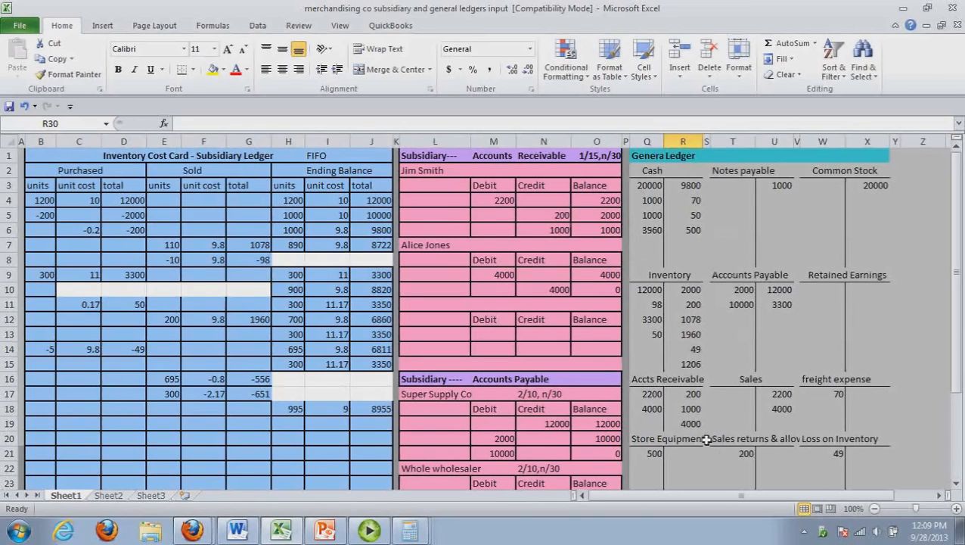
{"action": "left_click_drag", "start_coordinate": [957, 322], "coordinate": [957, 327]}
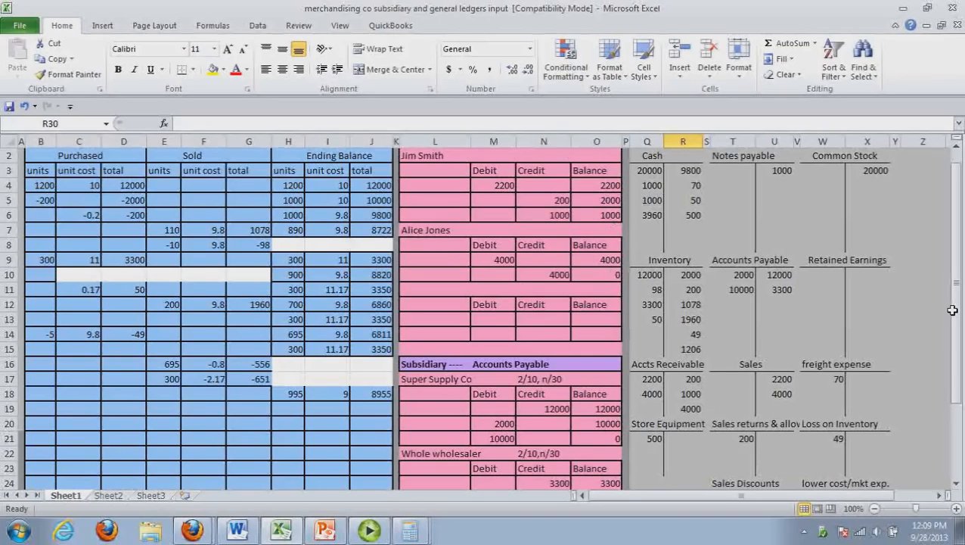
{"action": "left_click_drag", "start_coordinate": [957, 306], "coordinate": [962, 335]}
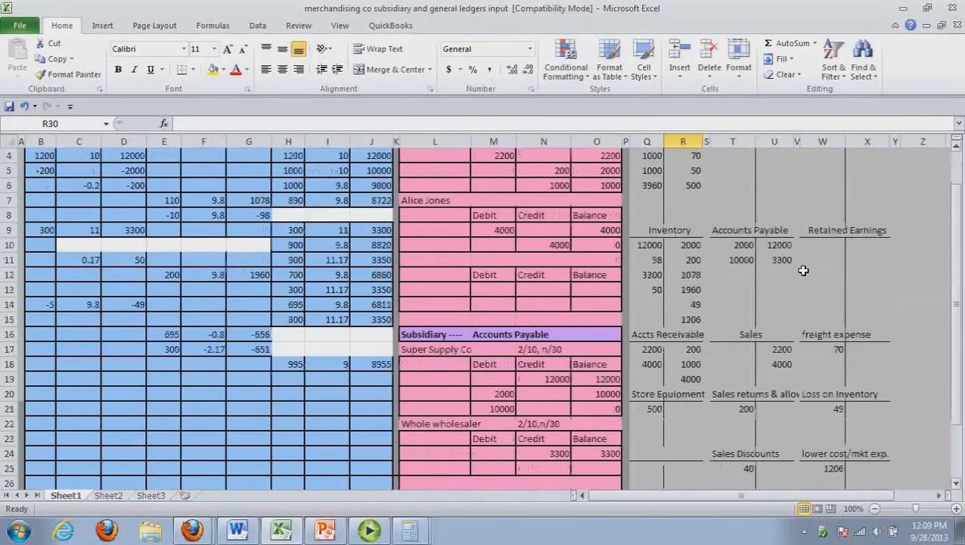